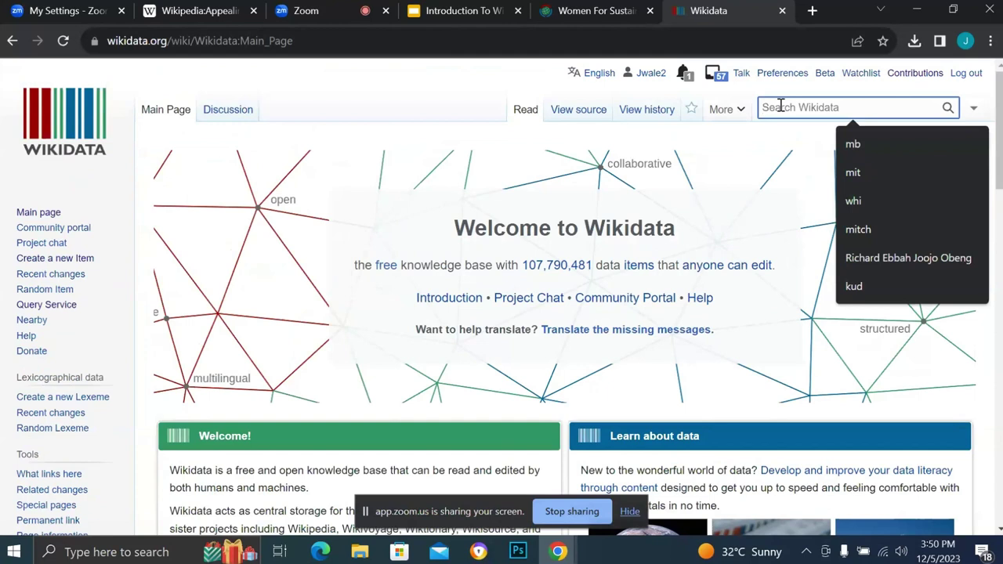
# Search Wikidata for Nolitha Fakude, open the item describing the Minerals Council South Africa president, and look through its statements.
pyautogui.write('Nolitha Fakude')
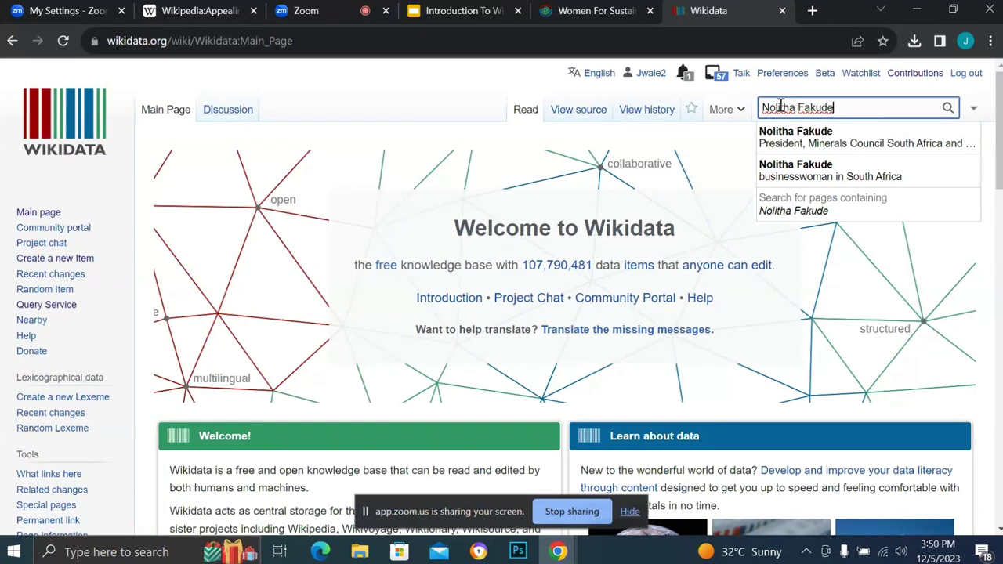
pyautogui.click(854, 154)
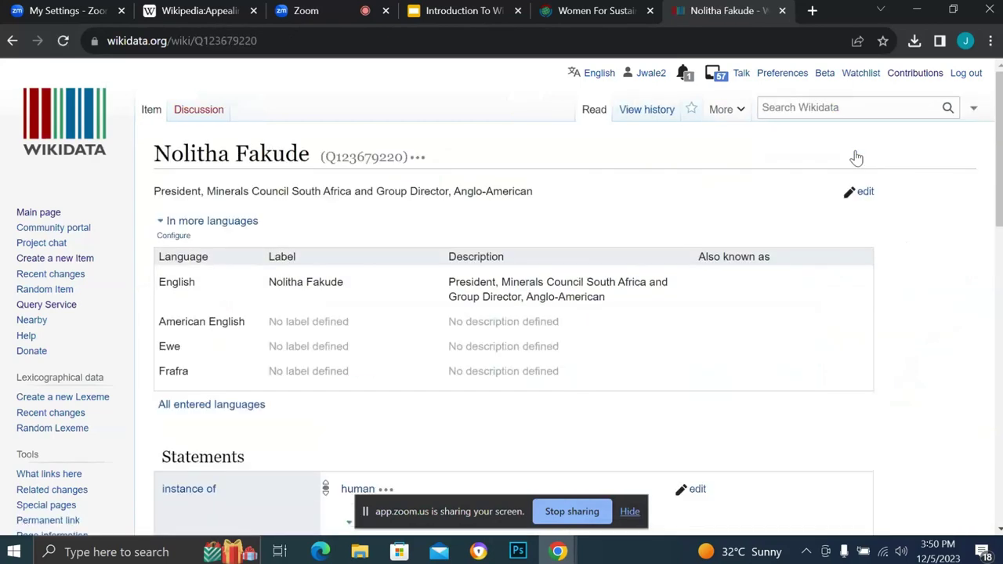
pyautogui.scroll(-7, 632, 259)
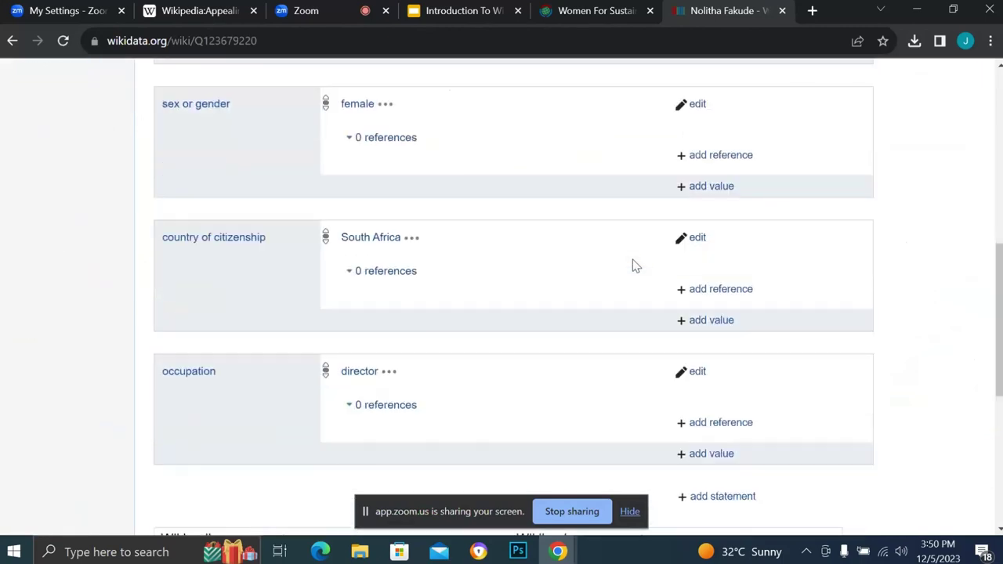
pyautogui.scroll(10, 632, 264)
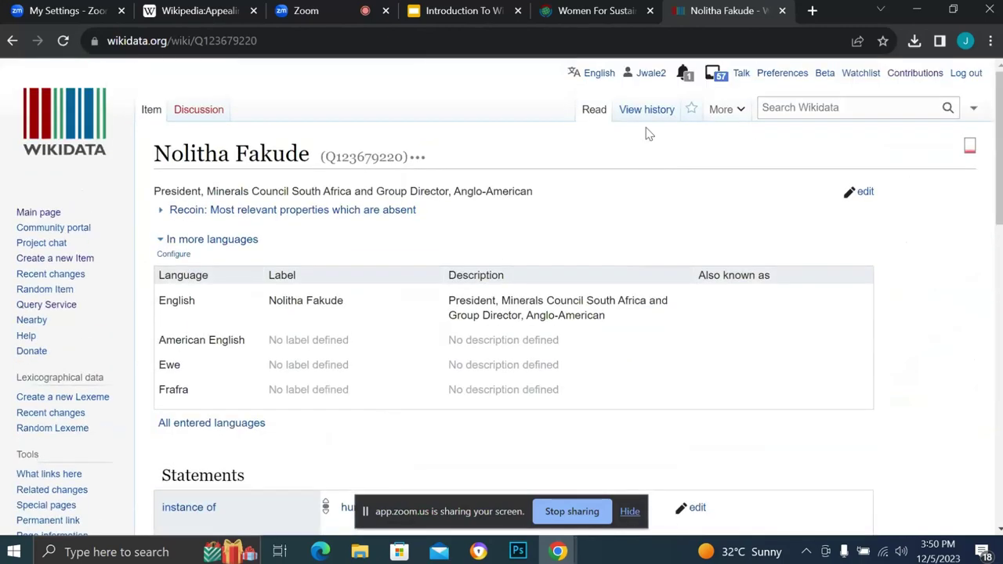
# Review the item's revision history and return to the item page.
pyautogui.click(653, 114)
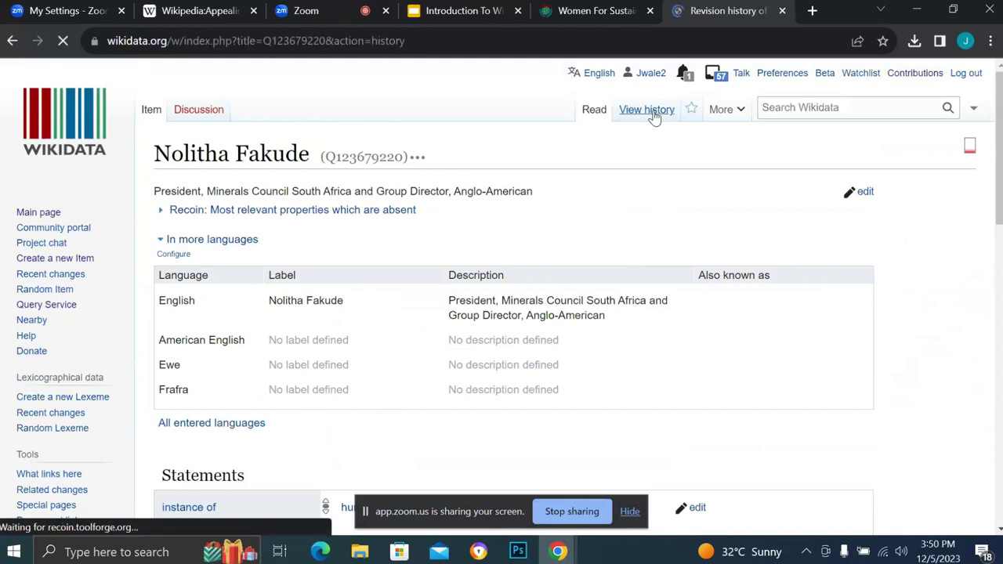
pyautogui.scroll(-3, 551, 234)
pyautogui.scroll(3, 550, 235)
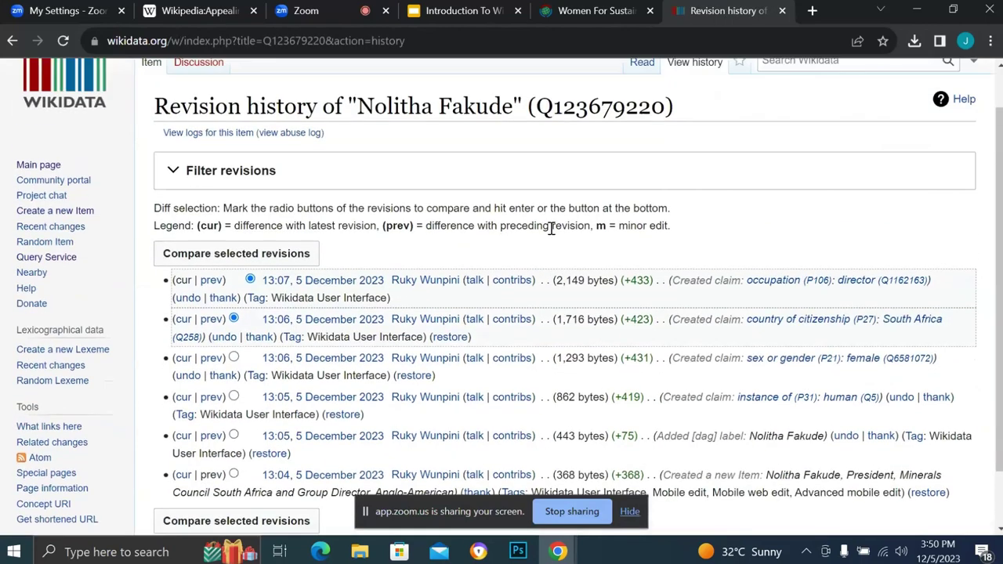
pyautogui.click(12, 41)
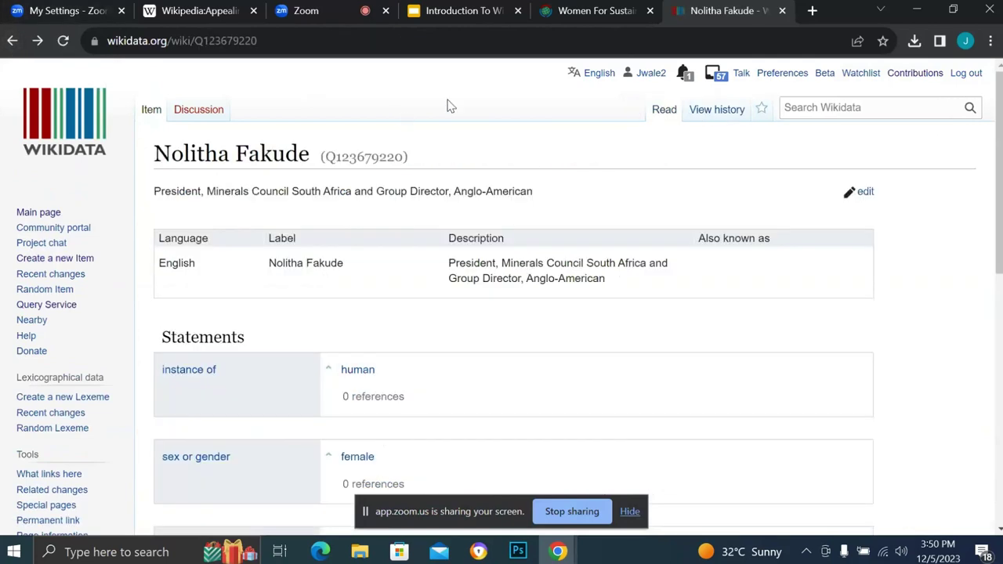
# Copy the name in row 11 of the Wikipedia Article List on the Women For Sustainability Africa page.
pyautogui.click(571, 17)
pyautogui.scroll(-14, 419, 246)
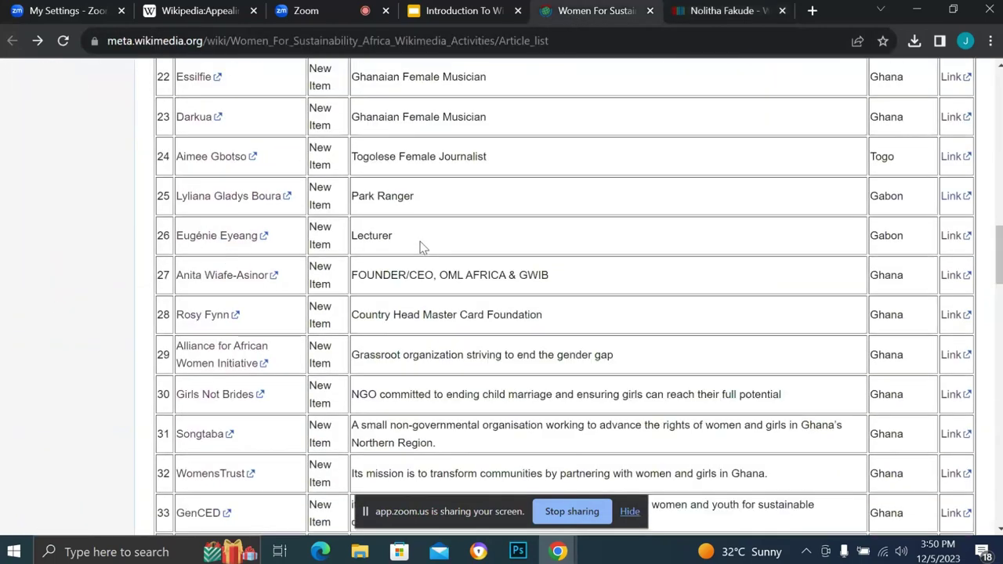
pyautogui.scroll(-16, 420, 246)
pyautogui.scroll(4, 420, 241)
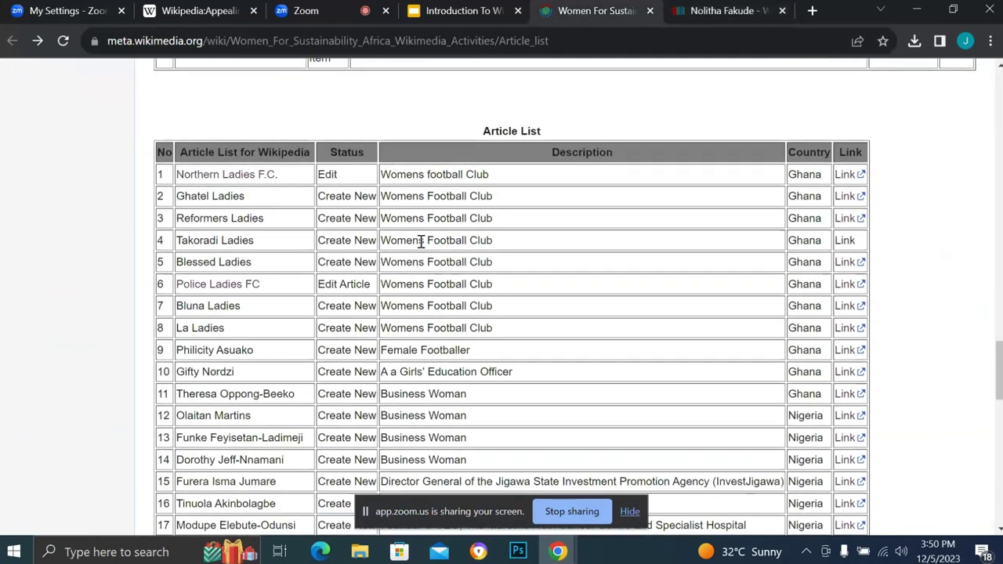
pyautogui.scroll(-3, 421, 241)
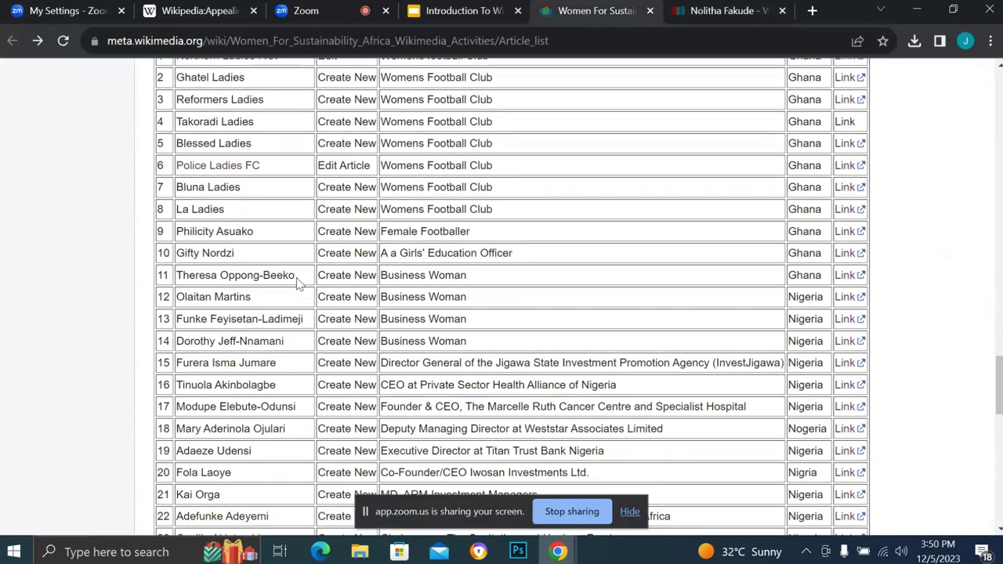
pyautogui.moveTo(288, 273); pyautogui.dragTo(180, 279)
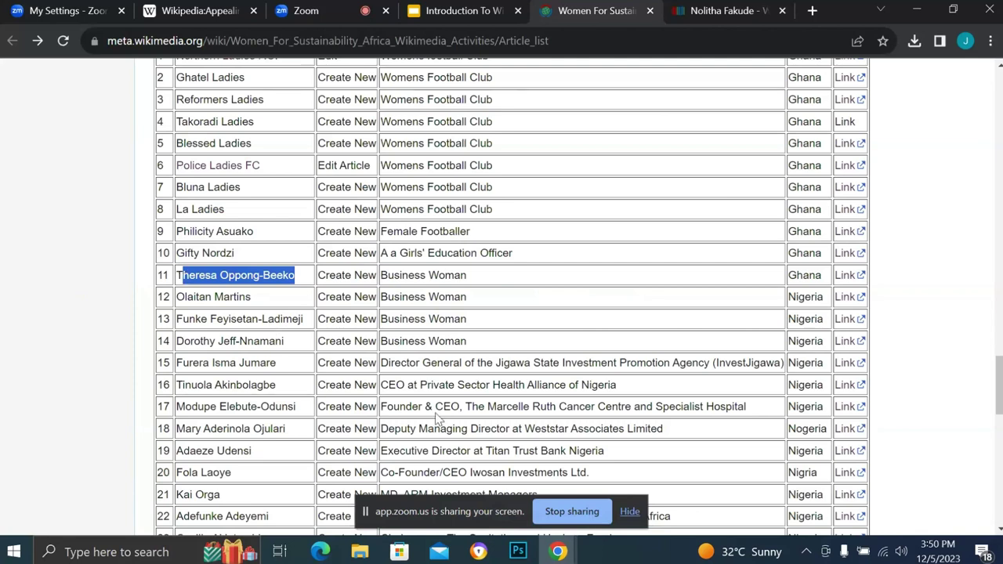
pyautogui.moveTo(296, 275); pyautogui.dragTo(174, 274)
pyautogui.hotkey('ctrl', 'c')
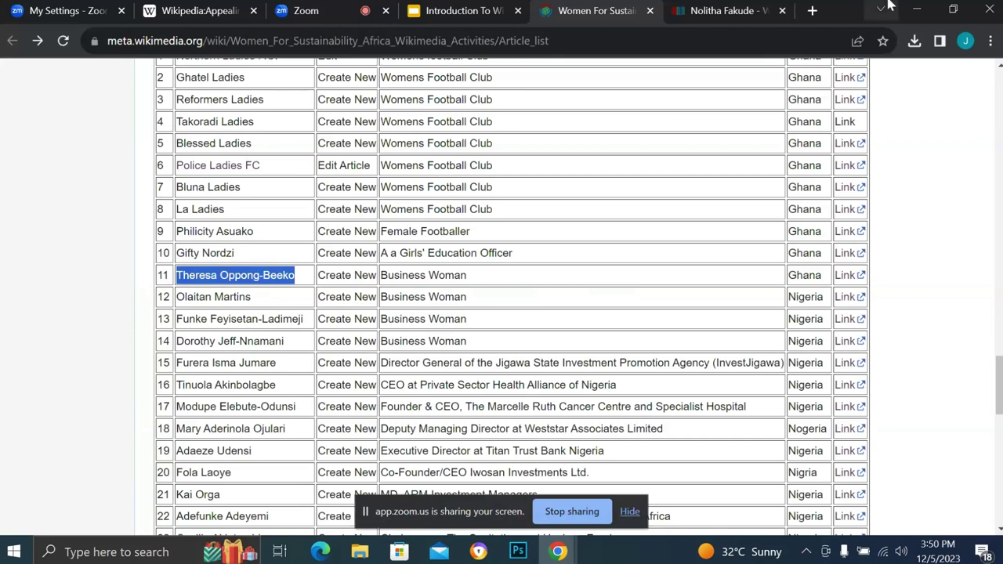
# Search Wikidata for the copied name without leading spaces and start a new item for it from the results page.
pyautogui.click(707, 11)
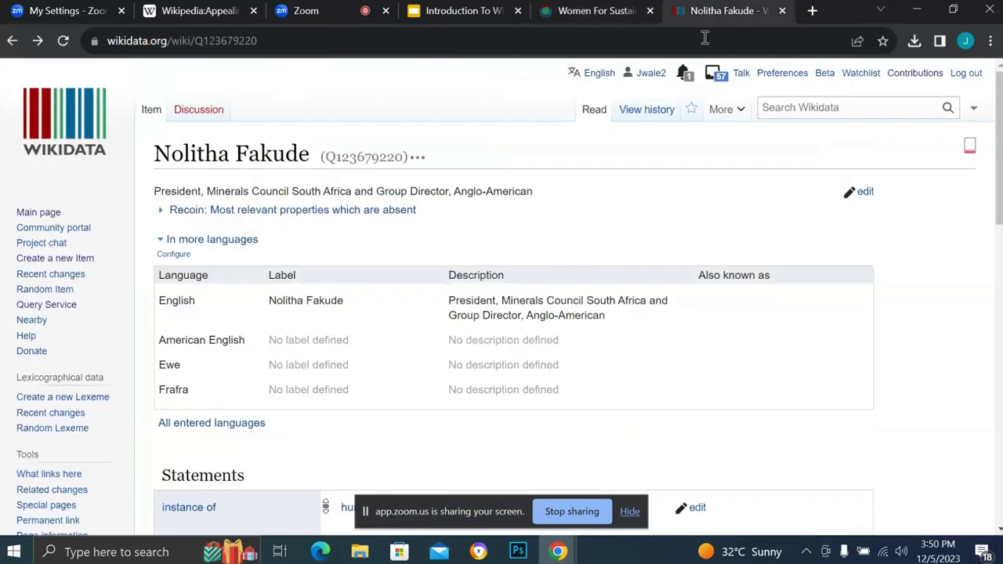
pyautogui.click(789, 107)
pyautogui.hotkey('ctrl', 'v')
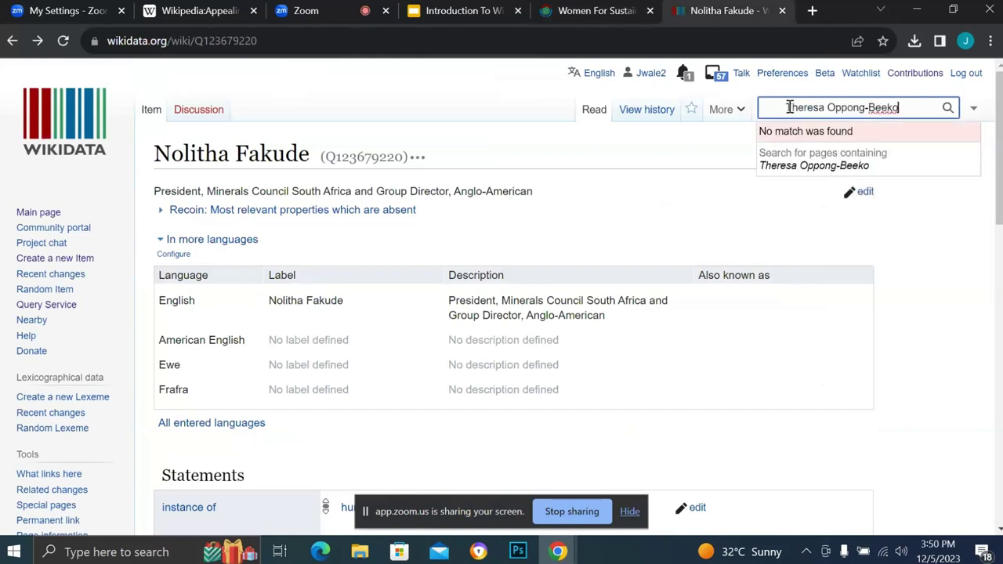
pyautogui.press('BackSpace')
pyautogui.press('BackSpace')
pyautogui.press('BackSpace')
pyautogui.press('BackSpace')
pyautogui.press('BackSpace')
pyautogui.press('BackSpace')
pyautogui.press('BackSpace')
pyautogui.press('BackSpace')
pyautogui.press('BackSpace')
pyautogui.press('BackSpace')
pyautogui.press('BackSpace')
pyautogui.press('BackSpace')
pyautogui.press('BackSpace')
pyautogui.press('BackSpace')
pyautogui.press('BackSpace')
pyautogui.press('BackSpace')
pyautogui.press('BackSpace')
pyautogui.press('BackSpace')
pyautogui.press('BackSpace')
pyautogui.press('BackSpace')
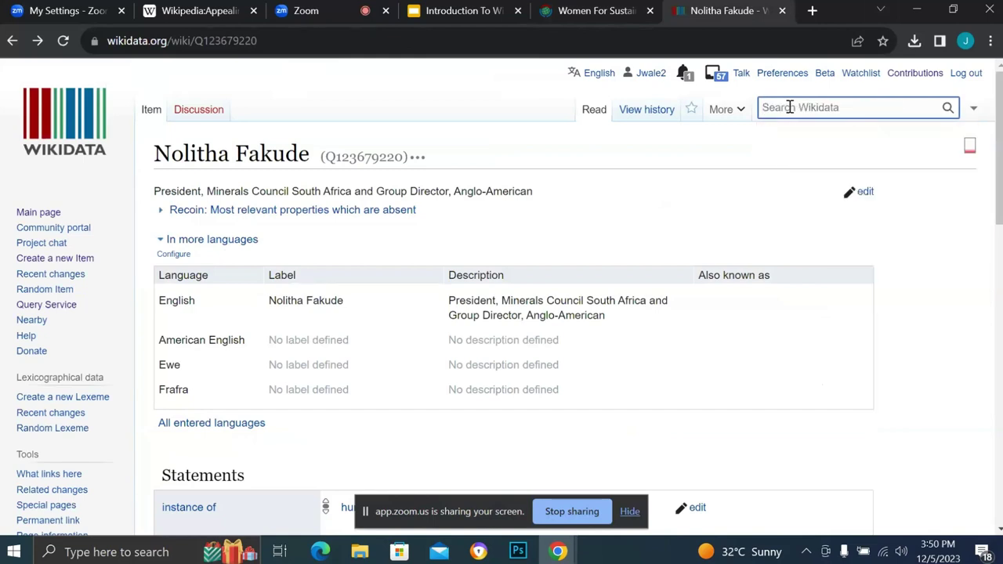
pyautogui.hotkey('ctrl', 'v')
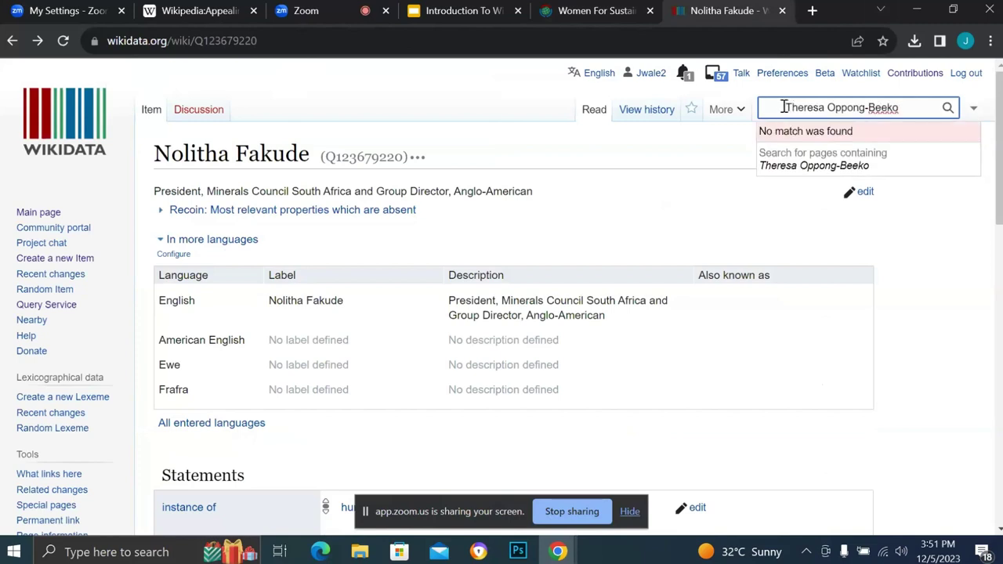
pyautogui.press('BackSpace')
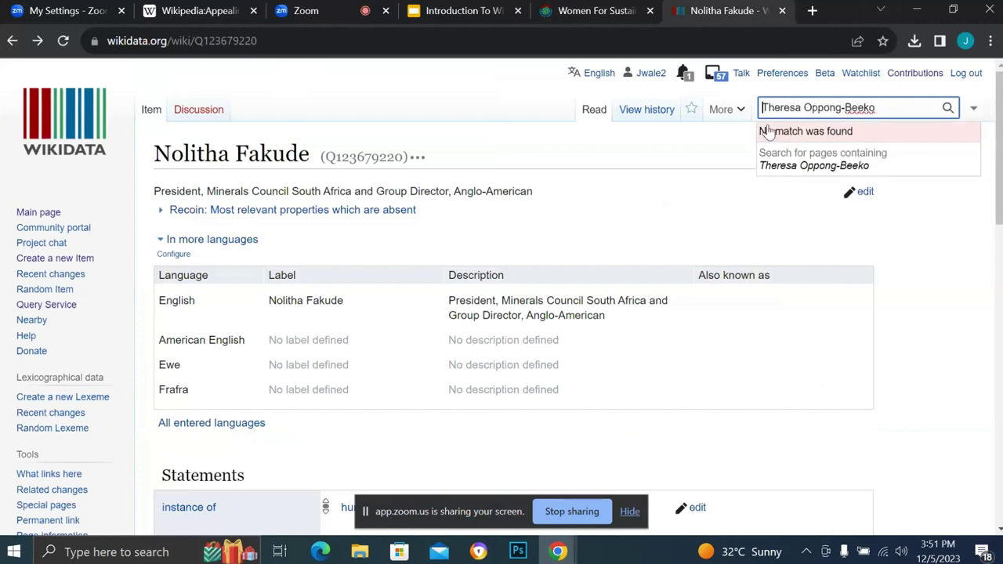
pyautogui.click(886, 108)
pyautogui.press('Return')
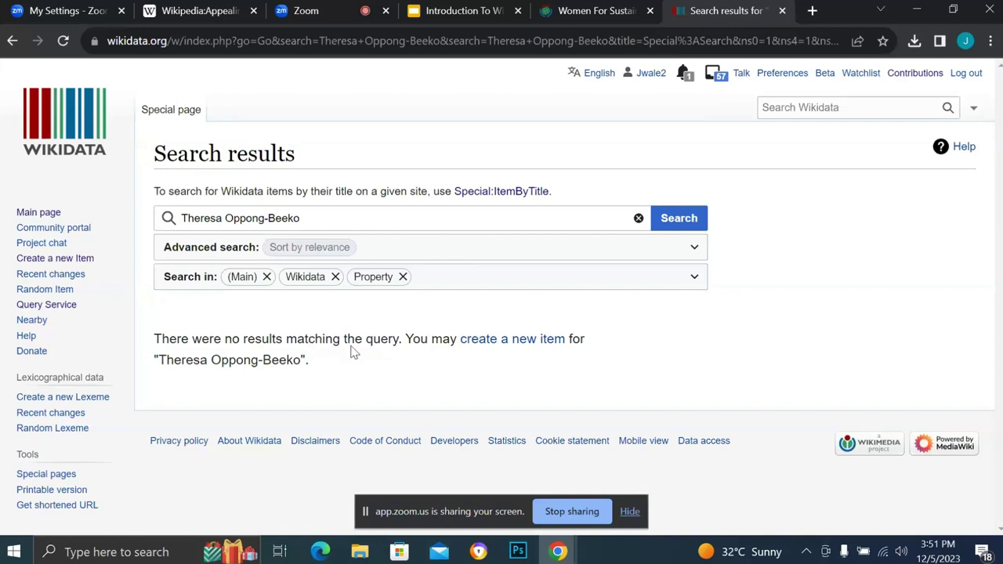
pyautogui.click(531, 343)
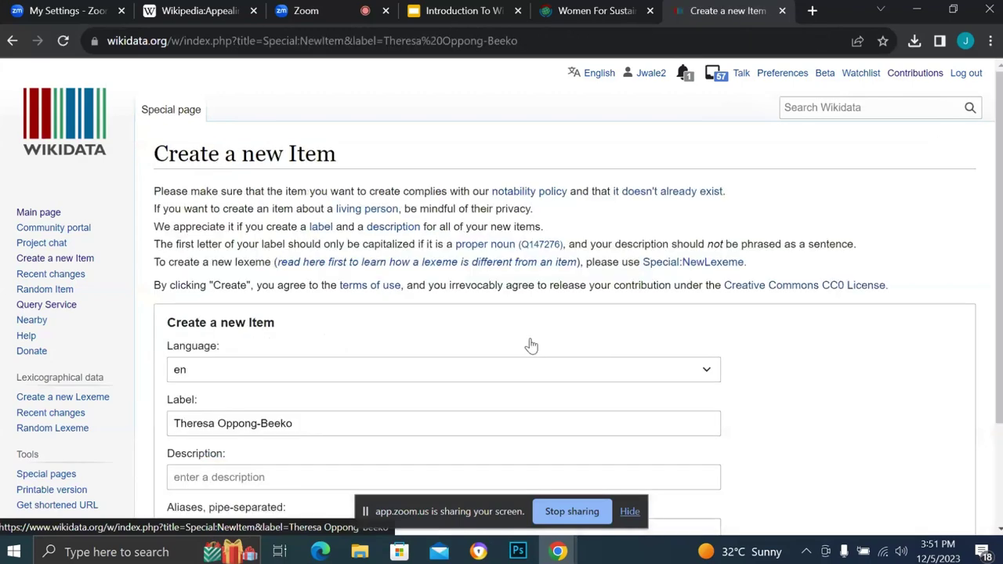
pyautogui.scroll(-2, 531, 345)
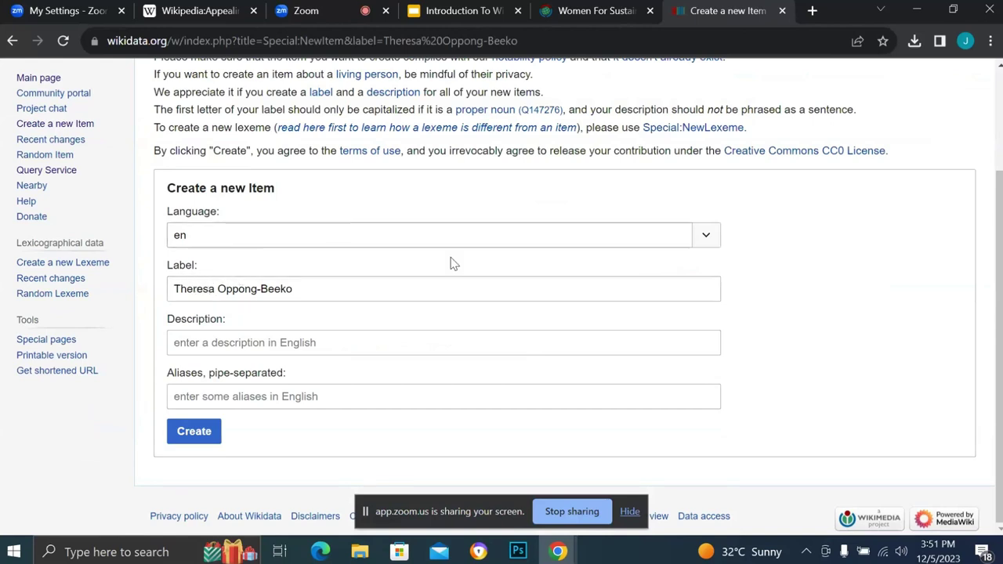
# Try the language codes tw and gpe for the new item, and set its language back to en.
pyautogui.click(706, 236)
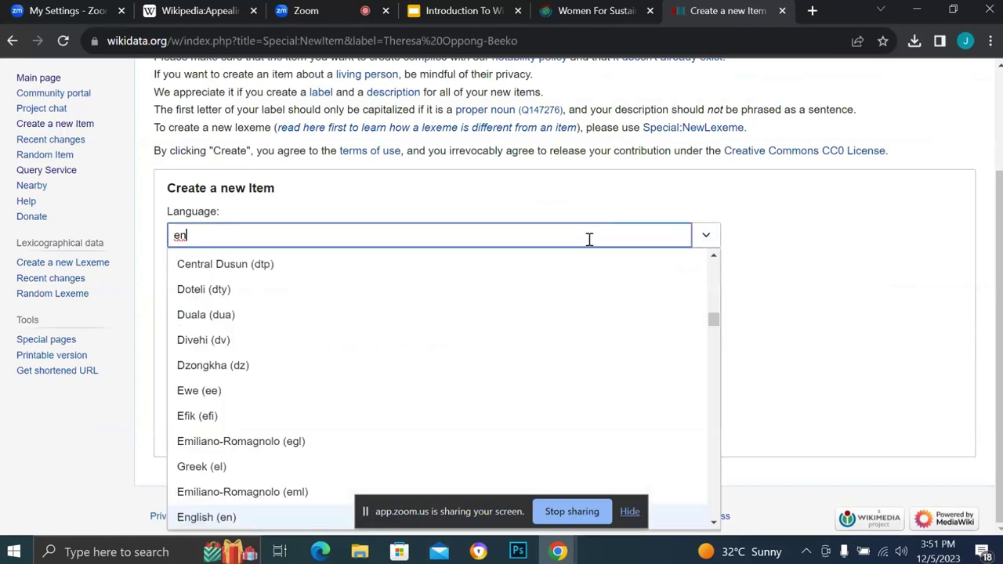
pyautogui.press('BackSpace')
pyautogui.press('BackSpace')
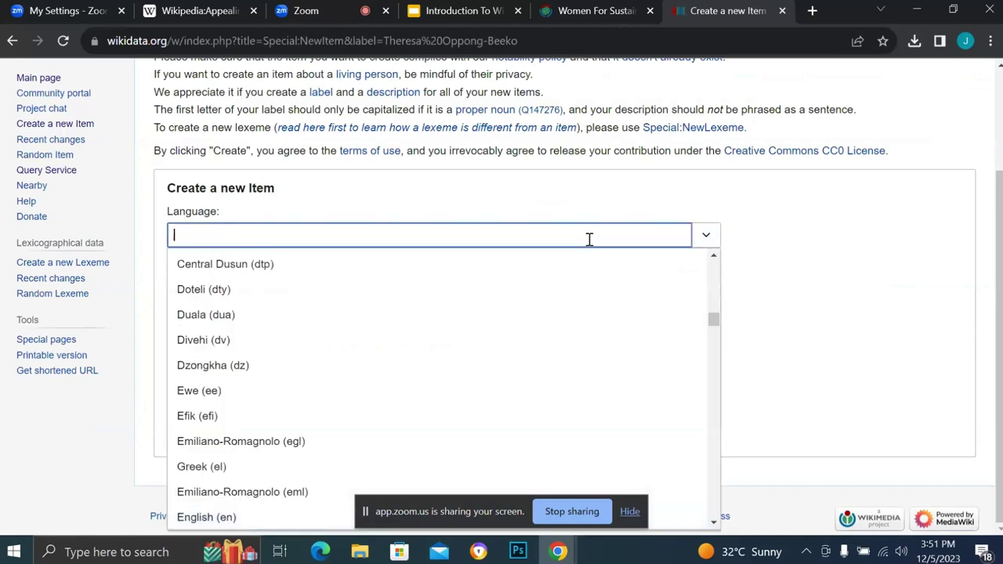
pyautogui.write('tw')
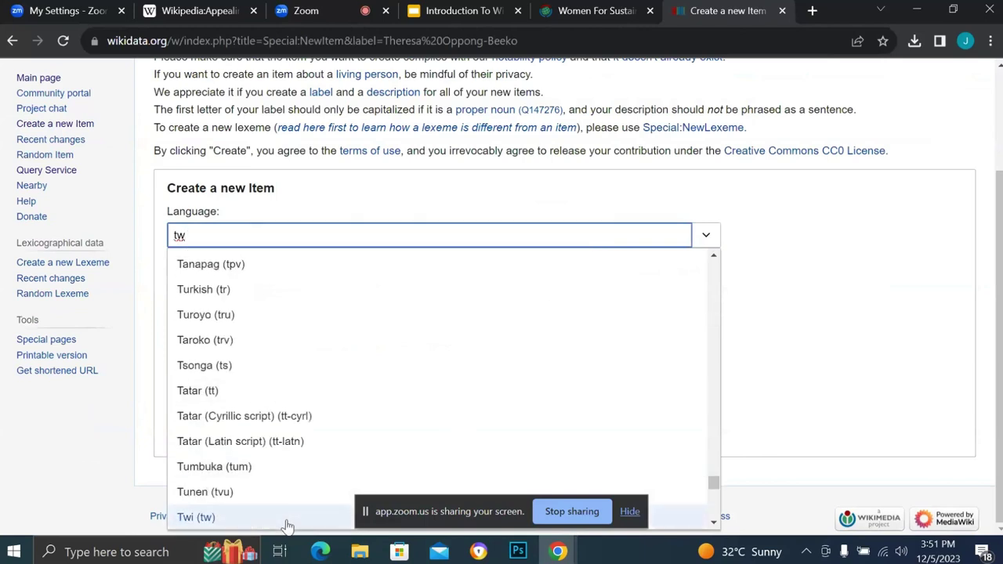
pyautogui.press('BackSpace')
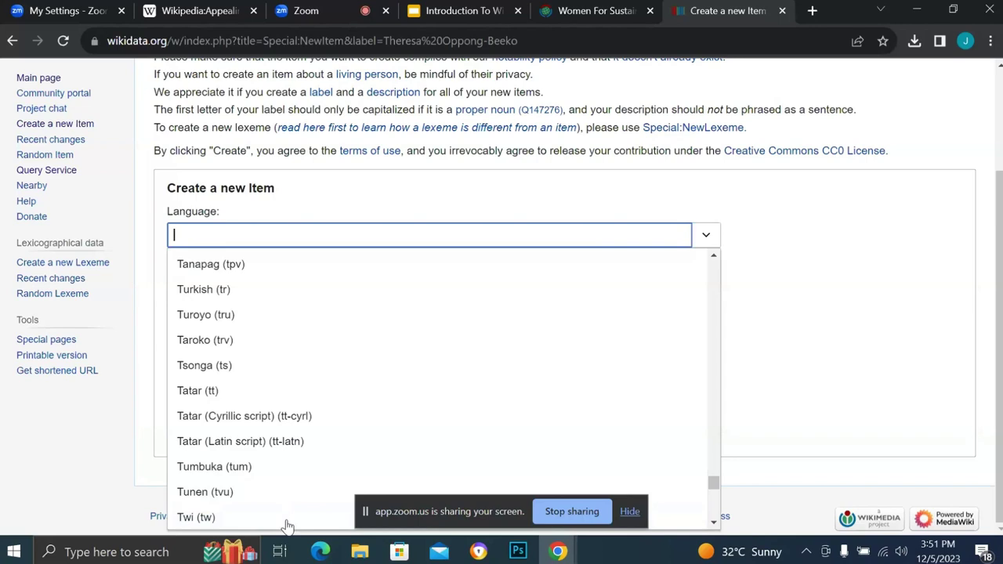
pyautogui.write('gpe')
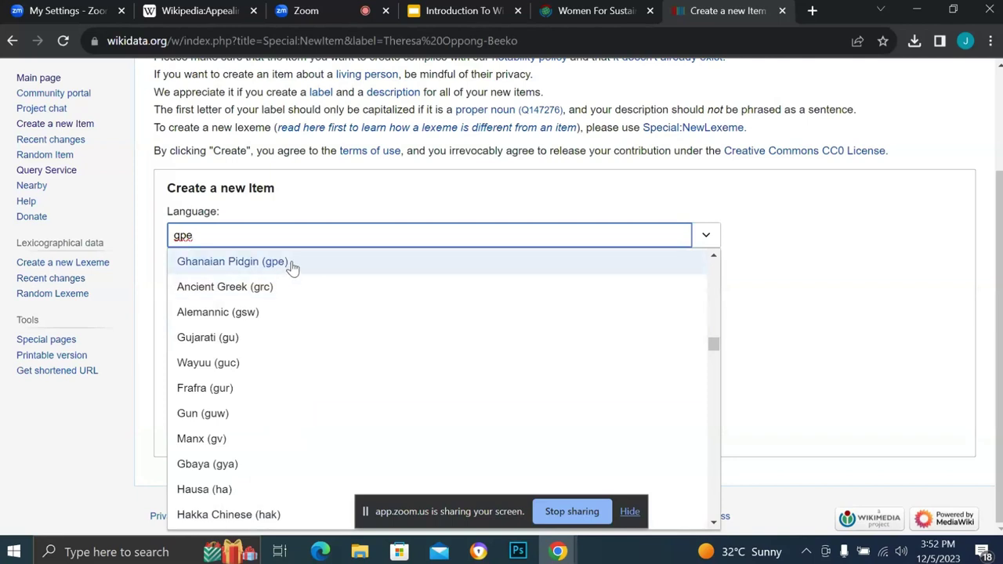
pyautogui.press('BackSpace')
pyautogui.press('BackSpace')
pyautogui.press('BackSpace')
pyautogui.write('en')
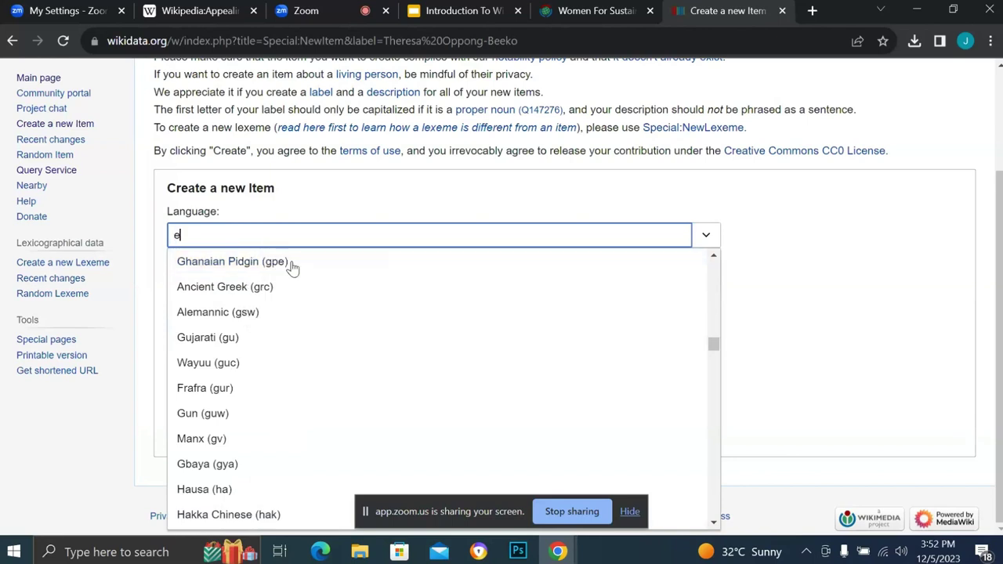
pyautogui.click(292, 268)
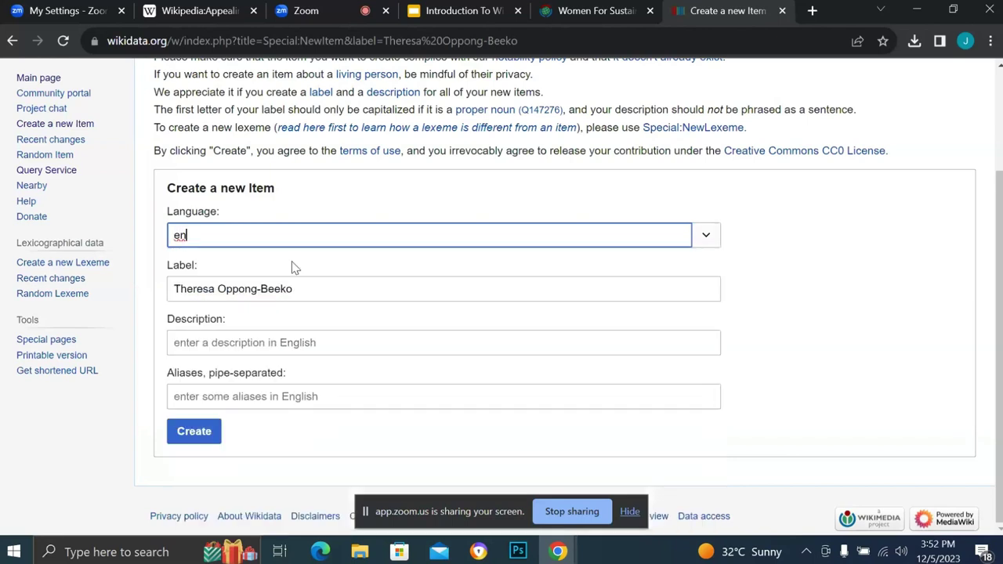
# Set the new item's description to "Business Woman", taken from row 11 of the Article List.
pyautogui.click(244, 344)
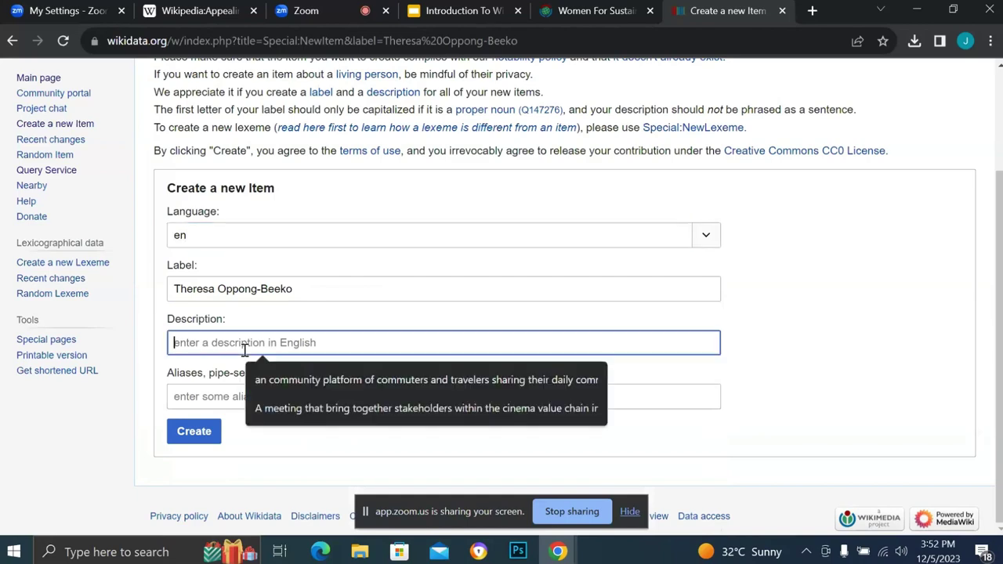
pyautogui.click(581, 20)
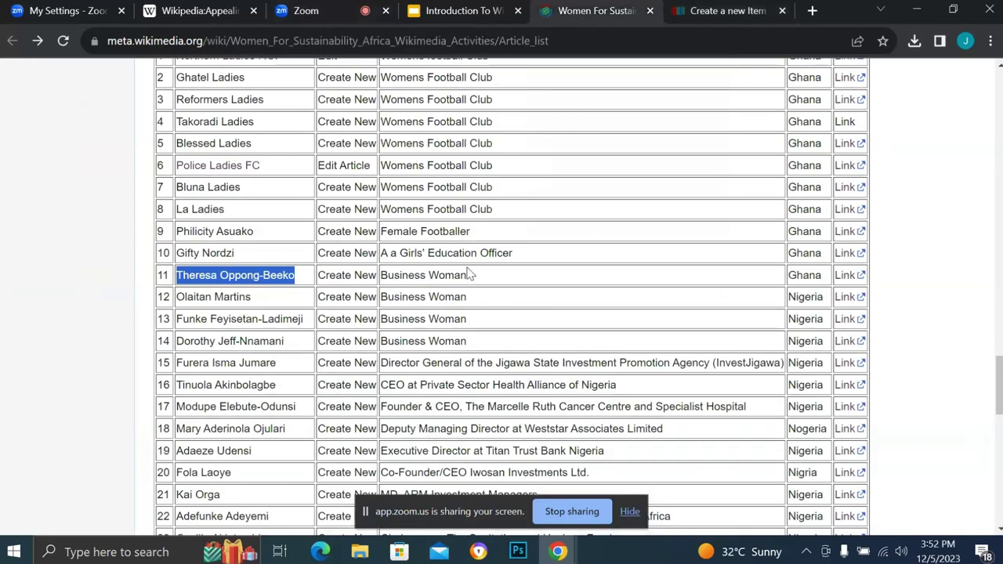
pyautogui.moveTo(467, 275); pyautogui.dragTo(381, 274)
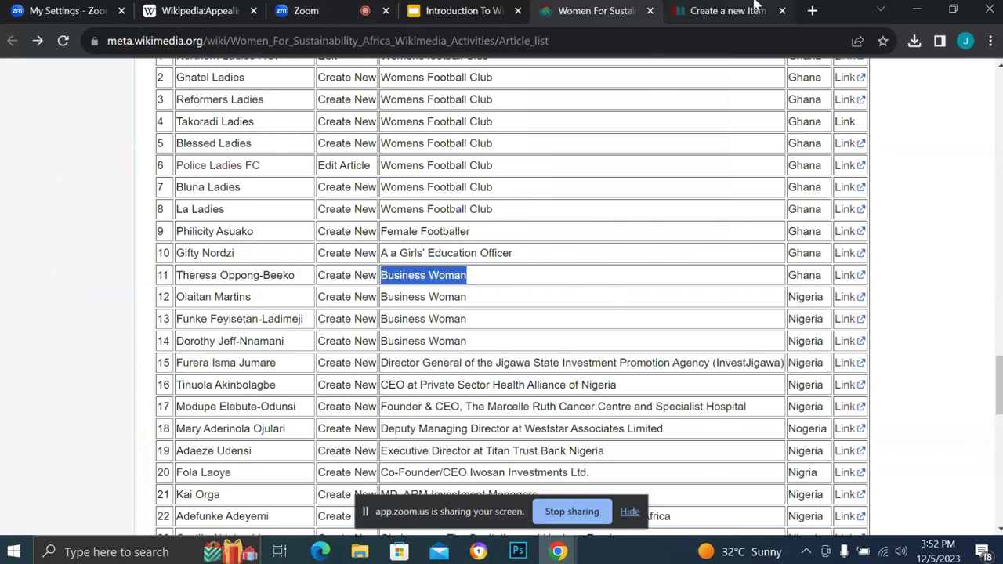
pyautogui.click(721, 15)
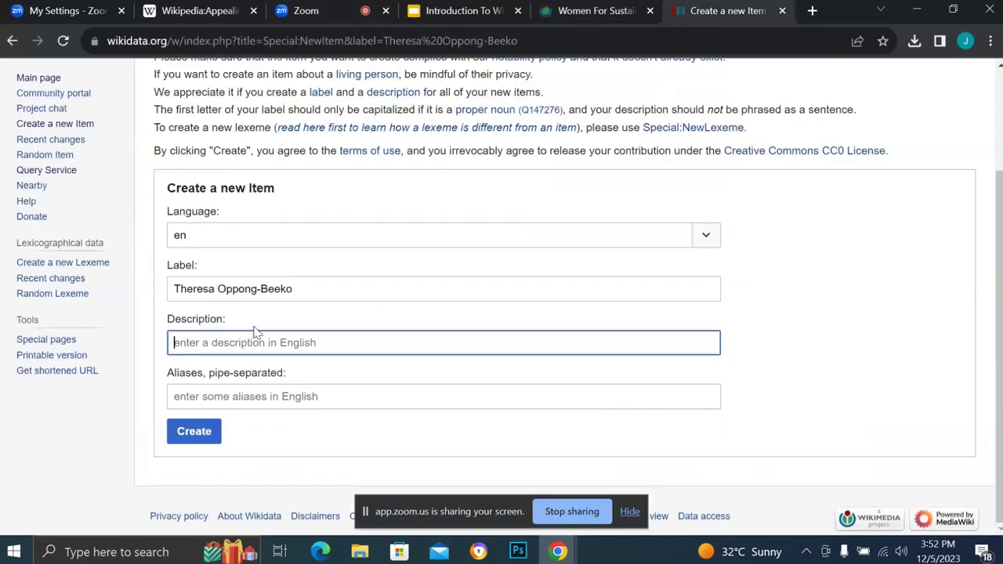
pyautogui.click(216, 335)
pyautogui.write('Business Woman')
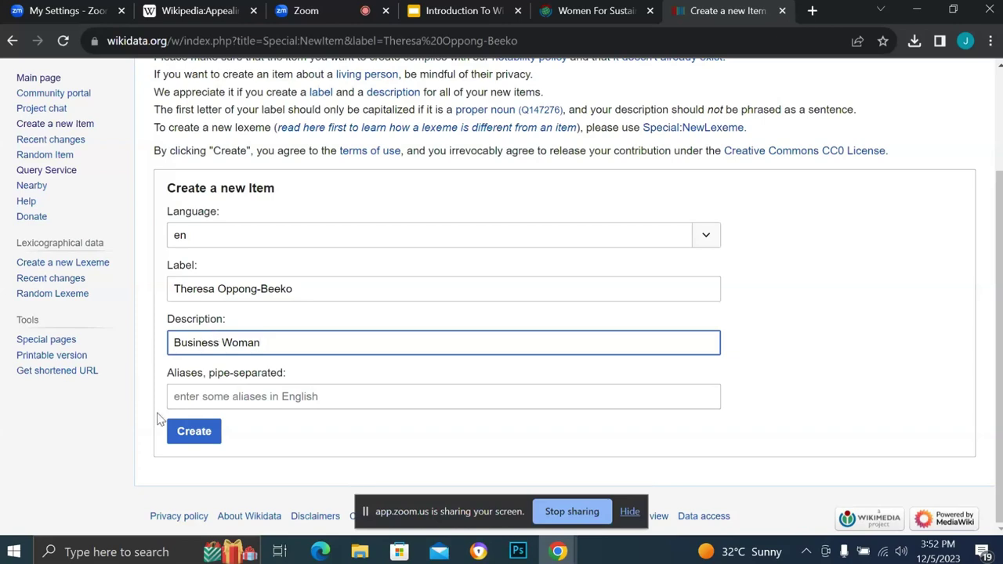
# Create the new item and look over its page.
pyautogui.click(188, 438)
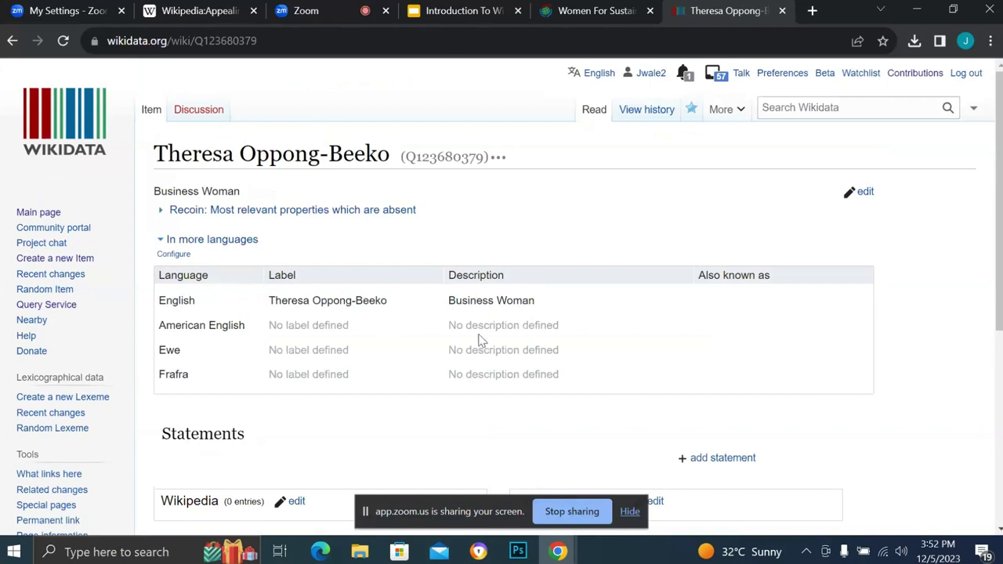
pyautogui.scroll(-2, 486, 342)
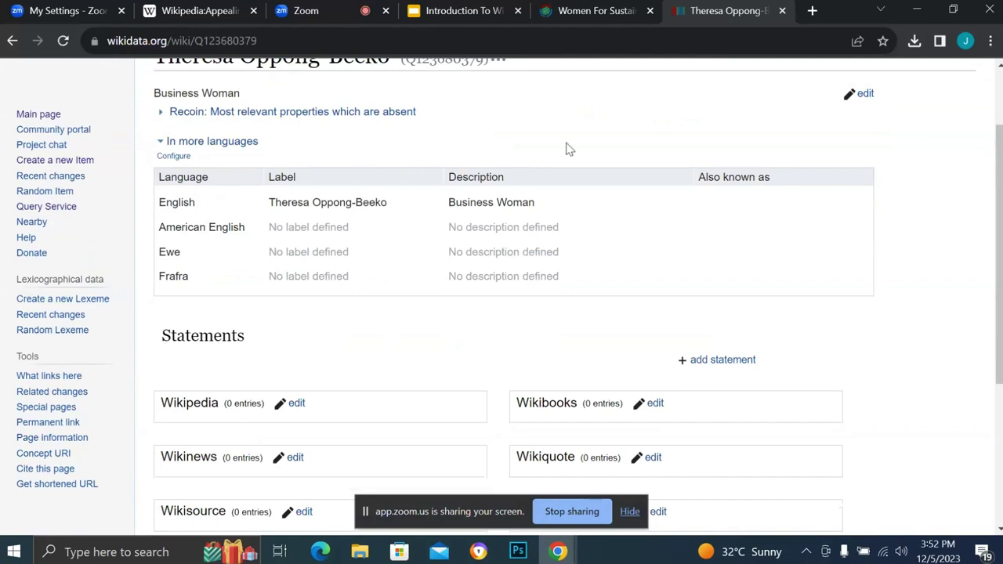
pyautogui.scroll(1, 496, 271)
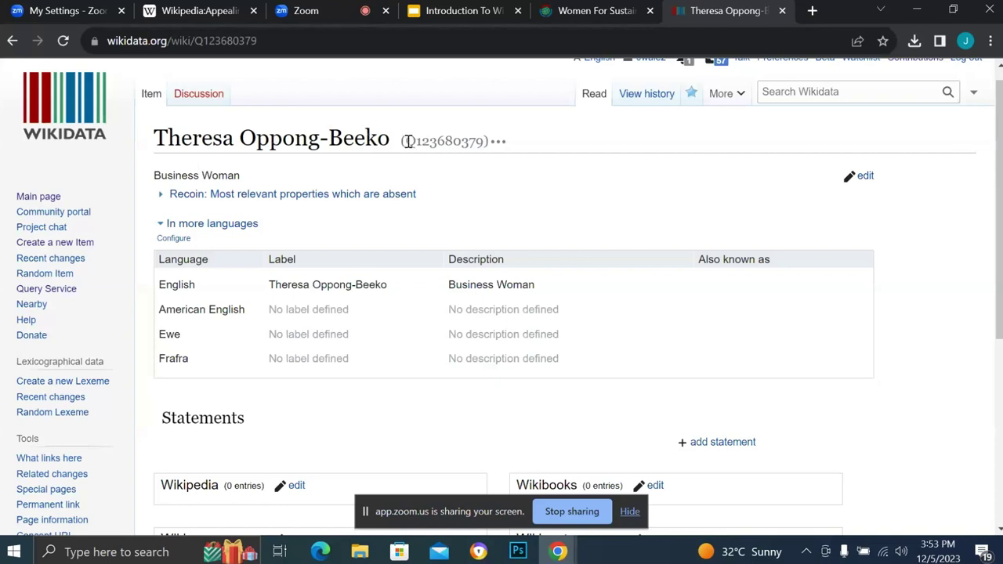
# Highlight the new item's Q identifier and look over its statements and site link sections.
pyautogui.moveTo(405, 141); pyautogui.dragTo(482, 146)
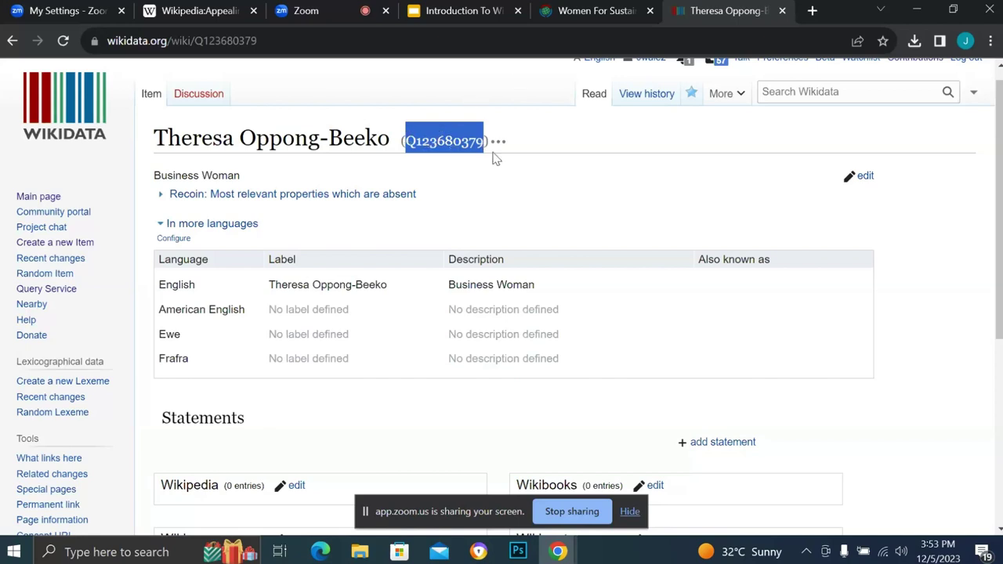
pyautogui.scroll(-3, 621, 144)
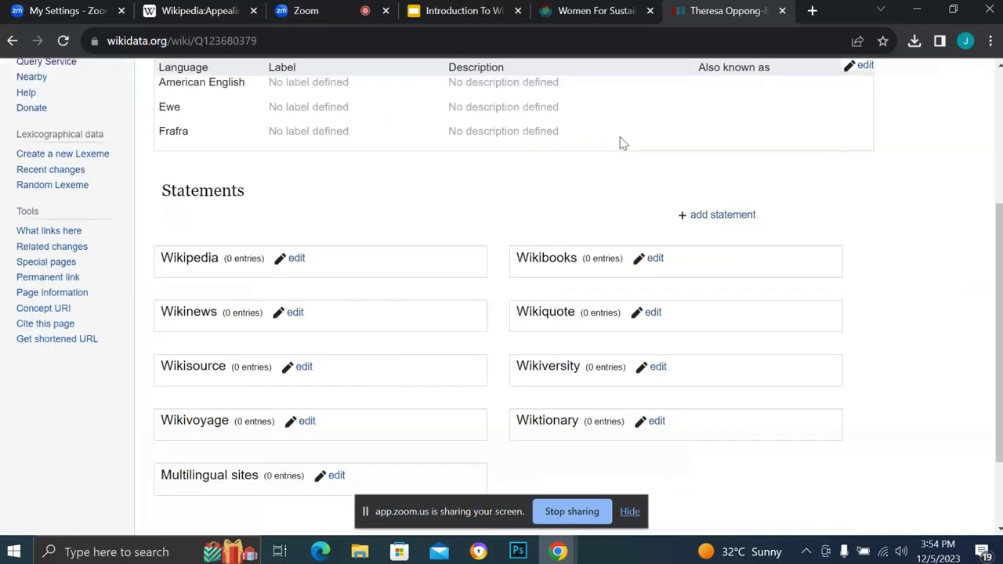
pyautogui.scroll(3, 620, 143)
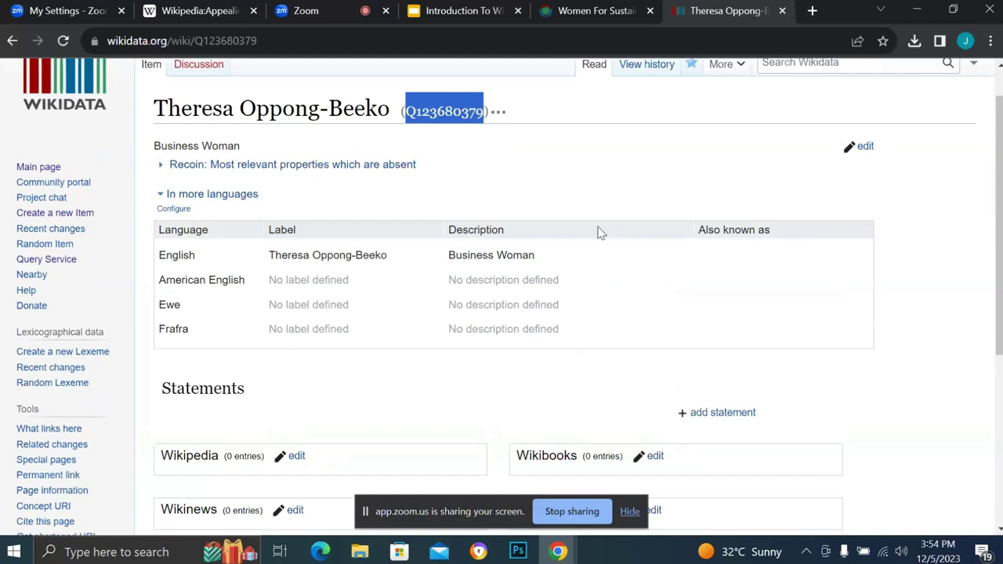
# Try shortening the item's English description while its labels and descriptions are open for editing, and discard the edit.
pyautogui.click(865, 148)
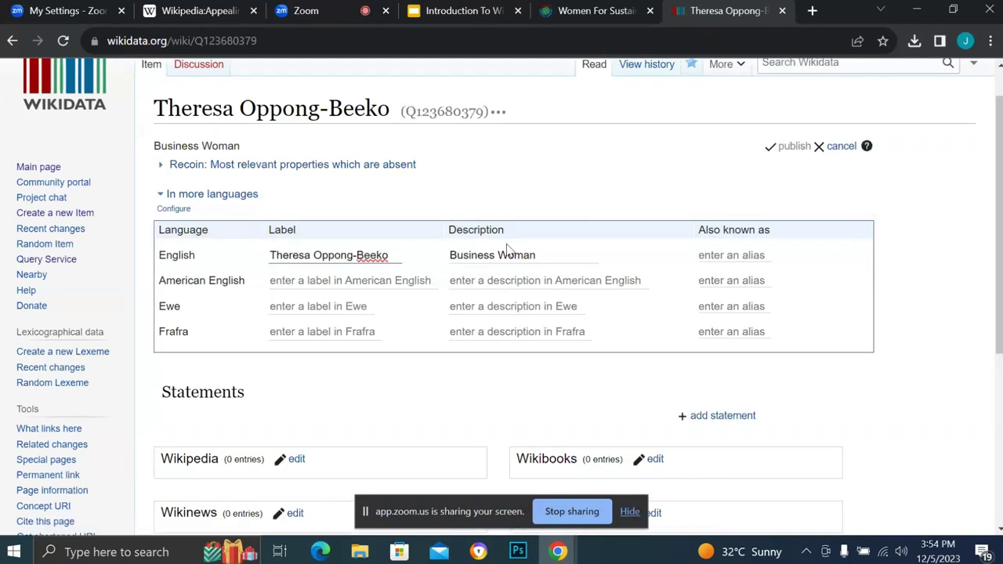
pyautogui.click(559, 251)
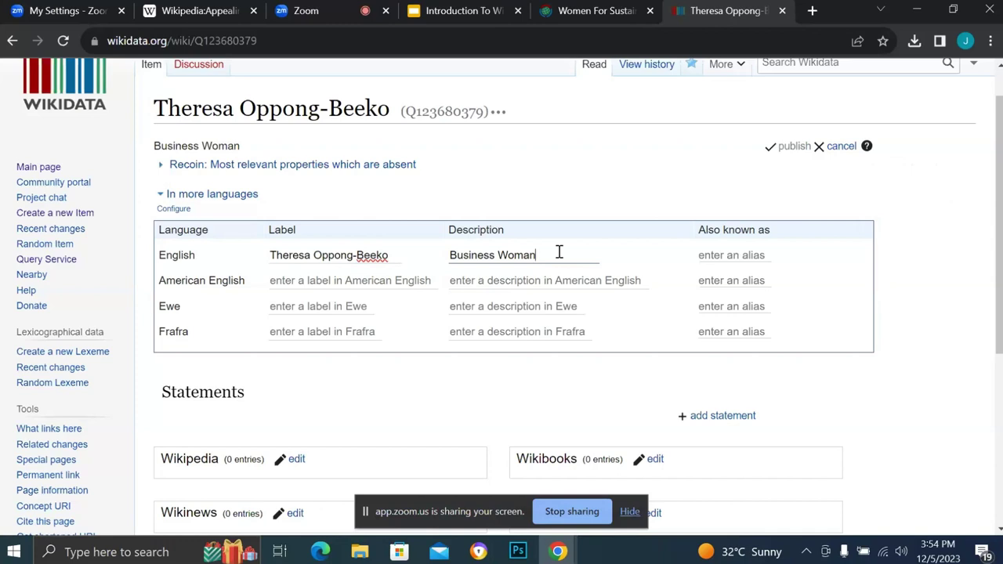
pyautogui.press('BackSpace')
pyautogui.press('BackSpace')
pyautogui.press('BackSpace')
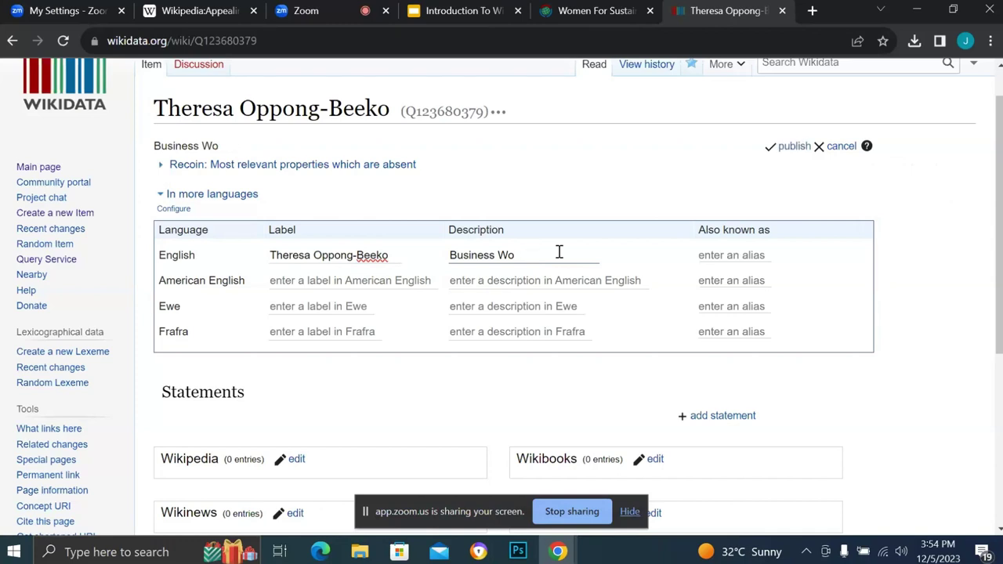
pyautogui.click(739, 255)
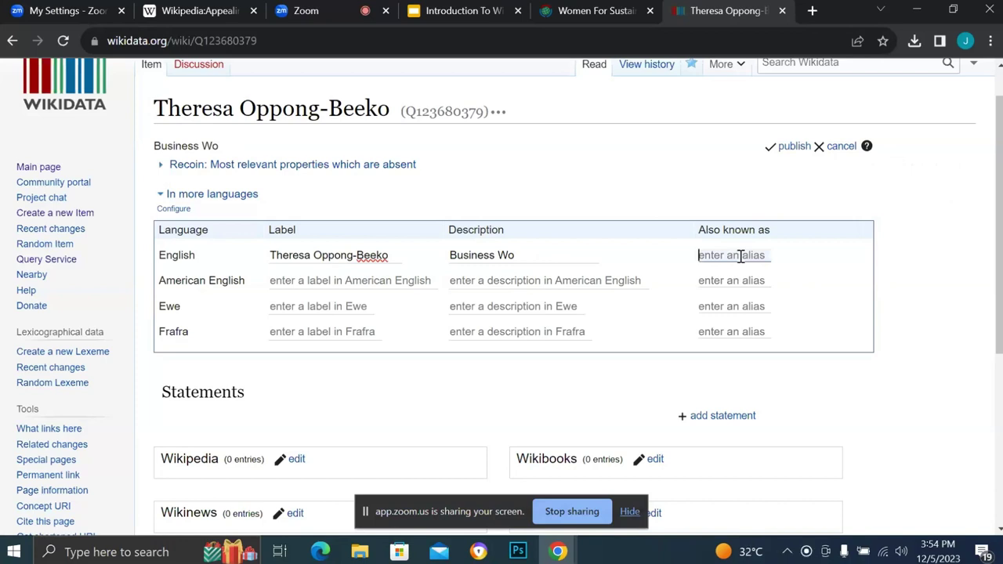
pyautogui.click(841, 149)
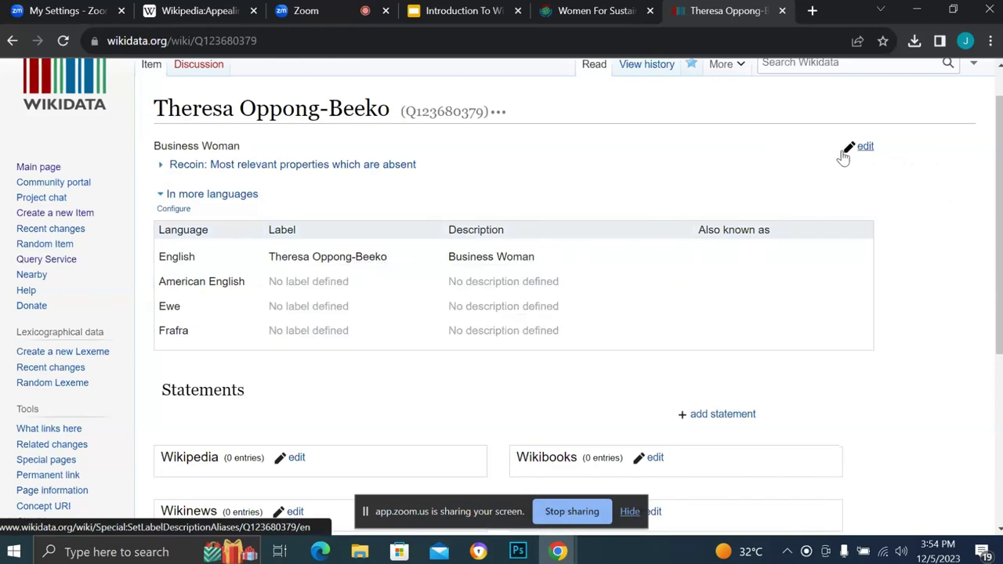
# Add an "instance of" statement with the value "human" to the new item and publish it.
pyautogui.scroll(-3, 795, 235)
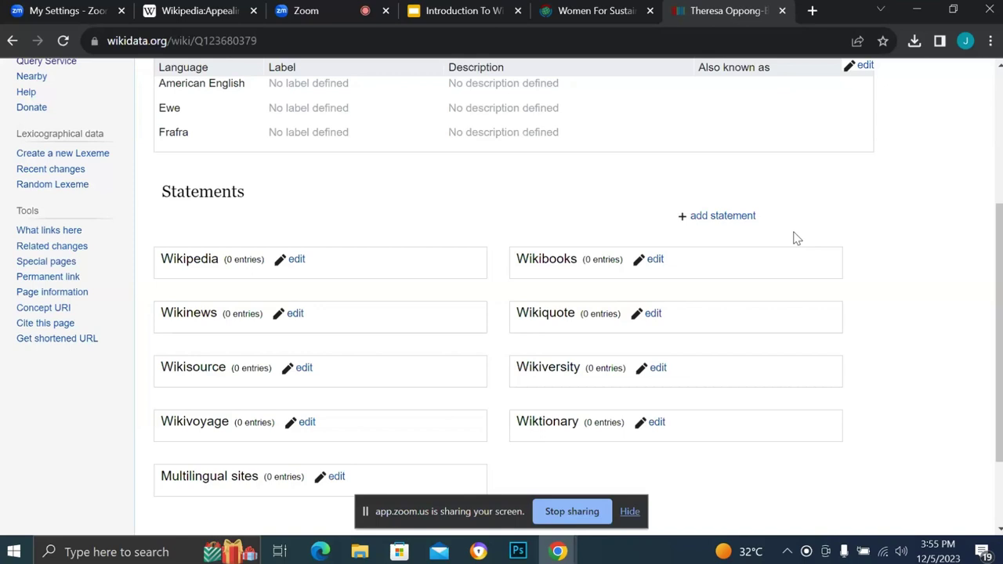
pyautogui.scroll(1, 795, 237)
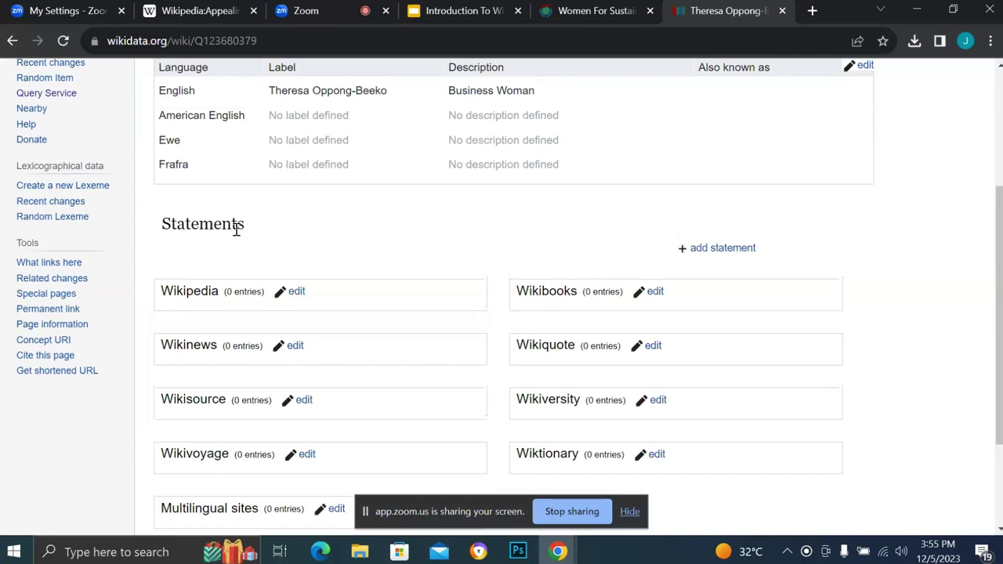
pyautogui.scroll(4, 235, 229)
pyautogui.scroll(-1, 235, 228)
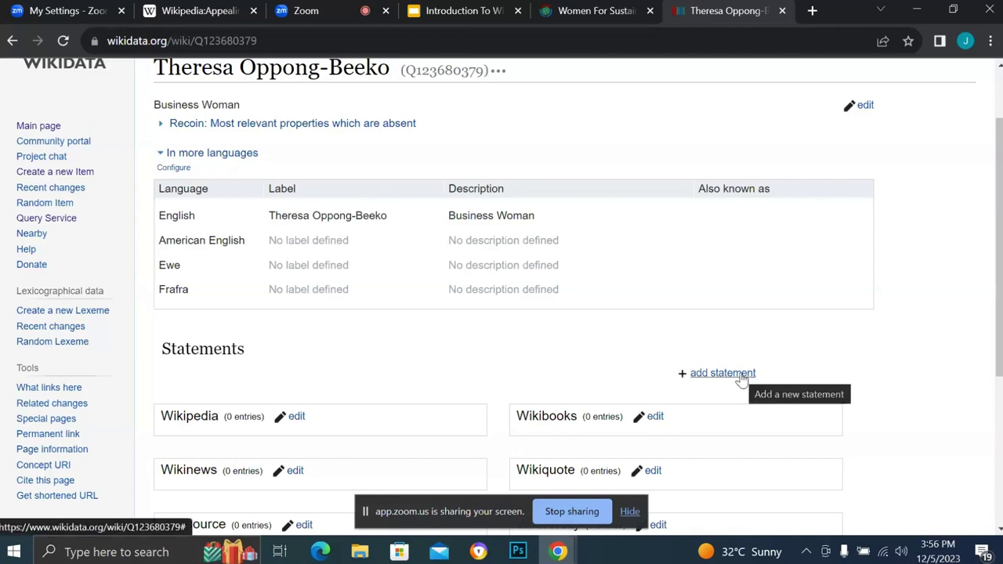
pyautogui.scroll(-1, 741, 378)
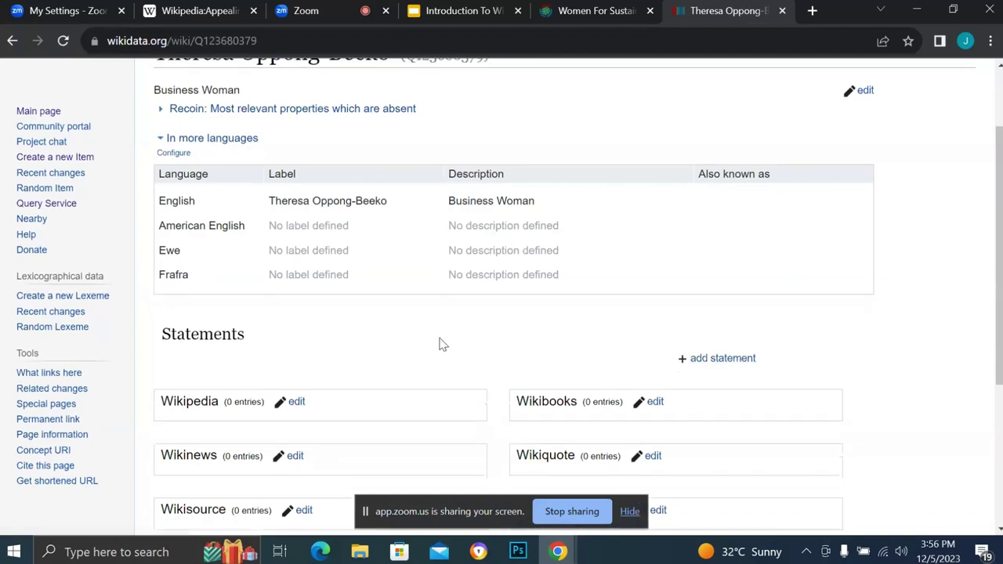
pyautogui.click(732, 361)
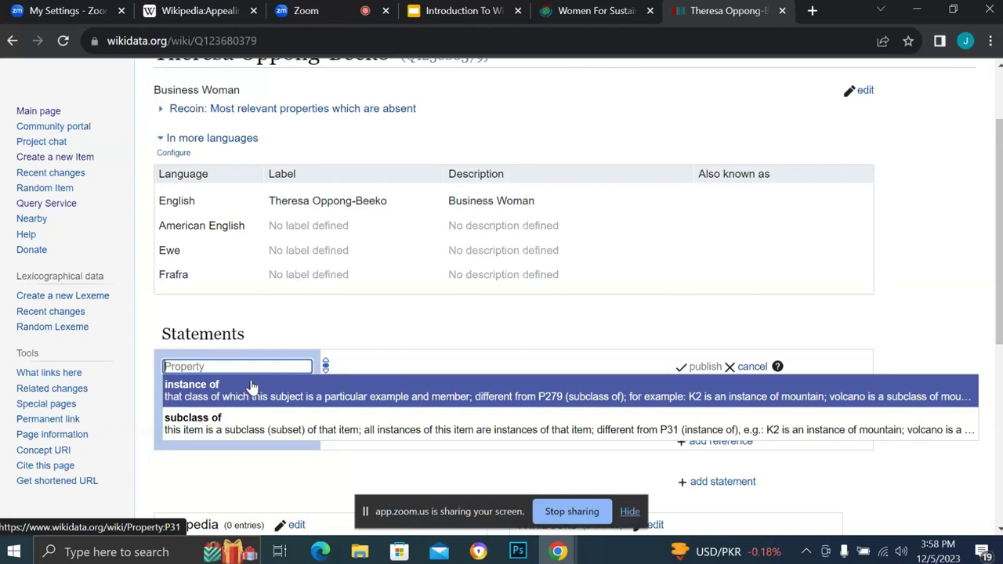
pyautogui.click(250, 387)
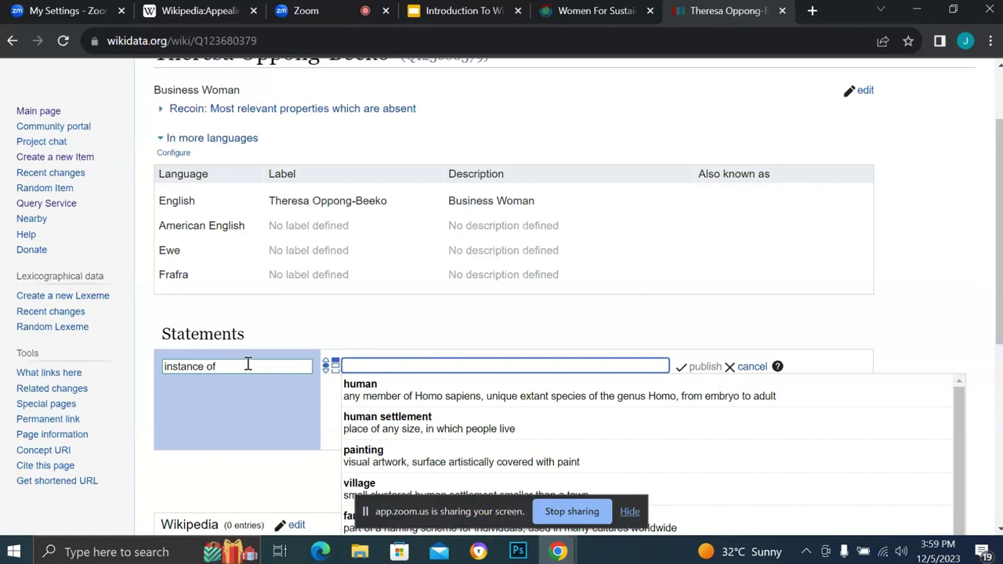
pyautogui.click(362, 392)
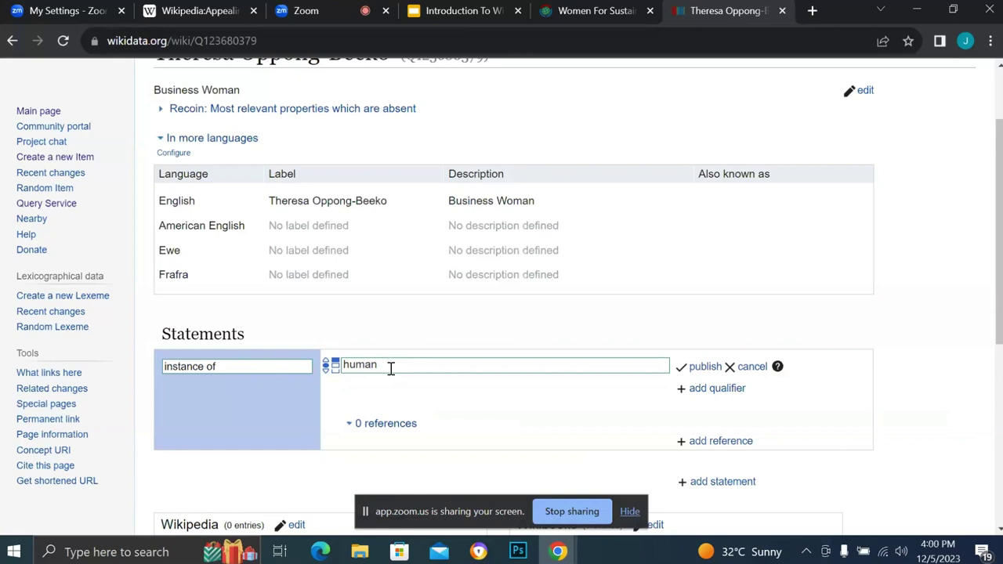
pyautogui.click(699, 368)
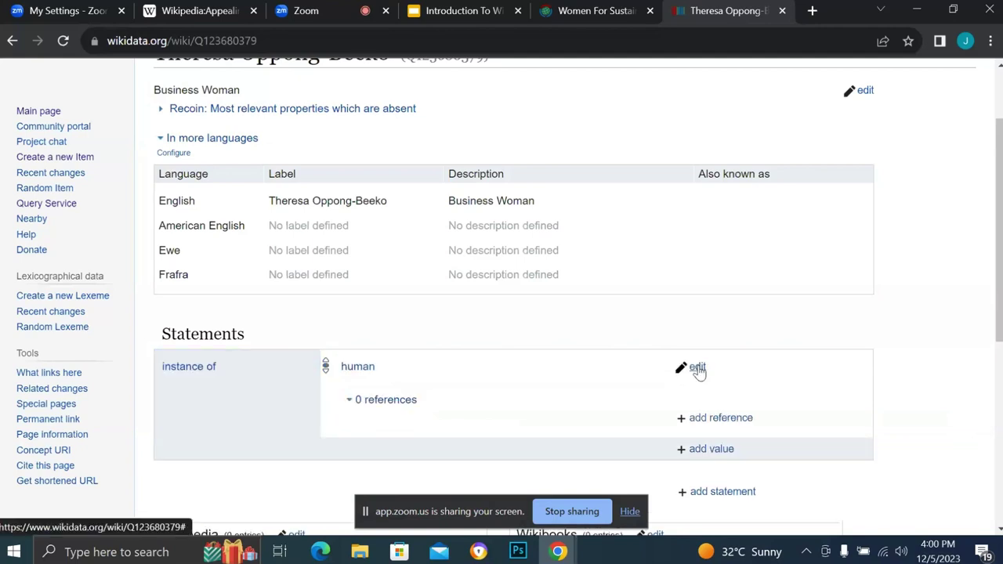
pyautogui.scroll(1, 698, 372)
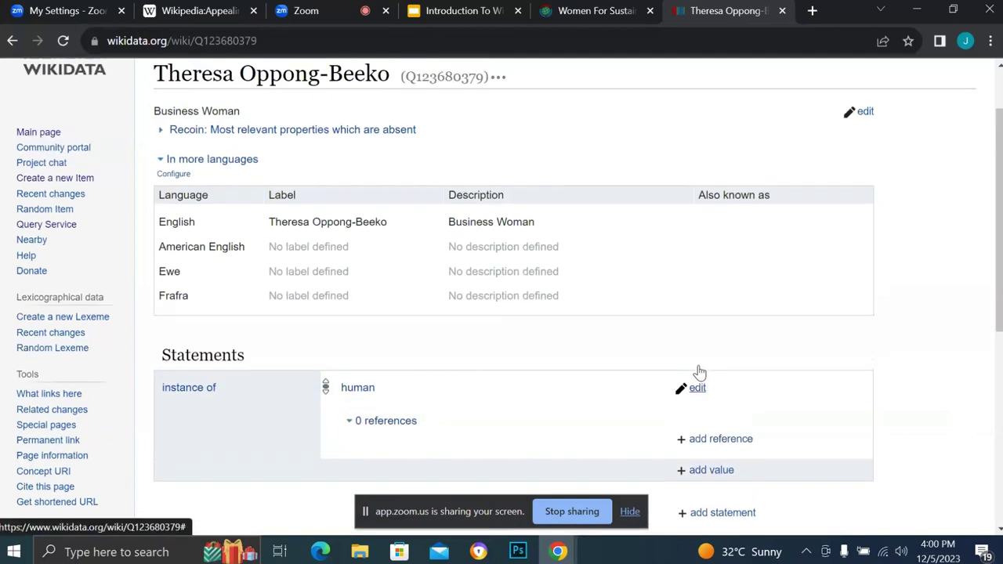
pyautogui.scroll(-3, 698, 372)
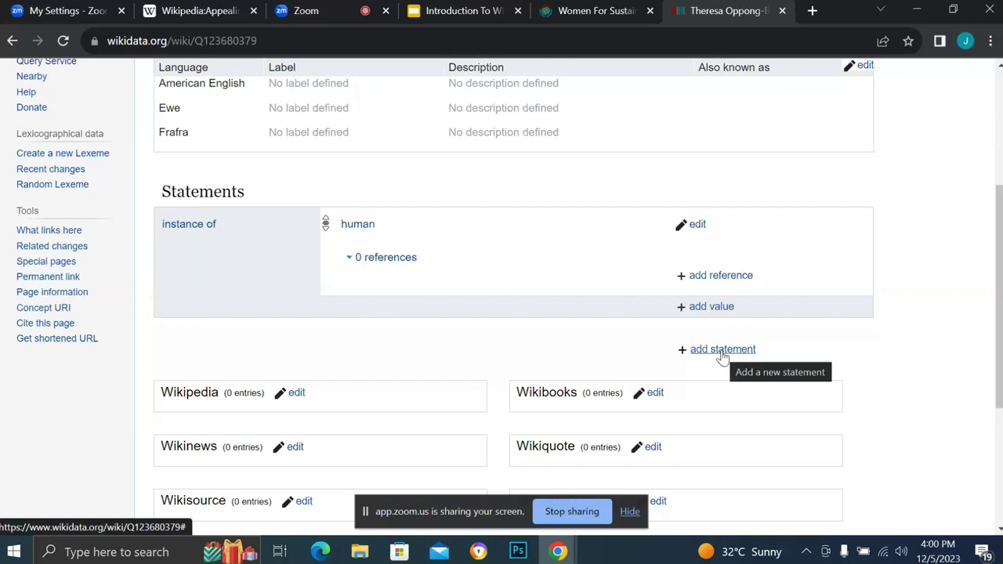
pyautogui.scroll(2, 766, 171)
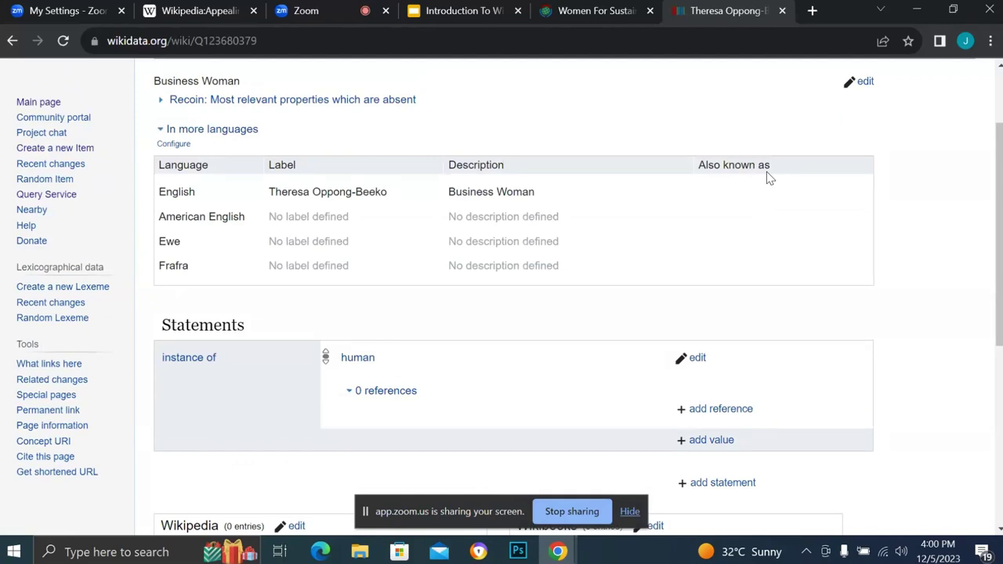
pyautogui.scroll(-2, 663, 292)
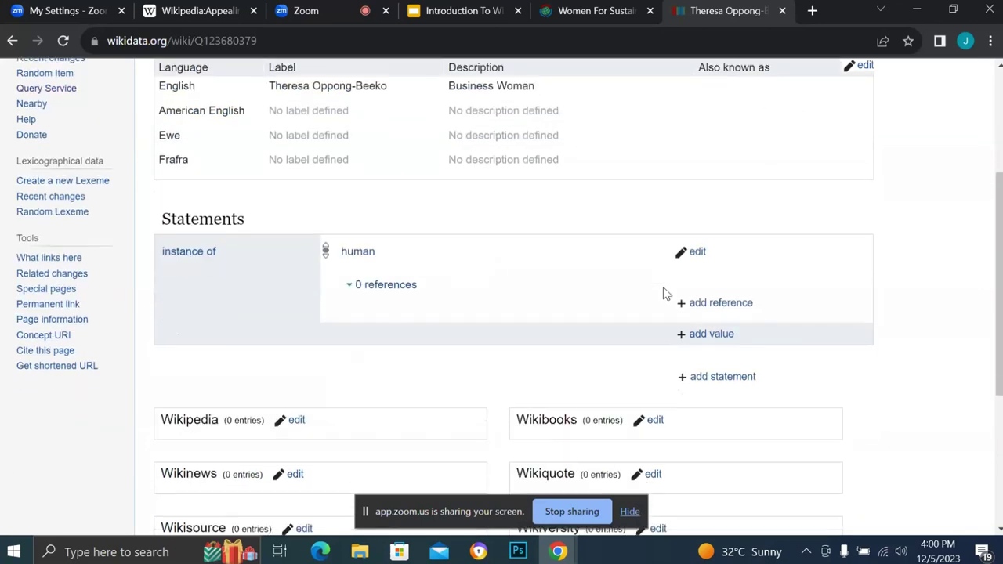
pyautogui.click(704, 379)
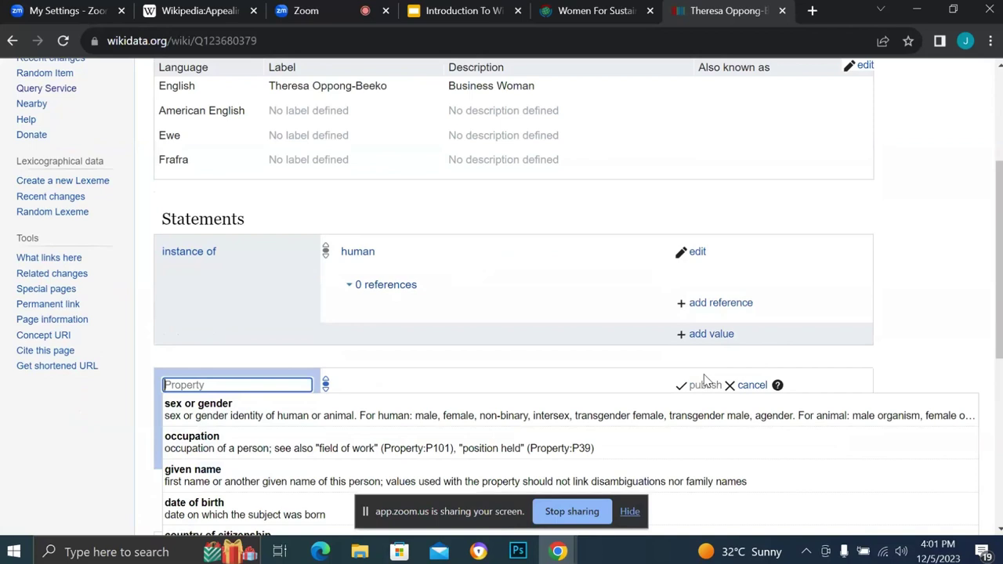
pyautogui.write('co')
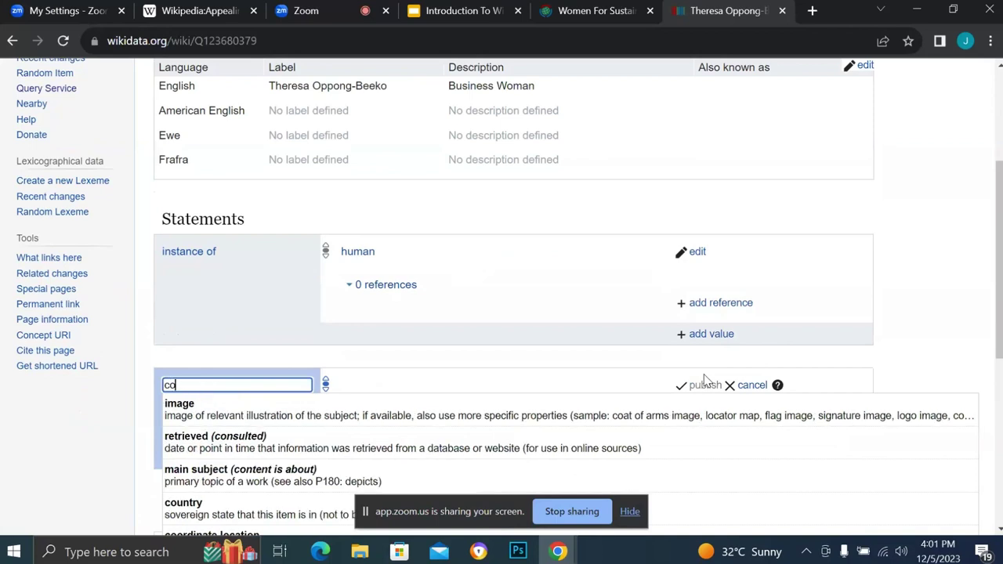
pyautogui.write('unt')
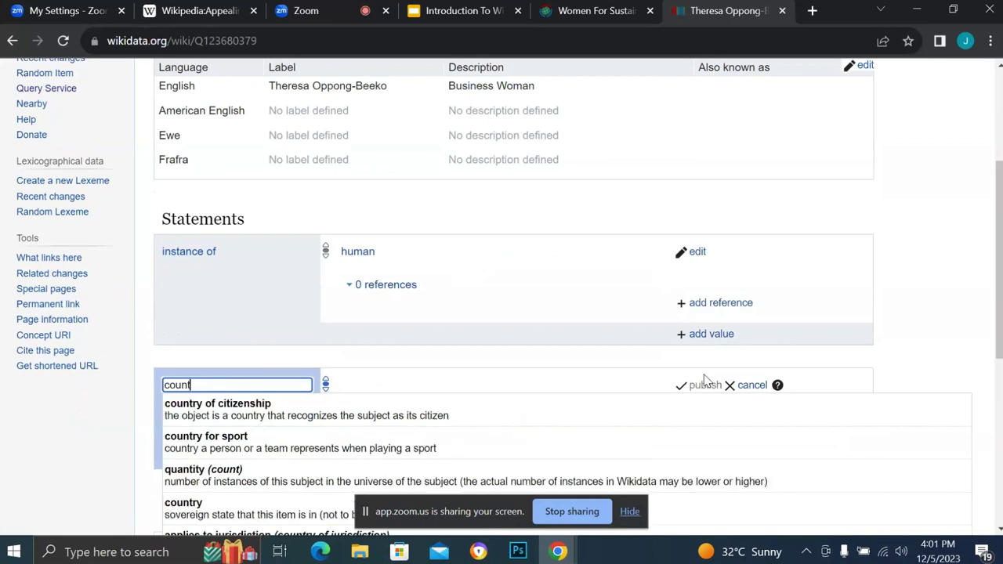
pyautogui.press('BackSpace')
pyautogui.press('BackSpace')
pyautogui.press('BackSpace')
pyautogui.press('BackSpace')
pyautogui.press('BackSpace')
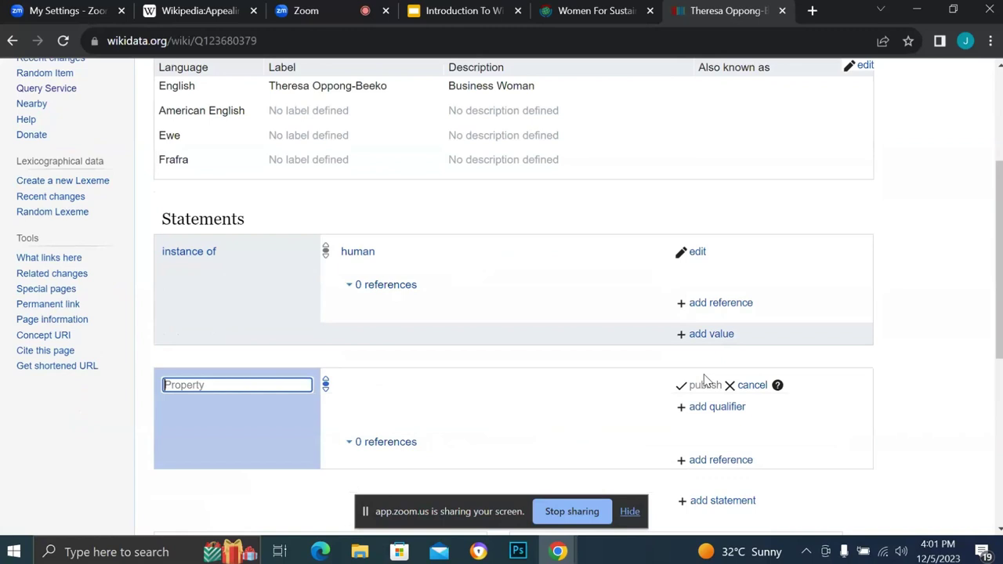
pyautogui.click(259, 510)
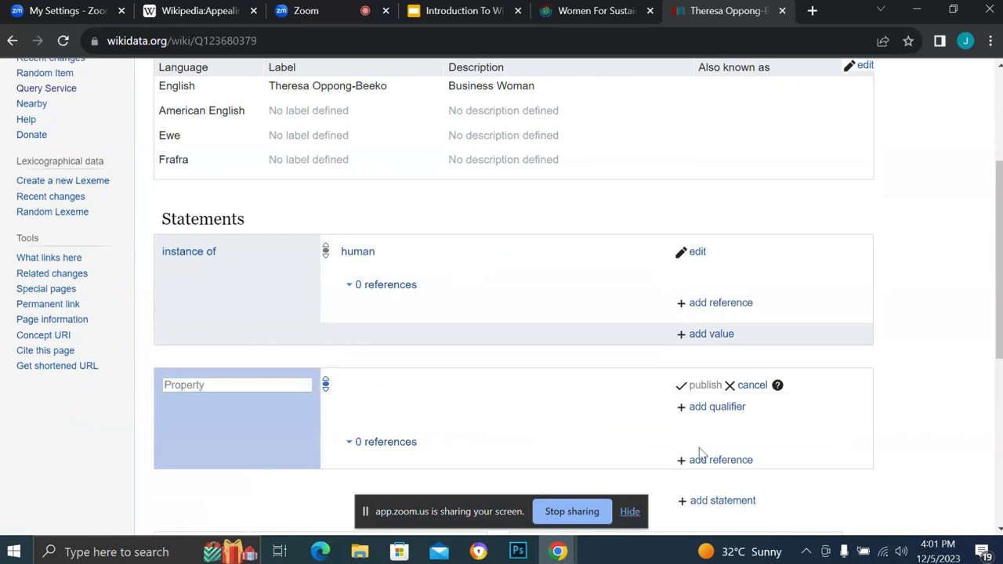
pyautogui.click(741, 385)
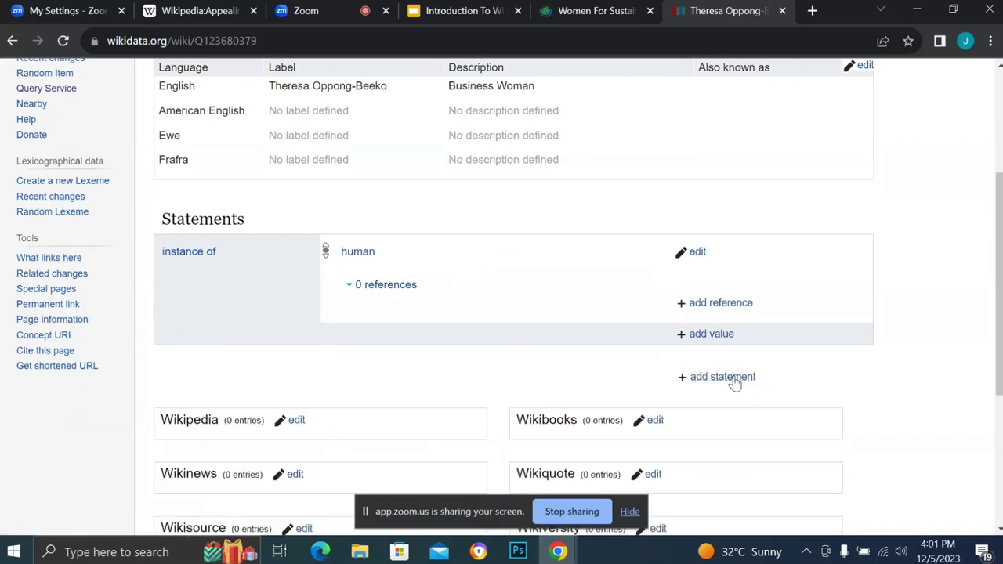
# Add a "sex or gender" statement with the value "female" to the item and publish it.
pyautogui.click(733, 379)
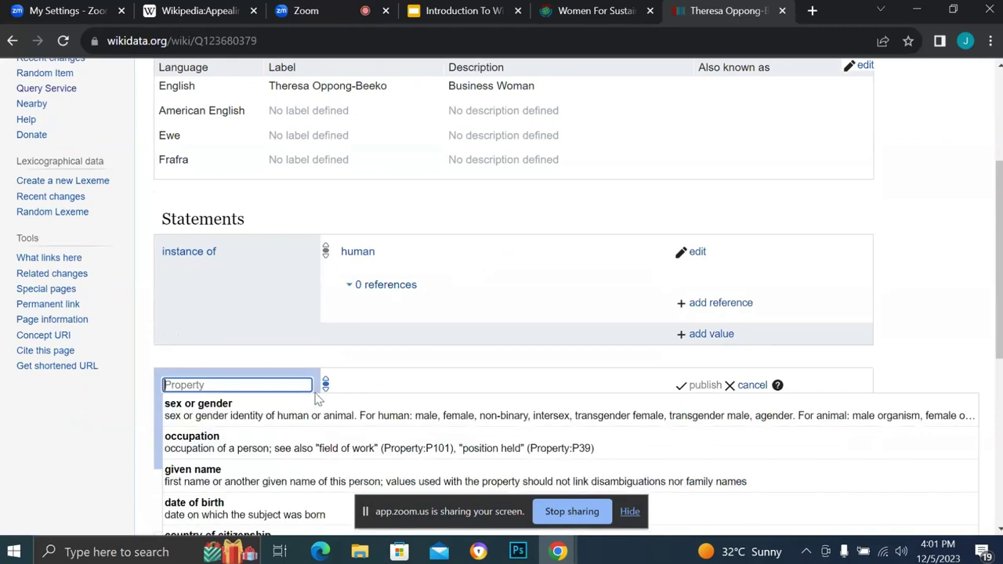
pyautogui.click(263, 408)
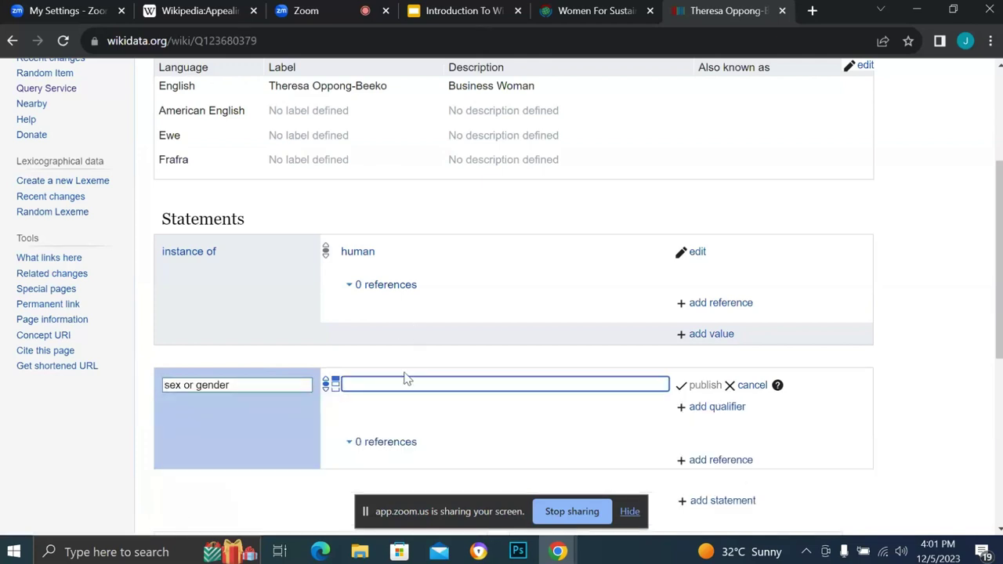
pyautogui.write('Fema')
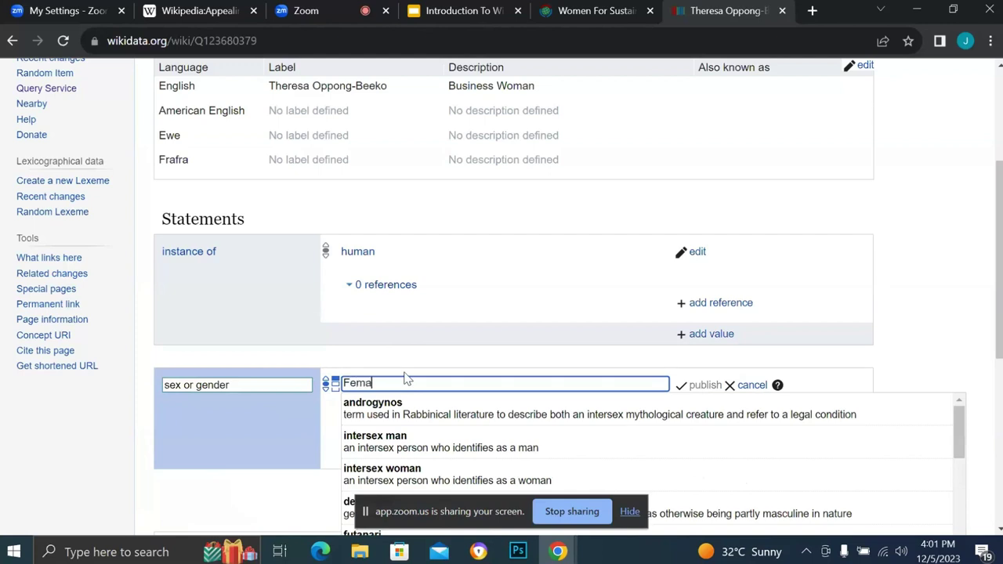
pyautogui.write('l')
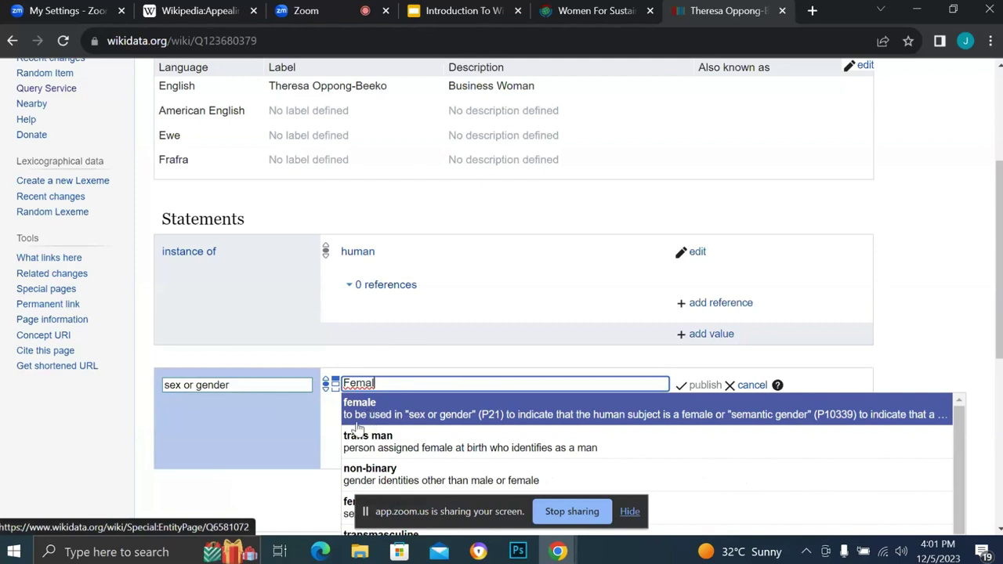
pyautogui.click(443, 416)
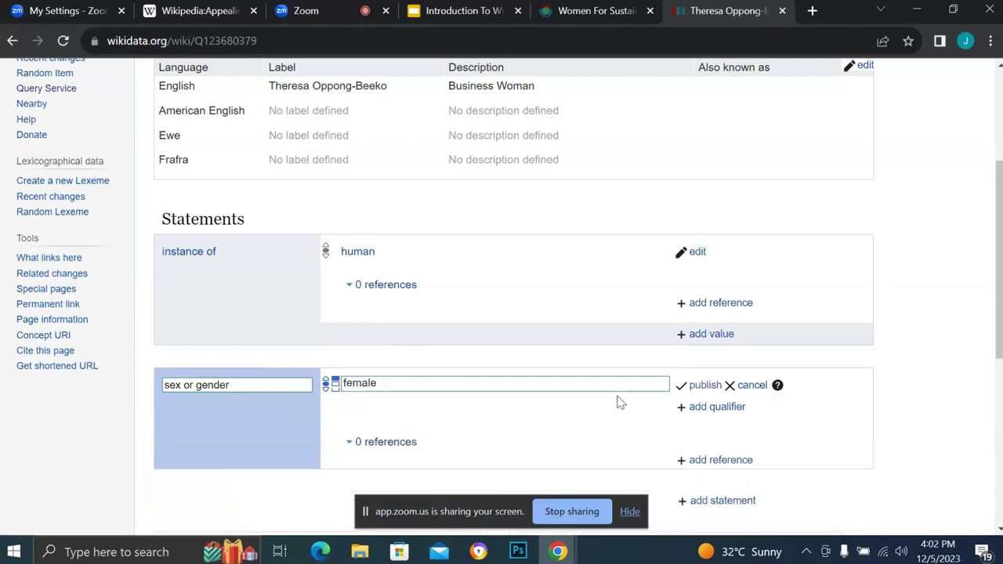
pyautogui.click(699, 386)
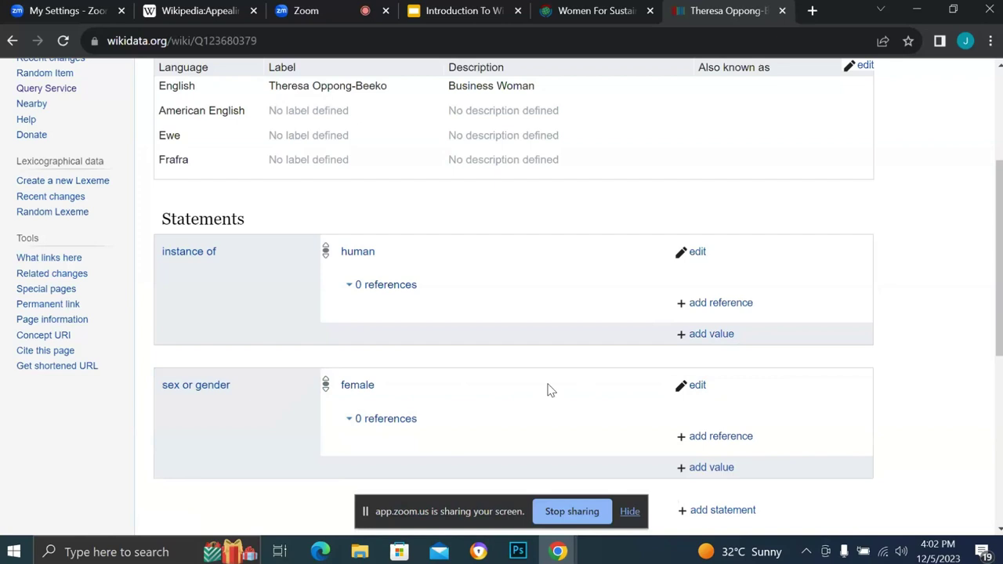
pyautogui.scroll(2, 619, 181)
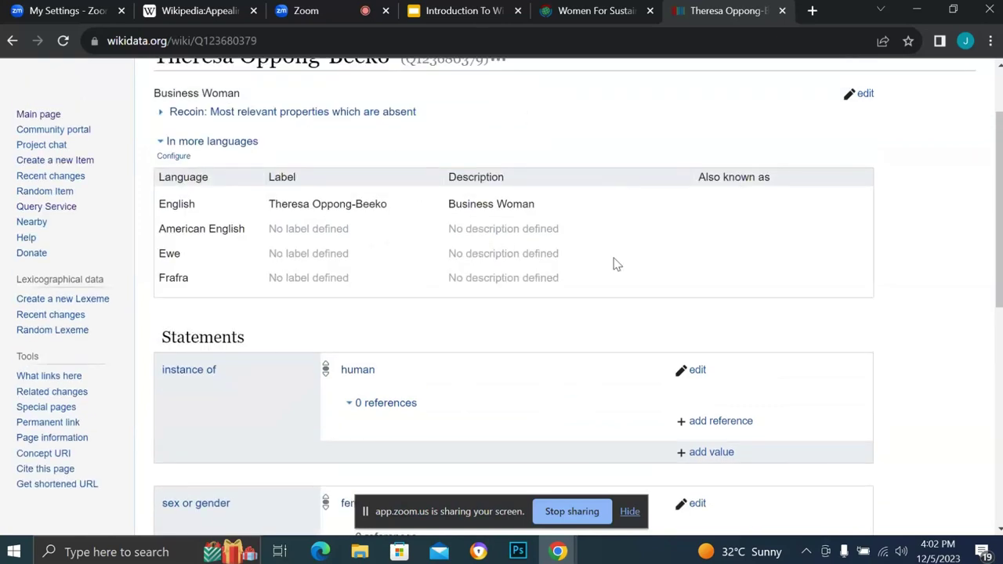
pyautogui.scroll(-3, 617, 261)
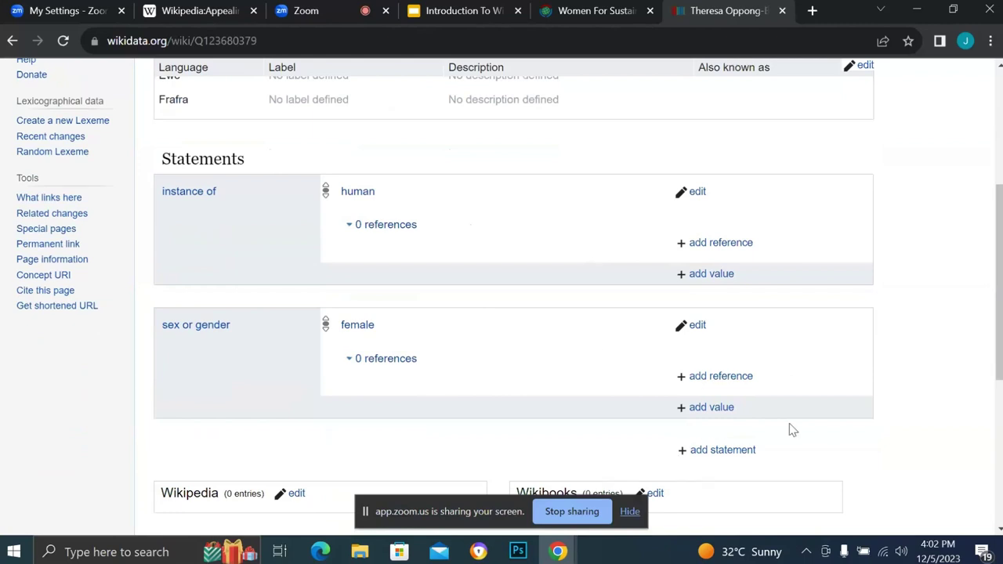
pyautogui.scroll(-1, 788, 428)
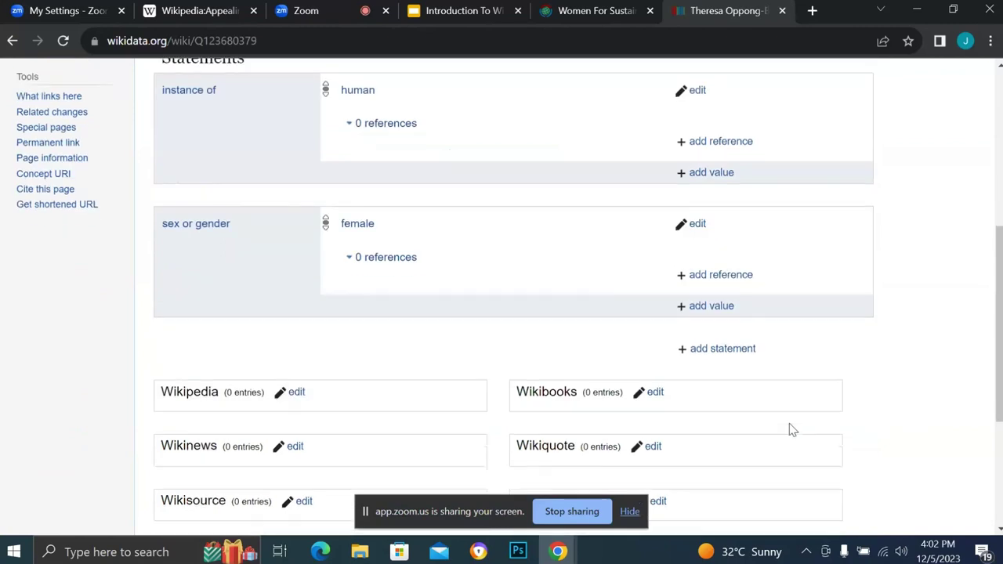
# Add an "occupation" statement with the value "businessperson" to the item and publish it.
pyautogui.click(748, 350)
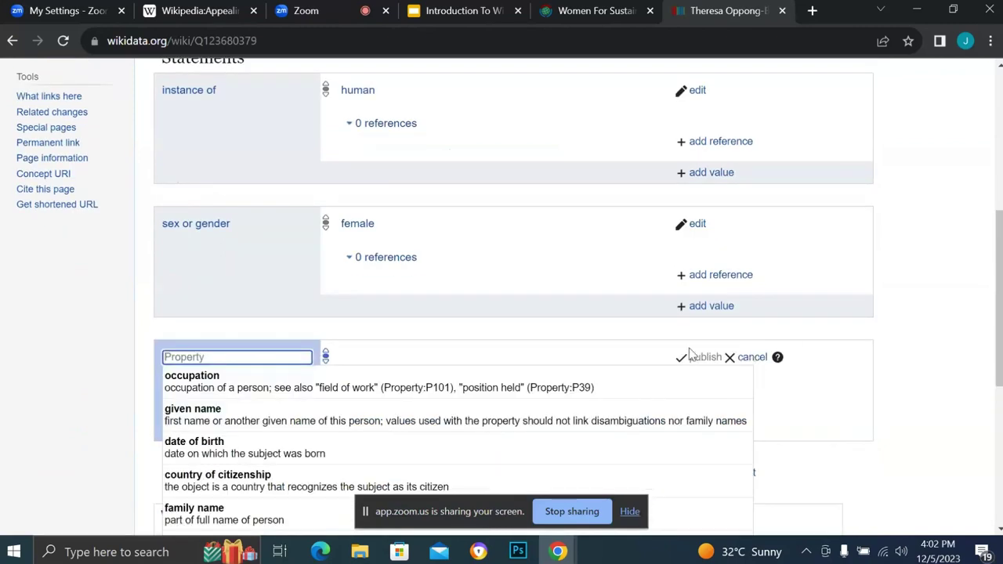
pyautogui.click(521, 384)
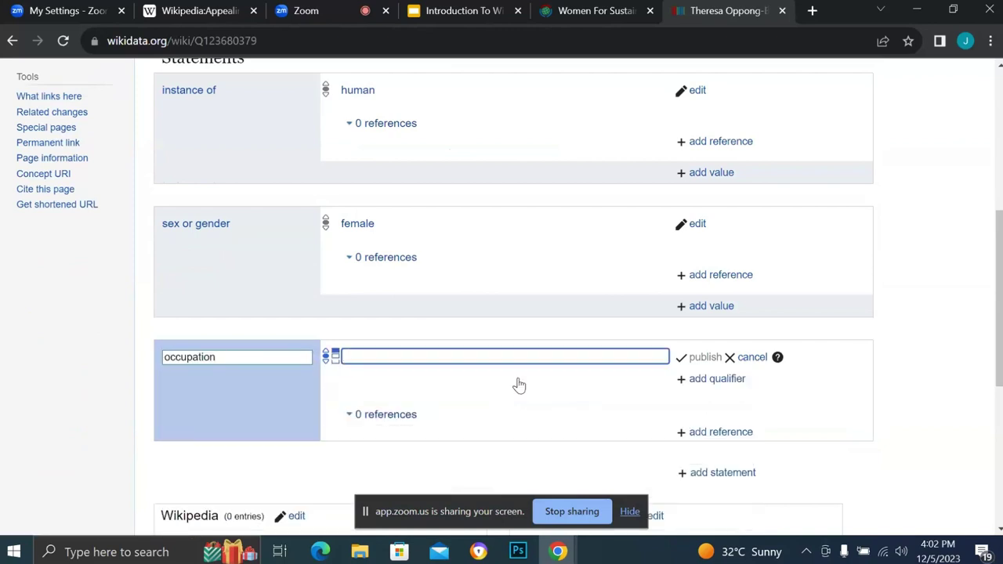
pyautogui.write('bus')
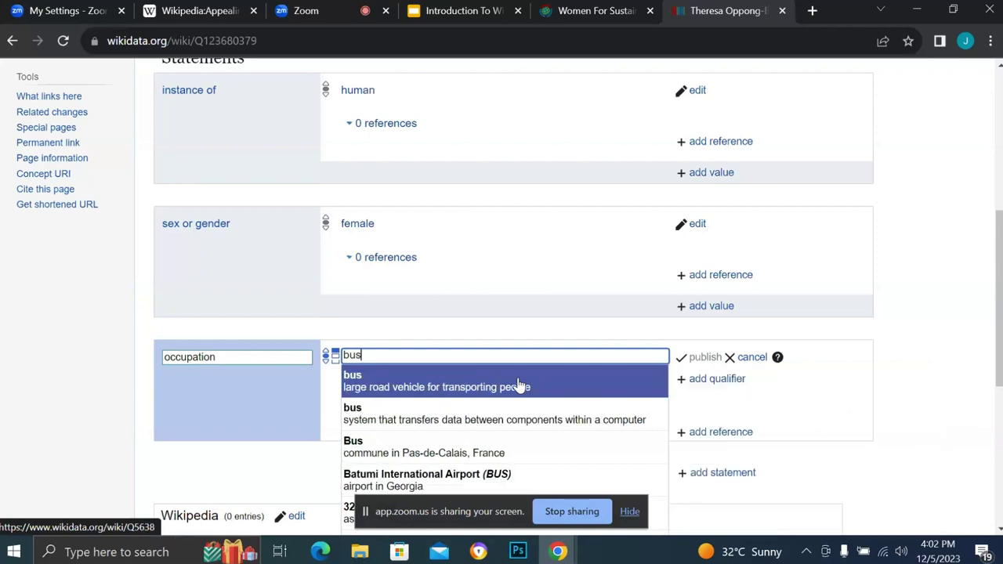
pyautogui.write('in')
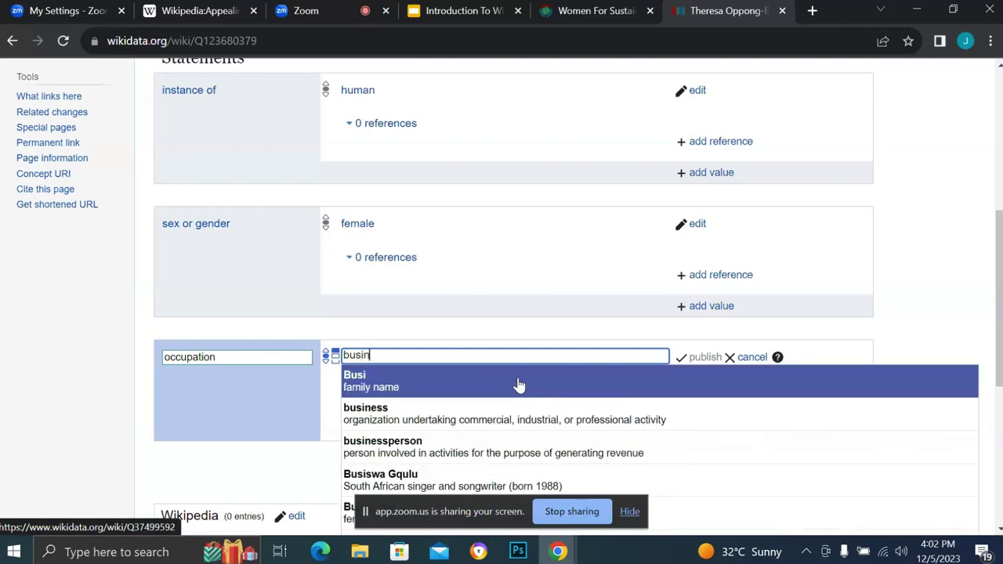
pyautogui.write('ess')
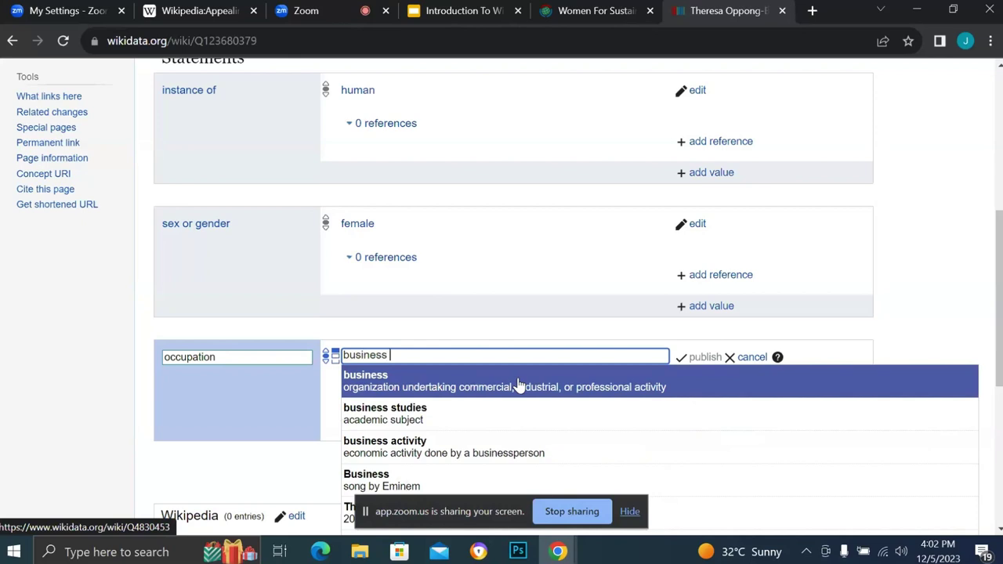
pyautogui.write(' wo')
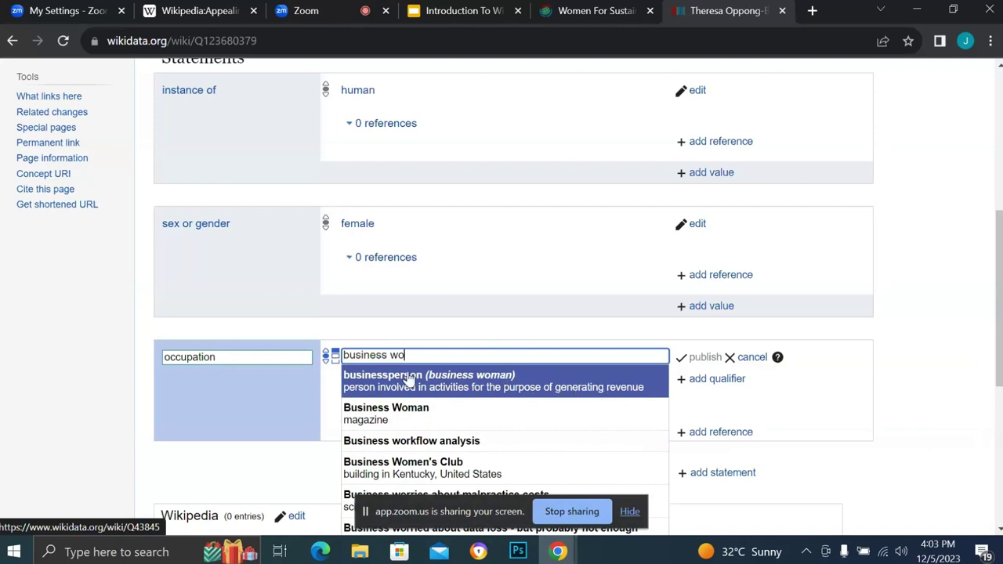
pyautogui.click(460, 389)
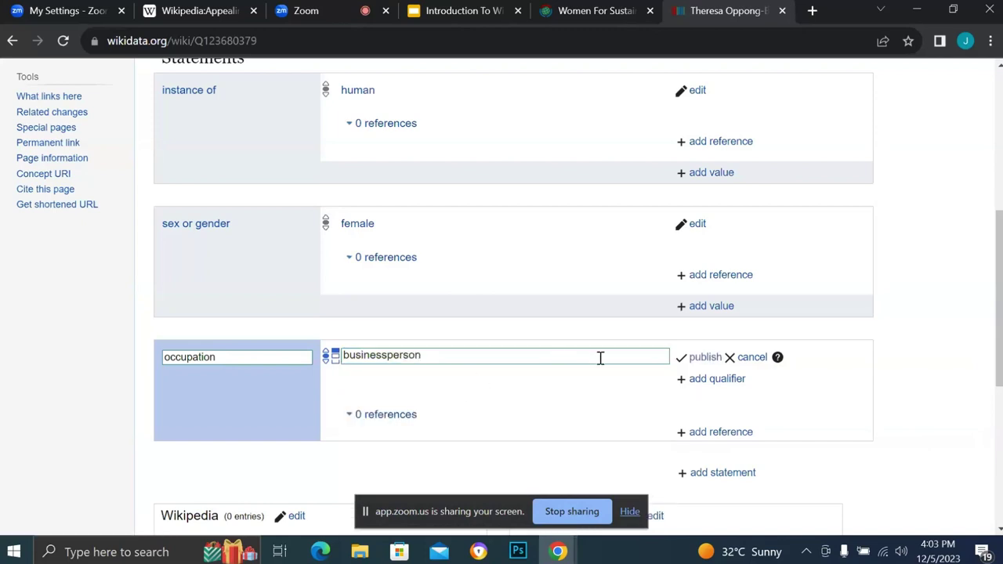
pyautogui.click(704, 358)
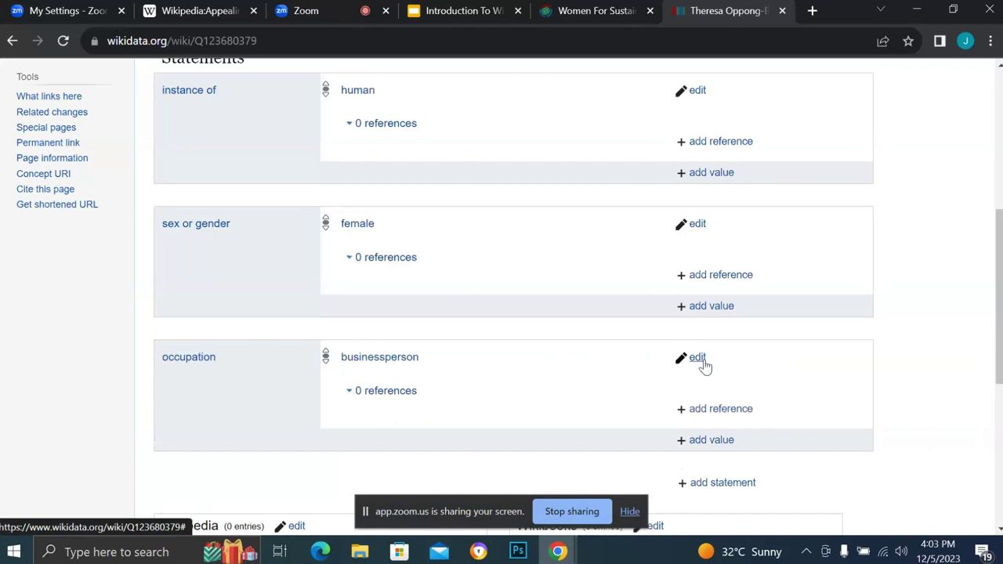
# Review the item's labels and descriptions and its instance of, sex or gender, and occupation statements.
pyautogui.scroll(4, 705, 365)
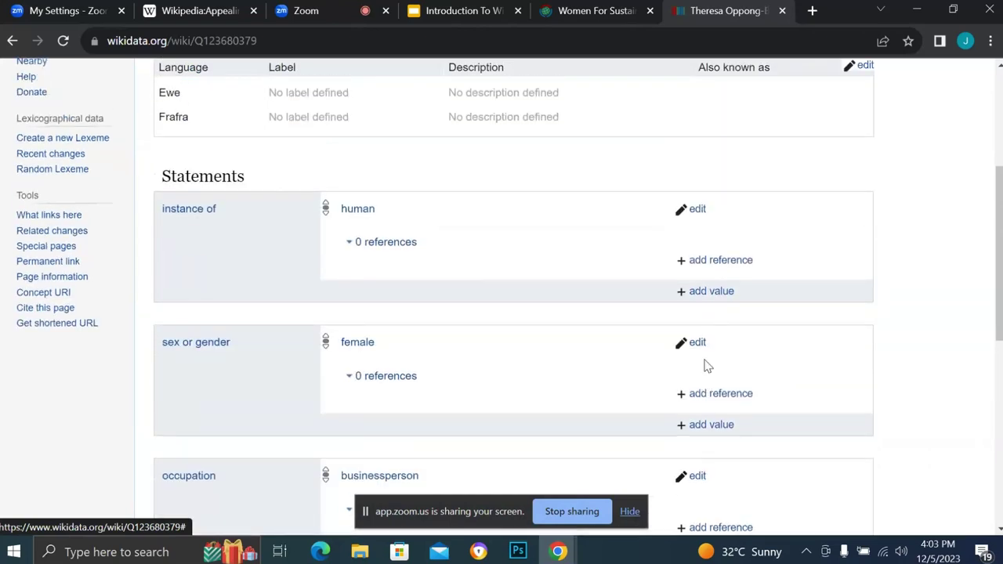
pyautogui.scroll(1, 705, 365)
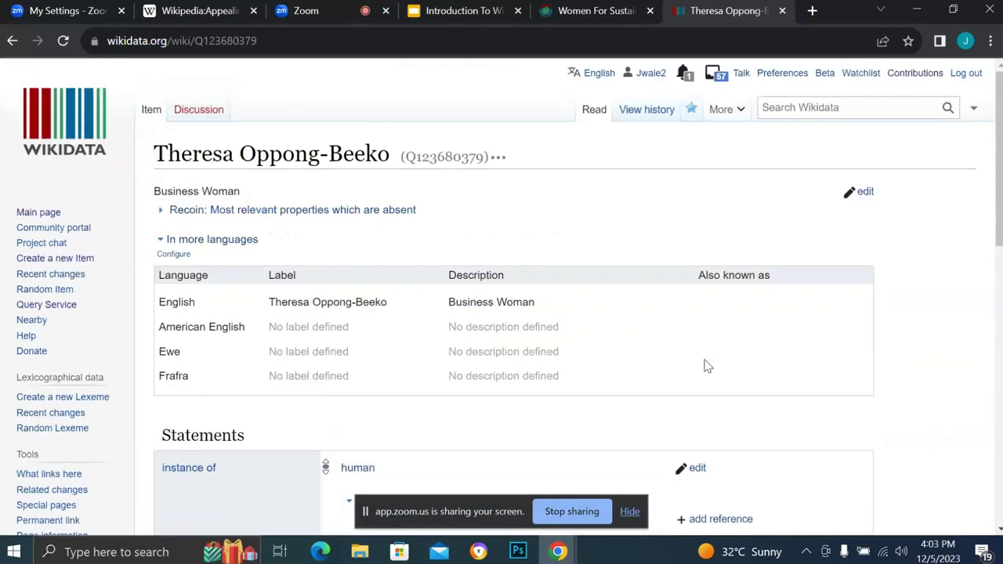
pyautogui.scroll(-5, 704, 365)
pyautogui.scroll(1, 705, 365)
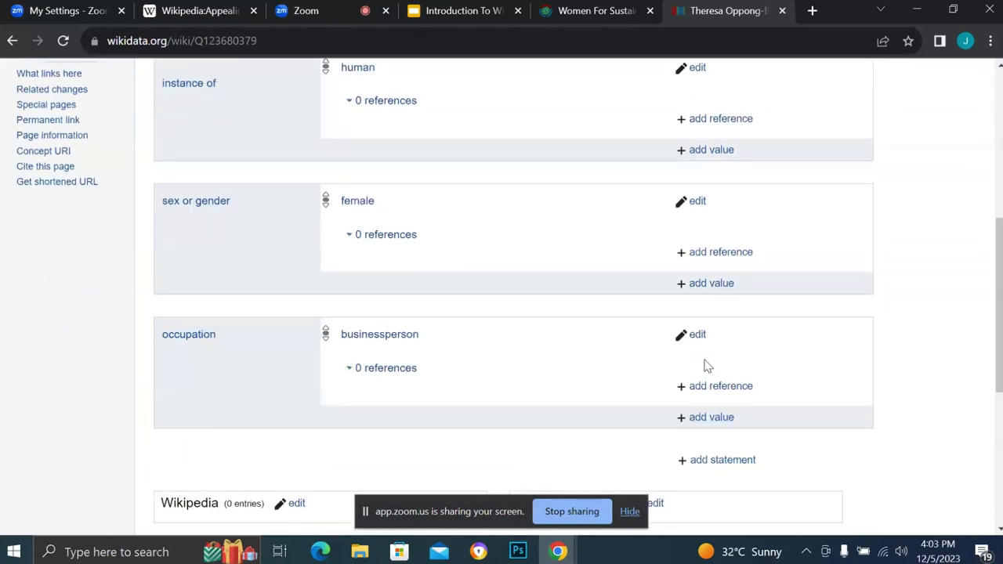
pyautogui.scroll(2, 705, 365)
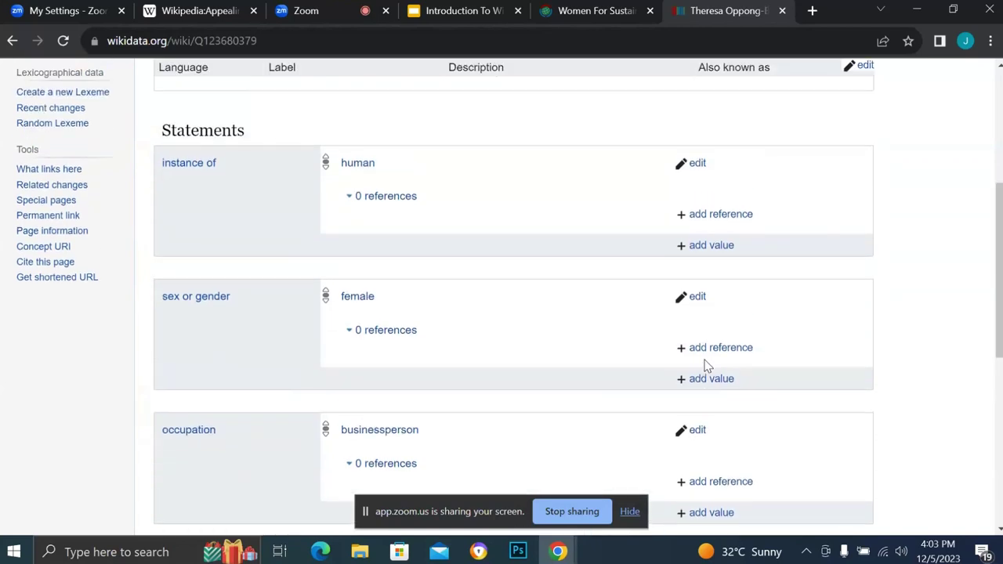
pyautogui.scroll(-3, 705, 365)
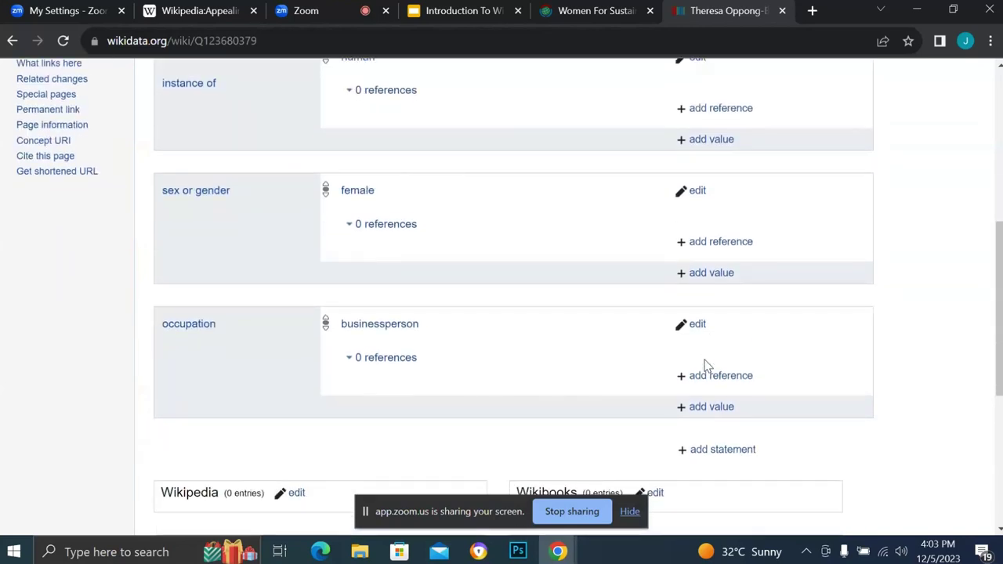
pyautogui.scroll(1, 705, 365)
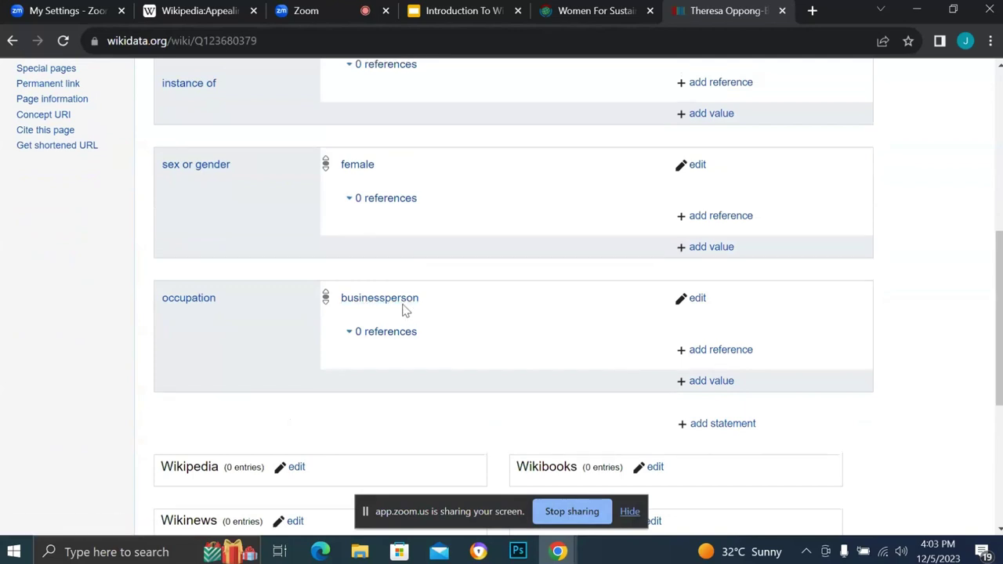
# Copy the businesswoman's name from the item's heading and search Google for it in a new browser tab.
pyautogui.scroll(1, 402, 310)
pyautogui.scroll(8, 401, 310)
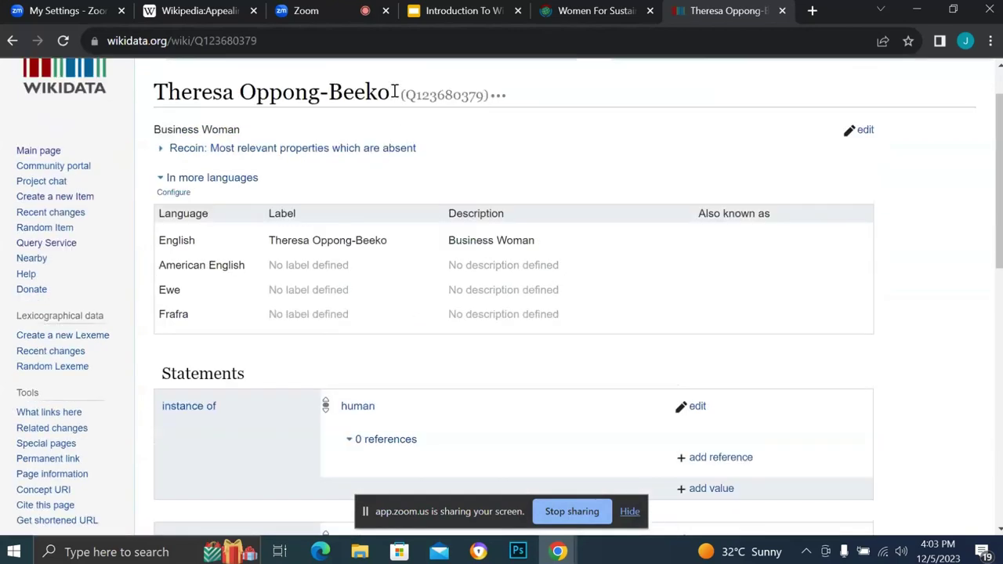
pyautogui.moveTo(394, 91); pyautogui.dragTo(158, 80)
pyautogui.hotkey('ctrl', 'c')
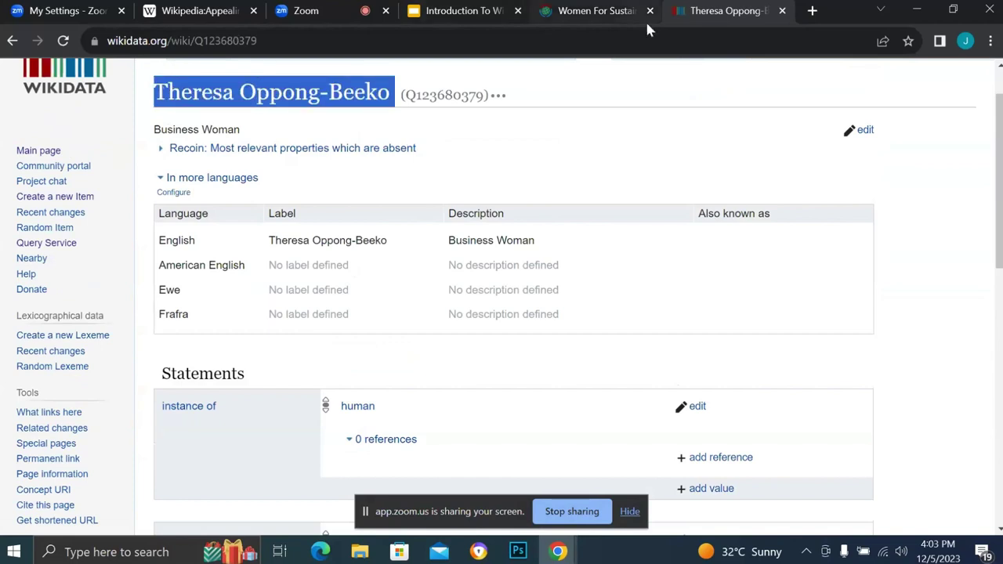
pyautogui.click(812, 11)
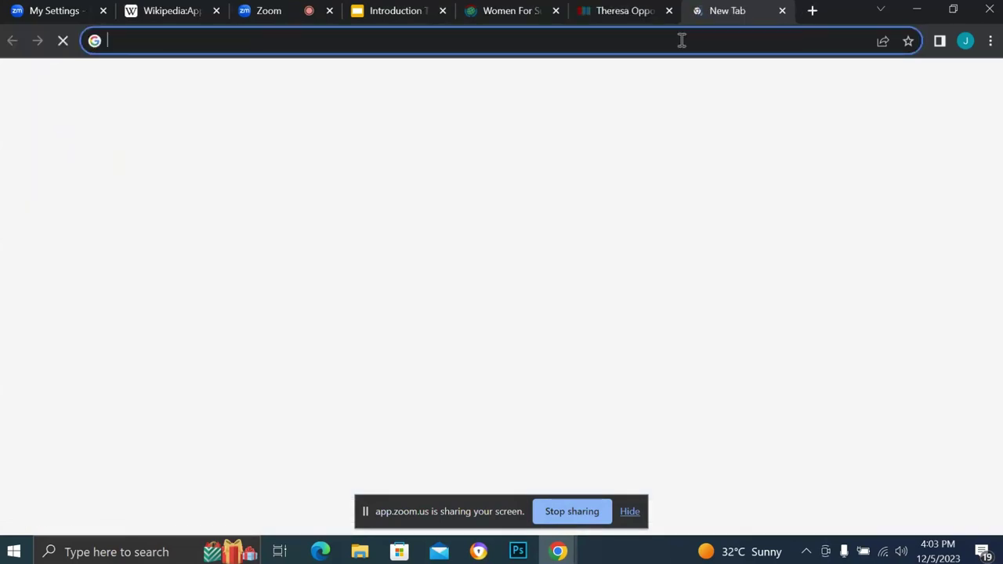
pyautogui.hotkey('ctrl', 'v')
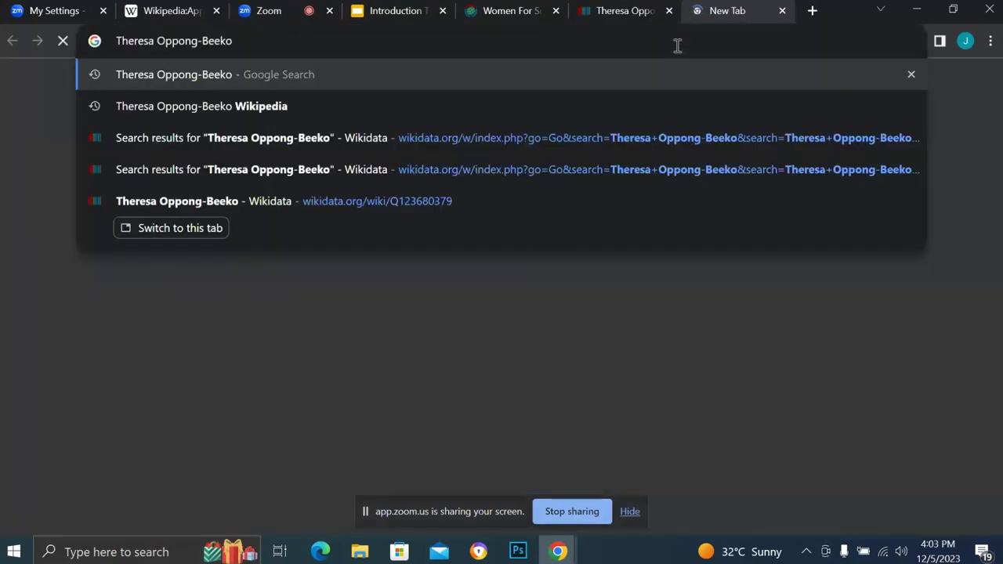
pyautogui.press('Return')
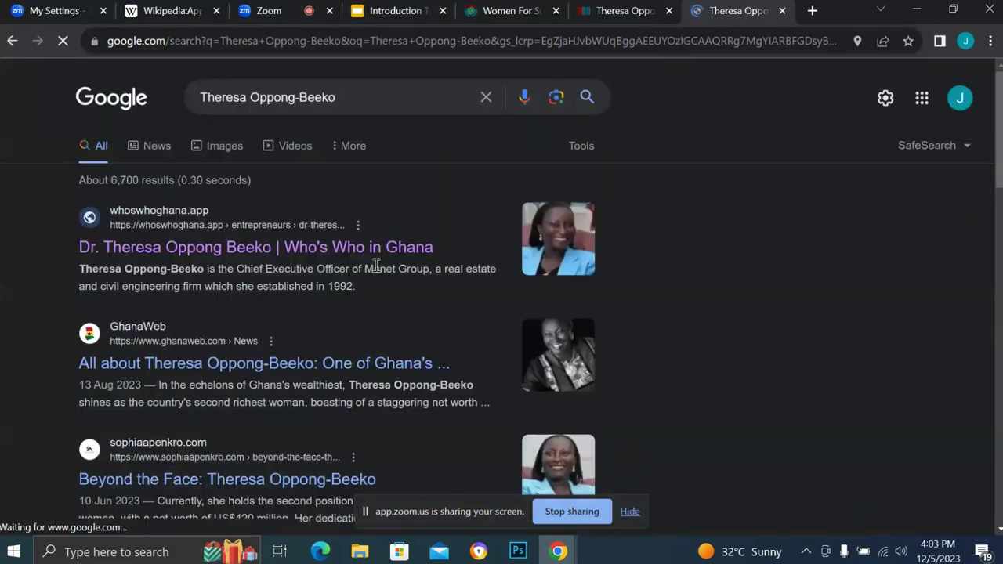
# Open the Who's Who in Ghana search result, read the biography, and copy the page's web address.
pyautogui.scroll(-1, 375, 266)
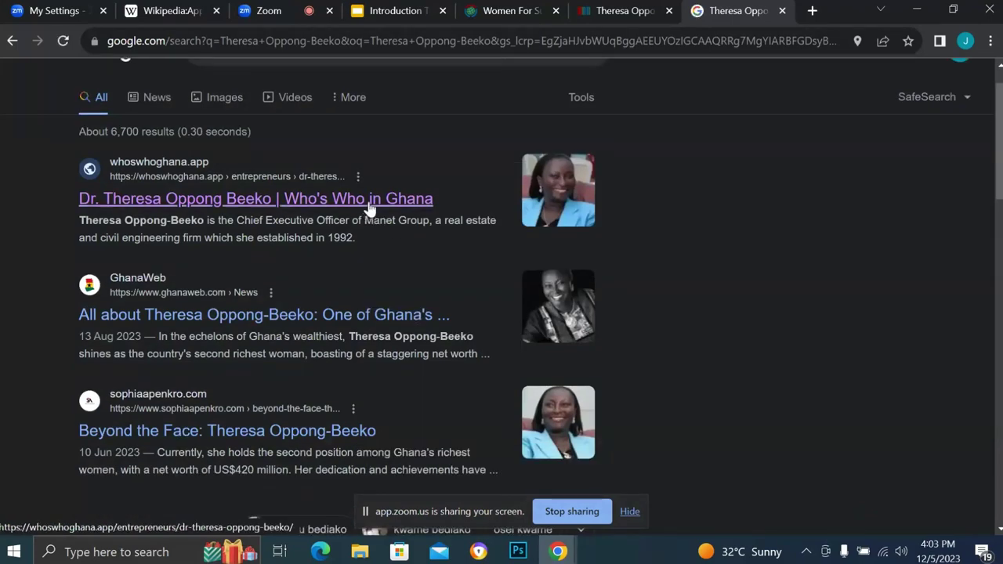
pyautogui.click(371, 205)
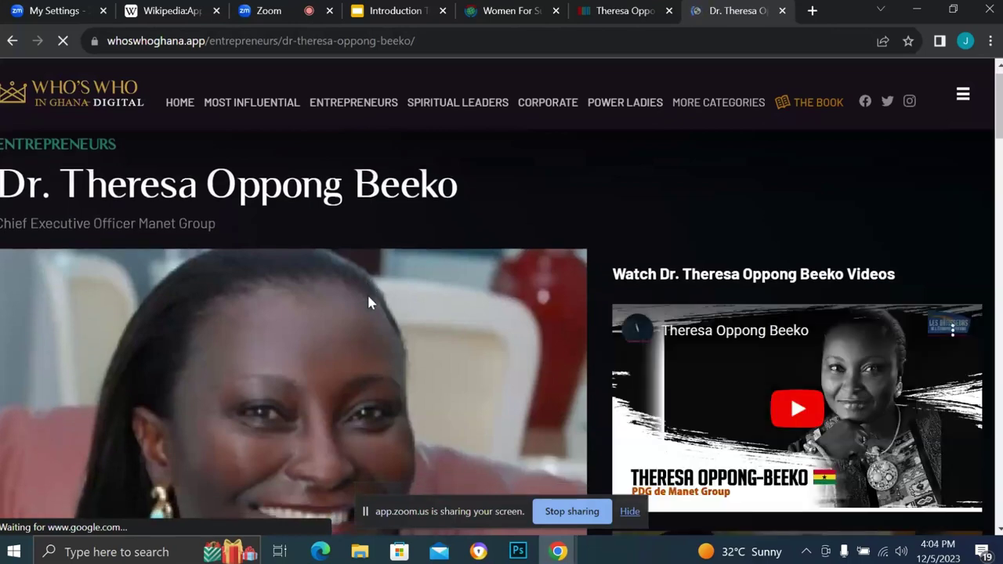
pyautogui.scroll(-3, 368, 302)
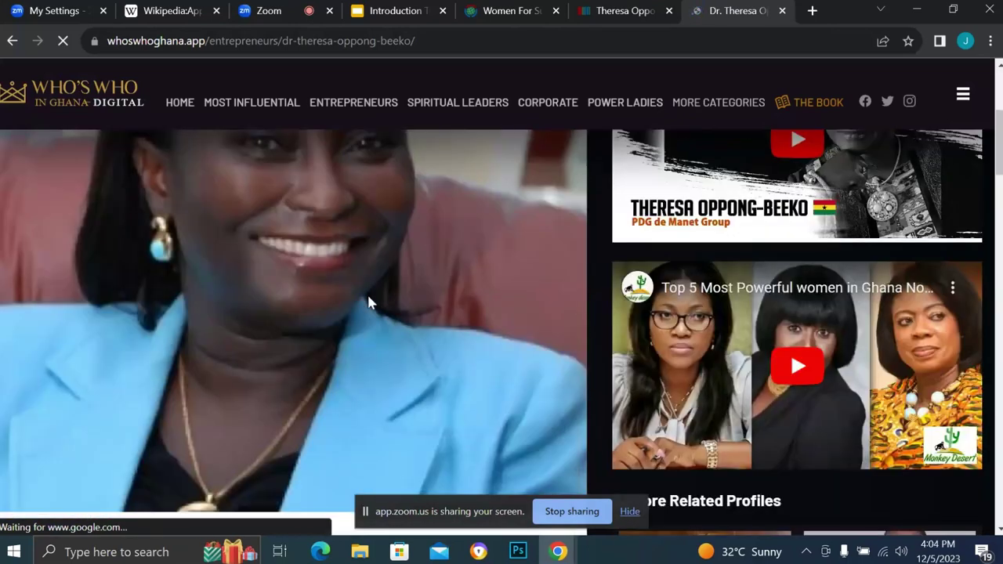
pyautogui.scroll(-5, 368, 302)
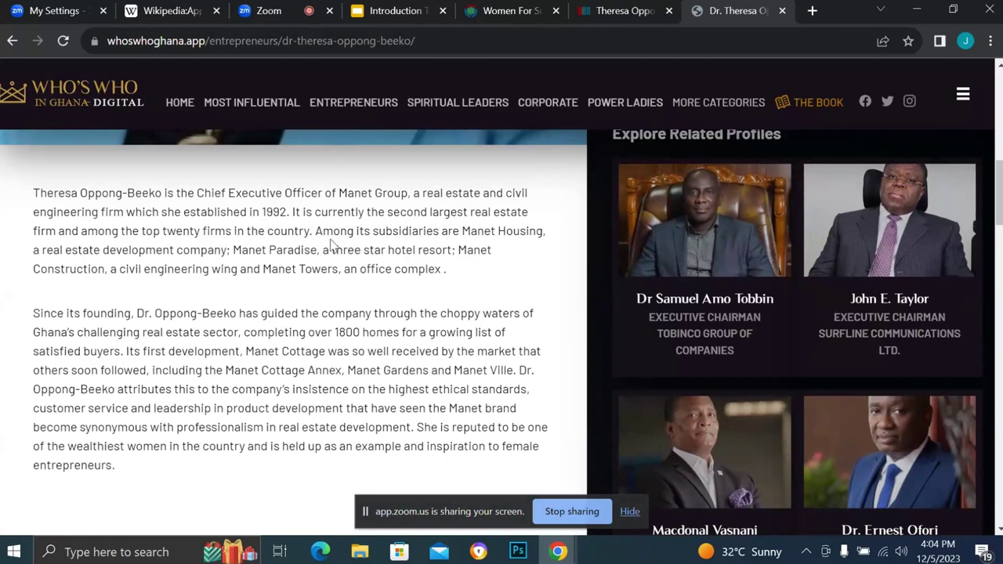
pyautogui.scroll(1, 332, 247)
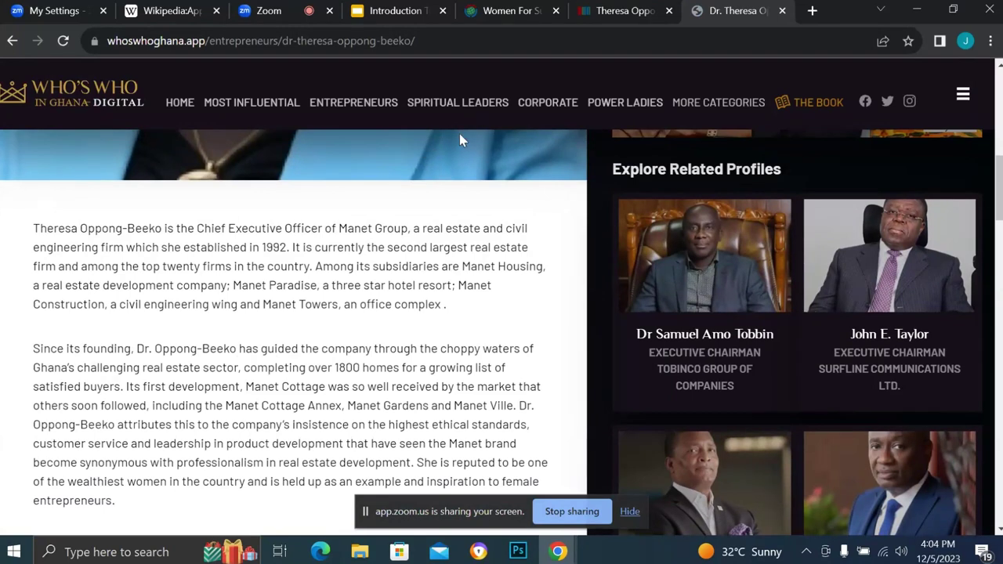
pyautogui.click(448, 41)
pyautogui.hotkey('ctrl', 'c')
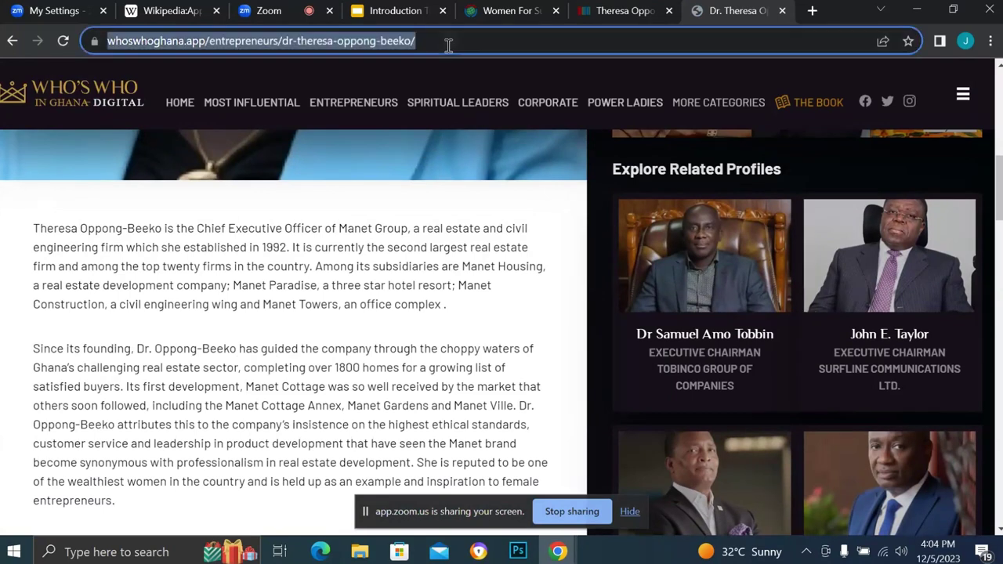
# Back on the Wikidata item, add a "reference URL" with the copied Who's Who in Ghana address to the occupation statement and publish it.
pyautogui.click(610, 13)
pyautogui.scroll(-5, 492, 179)
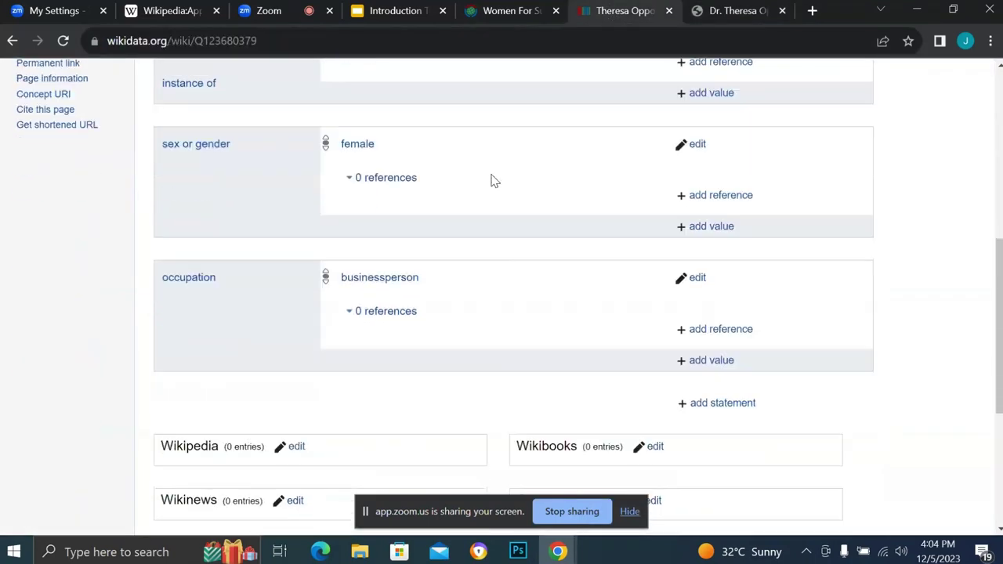
pyautogui.scroll(-1, 492, 179)
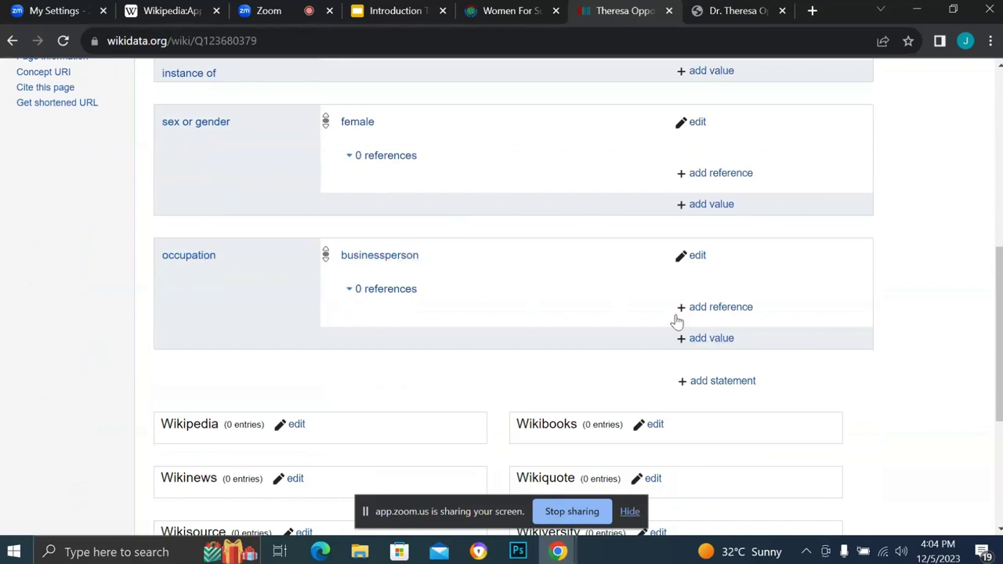
pyautogui.click(720, 313)
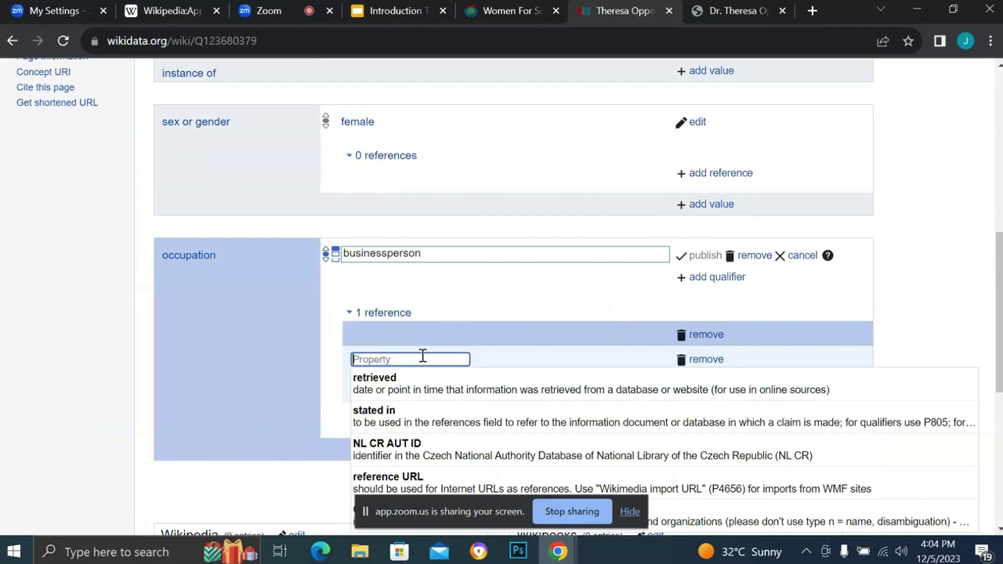
pyautogui.write('url')
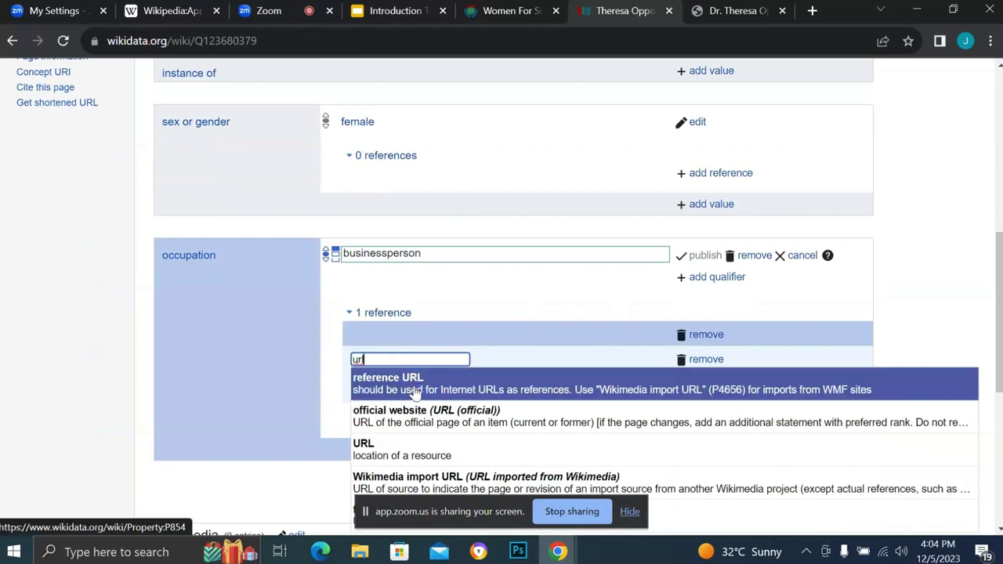
pyautogui.click(416, 390)
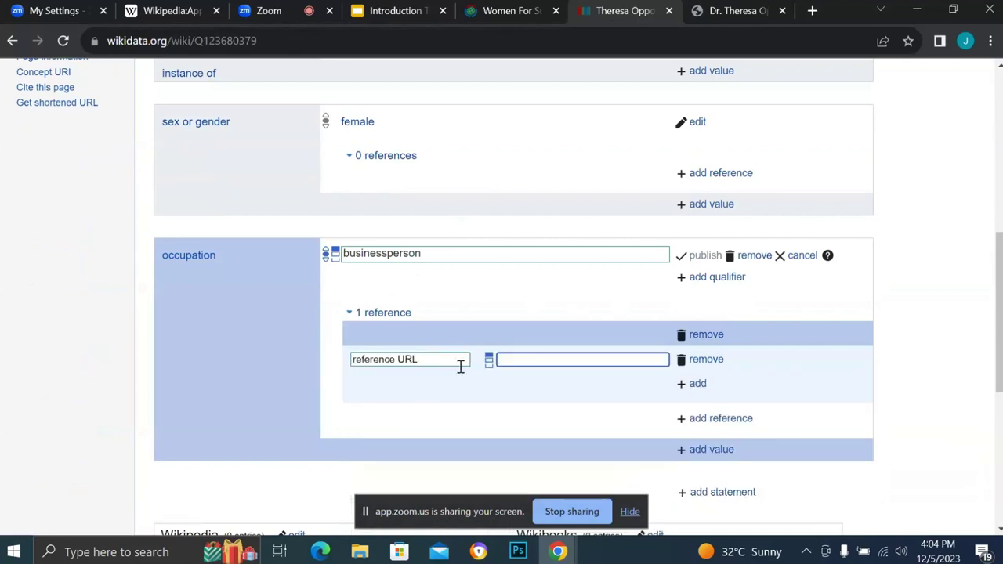
pyautogui.hotkey('ctrl', 'v')
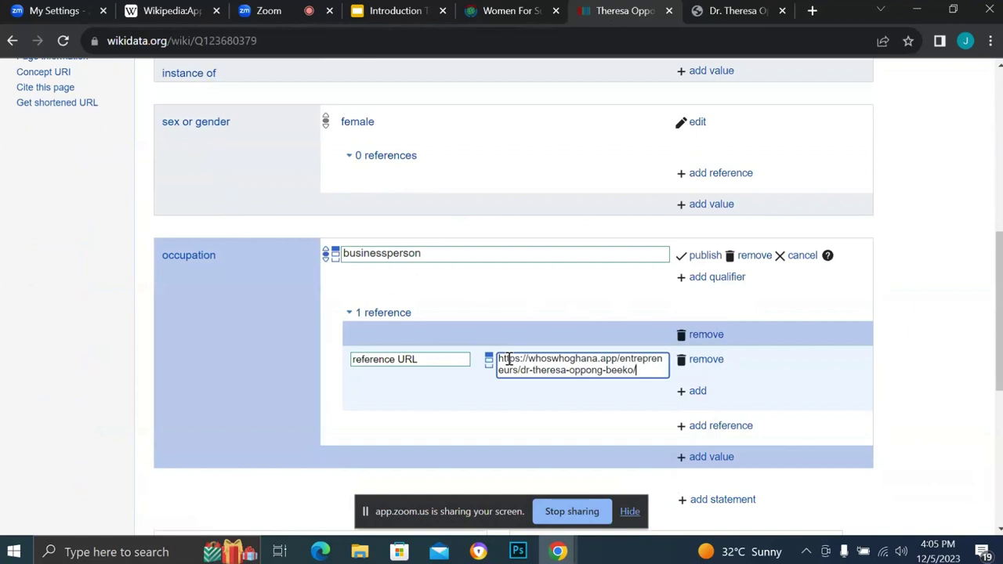
pyautogui.scroll(-1, 843, 391)
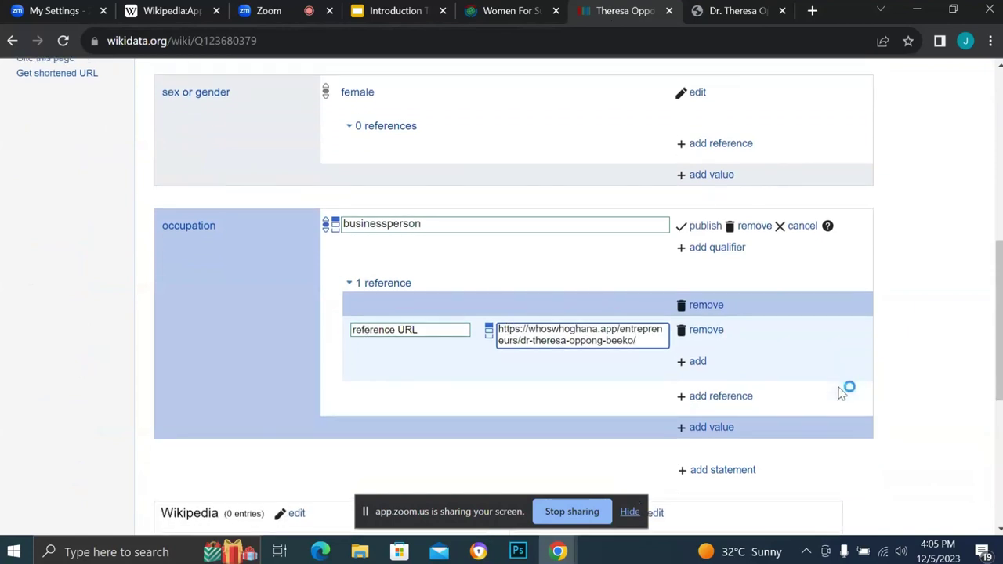
pyautogui.scroll(-1, 844, 391)
pyautogui.scroll(1, 846, 390)
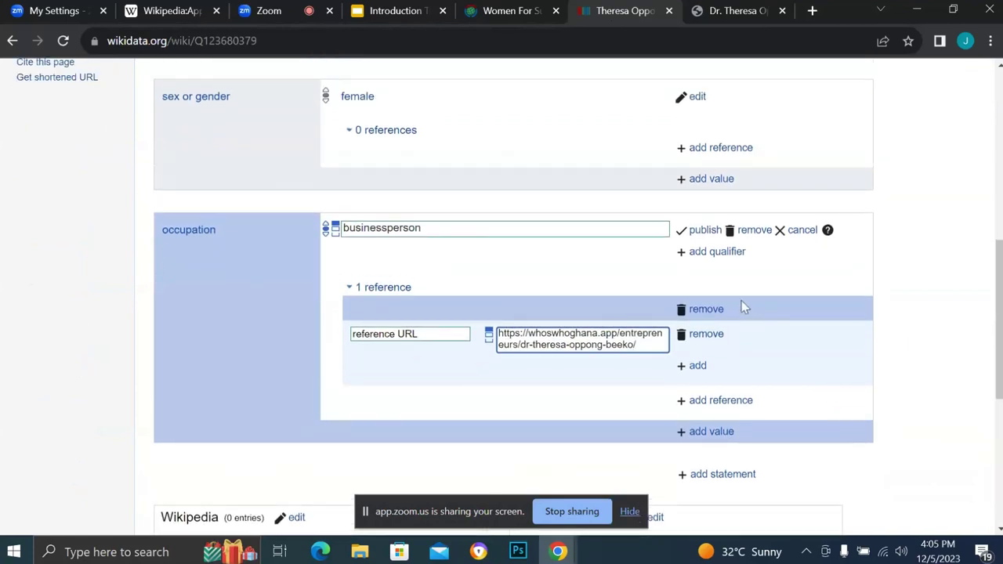
pyautogui.click(704, 229)
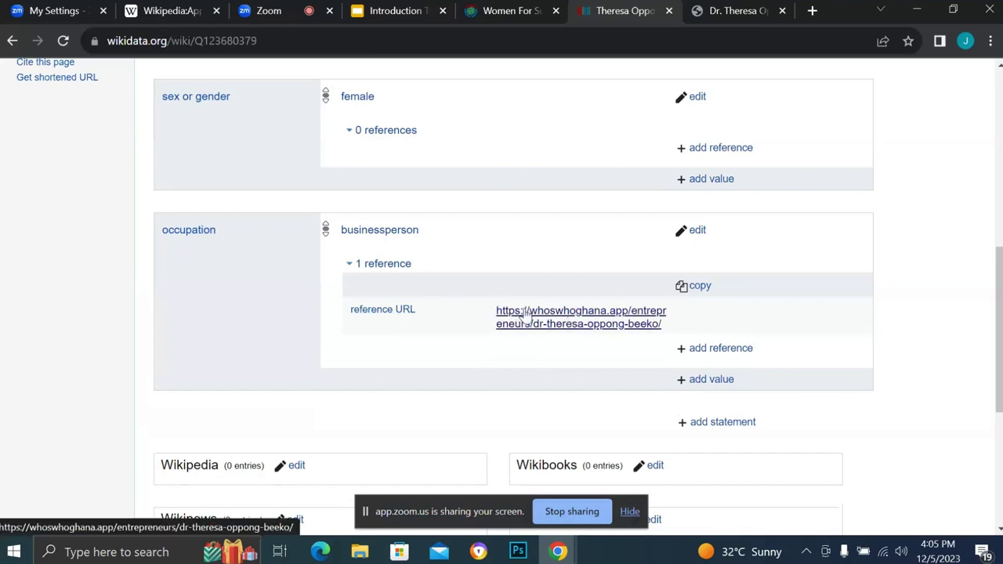
# Check the businesswoman's biography on the Who's Who in Ghana page for further occupations.
pyautogui.click(726, 9)
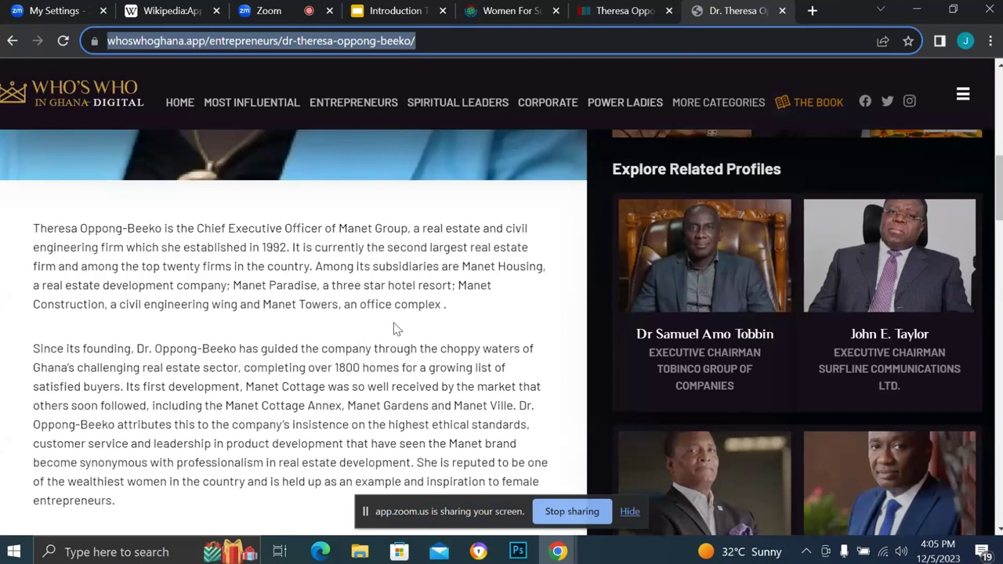
pyautogui.scroll(-1, 396, 329)
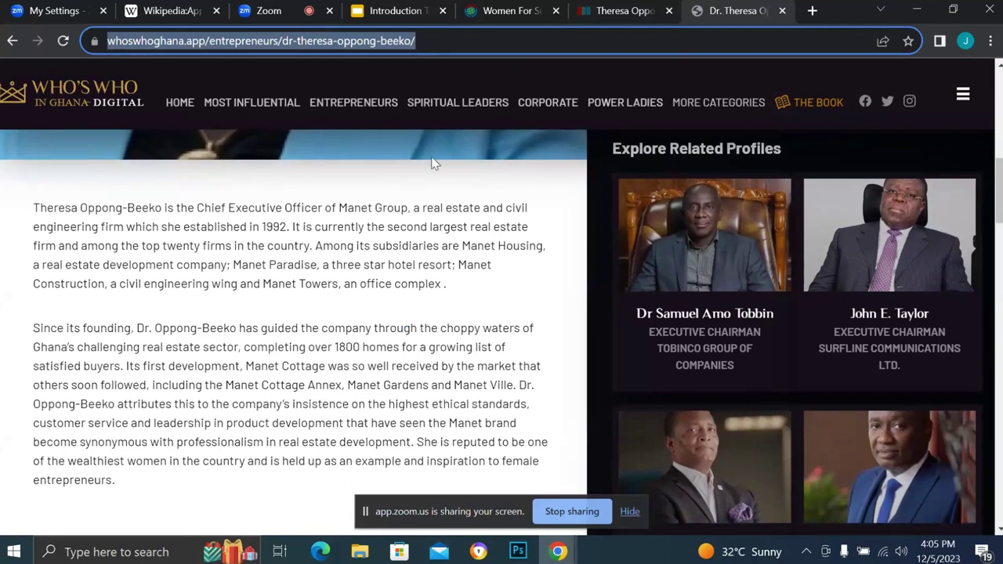
pyautogui.click(386, 10)
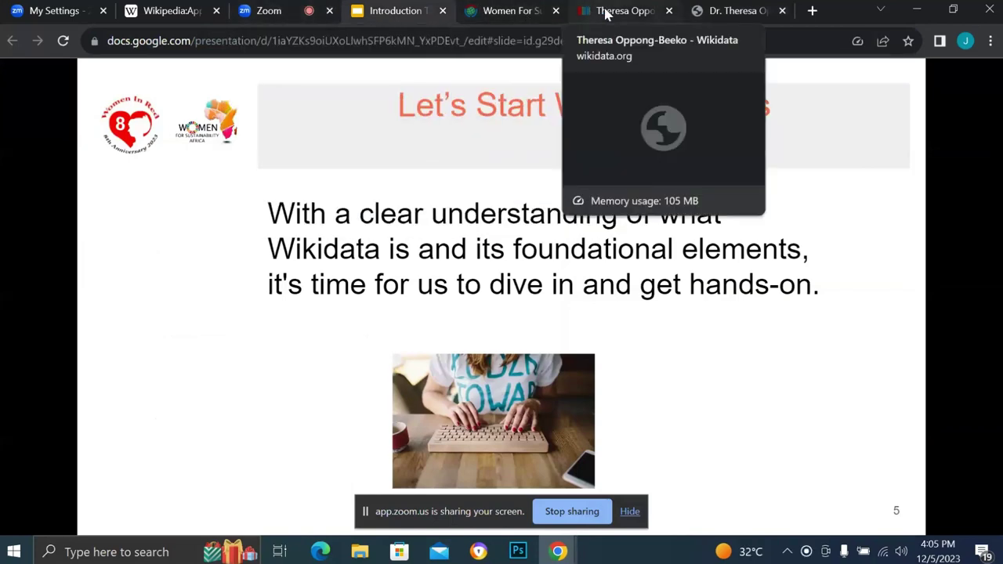
# Return to the businesswoman's Wikidata item and start a new statement with the property "occupation".
pyautogui.click(605, 14)
pyautogui.scroll(-1, 475, 314)
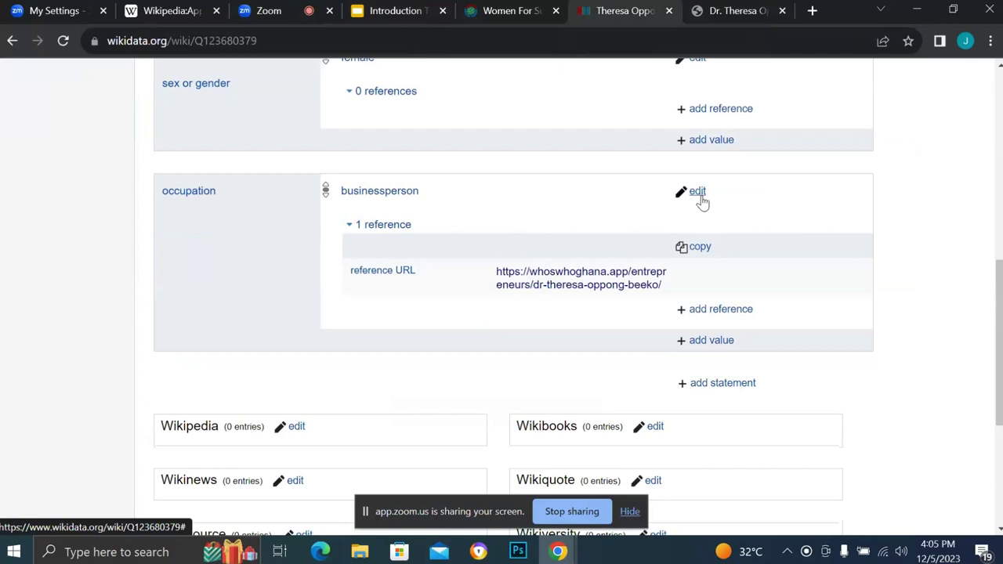
pyautogui.click(698, 388)
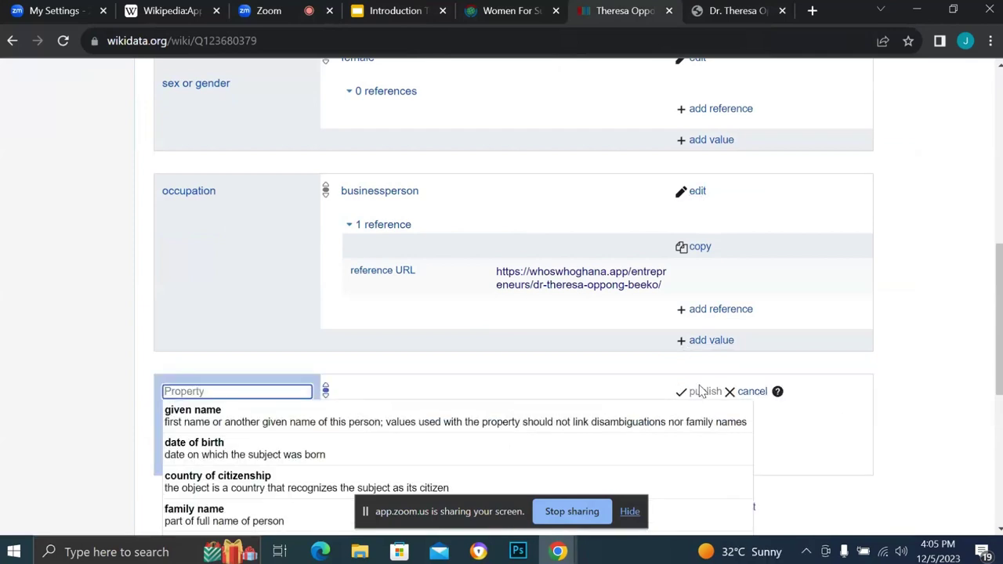
pyautogui.scroll(-2, 700, 391)
pyautogui.write('occ')
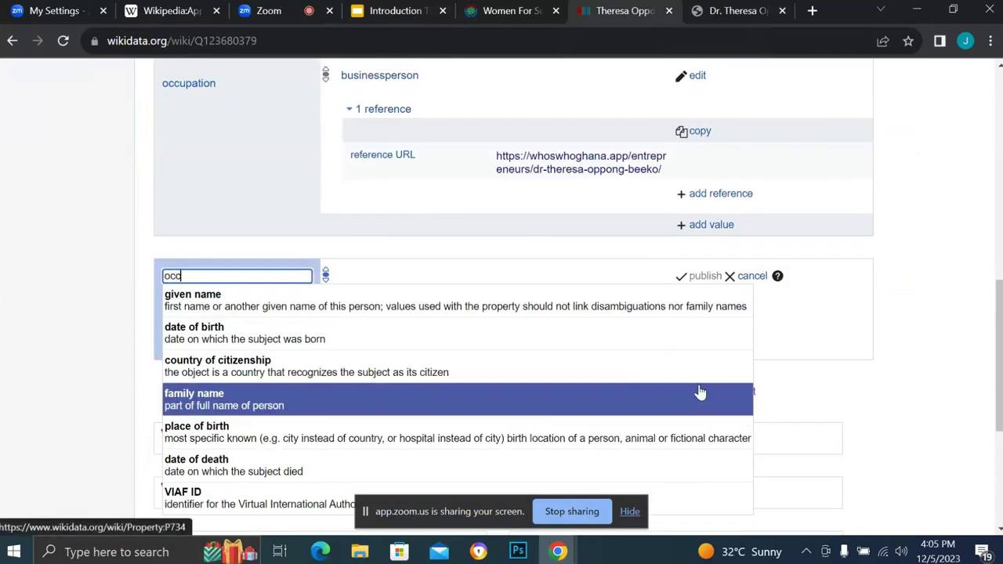
pyautogui.write('u')
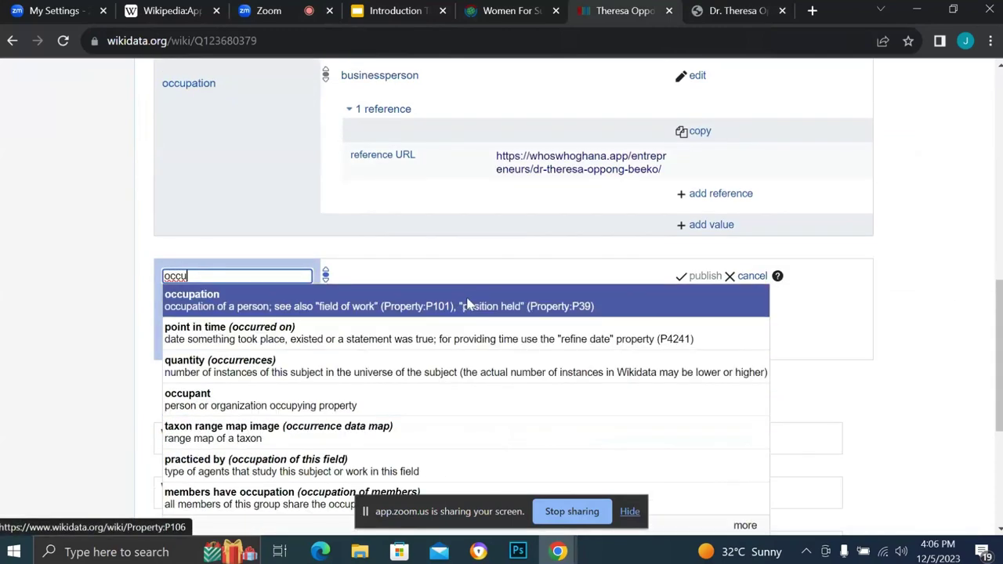
pyautogui.click(466, 305)
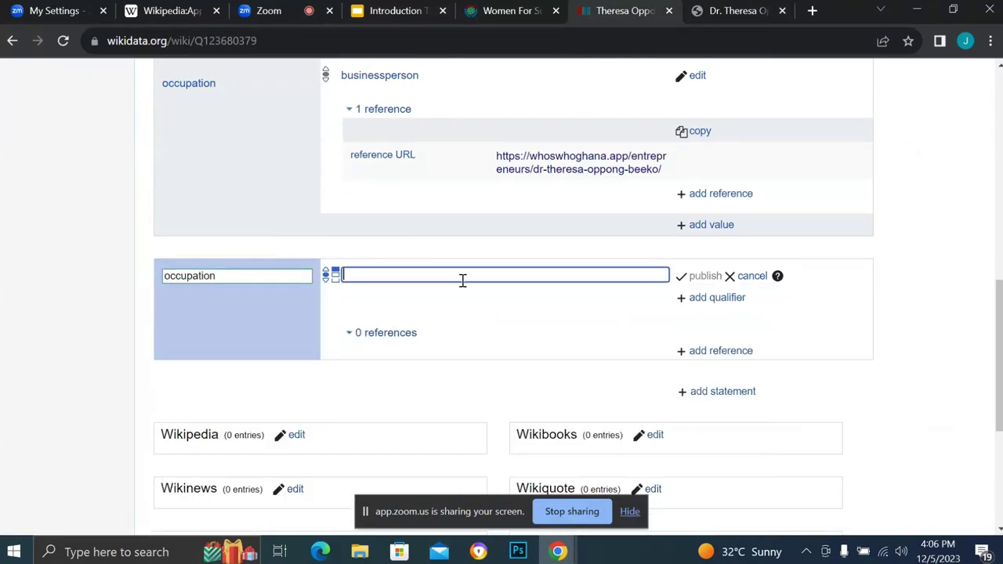
# Set the new occupation statement's value to "real estate developer" and publish it.
pyautogui.write('real ')
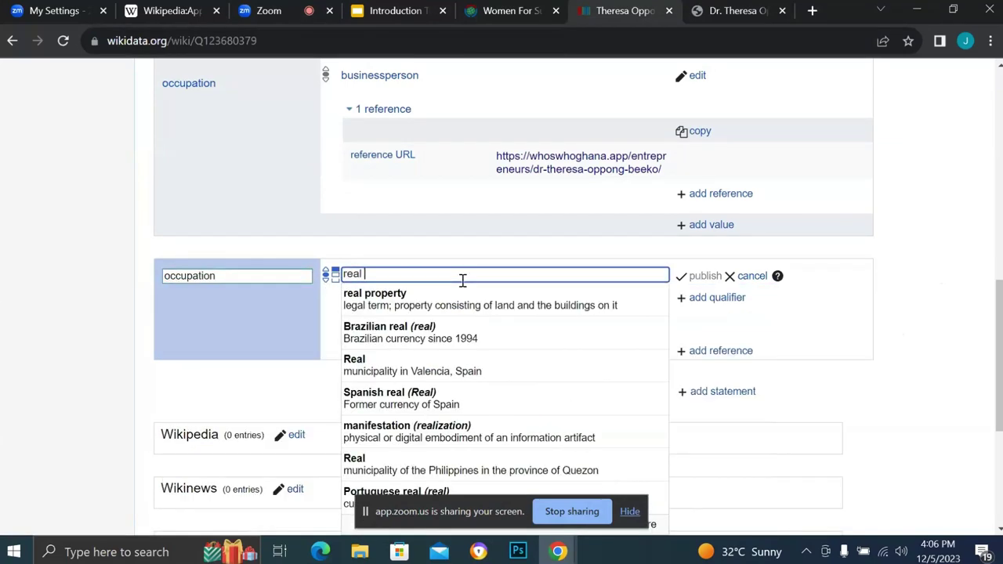
pyautogui.write('estat')
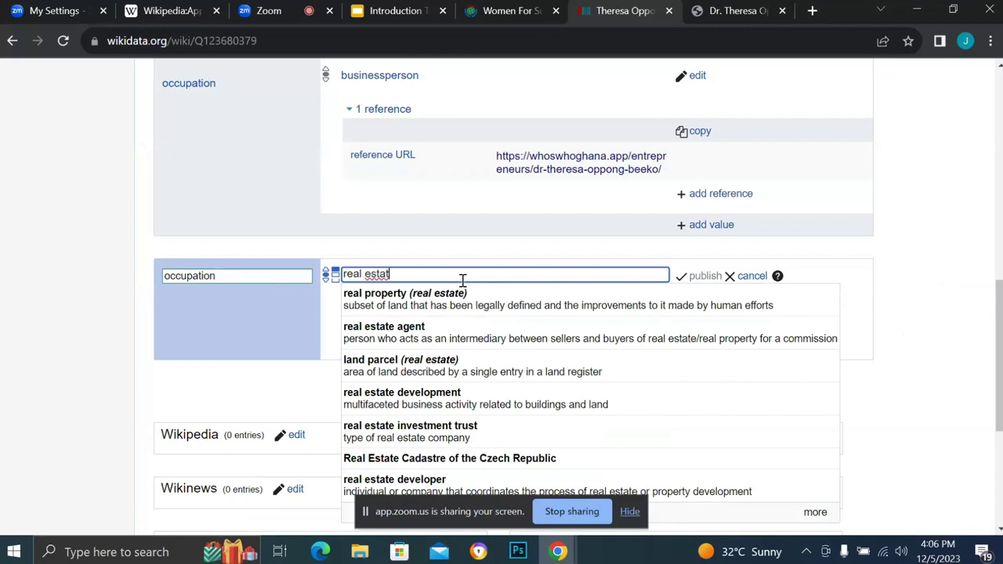
pyautogui.write('e')
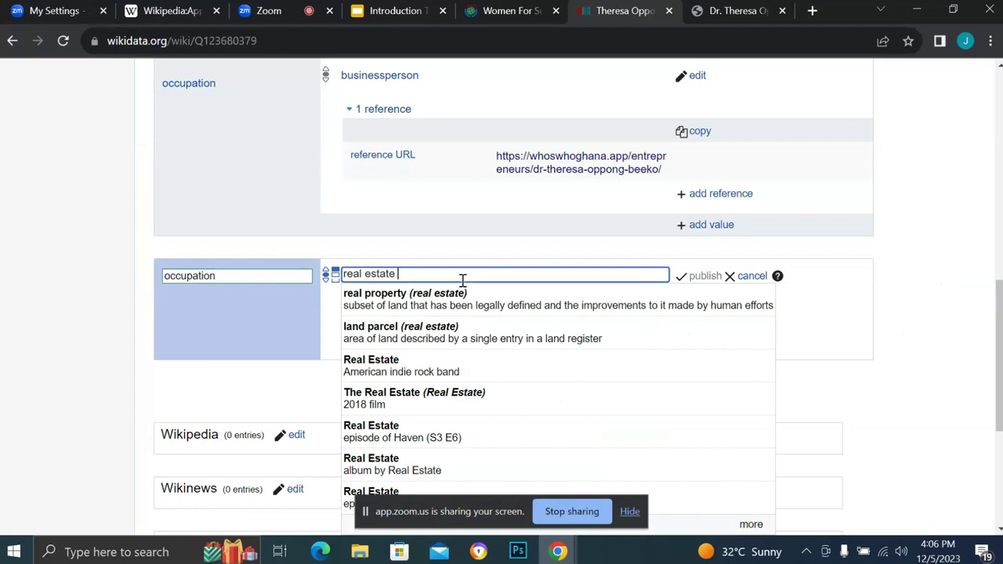
pyautogui.write('de')
pyautogui.press('BackSpace')
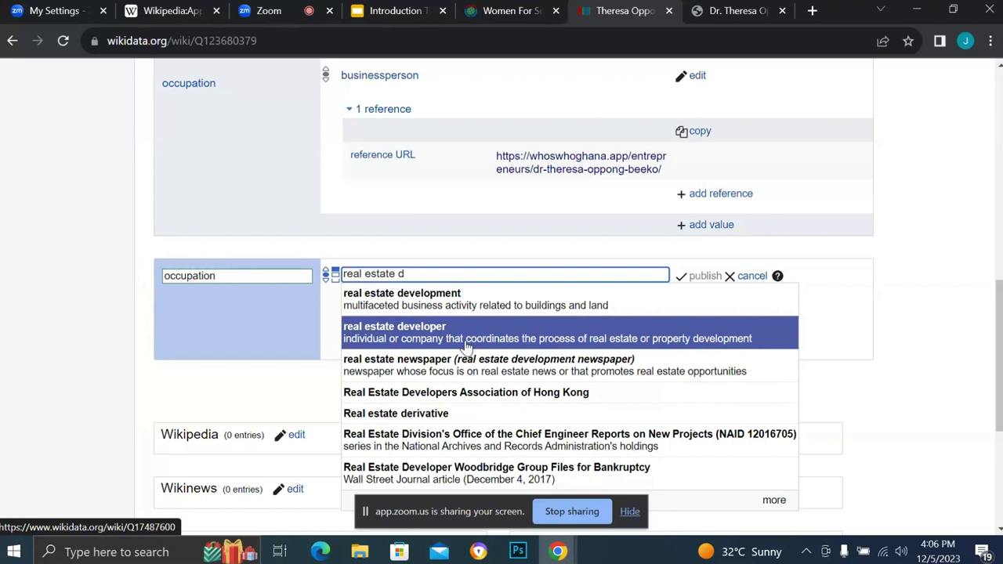
pyautogui.click(466, 338)
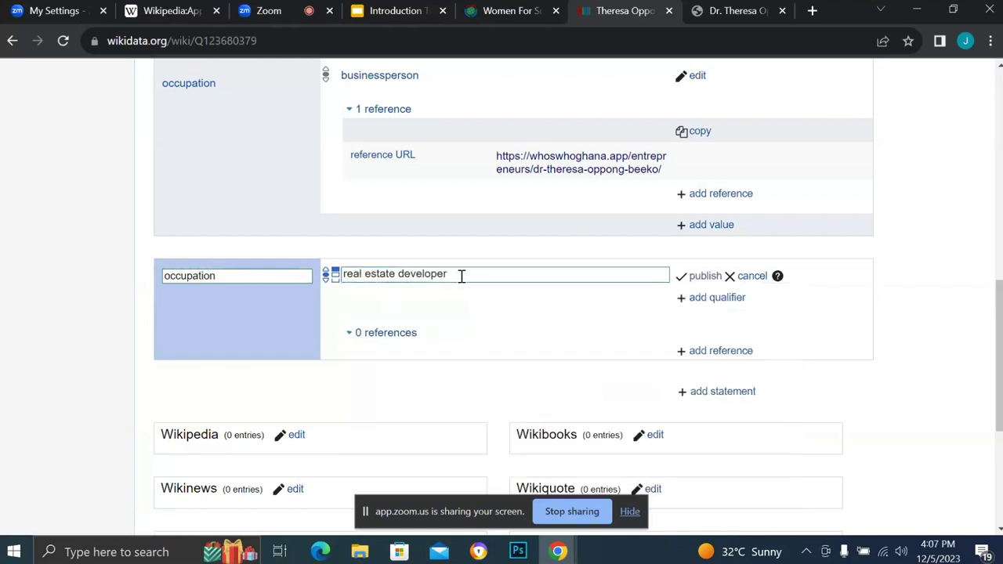
pyautogui.click(708, 278)
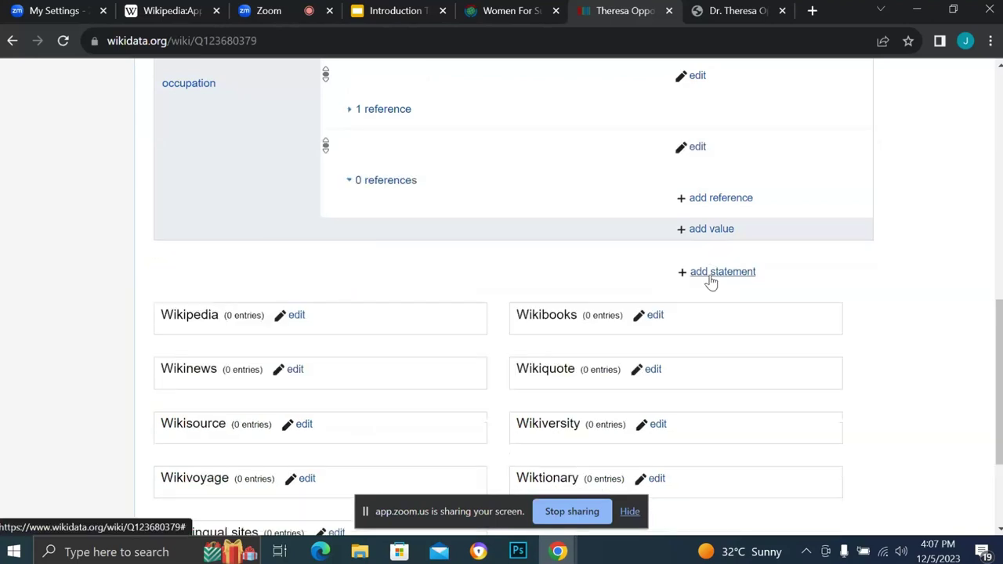
# Review the item's labels, descriptions and its instance of, sex or gender, and occupation statements, including both occupation values.
pyautogui.scroll(2, 541, 224)
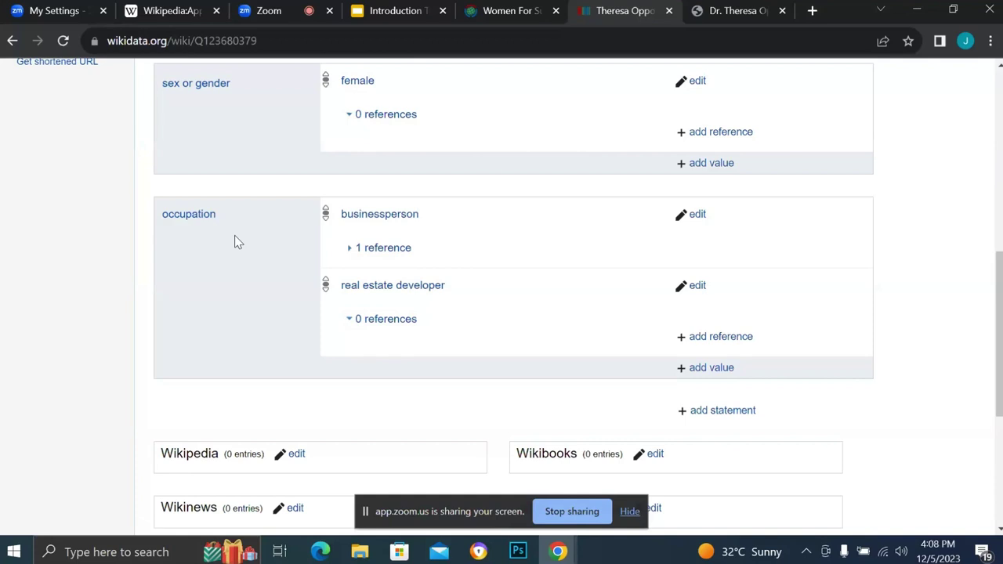
pyautogui.scroll(4, 235, 242)
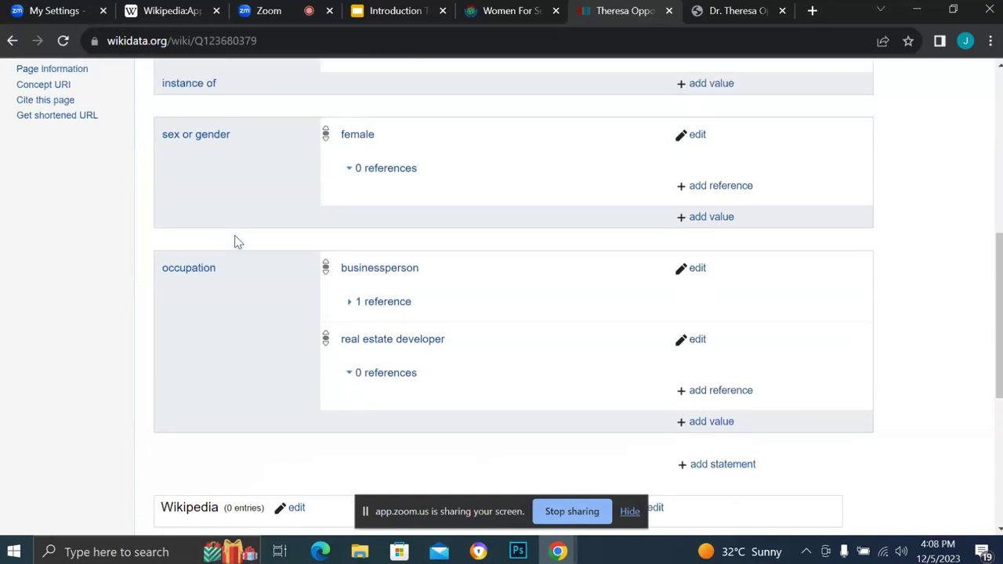
pyautogui.scroll(3, 235, 239)
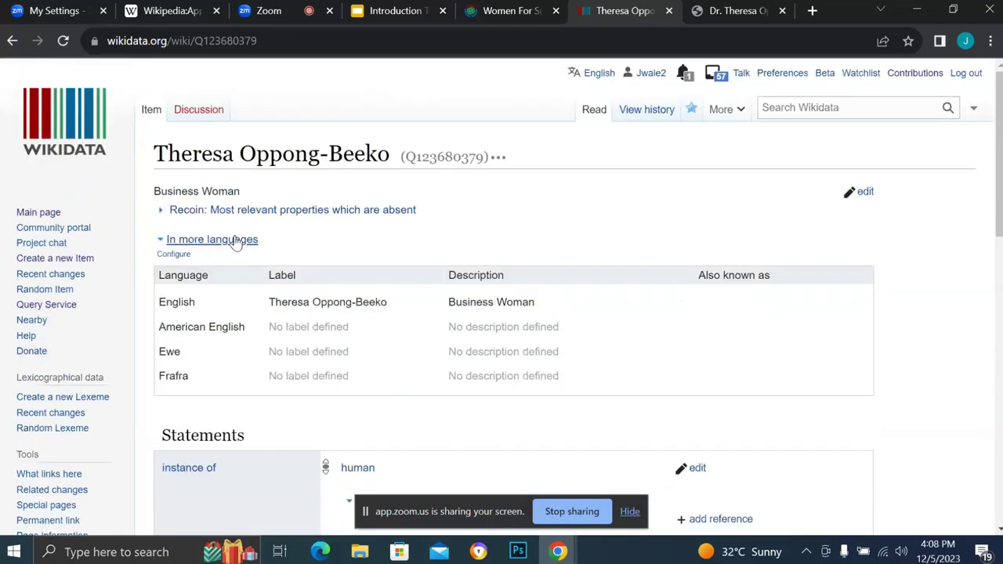
pyautogui.scroll(-4, 492, 221)
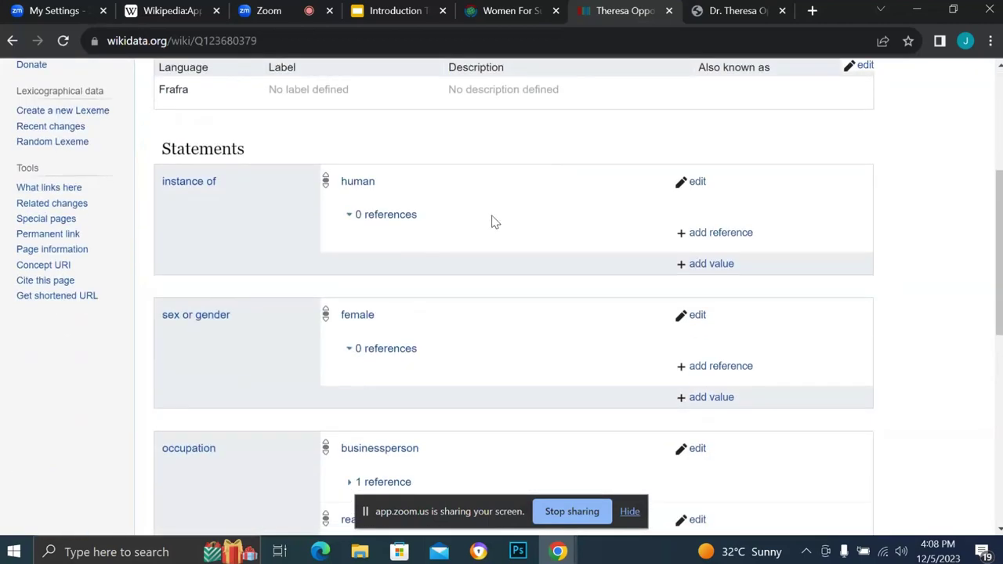
pyautogui.scroll(-3, 492, 221)
pyautogui.scroll(3, 492, 221)
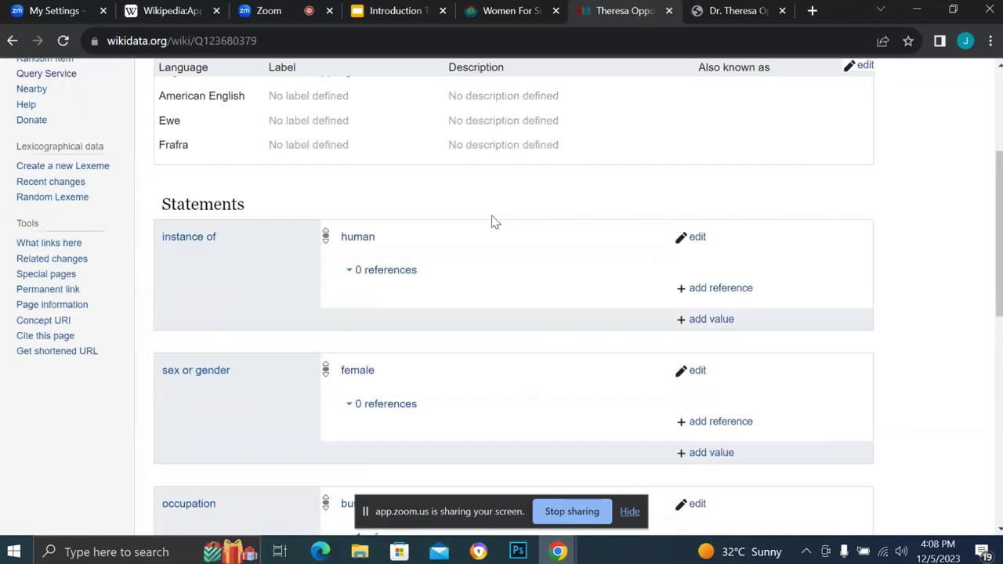
pyautogui.scroll(3, 494, 223)
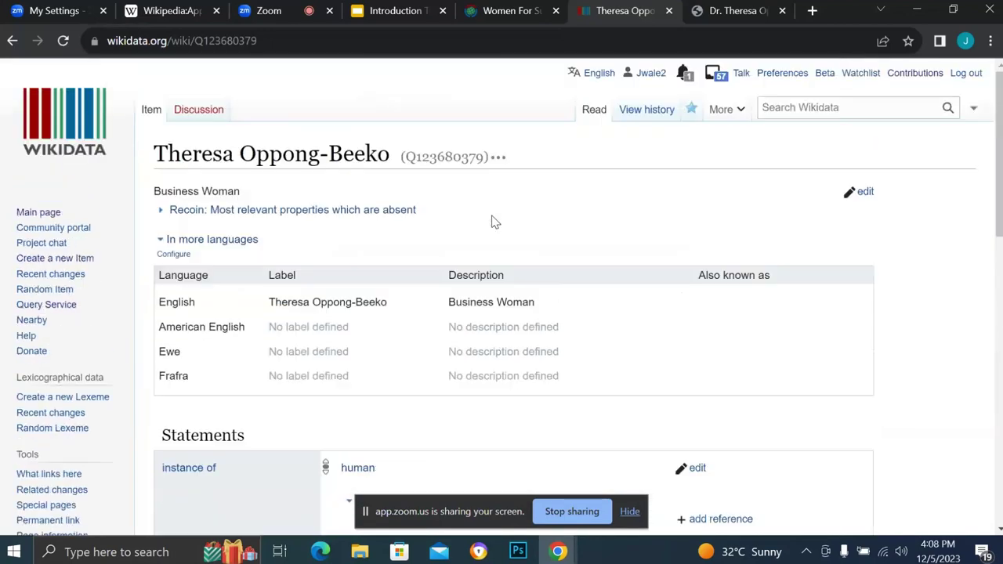
pyautogui.click(784, 107)
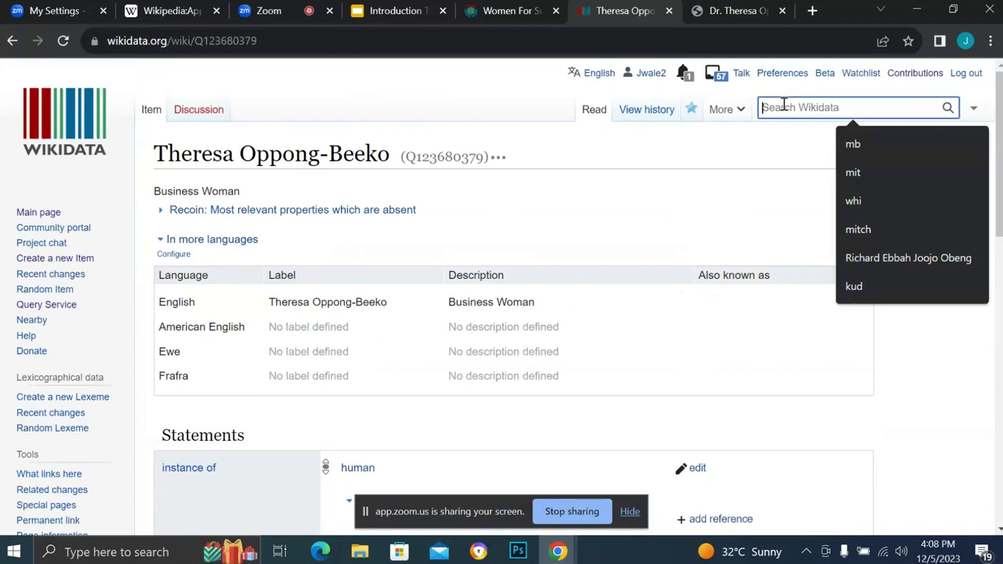
pyautogui.write('Ther')
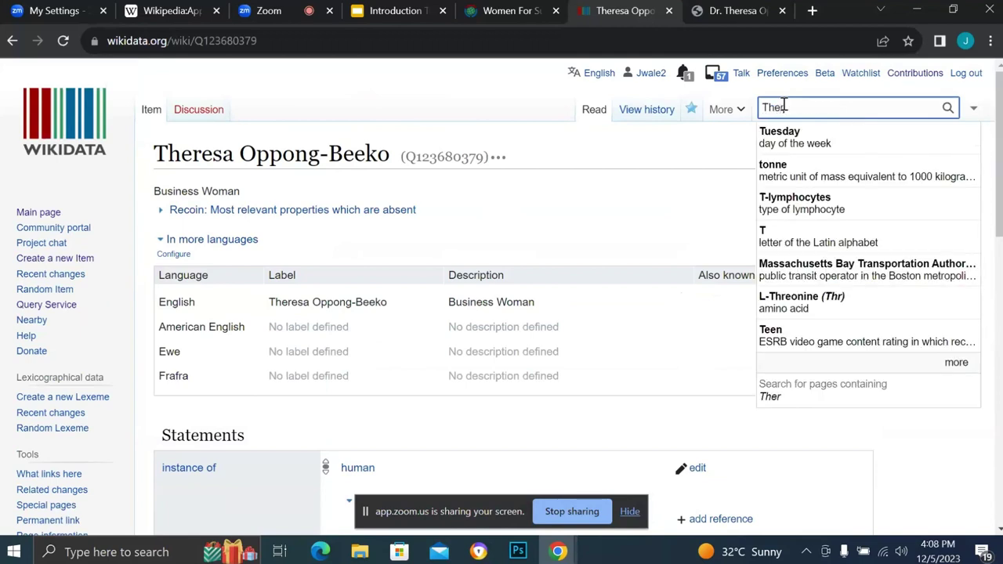
pyautogui.write('s')
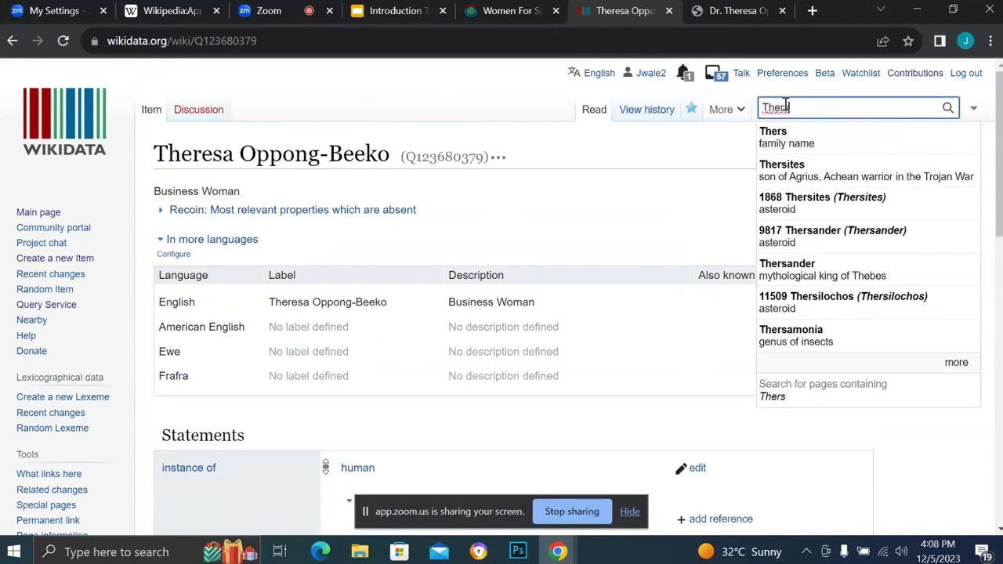
pyautogui.write('a')
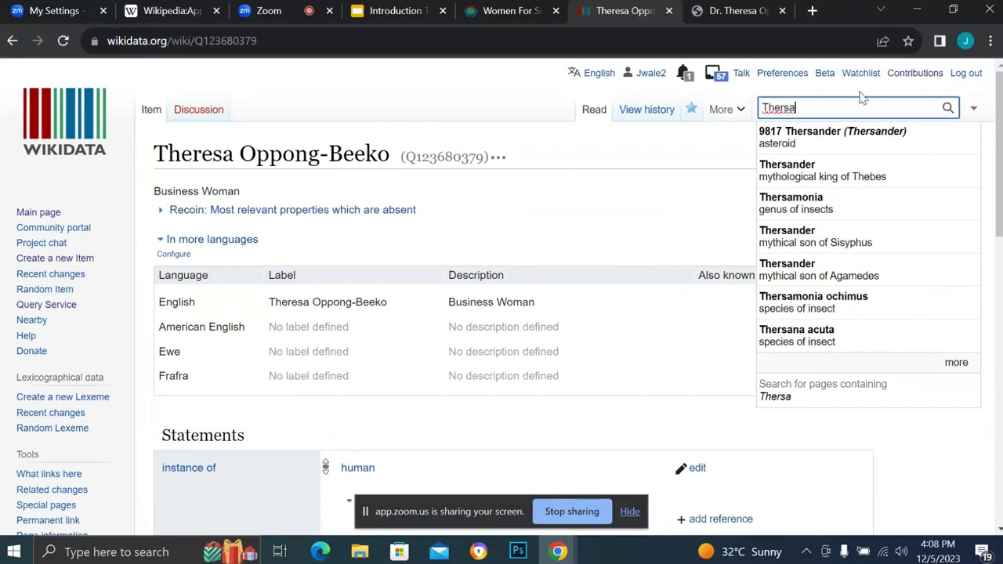
pyautogui.press('BackSpace')
pyautogui.press('BackSpace')
pyautogui.write('i')
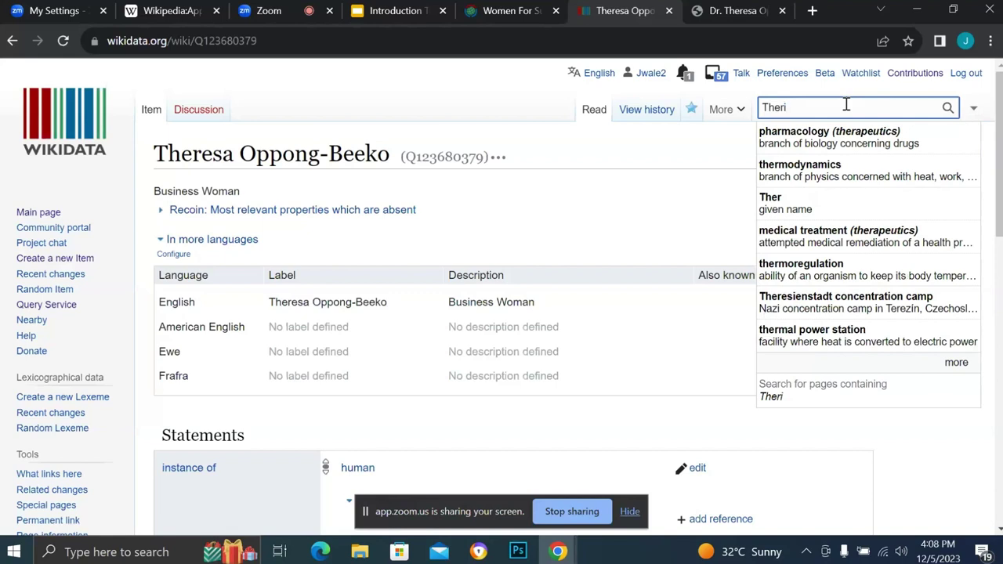
pyautogui.write('s')
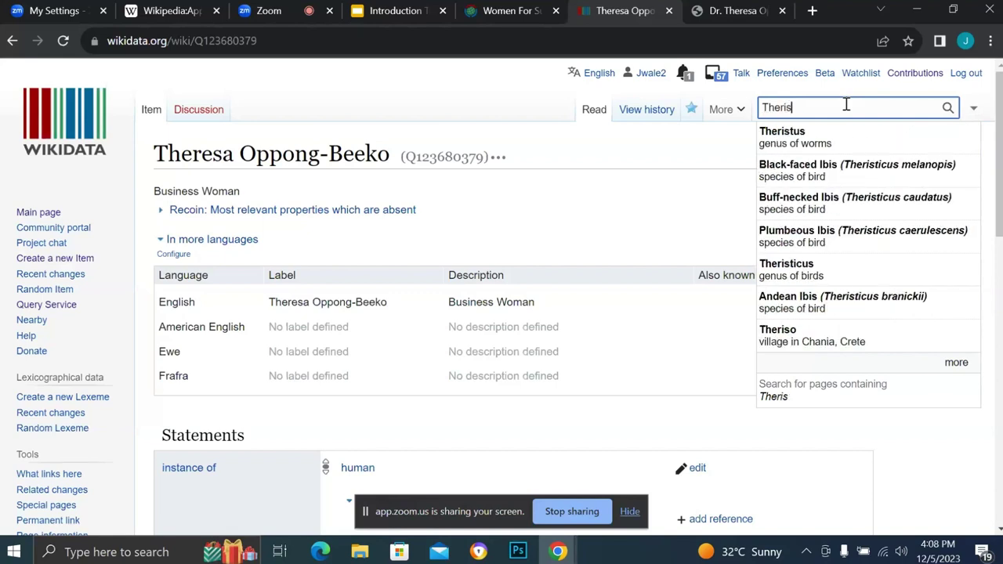
pyautogui.write('a')
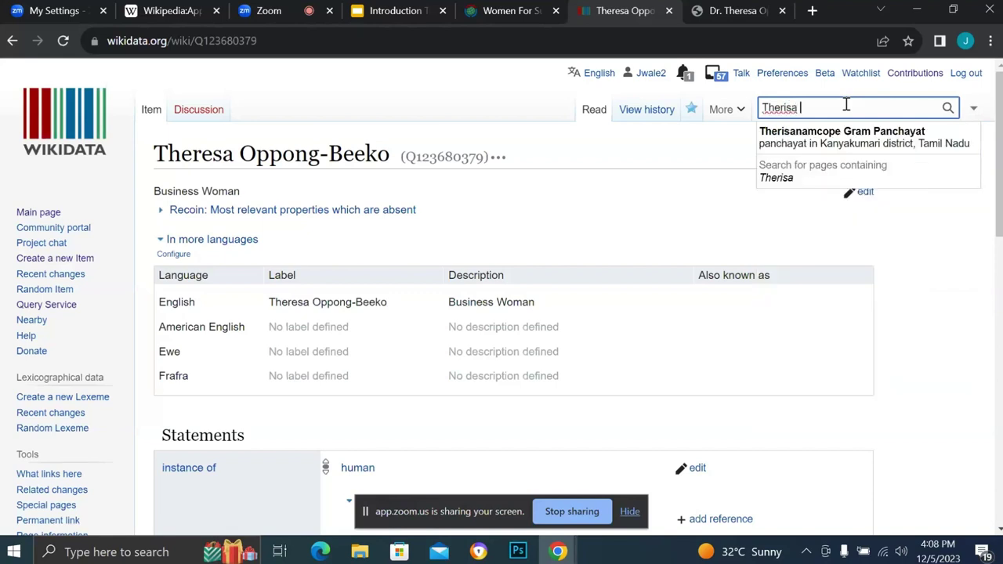
pyautogui.press('BackSpace')
pyautogui.press('BackSpace')
pyautogui.press('BackSpace')
pyautogui.press('BackSpace')
pyautogui.press('BackSpace')
pyautogui.press('BackSpace')
pyautogui.press('BackSpace')
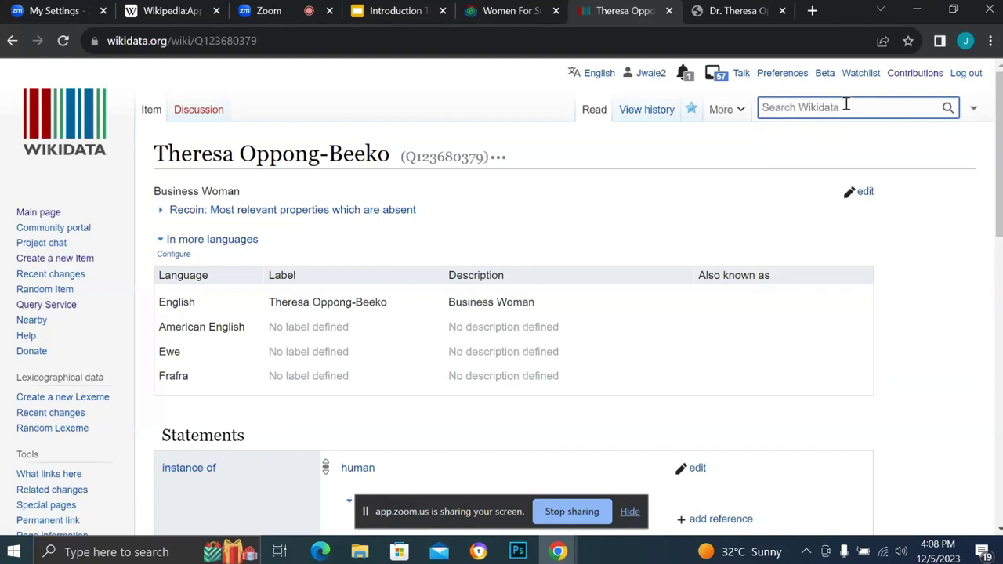
pyautogui.write('d')
pyautogui.press('BackSpace')
# In the Who's Who in Ghana browser tab, search Google for "elsie effah kaufmann" and look for the Wikipedia link in the results.
pyautogui.click(745, 8)
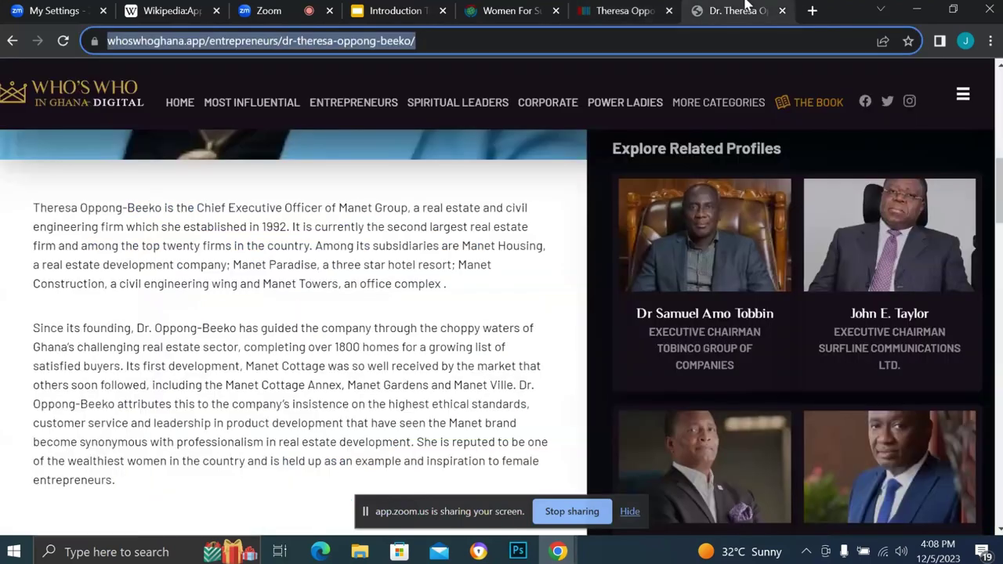
pyautogui.click(681, 33)
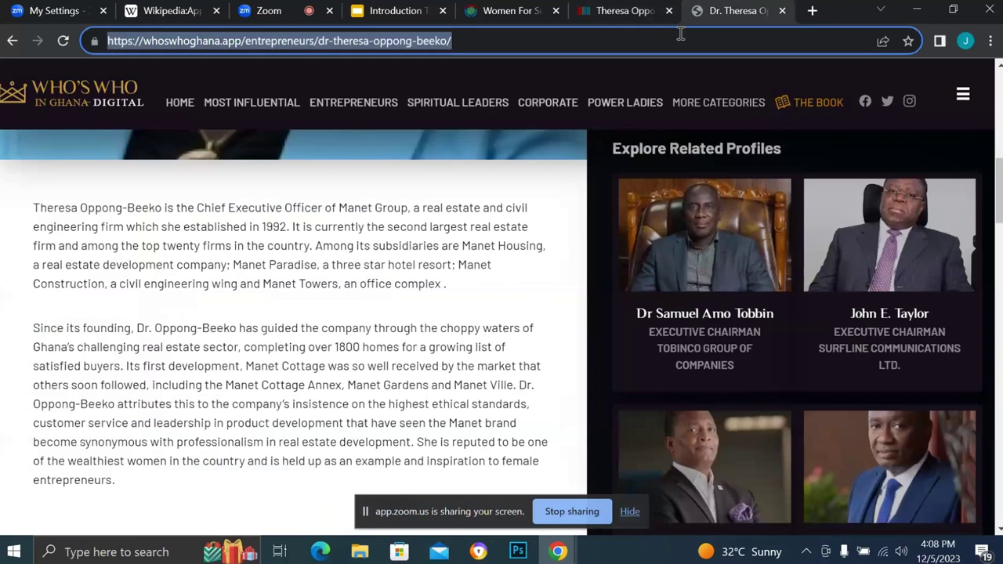
pyautogui.write('E')
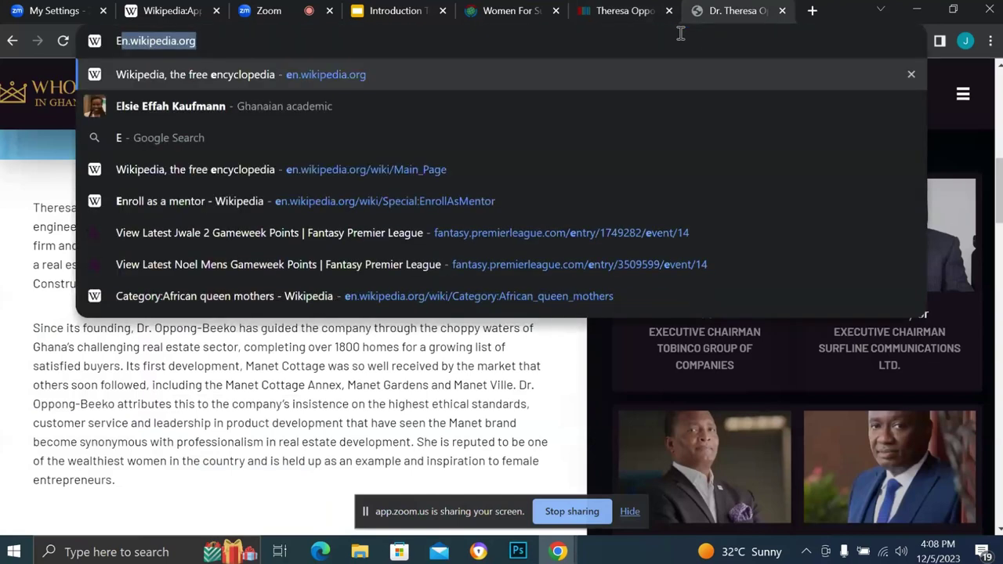
pyautogui.write('s')
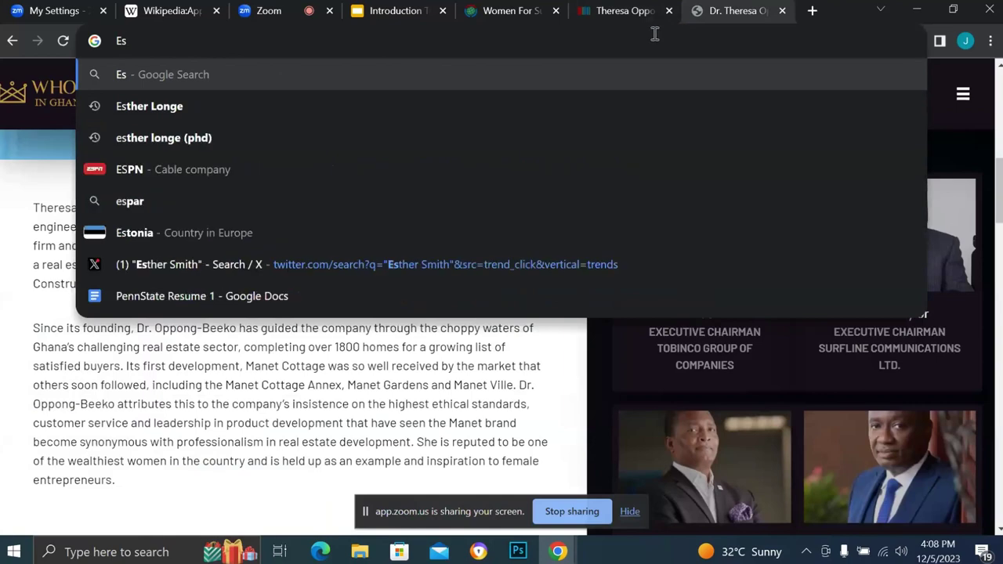
pyautogui.press('BackSpace')
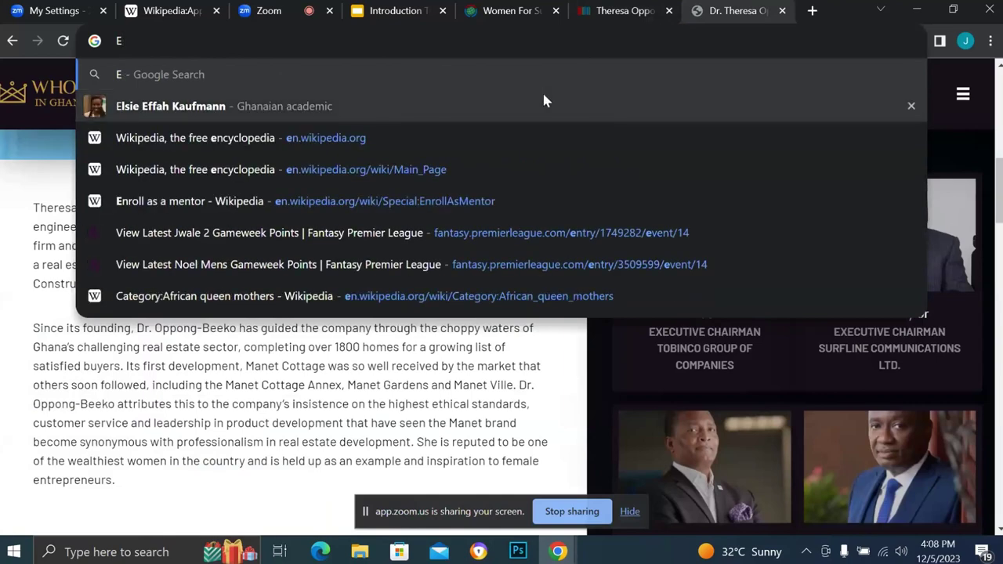
pyautogui.click(540, 103)
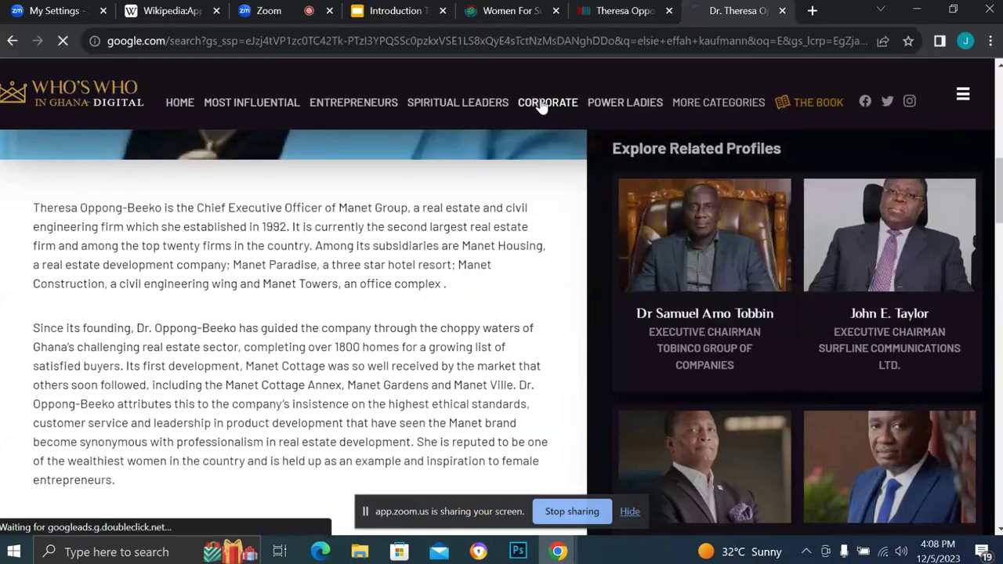
pyautogui.scroll(-4, 363, 262)
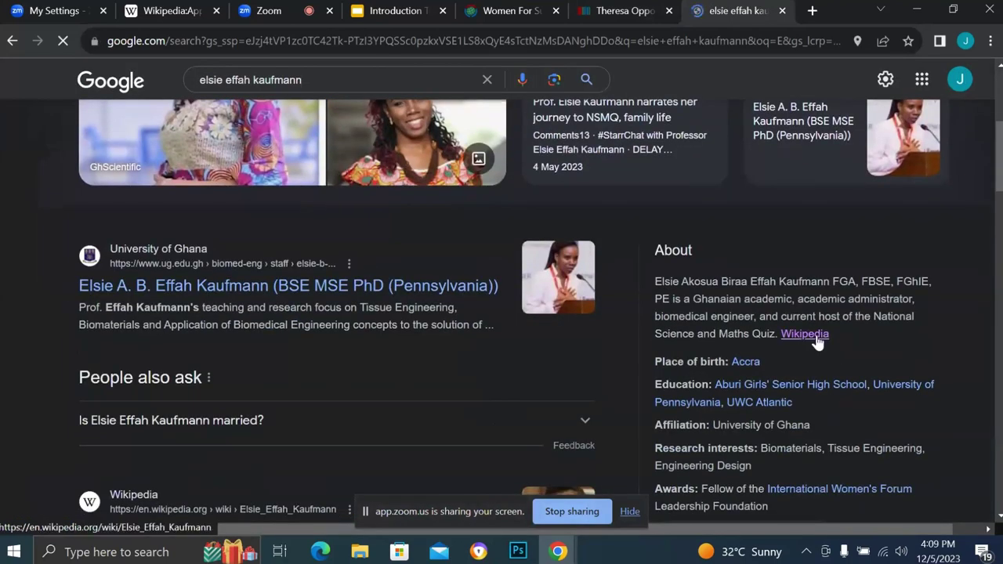
# Open the searched academic's English Wikipedia article from the Google results and follow it to the linked Wikidata item.
pyautogui.click(817, 340)
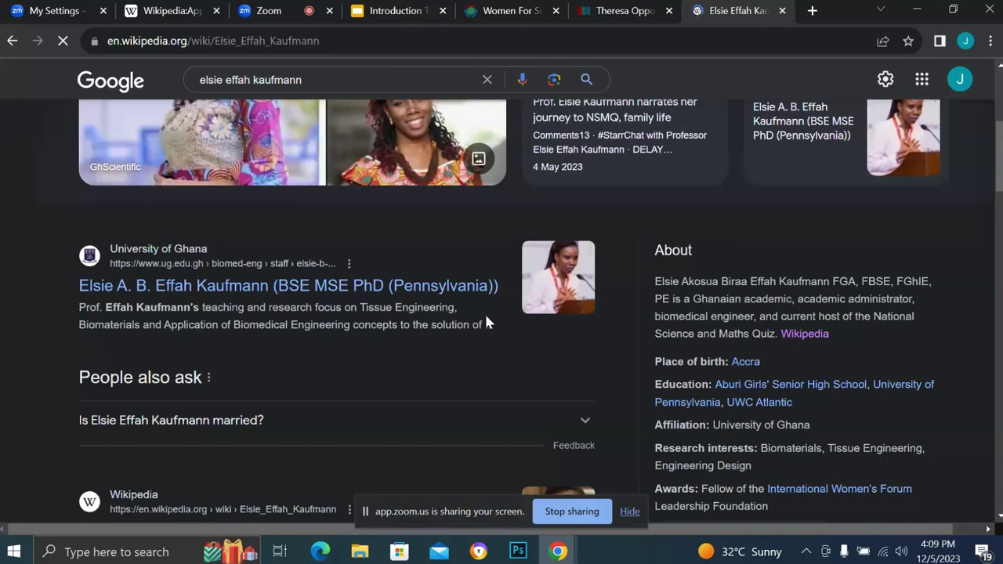
pyautogui.scroll(-3, 80, 419)
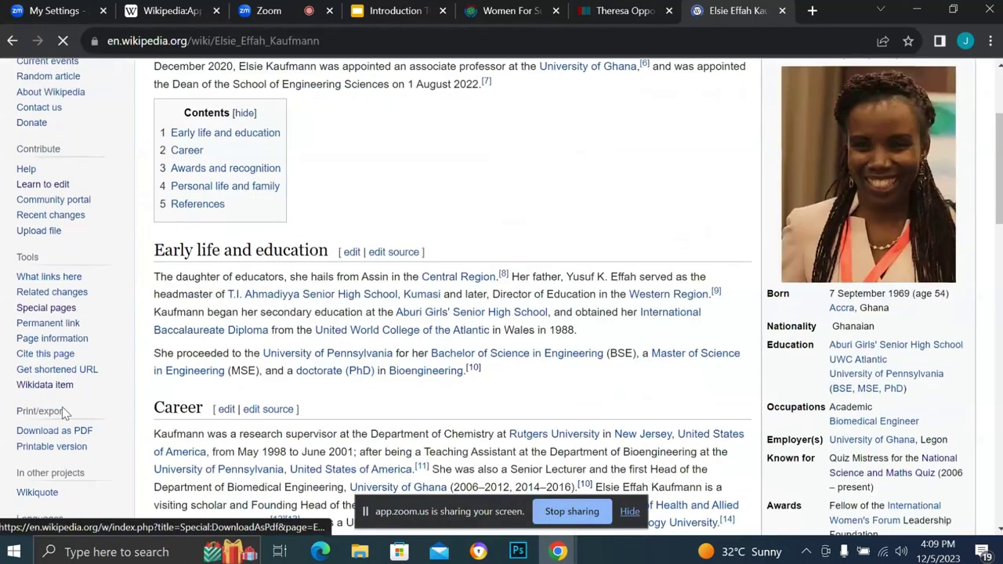
pyautogui.scroll(-1, 67, 336)
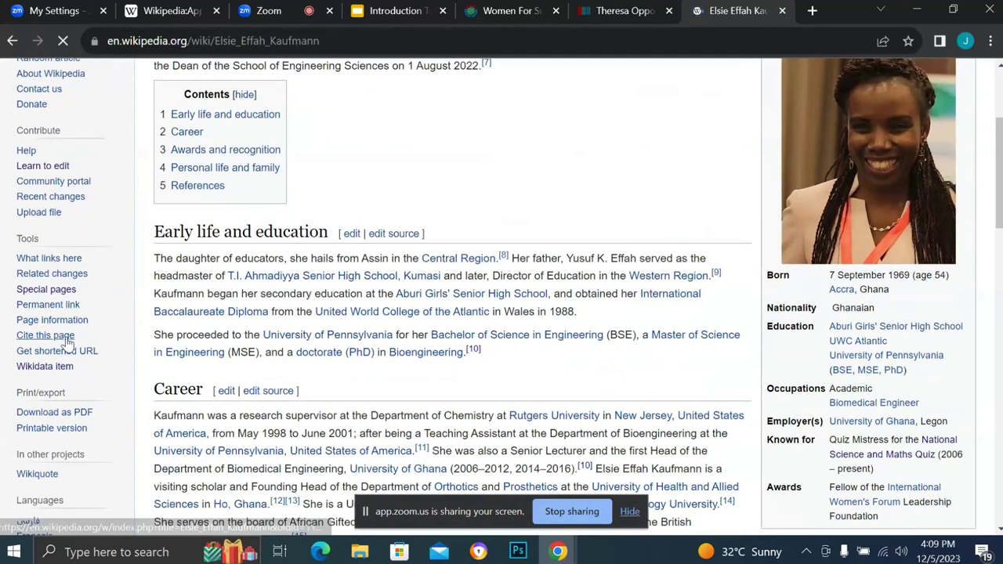
pyautogui.click(55, 368)
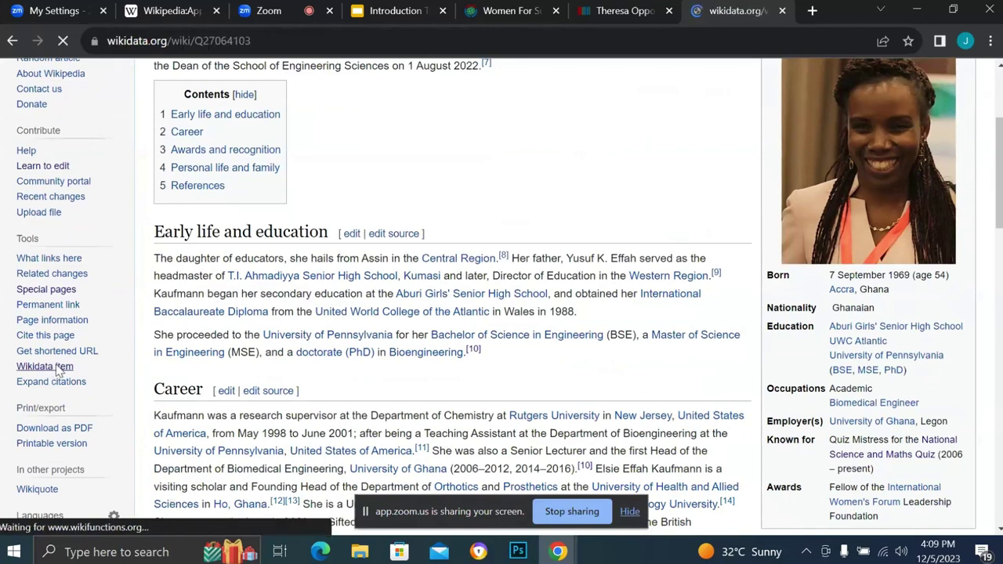
# Examine the academic's Wikidata item, focusing on its English label, description and alias and how its statements are laid out.
pyautogui.scroll(-3, 384, 310)
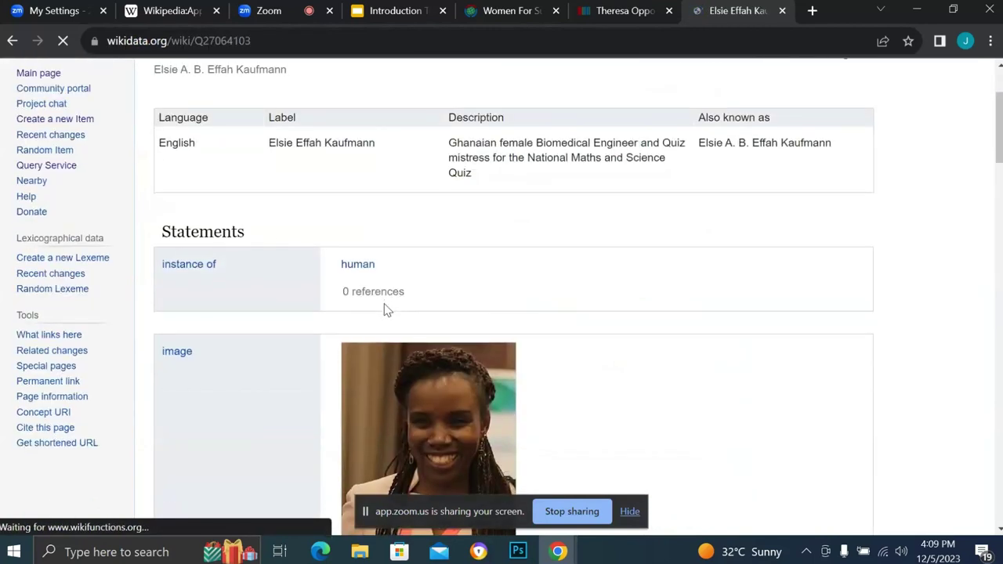
pyautogui.scroll(-3, 384, 310)
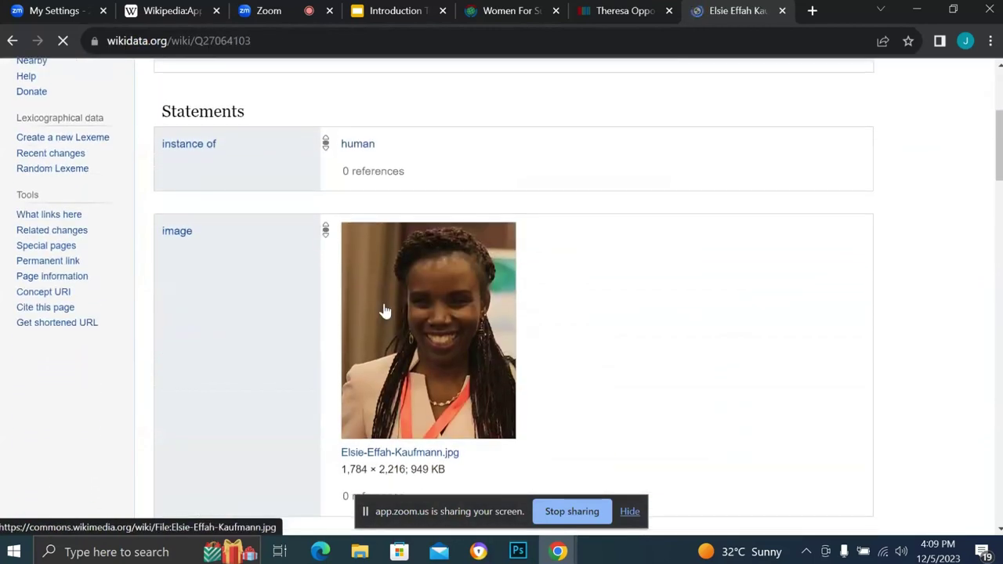
pyautogui.scroll(-2, 383, 310)
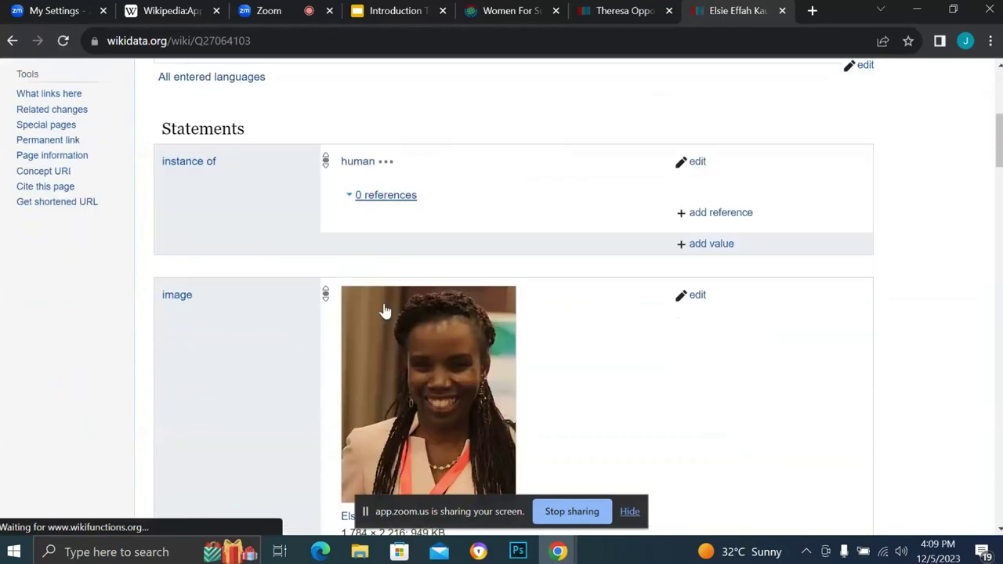
pyautogui.scroll(-4, 384, 310)
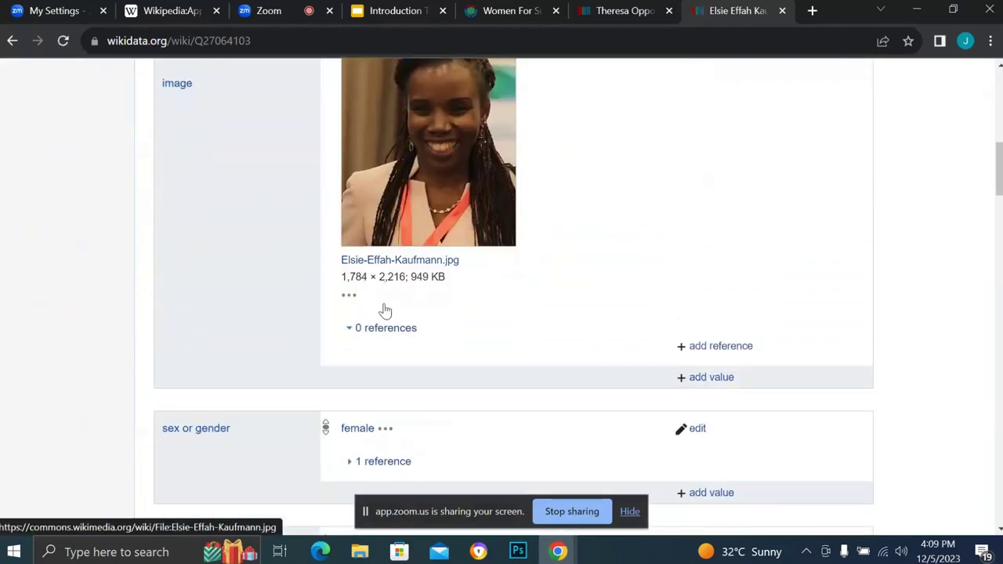
pyautogui.scroll(-3, 384, 310)
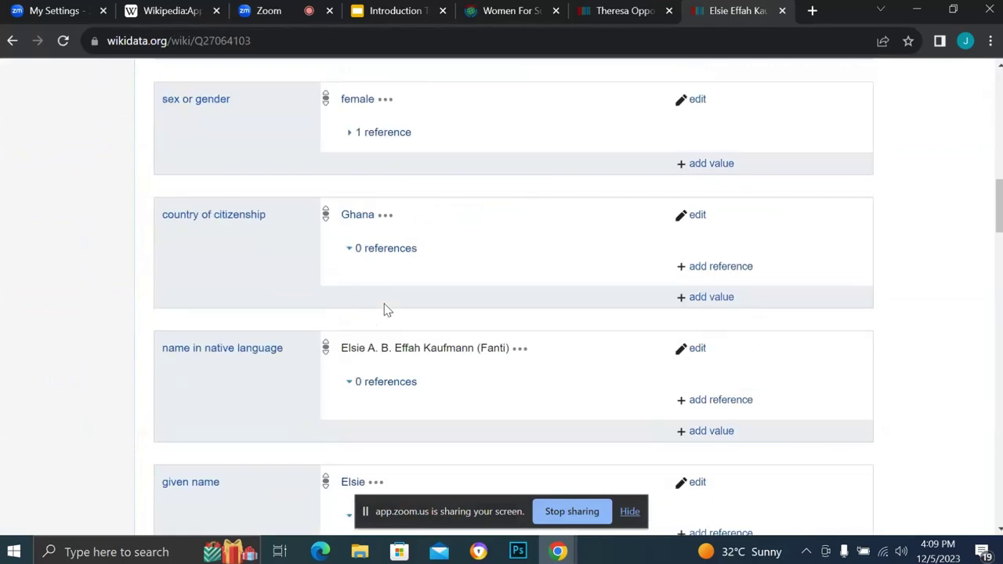
pyautogui.scroll(10, 384, 309)
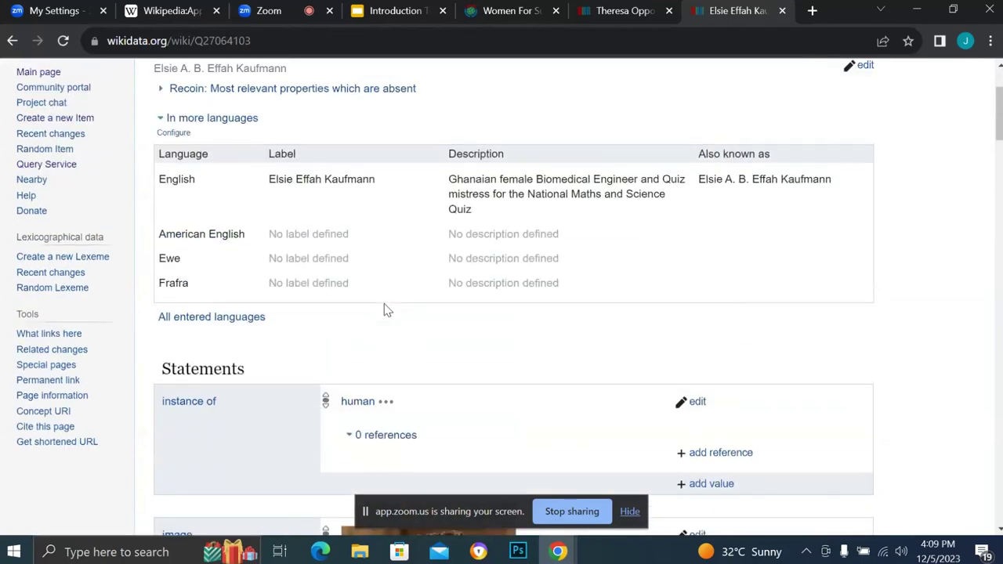
pyautogui.scroll(2, 292, 153)
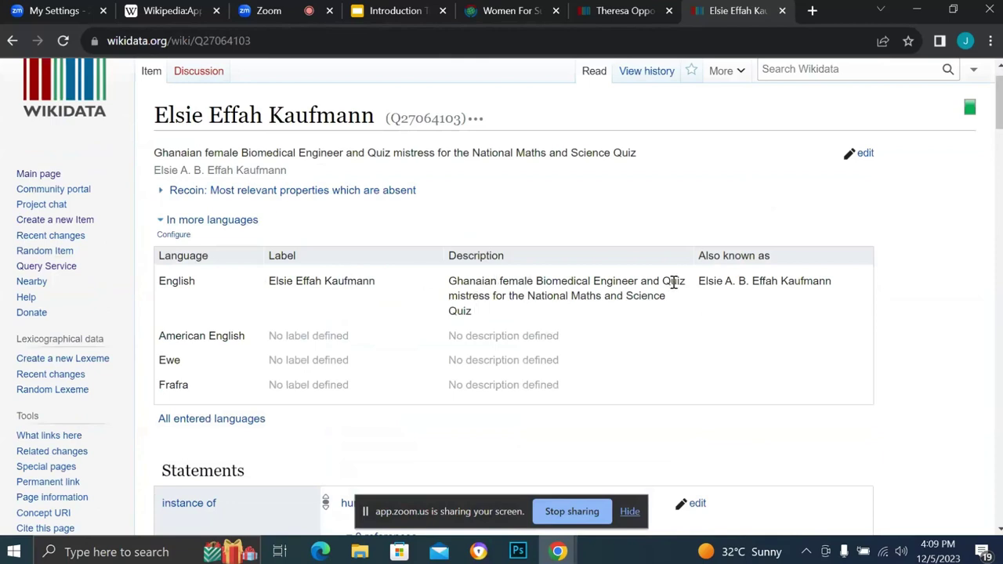
pyautogui.scroll(-2, 290, 306)
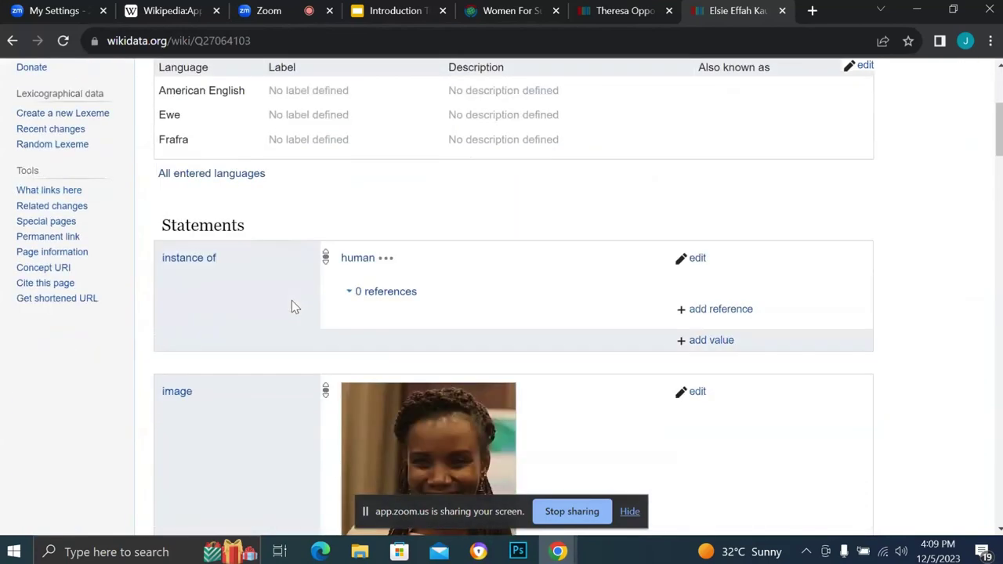
pyautogui.scroll(2, 291, 306)
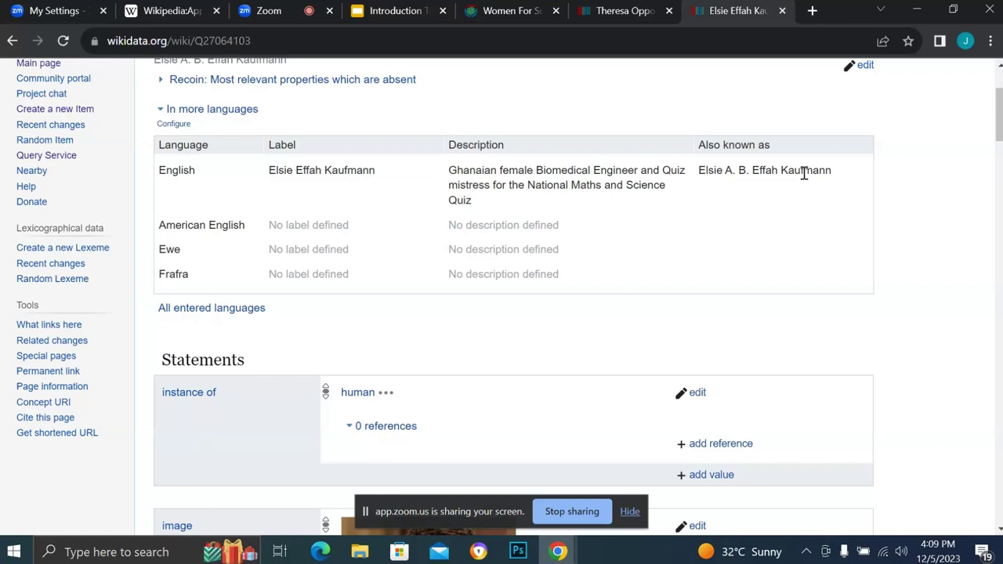
# Read through the academic's instance of, image, sex or gender, and country of citizenship statements as a model.
pyautogui.scroll(-3, 807, 169)
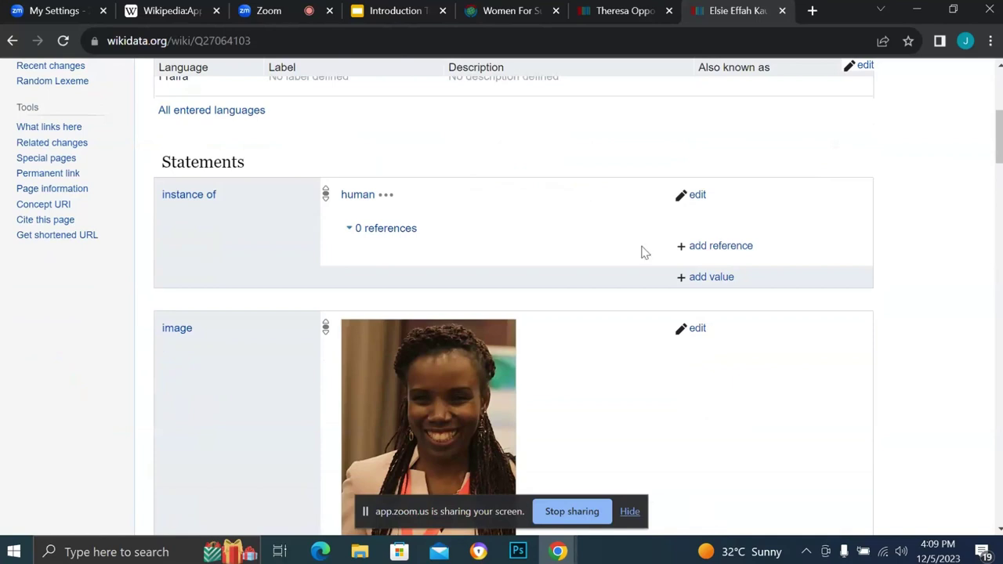
pyautogui.scroll(-2, 637, 263)
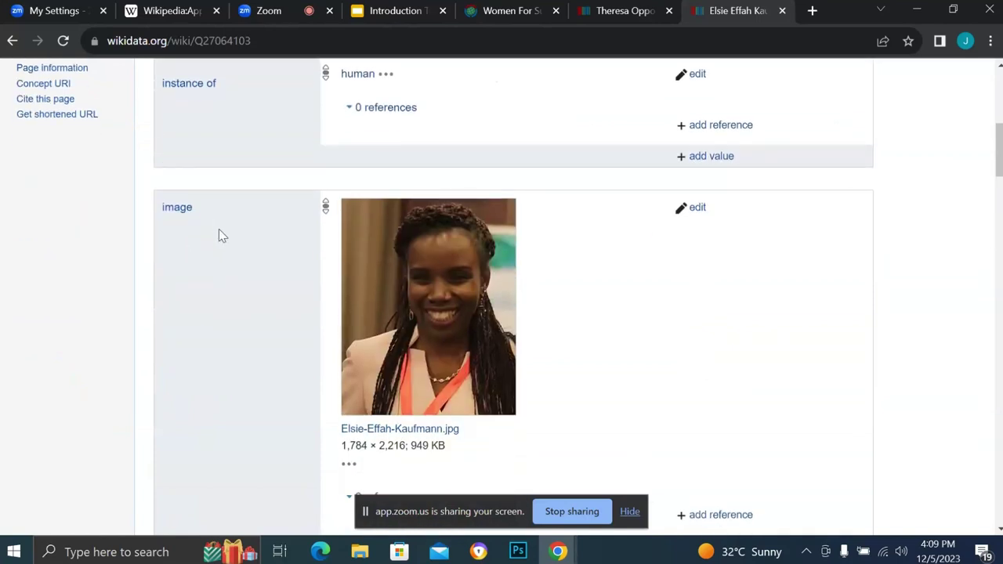
pyautogui.scroll(-1, 219, 275)
pyautogui.scroll(-1, 219, 274)
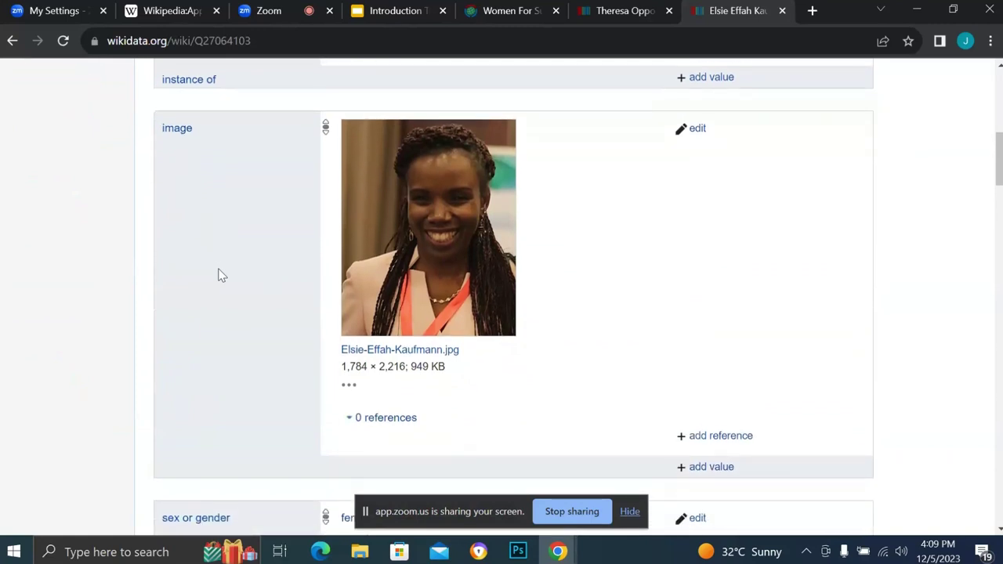
pyautogui.scroll(-3, 219, 274)
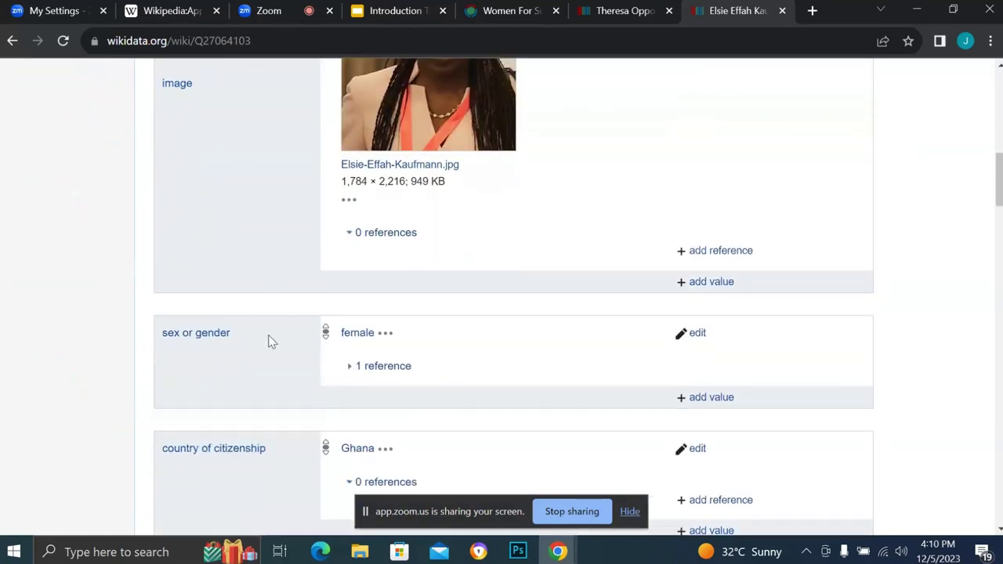
pyautogui.scroll(-1, 268, 341)
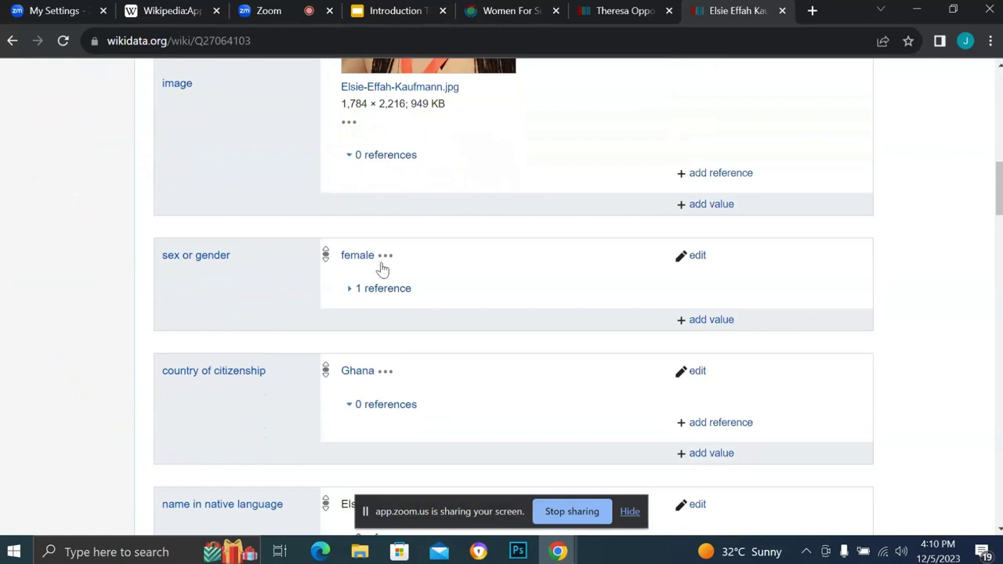
pyautogui.scroll(-1, 244, 382)
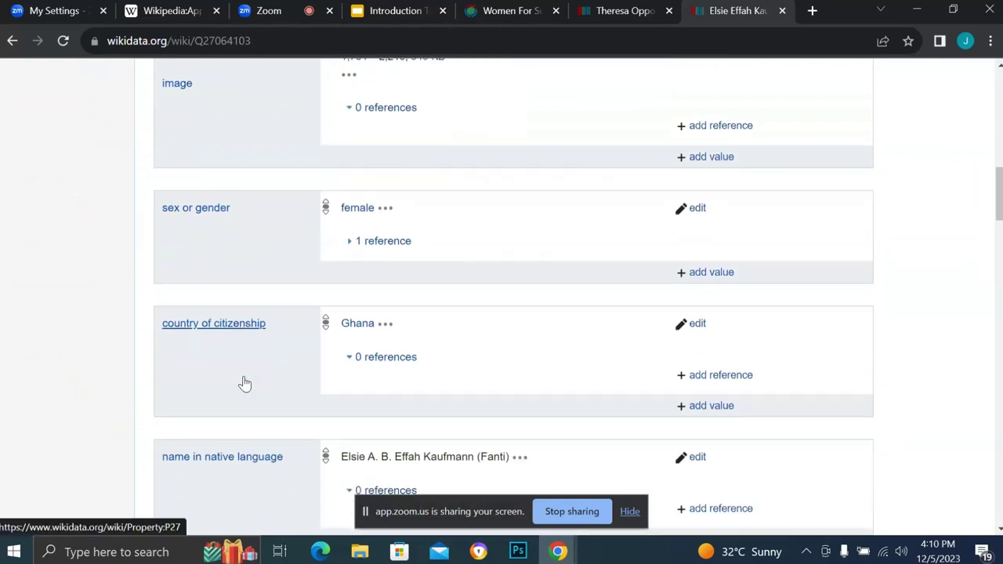
# On the businesswoman's Wikidata item, add a "country of citizenship" statement with the value "Ghana" and publish it.
pyautogui.click(627, 9)
pyautogui.scroll(-5, 416, 371)
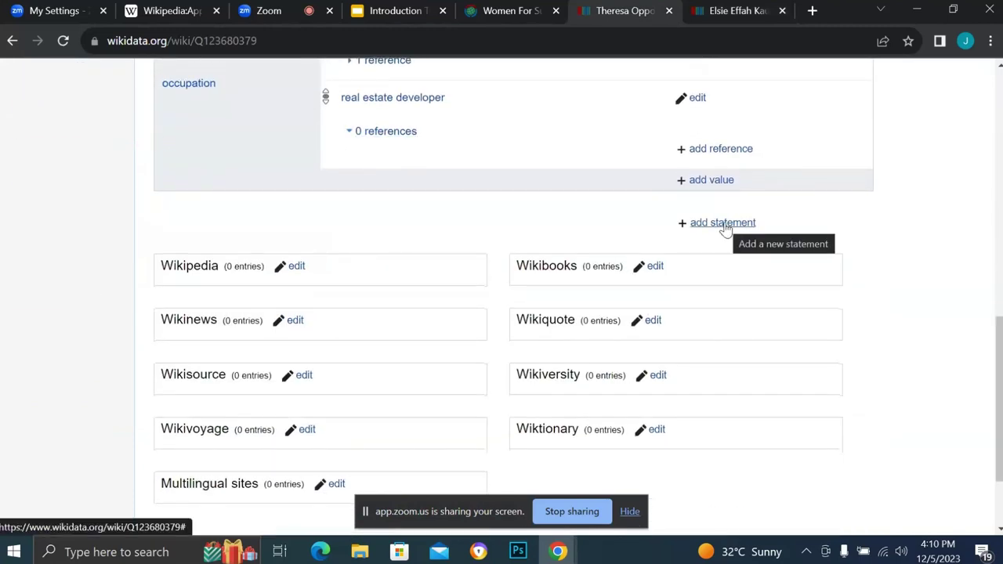
pyautogui.click(724, 224)
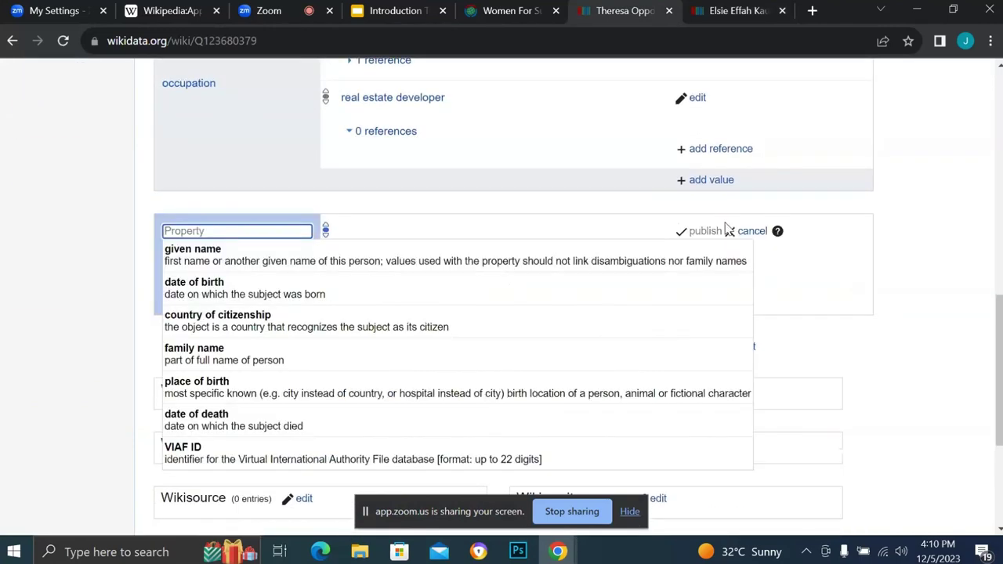
pyautogui.write('cou')
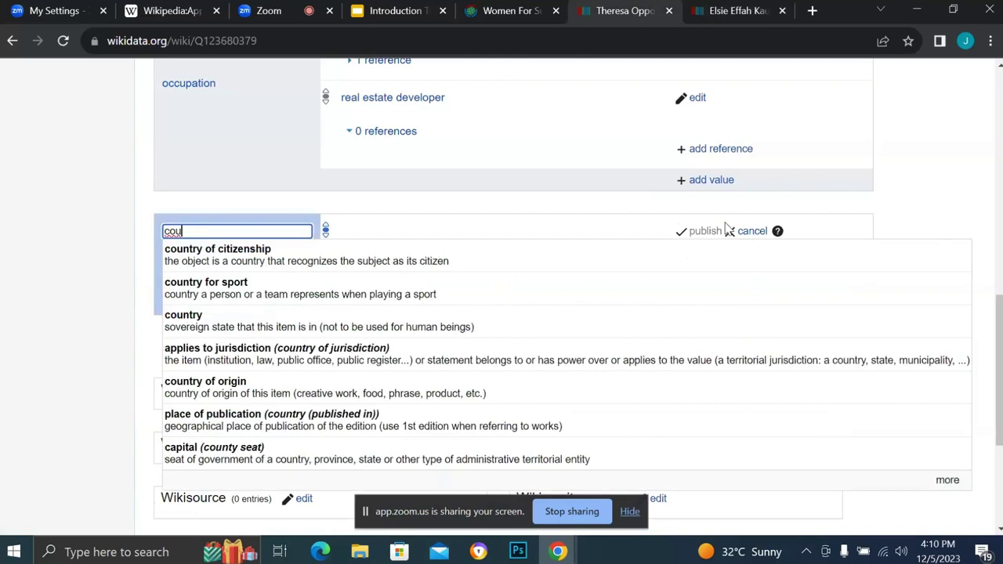
pyautogui.click(594, 256)
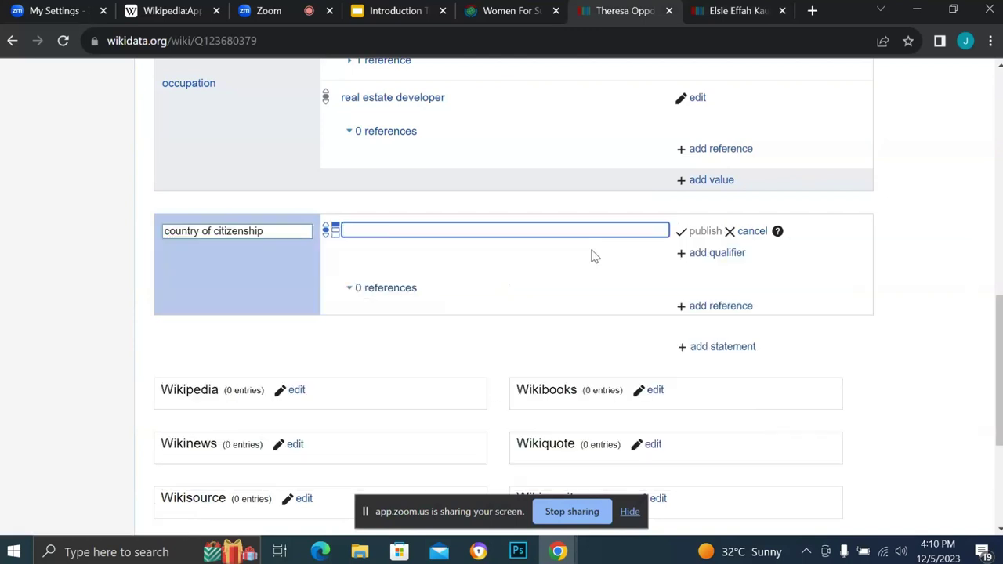
pyautogui.write('Ghan')
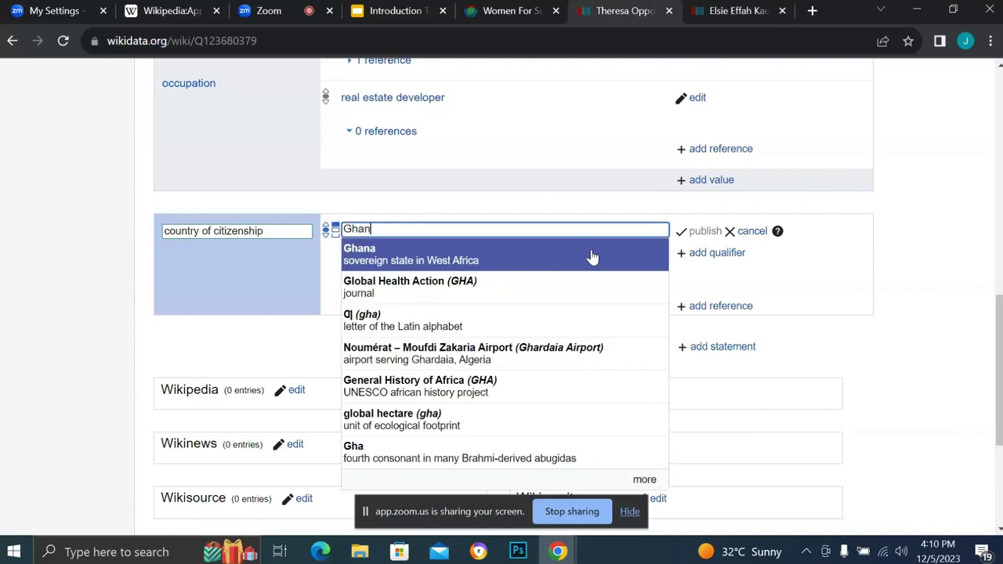
pyautogui.write('a')
pyautogui.click(521, 268)
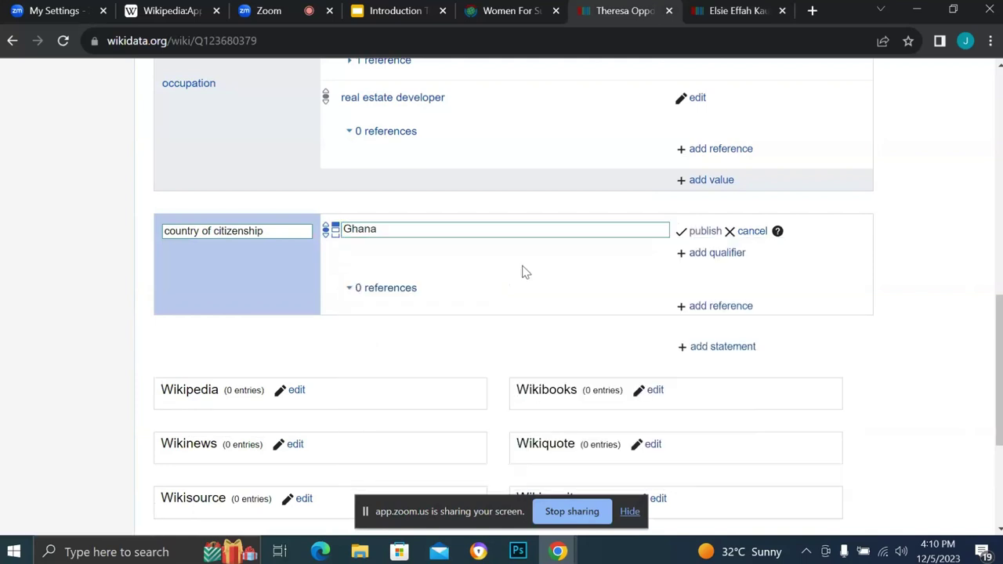
pyautogui.click(700, 232)
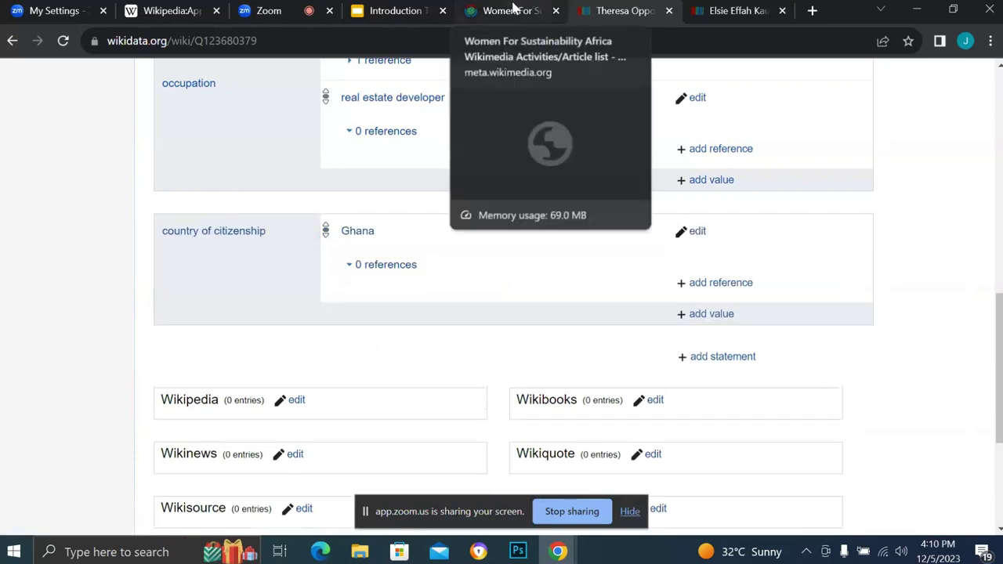
# Return to the academic's Wikidata item and look at its name in native language, given name and family name statements.
pyautogui.click(513, 9)
pyautogui.click(581, 10)
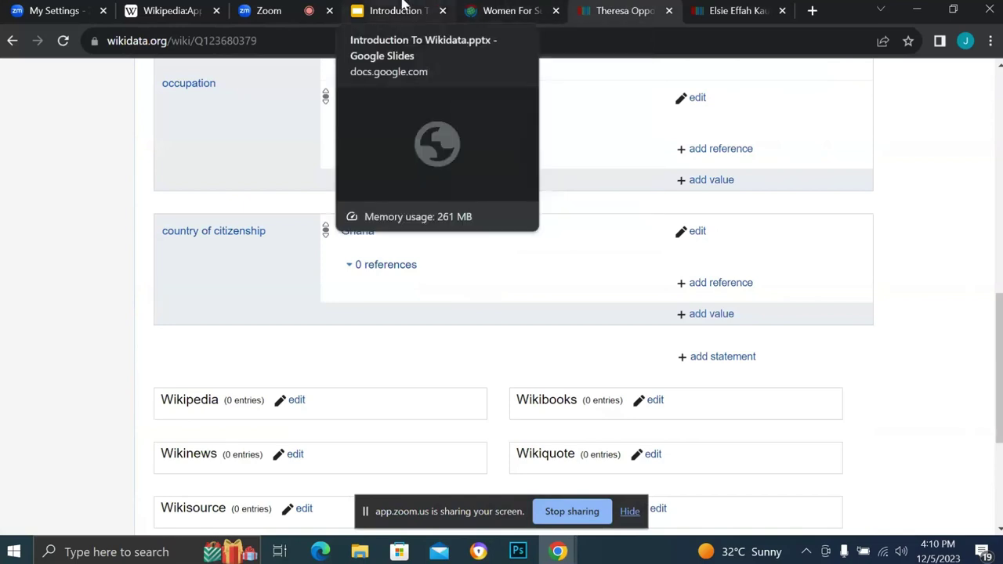
pyautogui.click(729, 11)
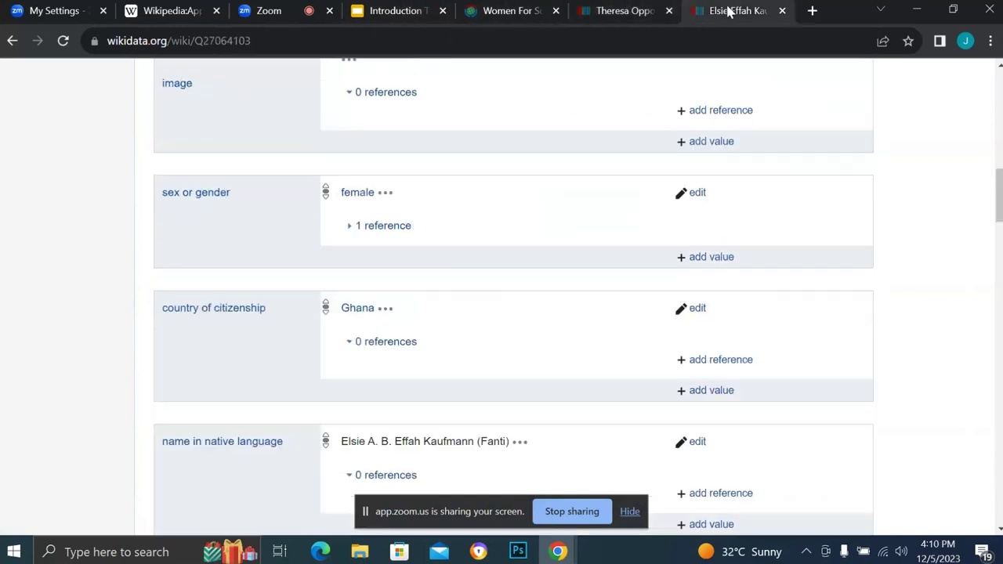
pyautogui.scroll(-3, 557, 279)
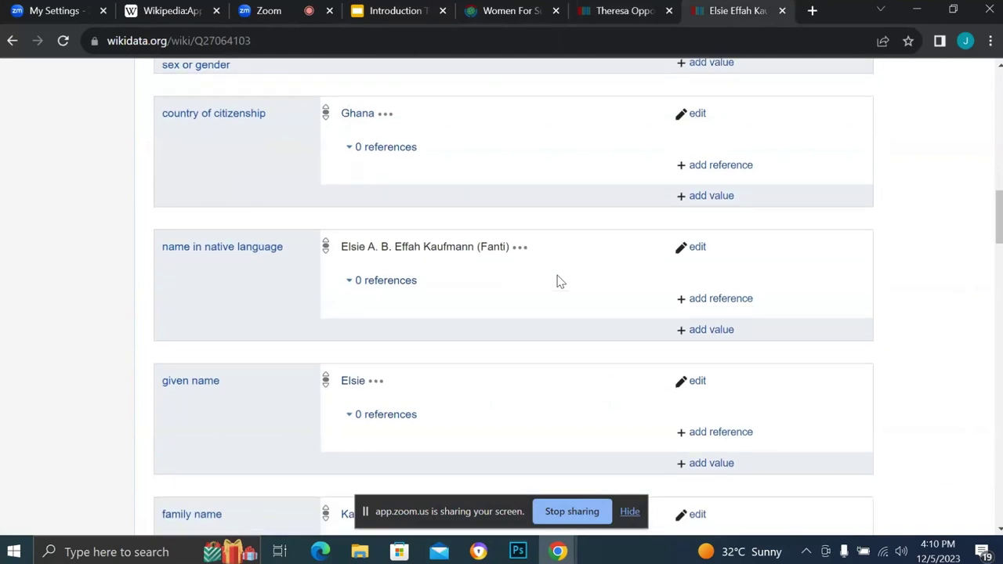
pyautogui.scroll(-2, 557, 279)
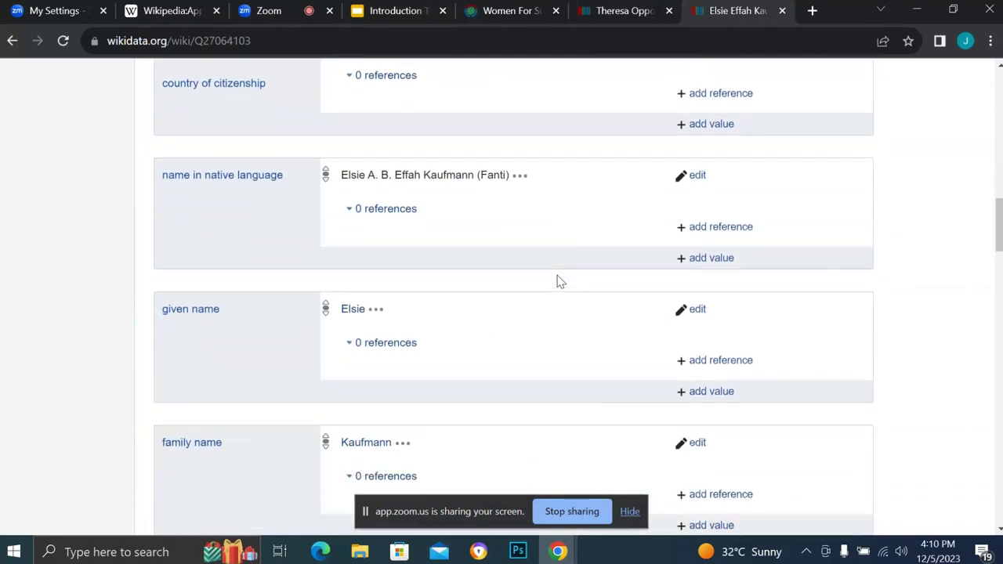
# Go back to the businesswoman's item and review its label, description and all statements, including country of citizenship.
pyautogui.click(619, 11)
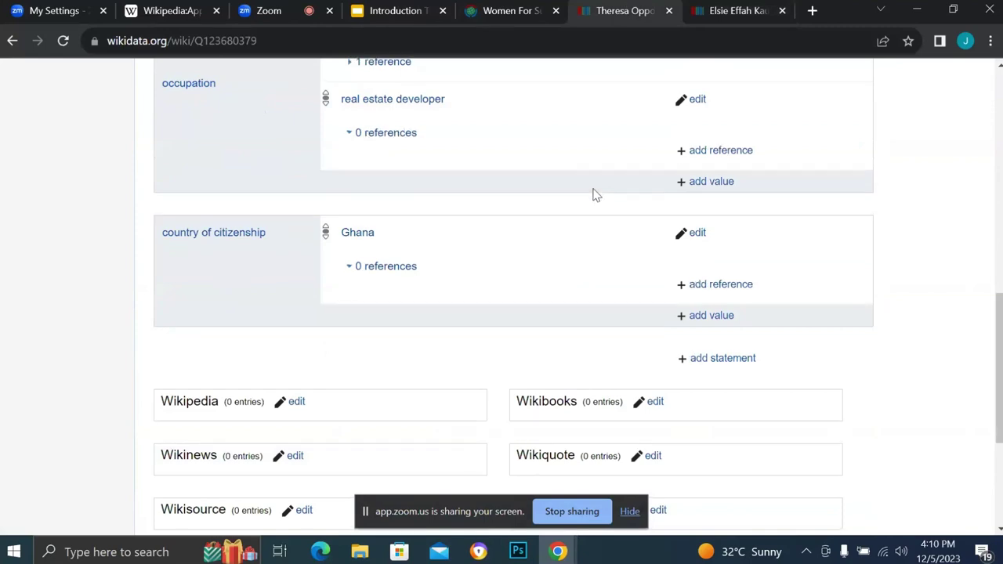
pyautogui.scroll(4, 593, 194)
pyautogui.scroll(3, 593, 195)
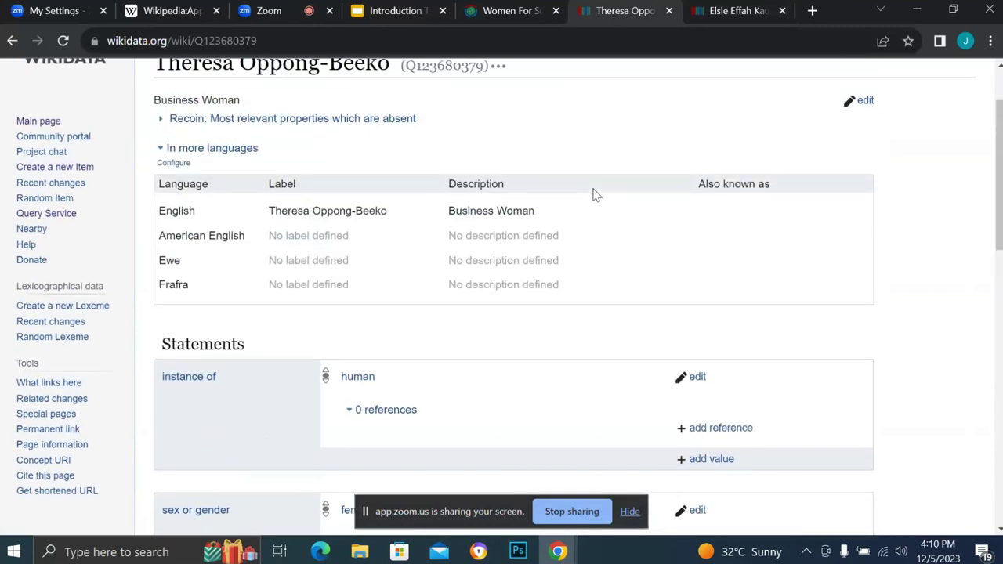
pyautogui.scroll(-3, 592, 194)
pyautogui.scroll(-3, 593, 194)
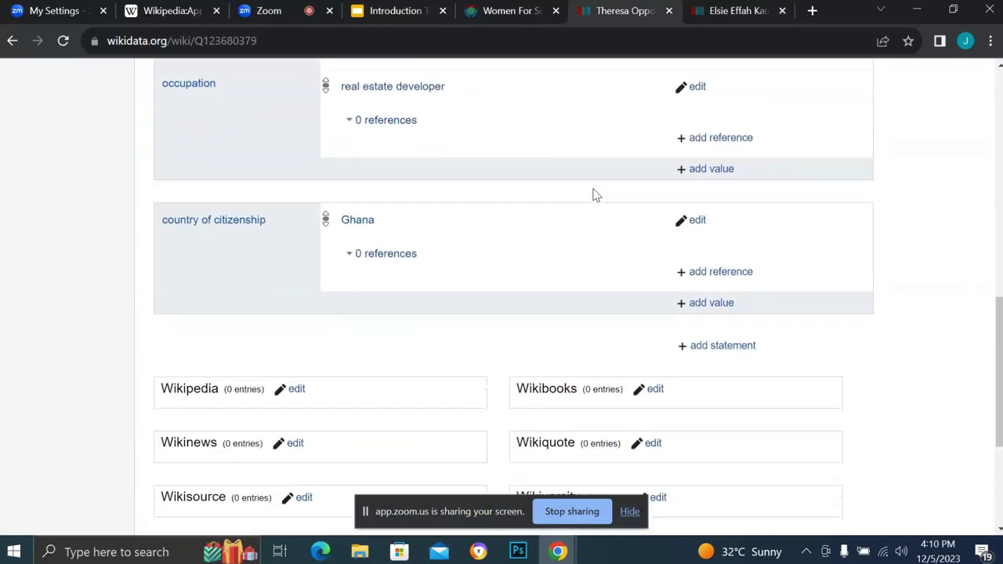
pyautogui.scroll(8, 593, 194)
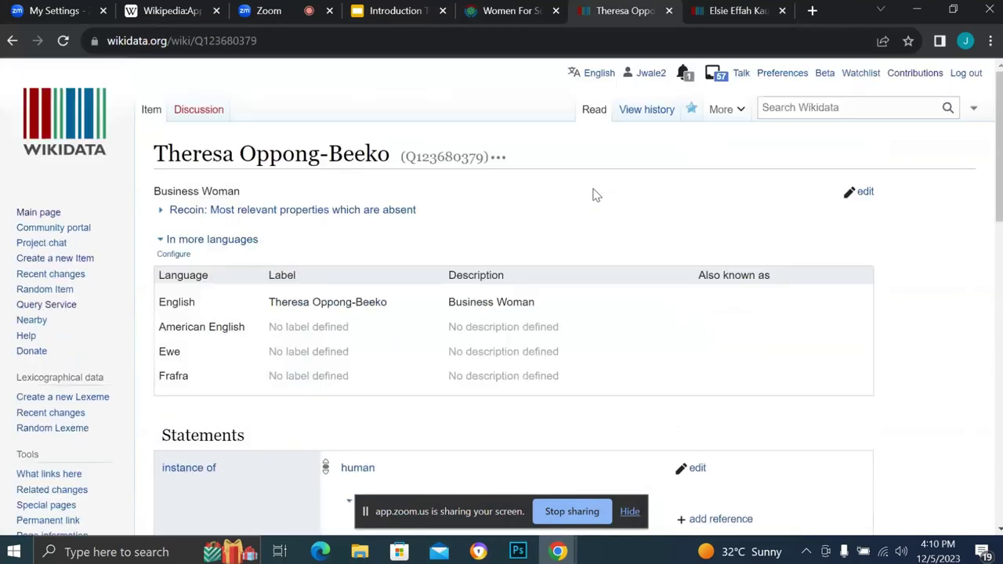
pyautogui.scroll(-2, 593, 194)
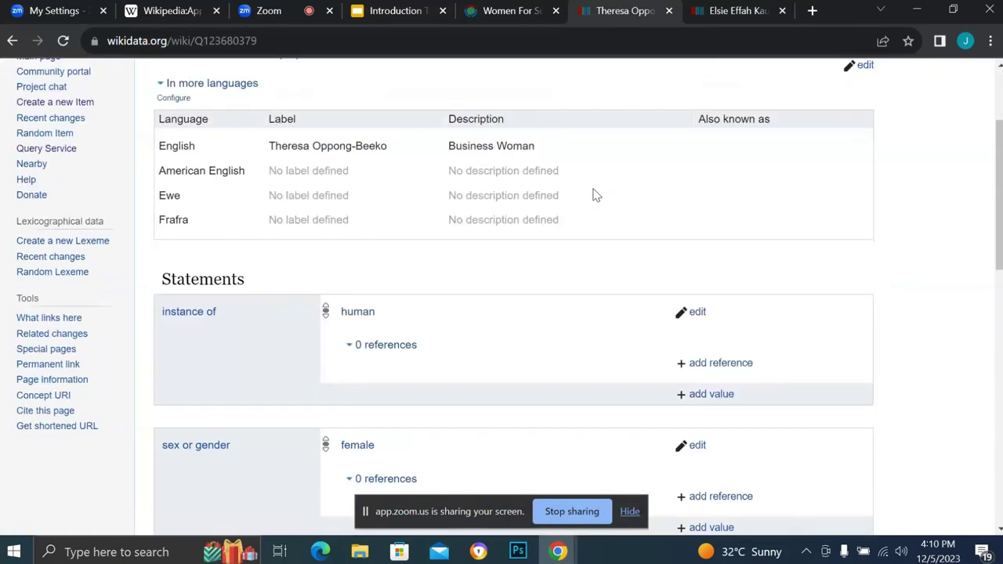
# Look over the businesswoman's language table and her instance of, sex or gender and occupation statements once more.
pyautogui.scroll(2, 593, 194)
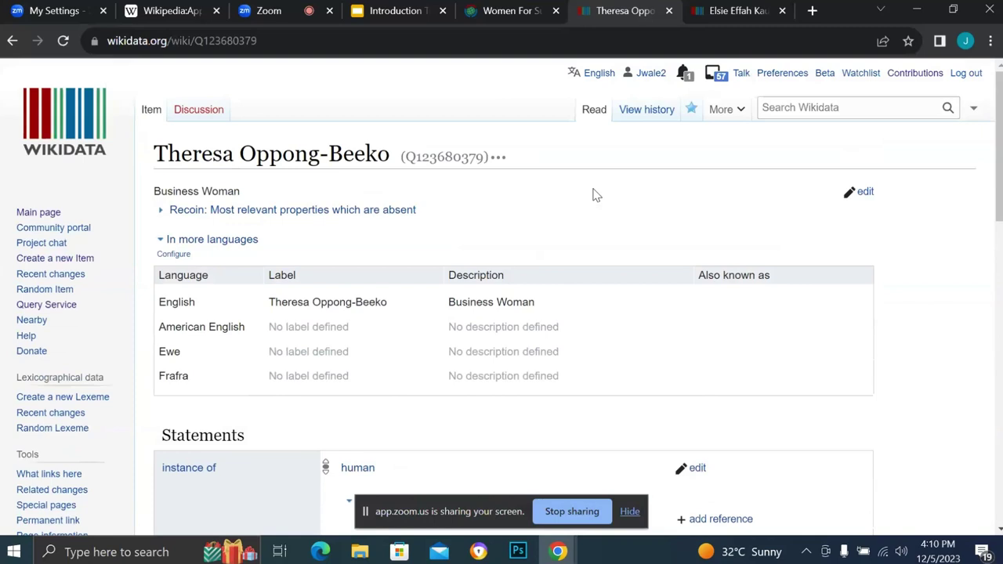
pyautogui.scroll(-1, 593, 195)
pyautogui.scroll(-1, 593, 194)
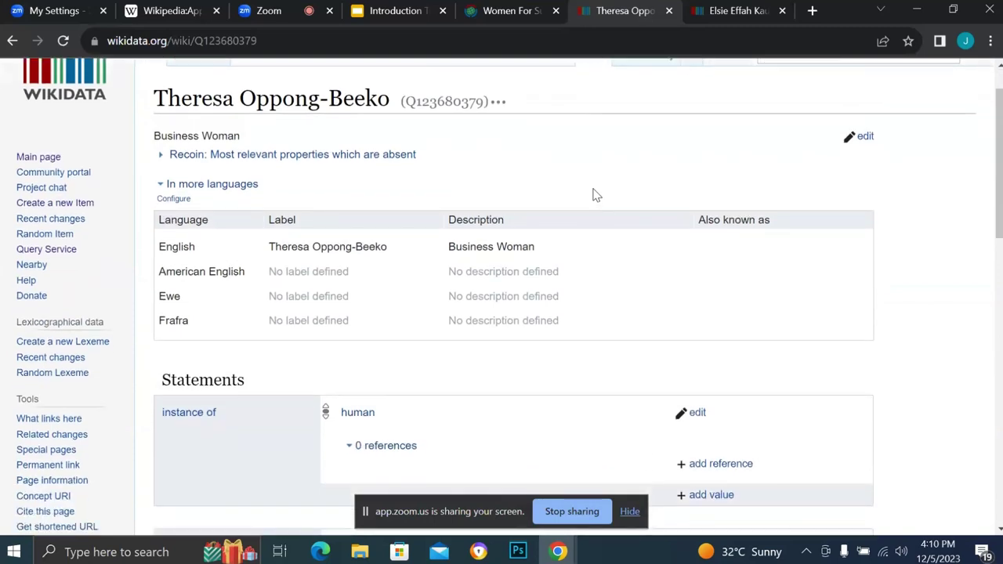
pyautogui.click(504, 11)
pyautogui.click(619, 11)
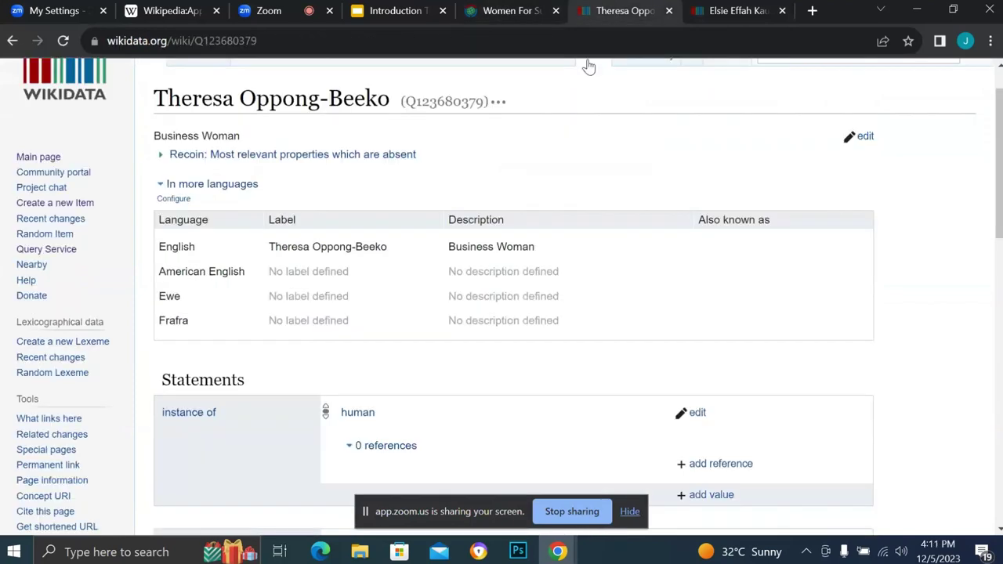
pyautogui.scroll(-3, 503, 351)
pyautogui.scroll(1, 502, 351)
pyautogui.scroll(3, 503, 352)
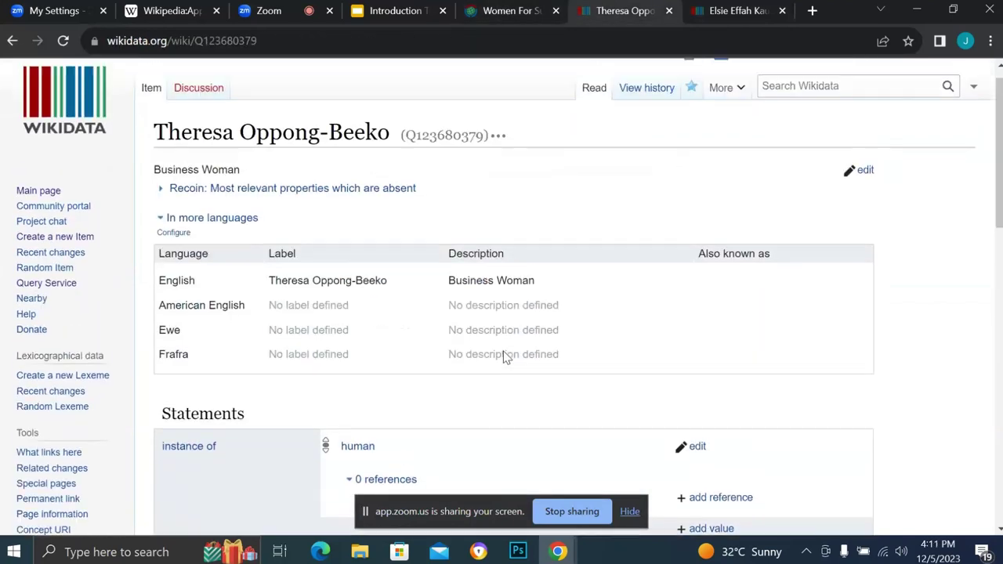
pyautogui.scroll(-1, 503, 352)
pyautogui.scroll(-3, 503, 352)
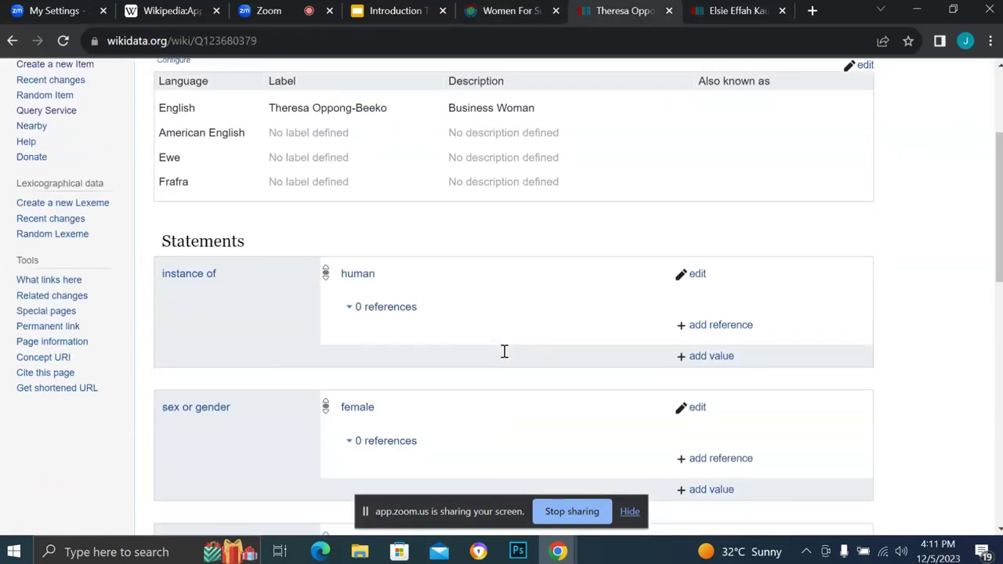
pyautogui.scroll(3, 504, 351)
pyautogui.scroll(1, 503, 357)
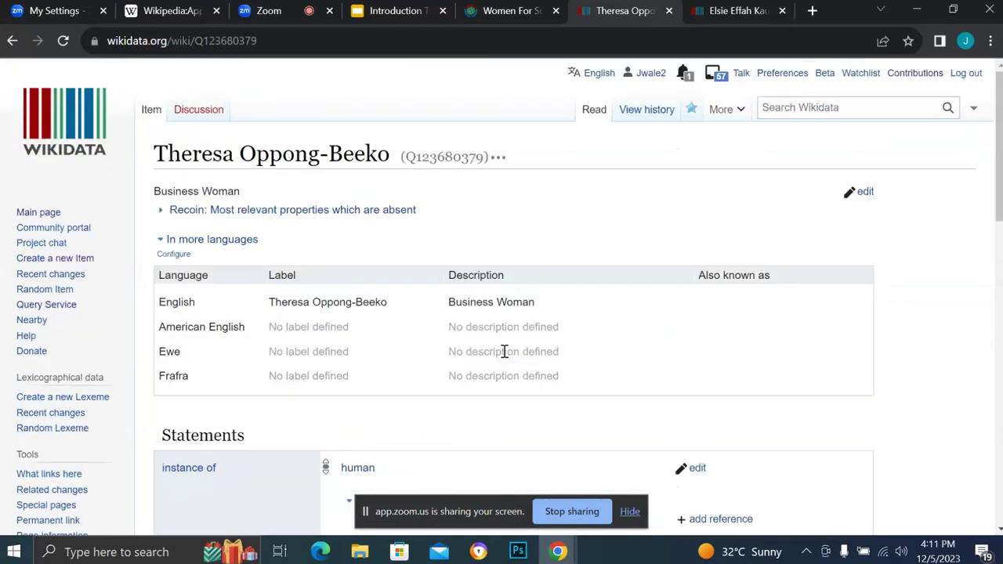
pyautogui.scroll(-4, 503, 357)
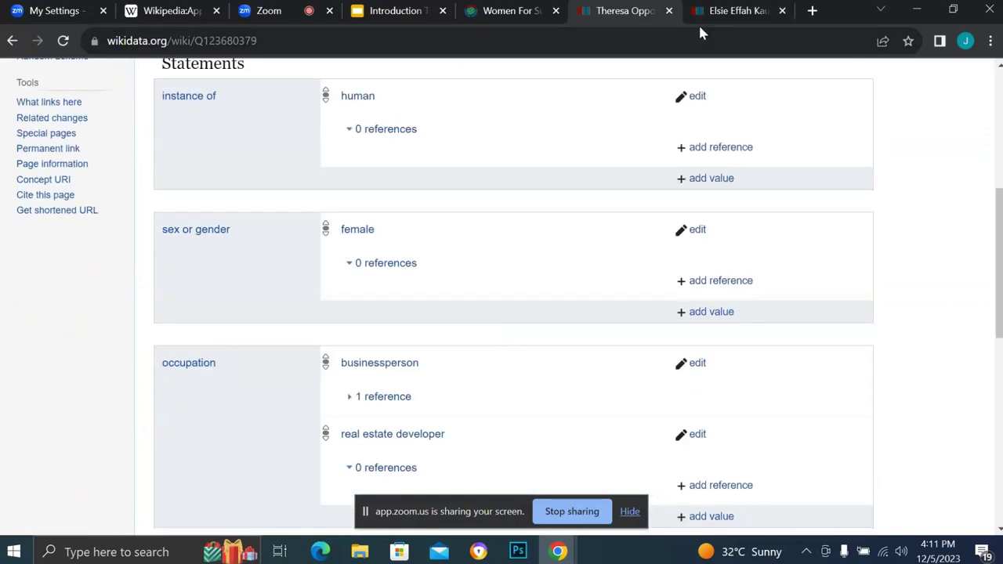
# Examine the academic's date of birth, languages, occupation, employer and educated at statements as further models.
pyautogui.click(737, 14)
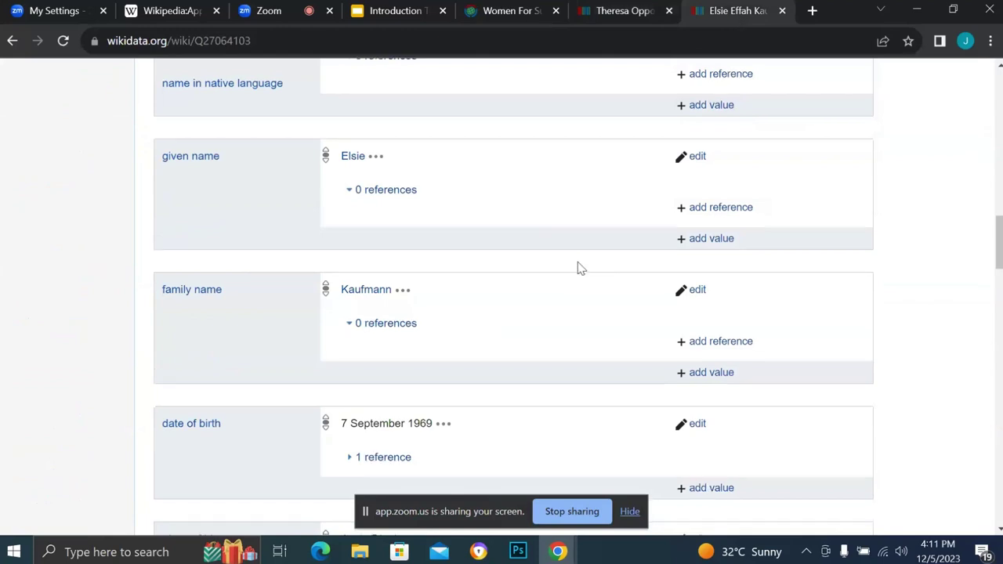
pyautogui.scroll(-5, 578, 268)
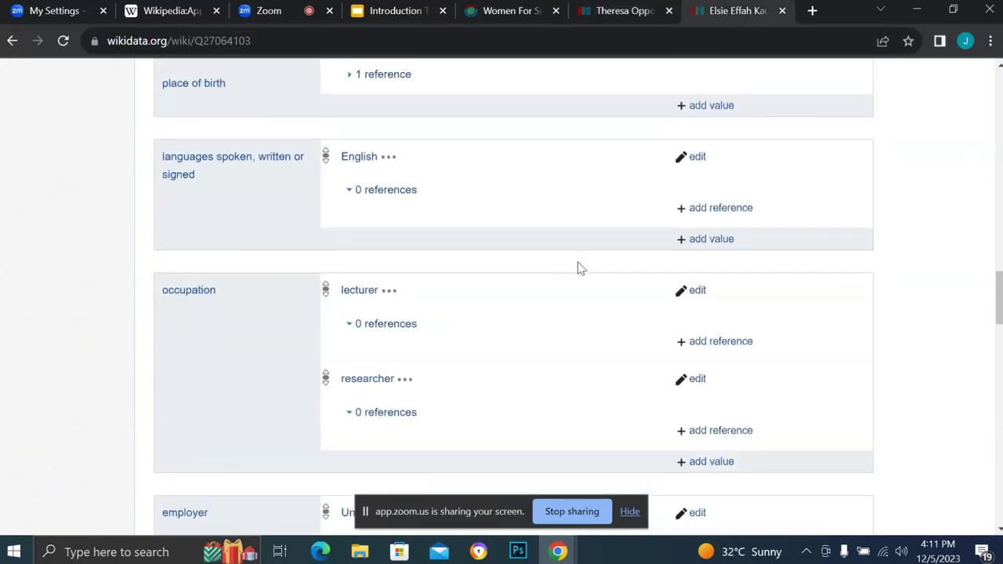
pyautogui.scroll(-6, 577, 268)
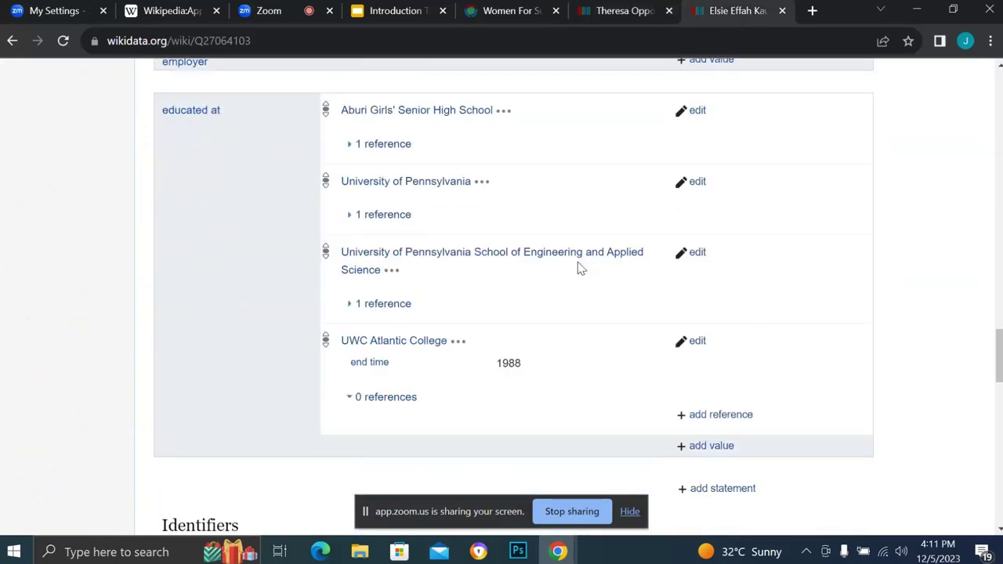
pyautogui.scroll(-2, 578, 268)
pyautogui.scroll(7, 577, 268)
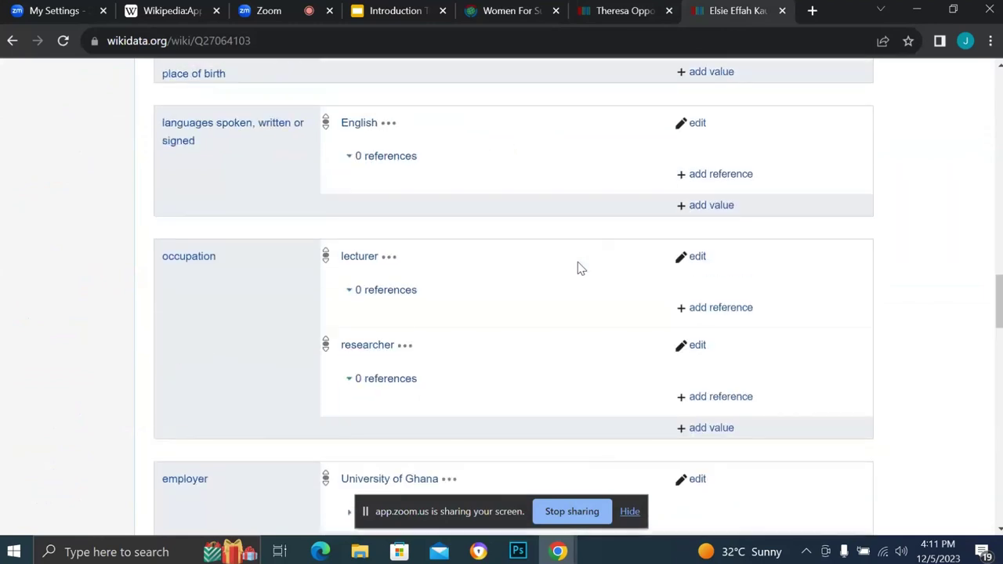
# Return to the businesswoman's item and check its statements from country of citizenship back up to the heading.
pyautogui.click(614, 12)
pyautogui.scroll(-5, 507, 304)
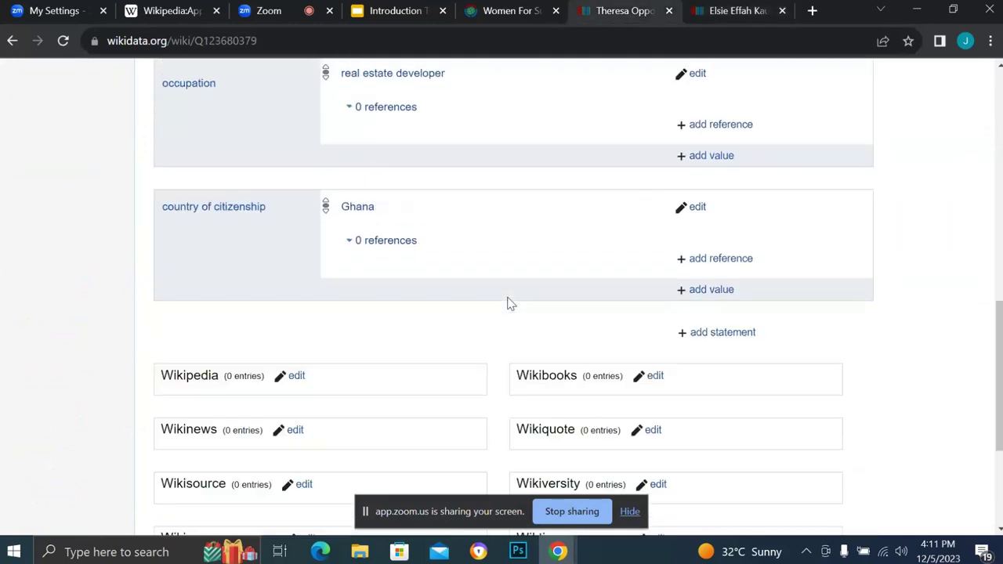
pyautogui.scroll(4, 507, 304)
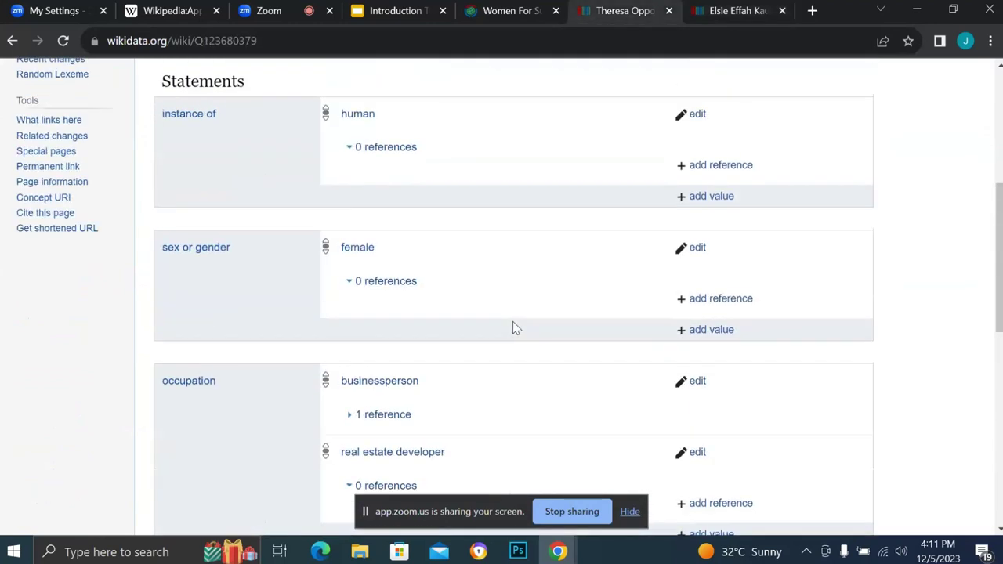
pyautogui.scroll(5, 512, 327)
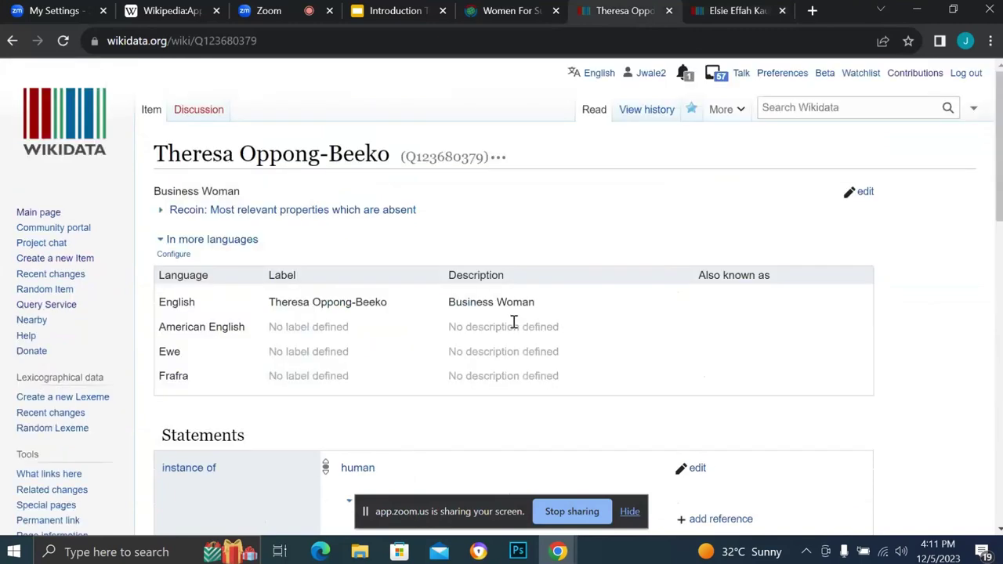
pyautogui.scroll(-8, 513, 322)
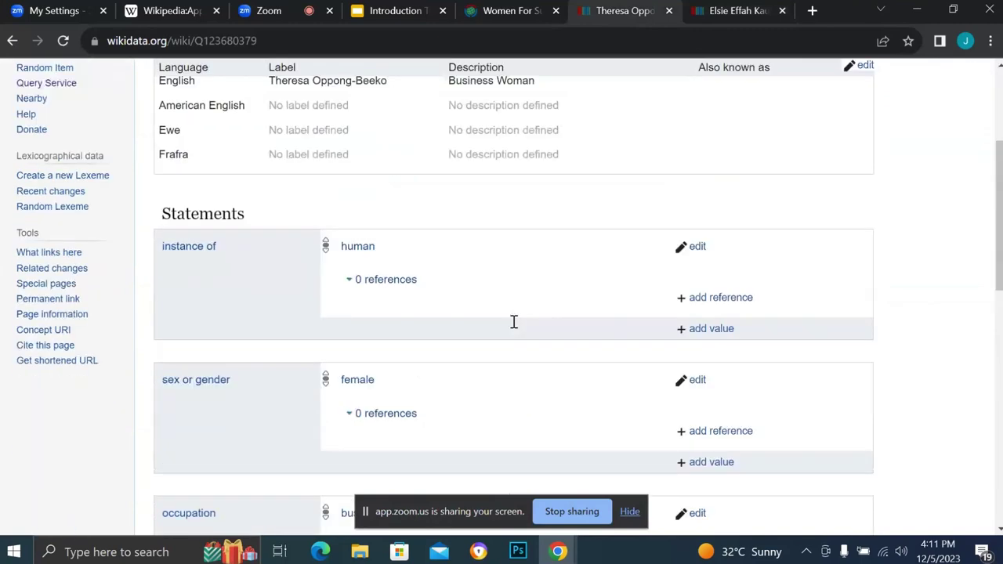
pyautogui.scroll(7, 512, 321)
pyautogui.scroll(1, 513, 327)
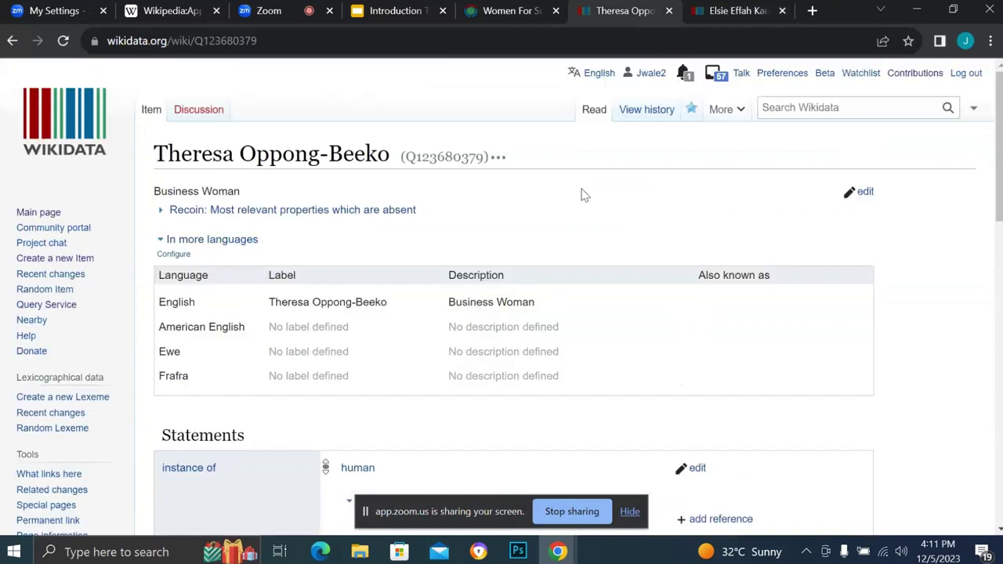
# Open the revision history of the businesswoman's item, examine the logged edits, and return to the item.
pyautogui.click(638, 118)
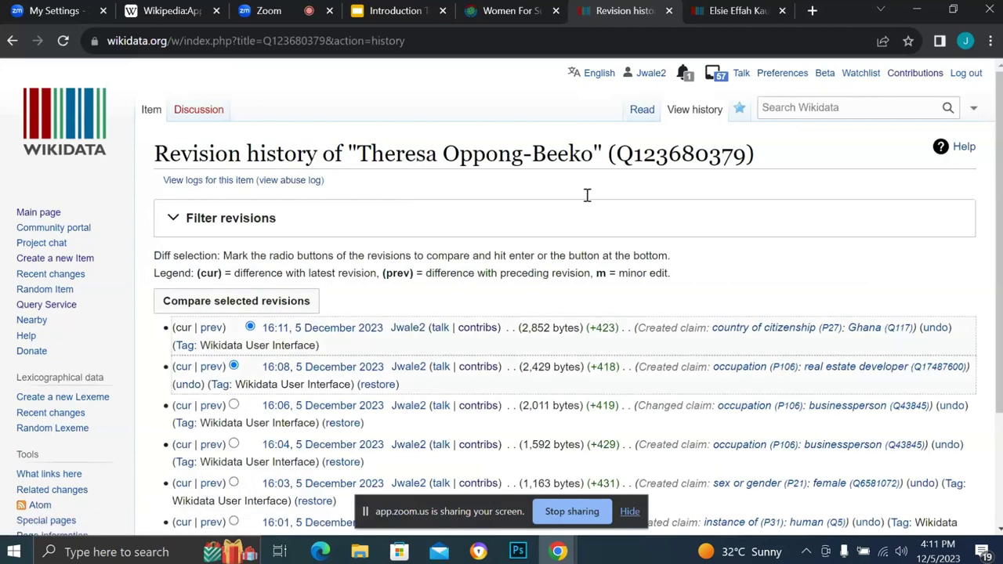
pyautogui.scroll(-2, 586, 195)
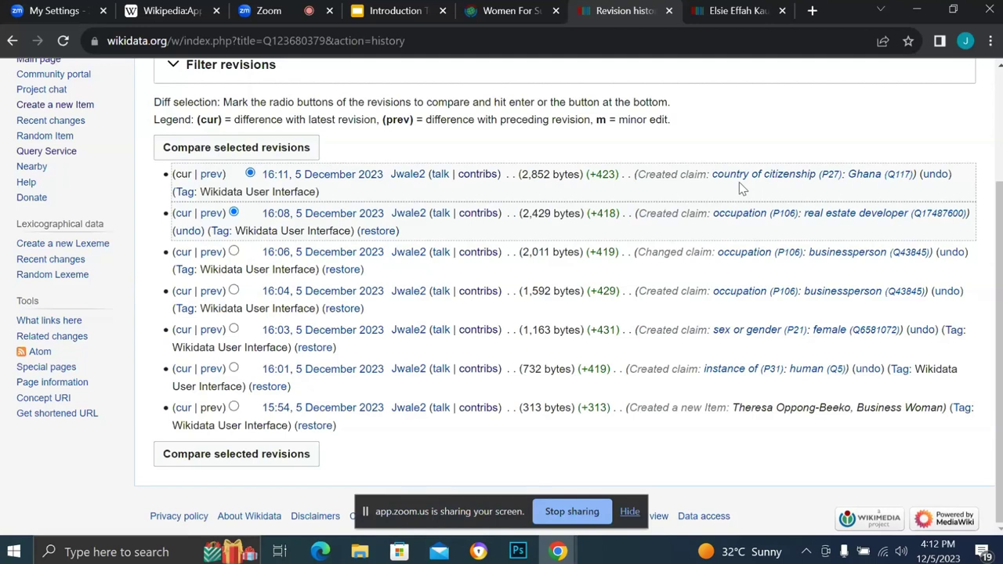
pyautogui.scroll(2, 714, 192)
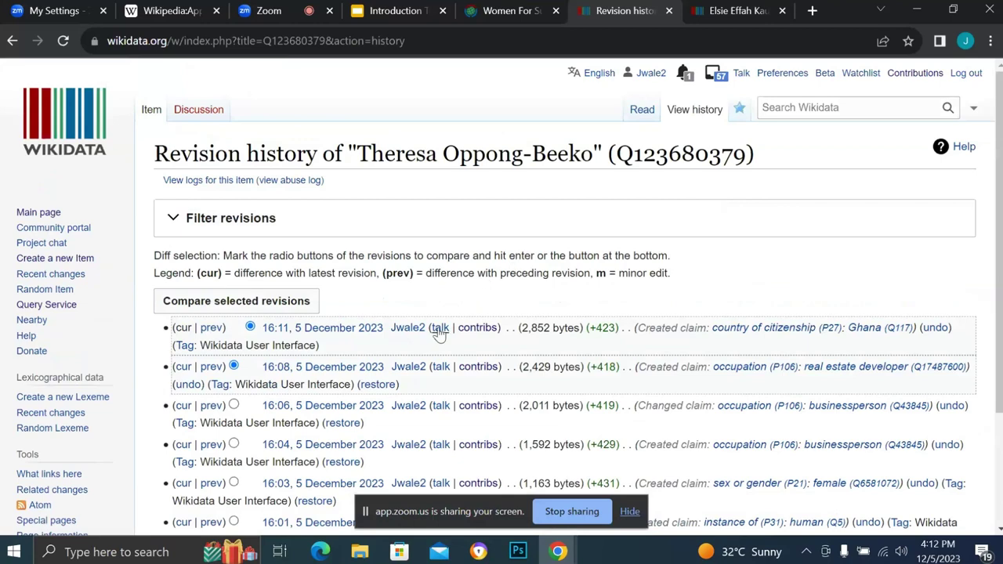
pyautogui.scroll(-2, 414, 335)
pyautogui.scroll(-1, 414, 335)
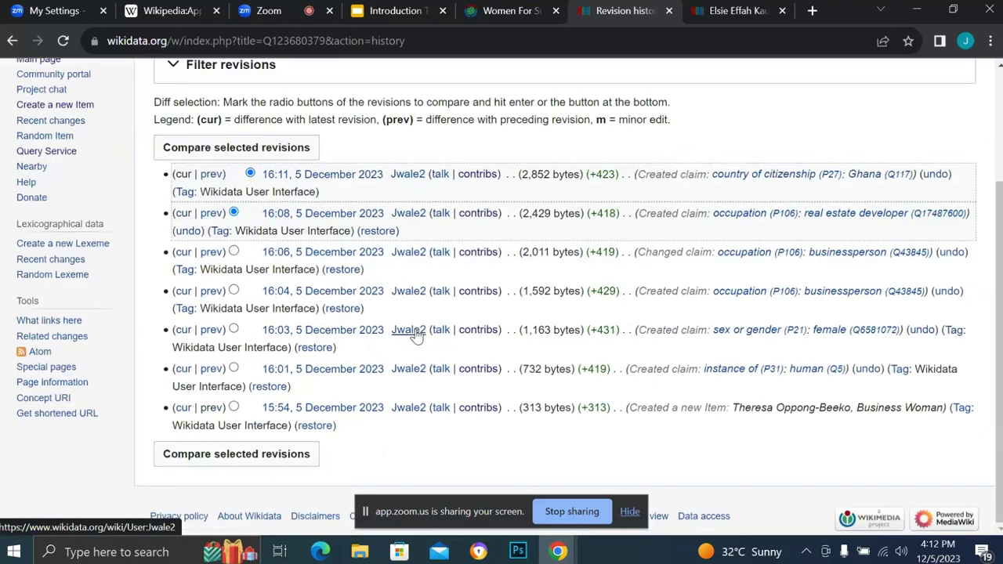
pyautogui.scroll(2, 409, 331)
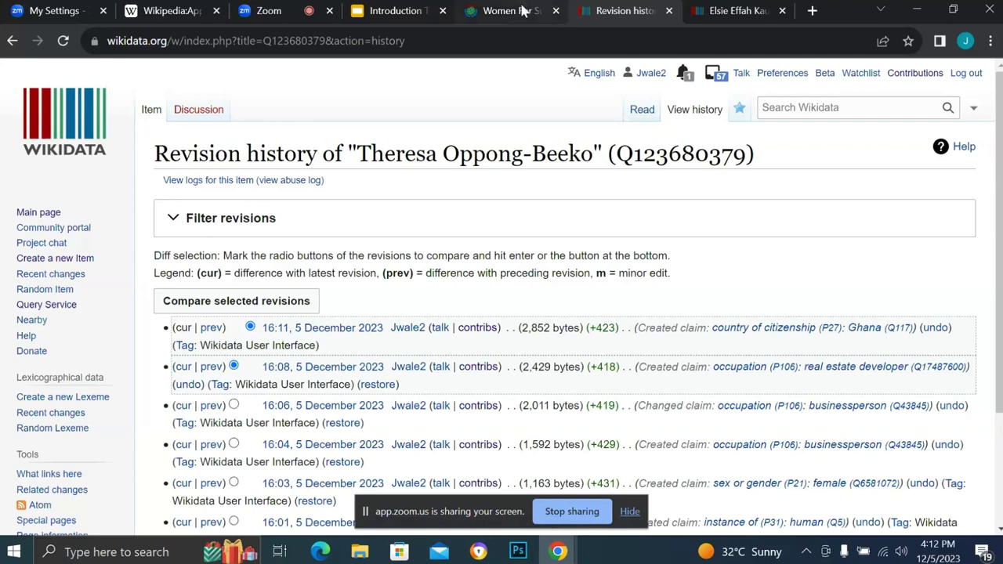
pyautogui.click(11, 41)
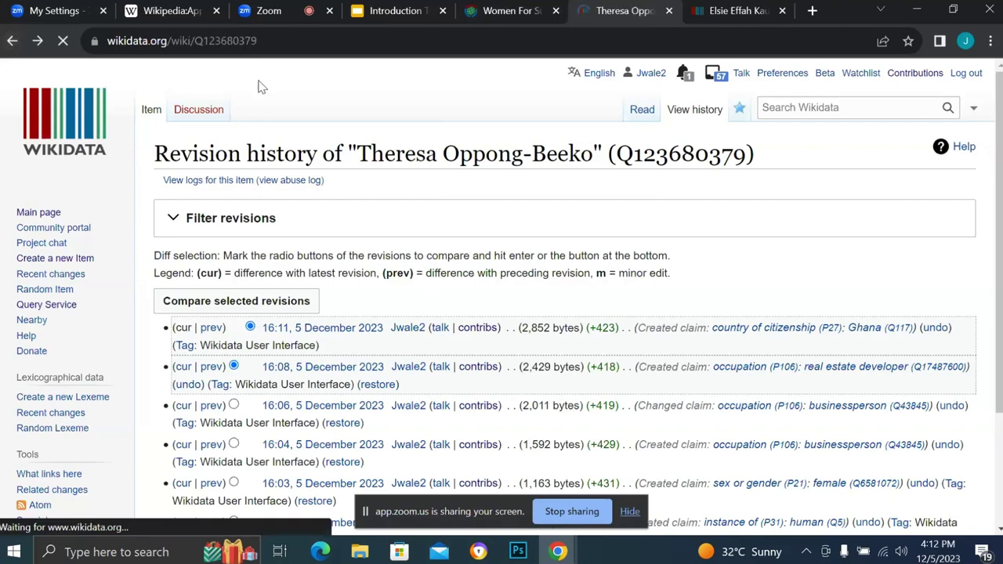
pyautogui.scroll(-2, 549, 369)
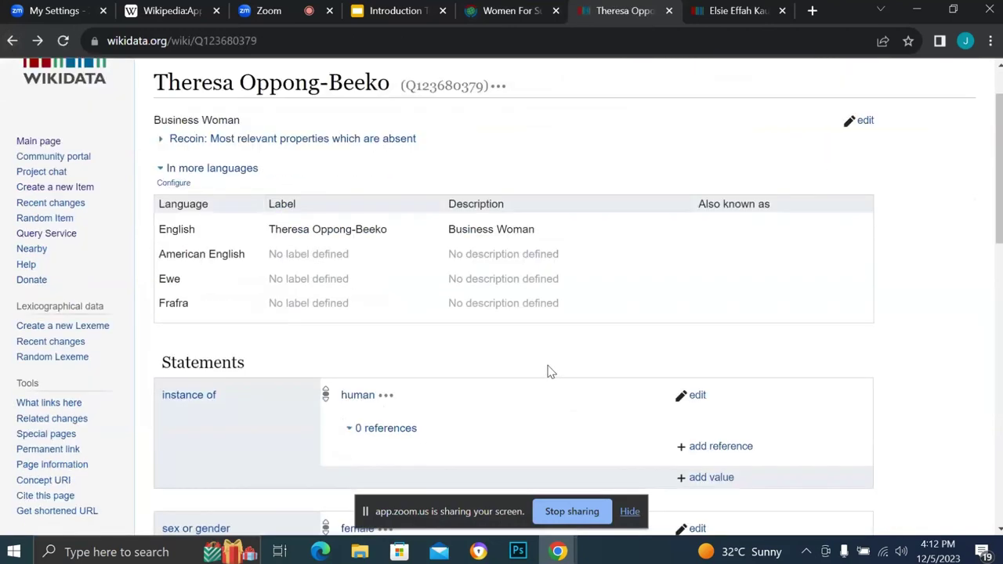
pyautogui.scroll(2, 548, 372)
# Browse the Women For Sustainability Africa article list and check the item page linked for the photographer in Wikidata row 44.
pyautogui.moveTo(506, 16)
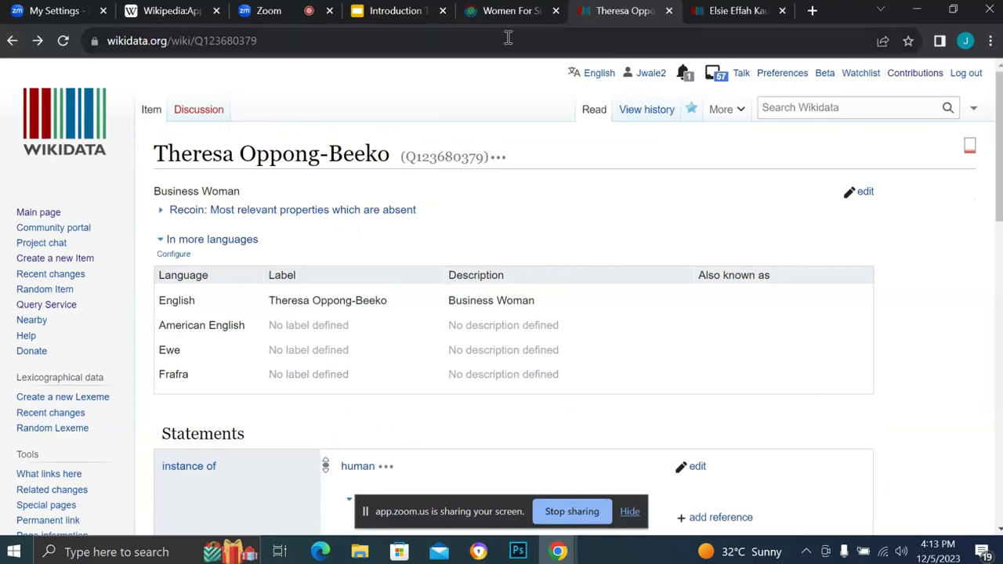
pyautogui.click(504, 11)
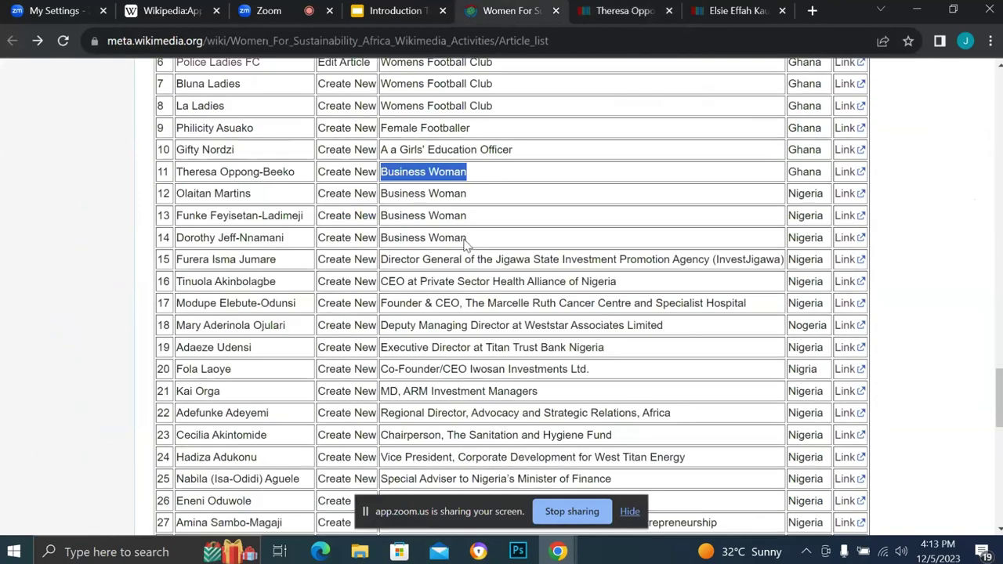
pyautogui.scroll(-3, 465, 245)
pyautogui.scroll(3, 466, 245)
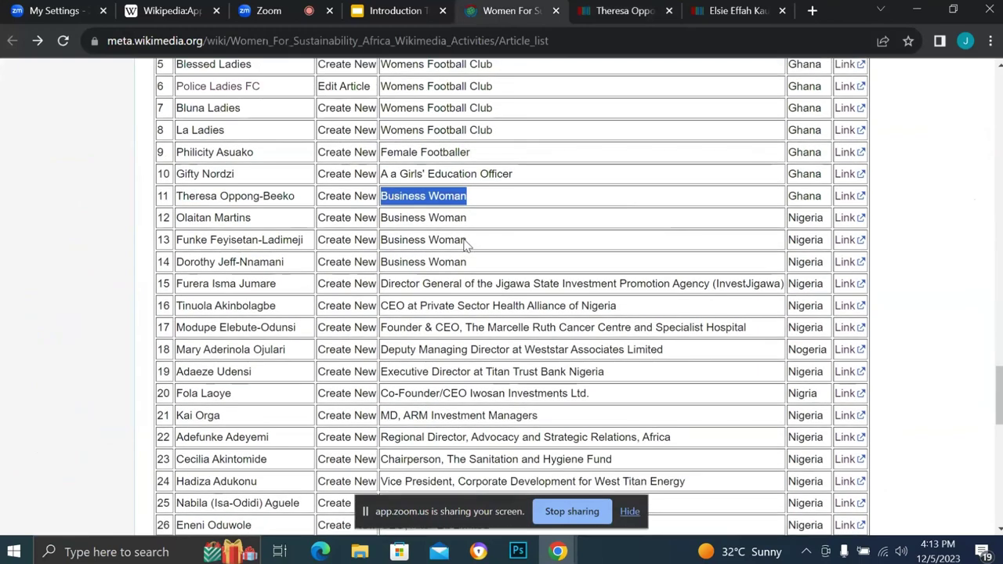
pyautogui.scroll(-3, 466, 242)
pyautogui.scroll(-2, 464, 245)
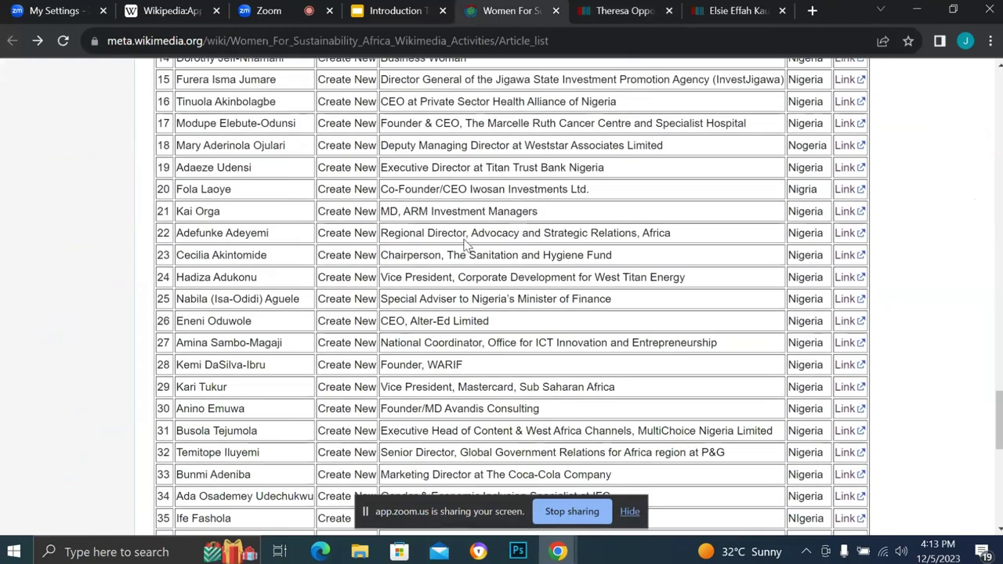
pyautogui.scroll(-1, 465, 245)
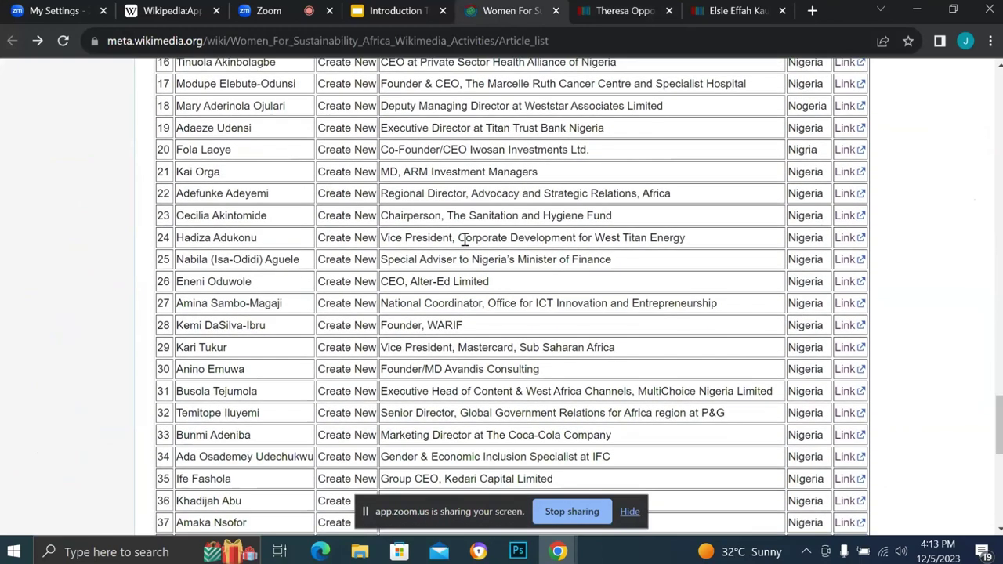
pyautogui.scroll(5, 465, 245)
pyautogui.scroll(6, 466, 243)
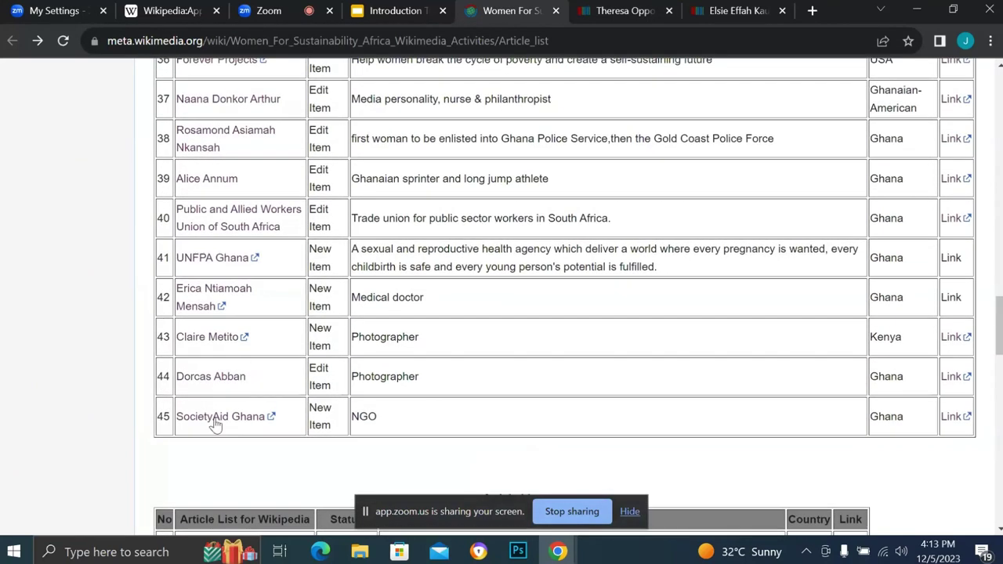
pyautogui.click(229, 380)
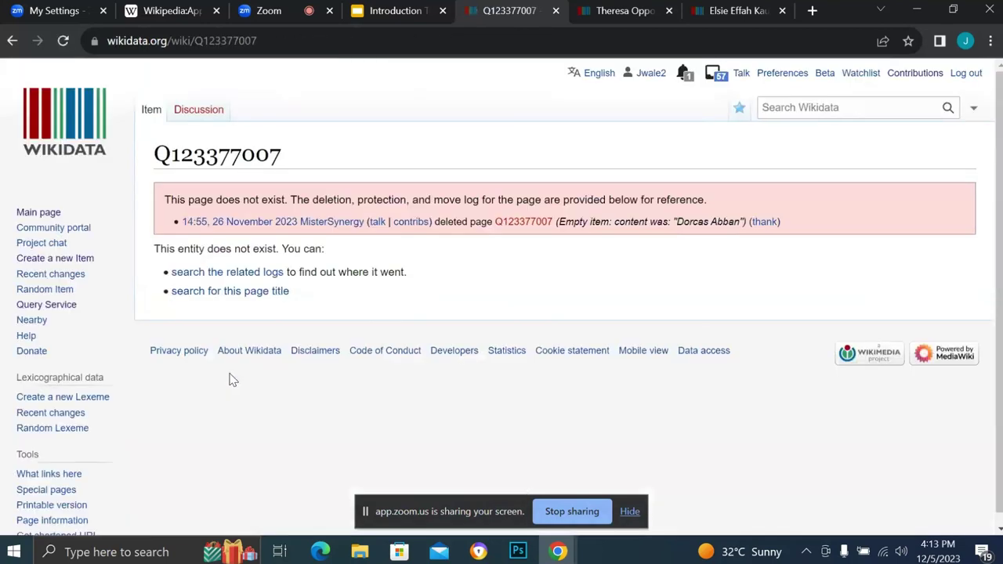
pyautogui.click(15, 42)
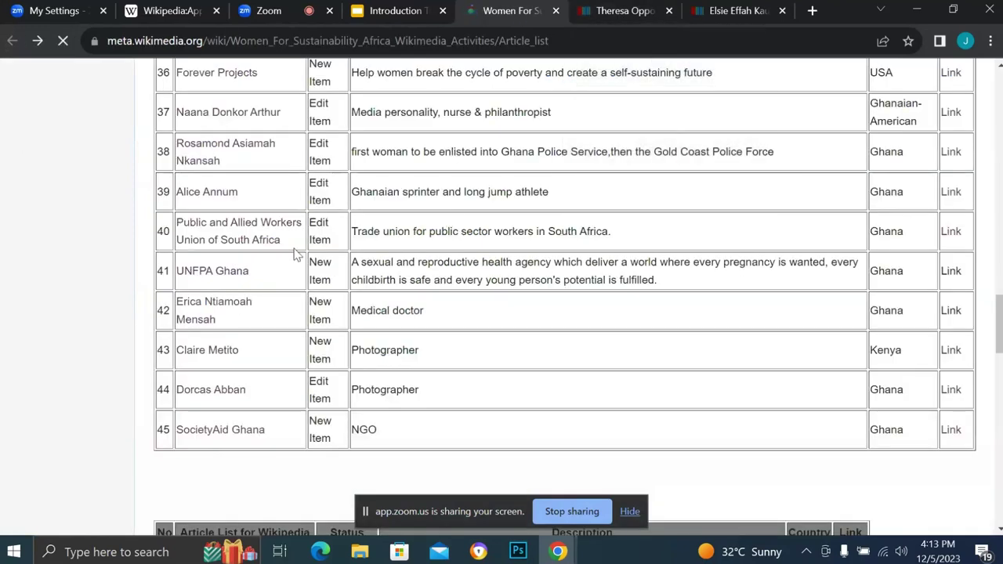
# Open the new-item link for "Forever Projects" in row 36 of the Wikidata list in a separate tab.
pyautogui.scroll(1, 233, 247)
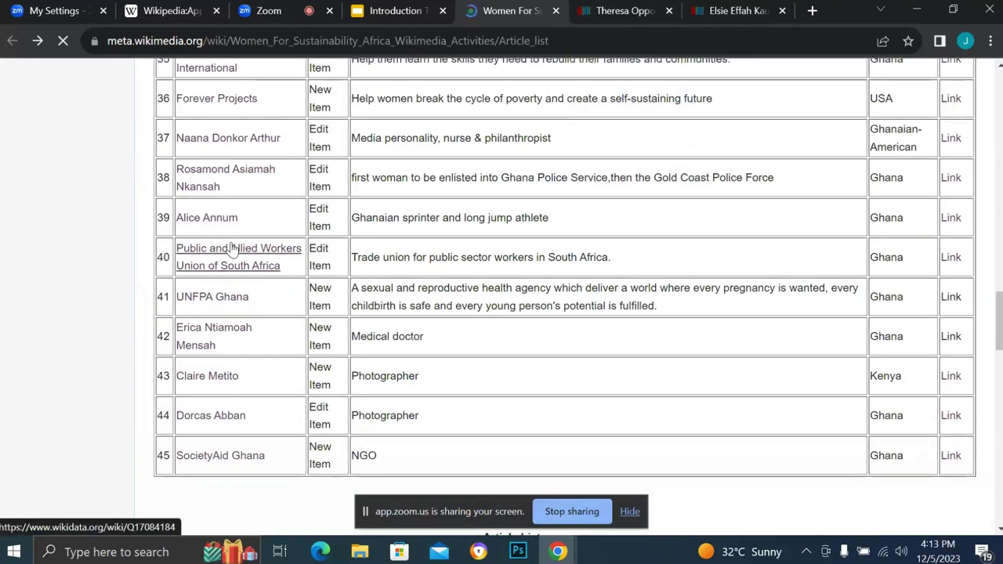
pyautogui.scroll(4, 232, 247)
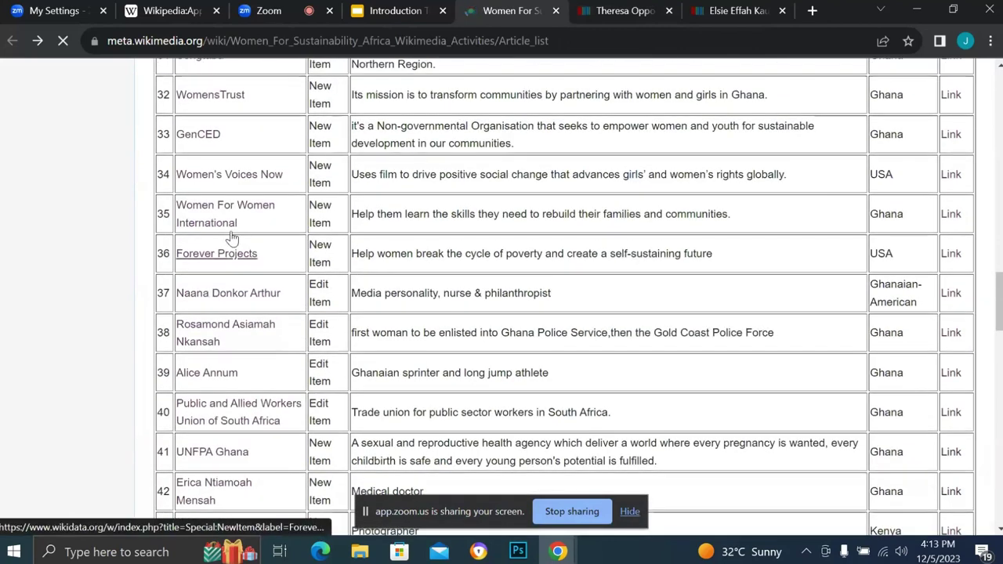
pyautogui.rightClick(232, 233)
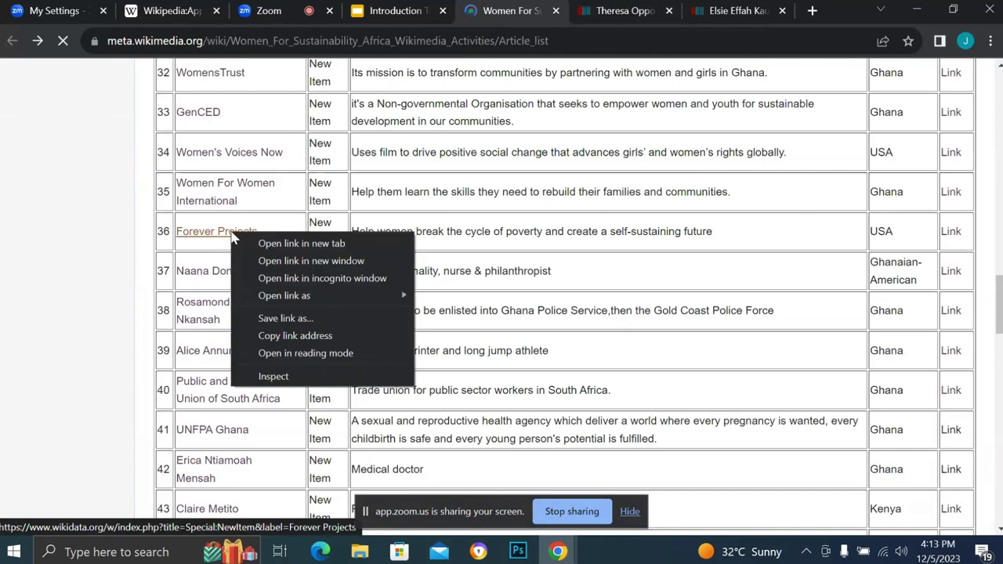
pyautogui.click(247, 244)
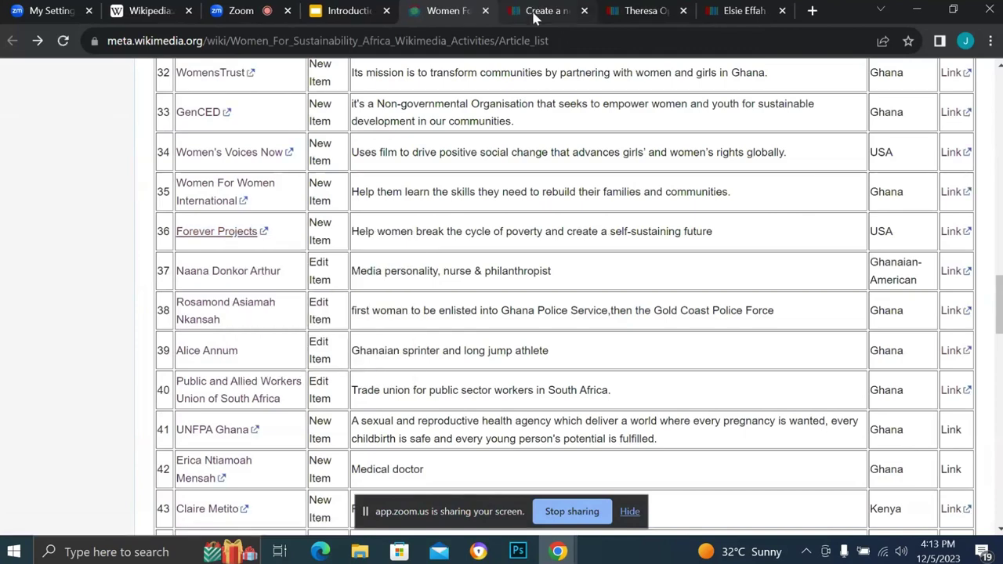
# Copy the label "Forever Projects" from the new-item form and look it up in Wikidata's search from the model item's page.
pyautogui.click(533, 16)
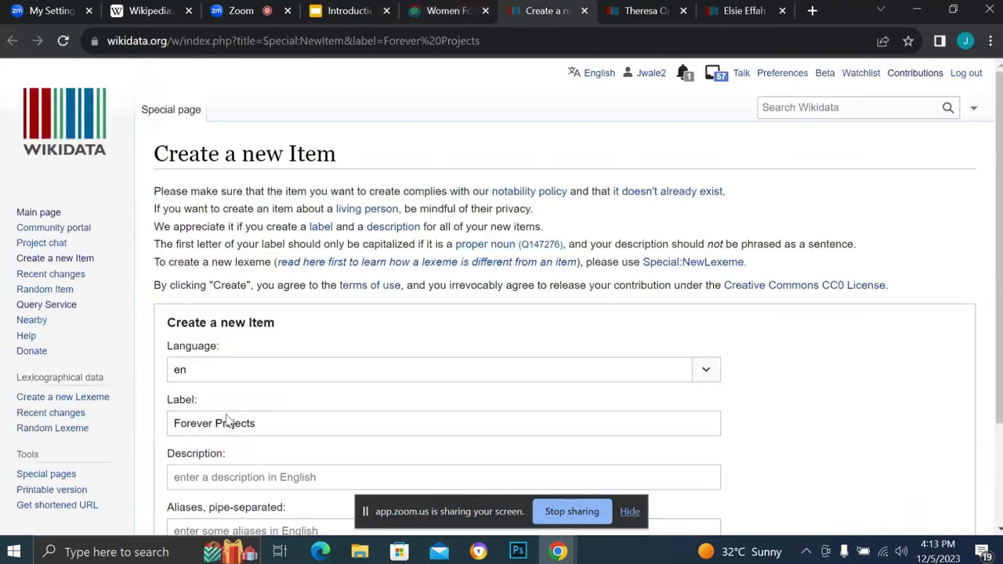
pyautogui.moveTo(273, 426); pyautogui.dragTo(168, 421)
pyautogui.hotkey('ctrl', 'c')
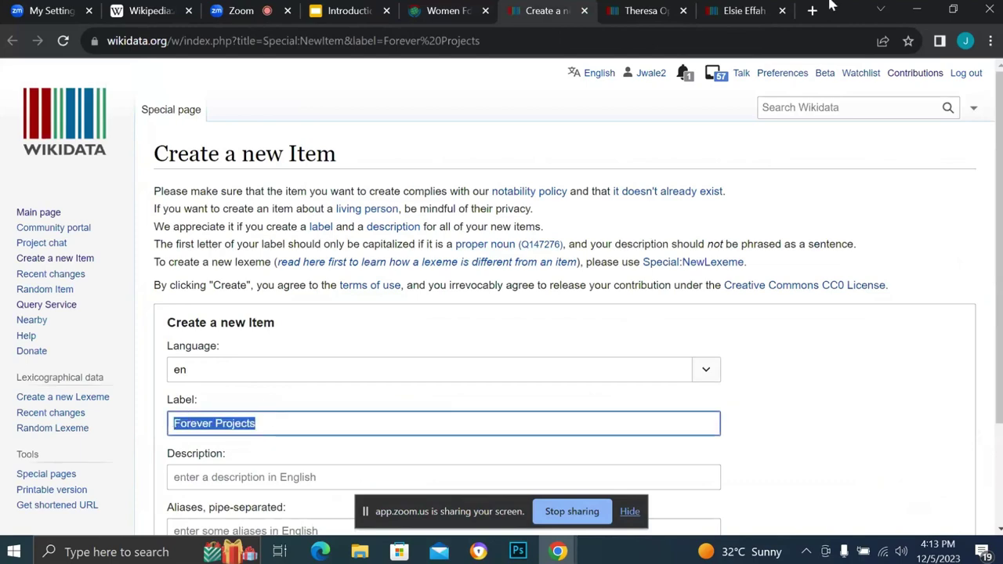
pyautogui.click(748, 9)
pyautogui.scroll(4, 723, 130)
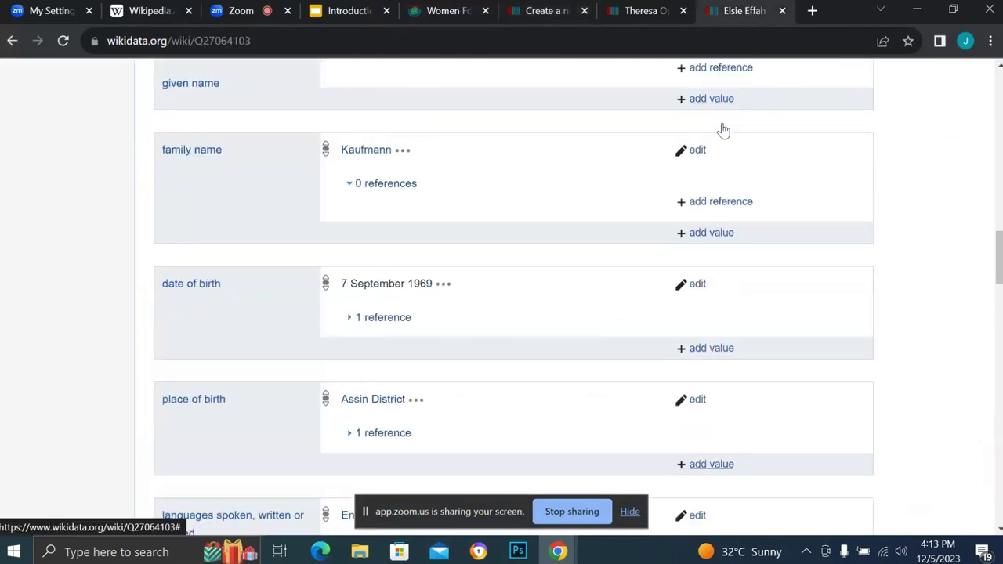
pyautogui.scroll(12, 722, 128)
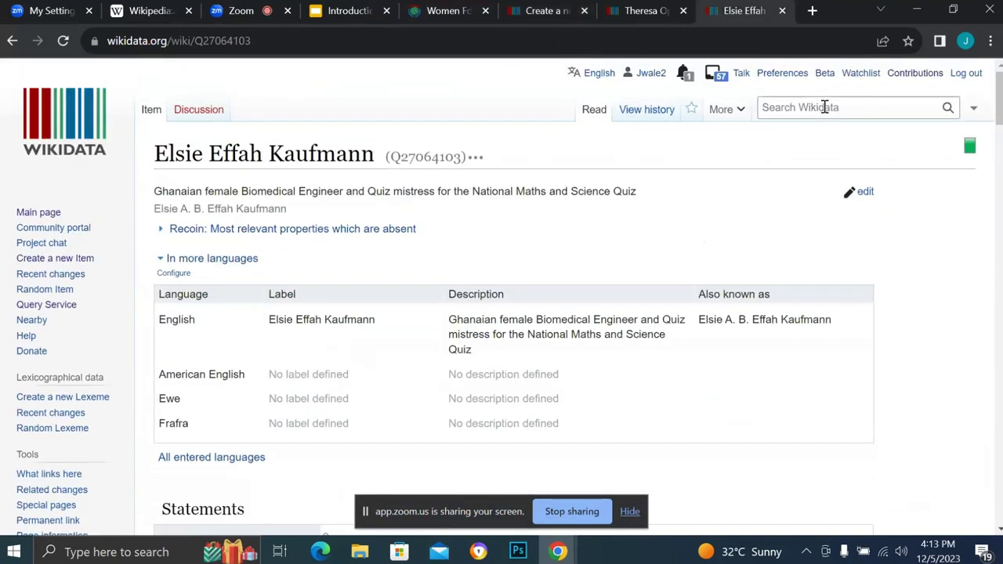
pyautogui.click(824, 107)
pyautogui.hotkey('ctrl', 'v')
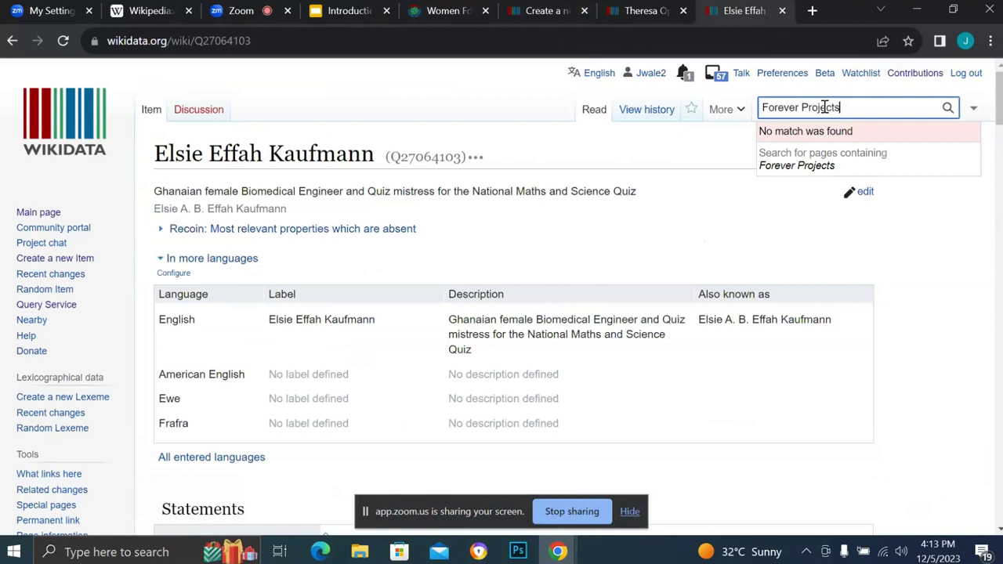
# Search Google for "Forever Projects" in place of the model item's page.
pyautogui.click(448, 9)
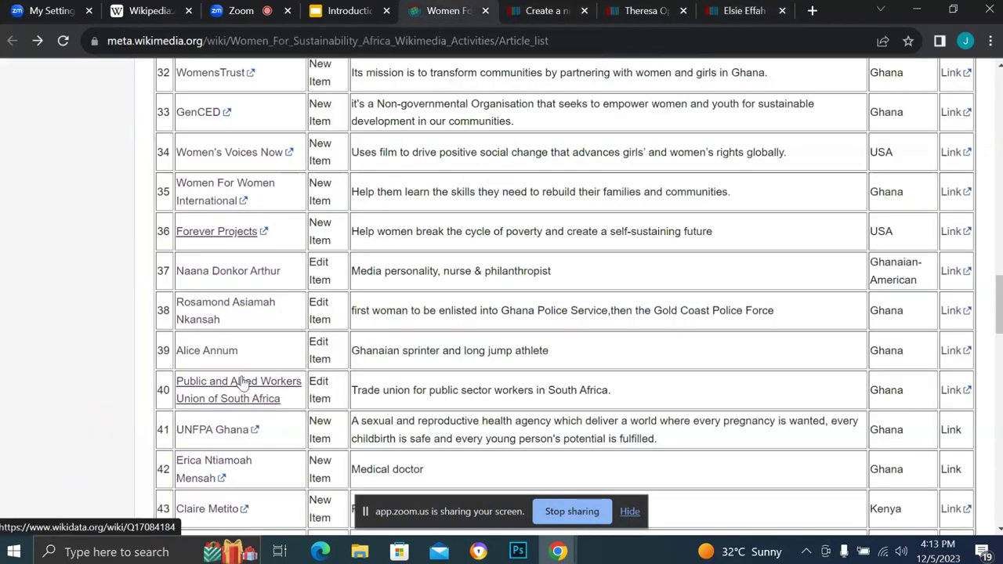
pyautogui.click(760, 17)
pyautogui.click(749, 39)
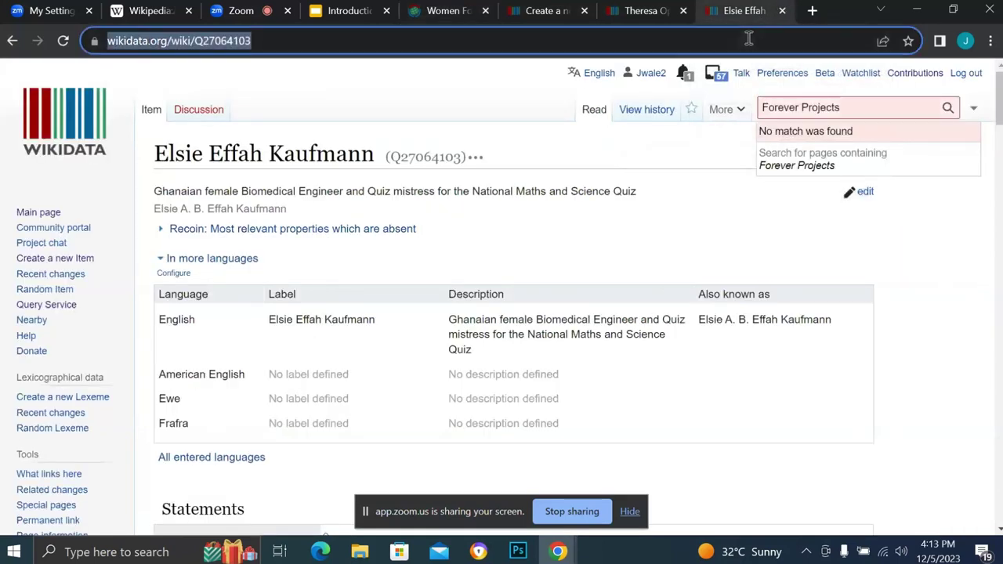
pyautogui.hotkey('ctrl', 'v')
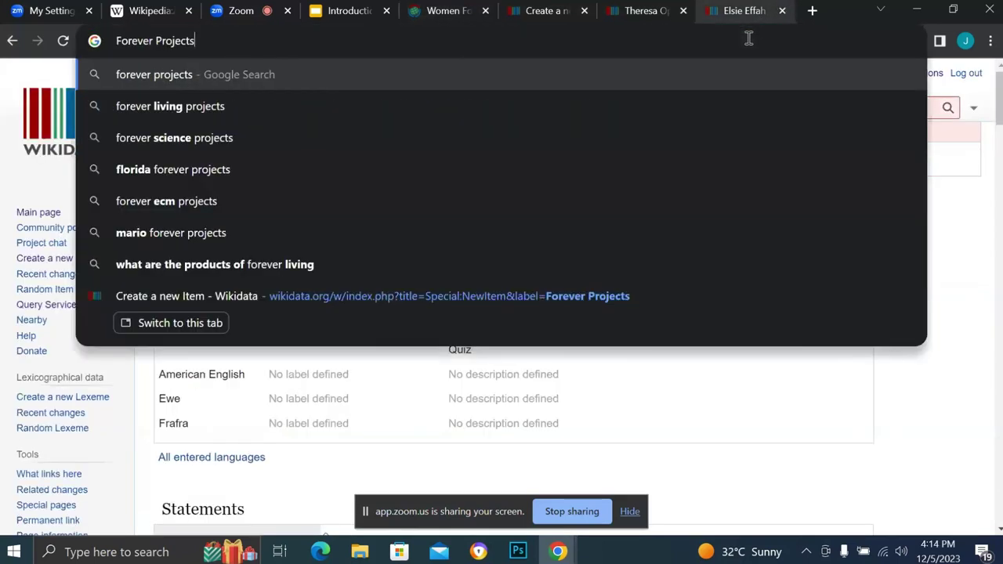
pyautogui.press('Return')
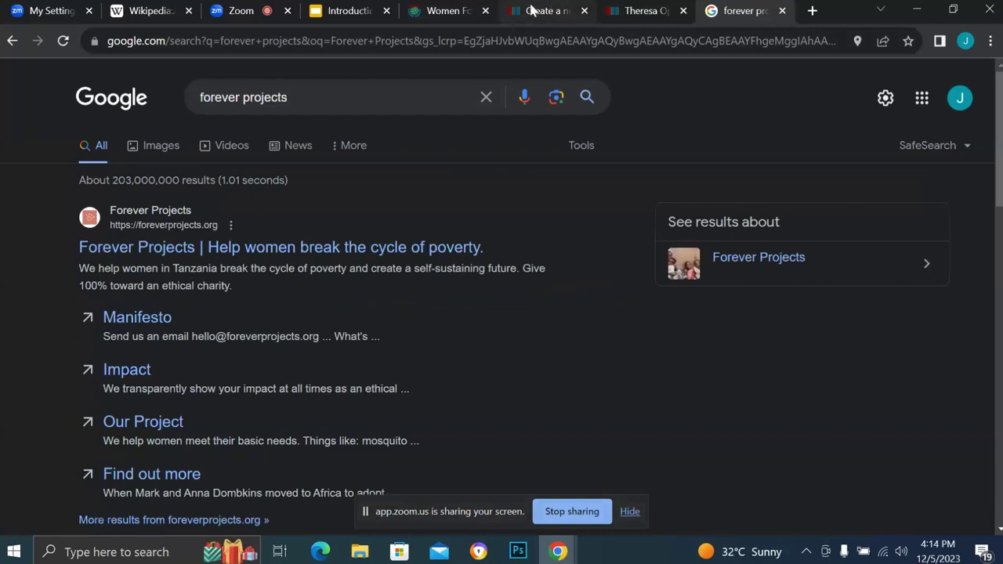
# Return to the Women For Sustainability Africa article list and examine its Wikidata entries from row 1 down to the rows around 36.
pyautogui.click(554, 7)
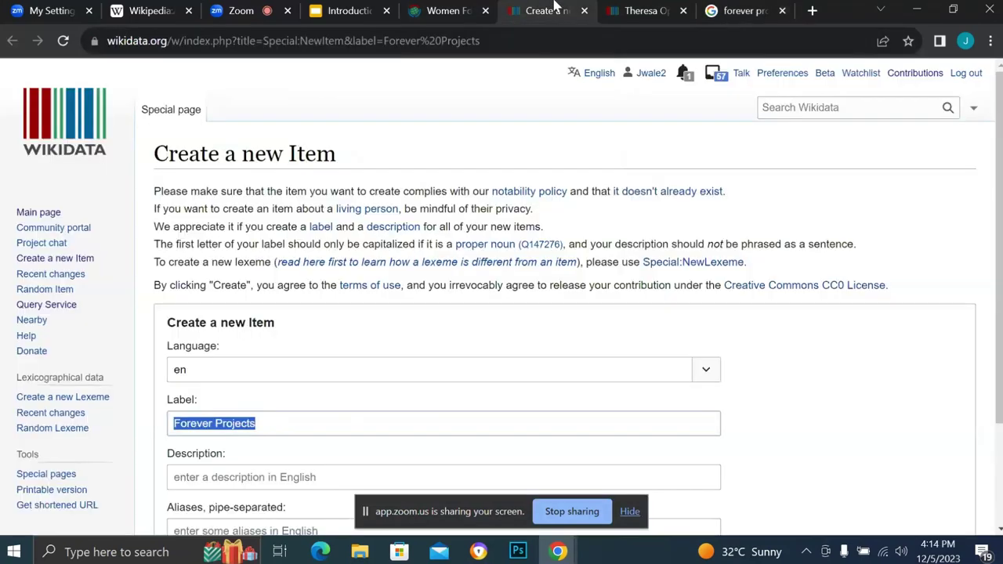
pyautogui.click(647, 10)
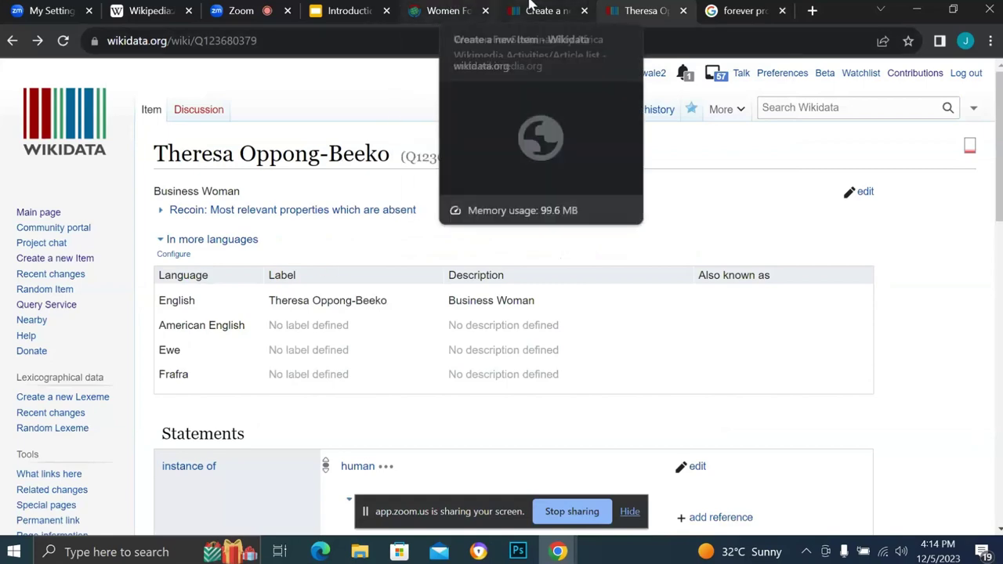
pyautogui.click(453, 9)
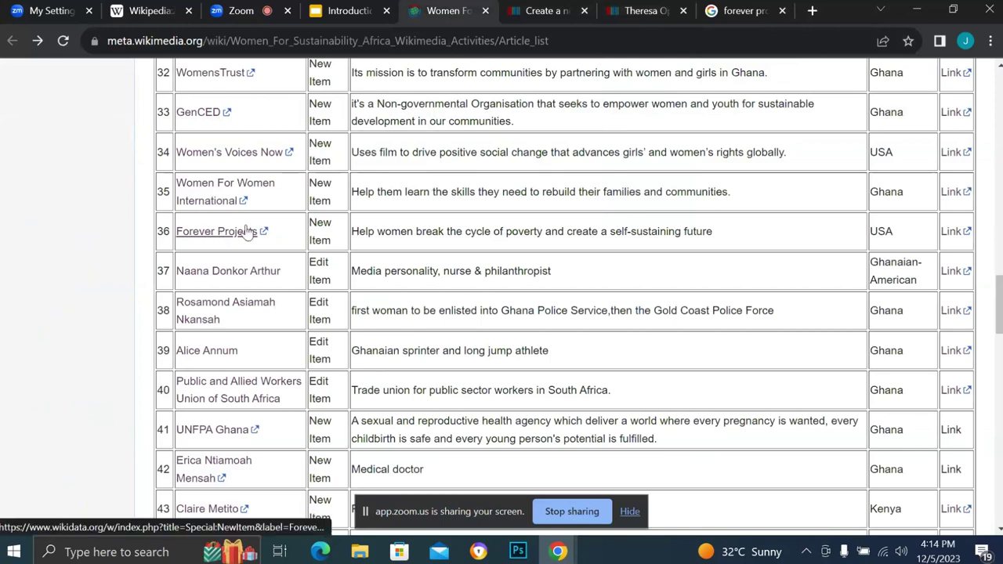
pyautogui.scroll(10, 247, 231)
pyautogui.scroll(6, 247, 231)
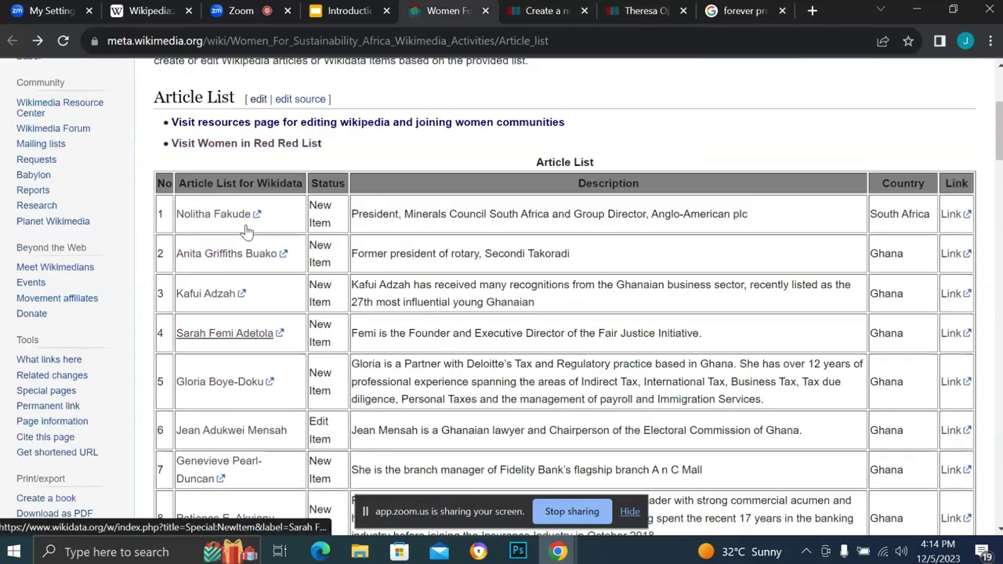
pyautogui.scroll(-11, 246, 231)
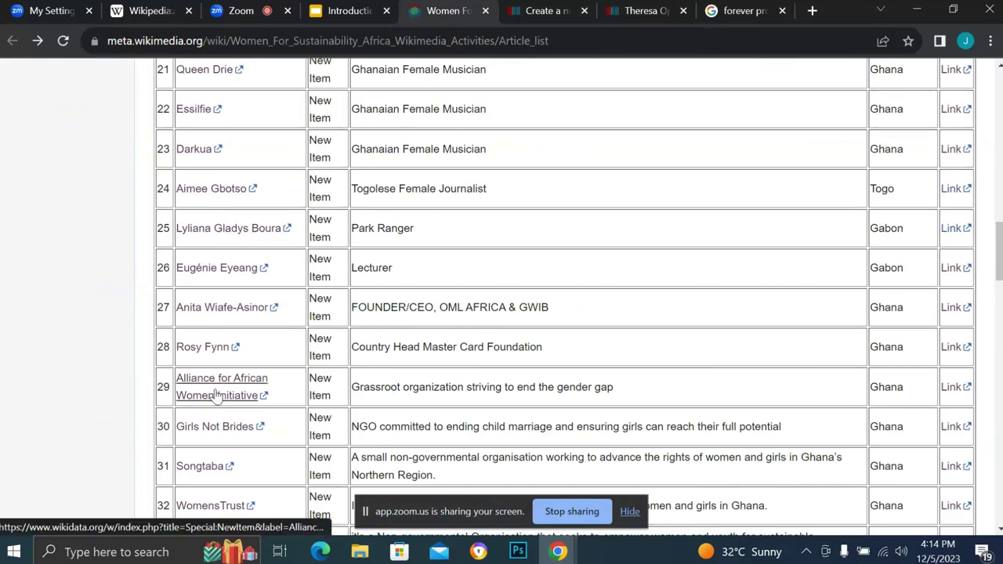
pyautogui.scroll(-1, 218, 395)
pyautogui.scroll(4, 218, 395)
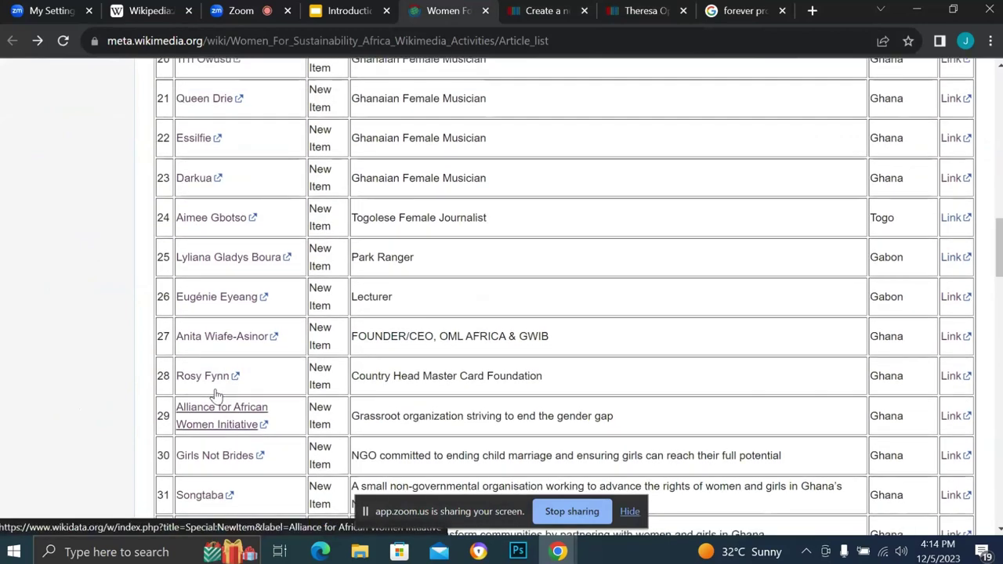
pyautogui.scroll(1, 218, 396)
pyautogui.scroll(-7, 217, 396)
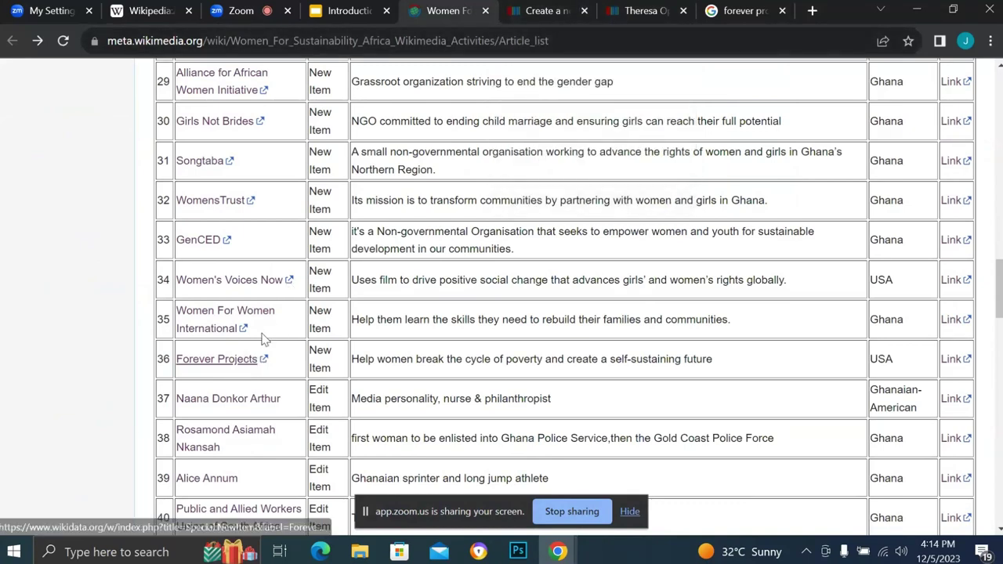
pyautogui.scroll(1, 262, 336)
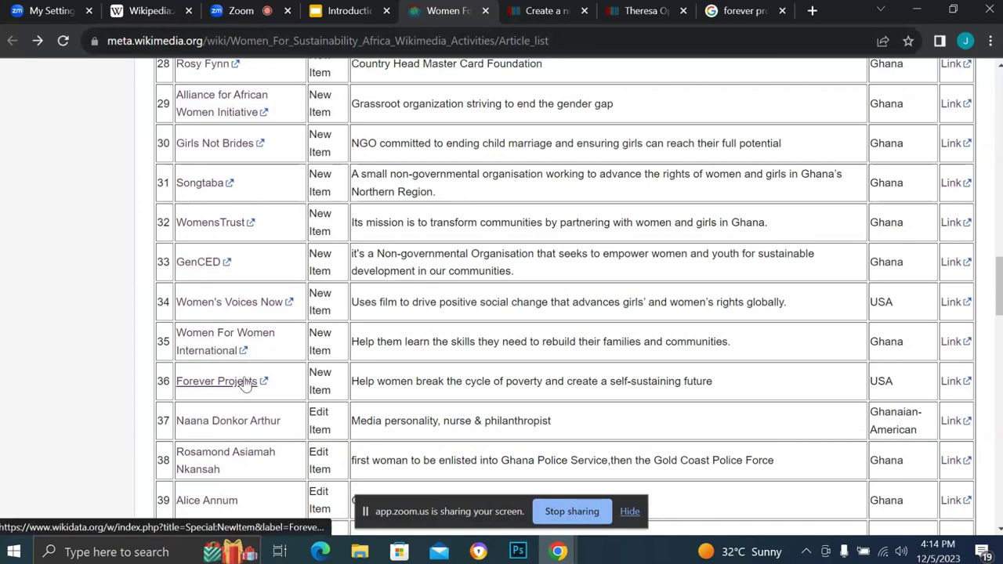
pyautogui.scroll(-1, 244, 387)
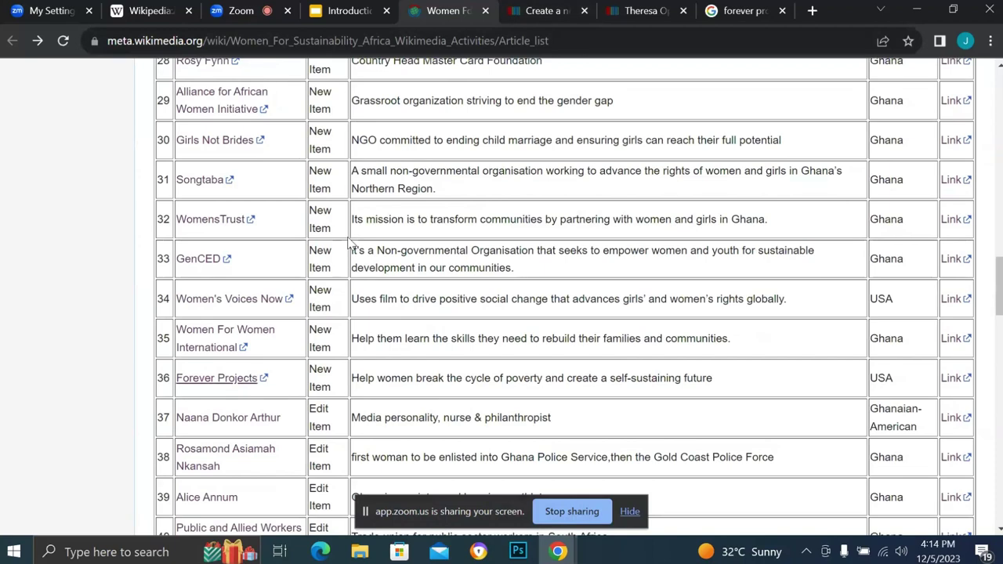
# Run a full Wikidata search for "Forever Projects" from the businesswoman's item and look through the results for an existing entry.
pyautogui.click(638, 11)
pyautogui.click(848, 100)
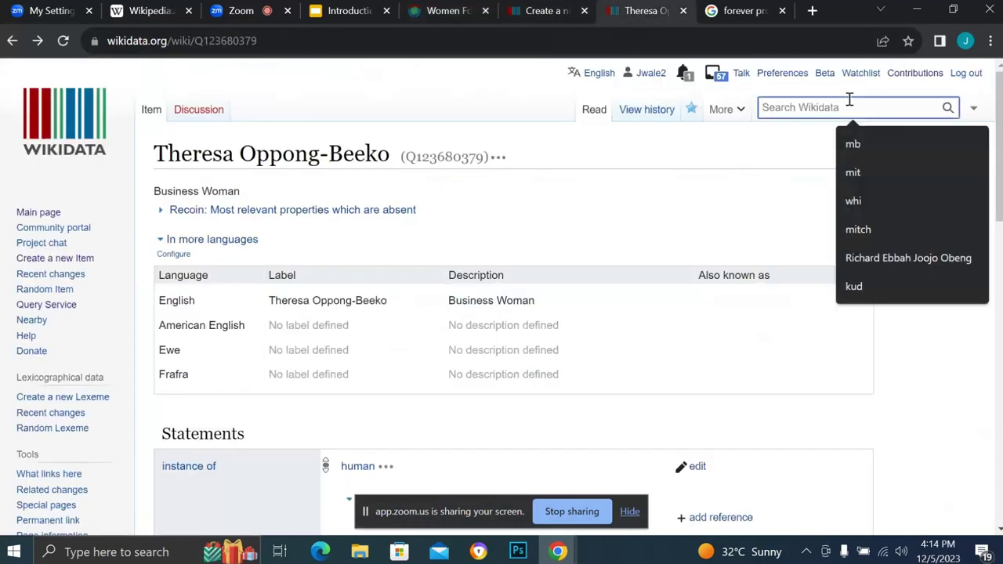
pyautogui.write('Forever Projects')
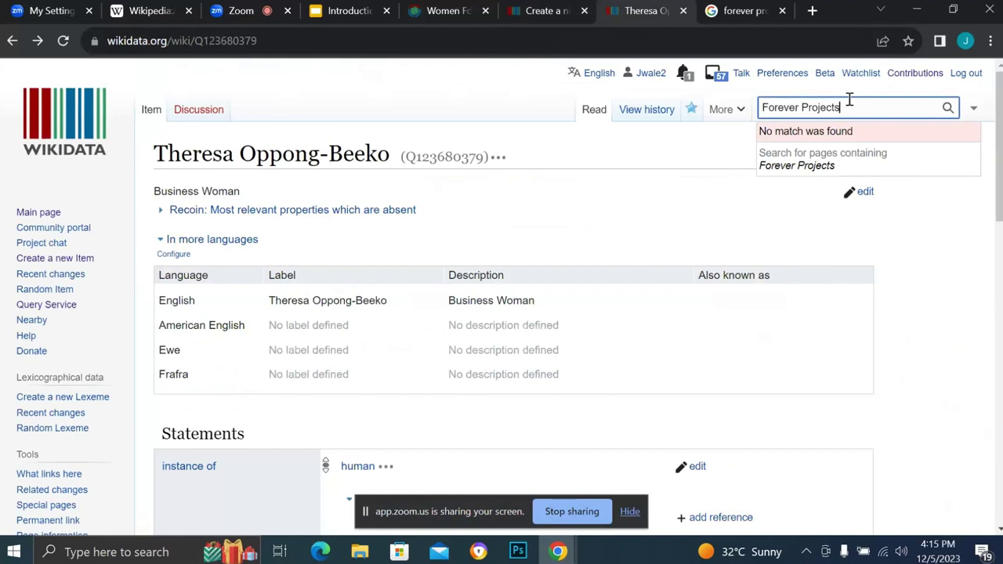
pyautogui.press('Return')
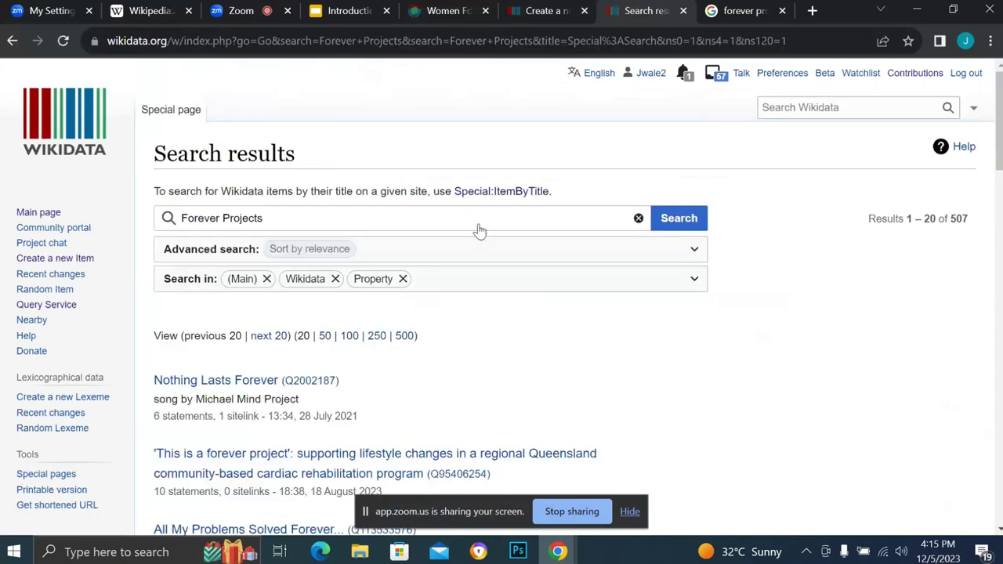
pyautogui.scroll(-1, 329, 352)
pyautogui.scroll(-1, 342, 231)
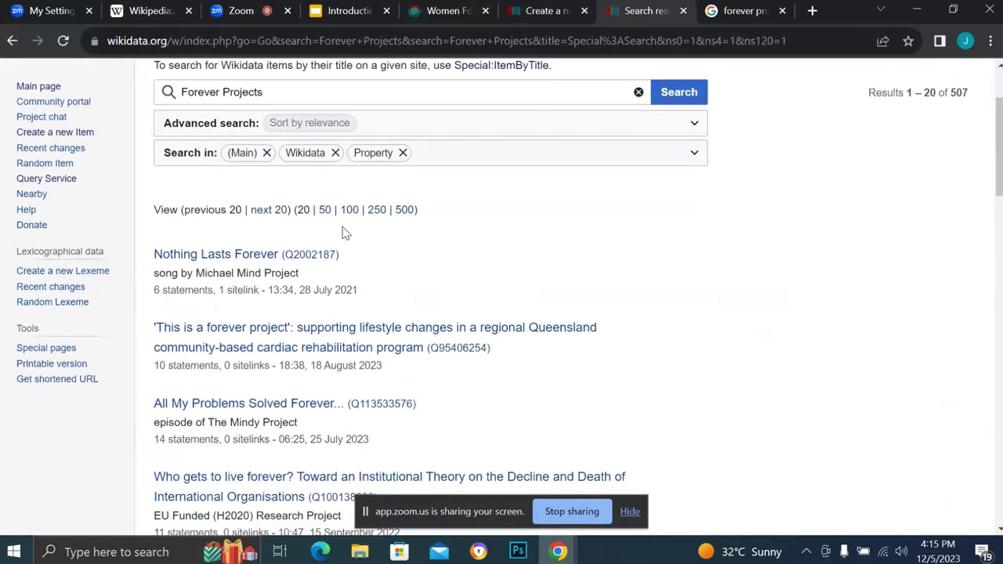
pyautogui.scroll(1, 342, 230)
pyautogui.scroll(-2, 255, 329)
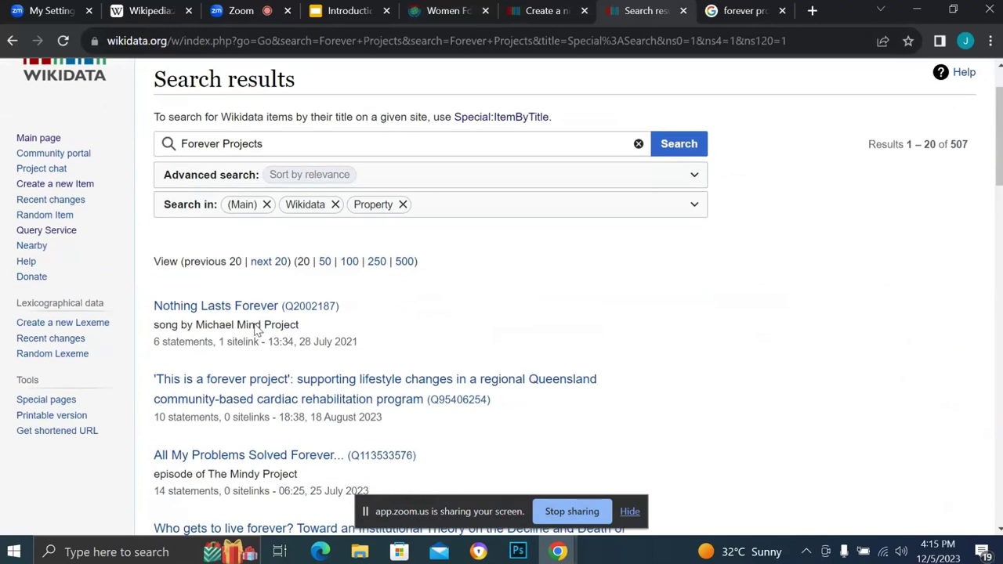
pyautogui.scroll(1, 255, 329)
pyautogui.scroll(-3, 255, 329)
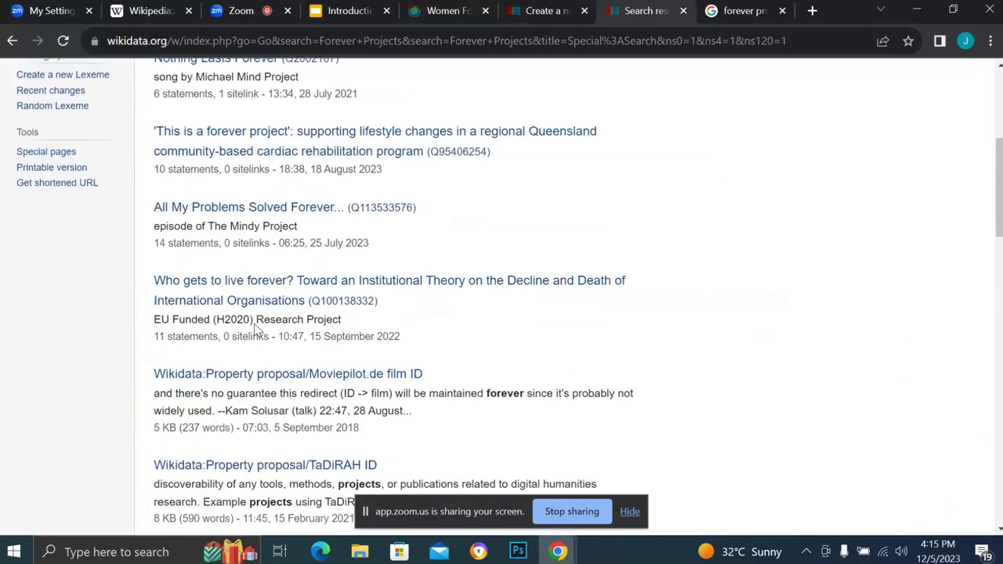
pyautogui.scroll(4, 256, 328)
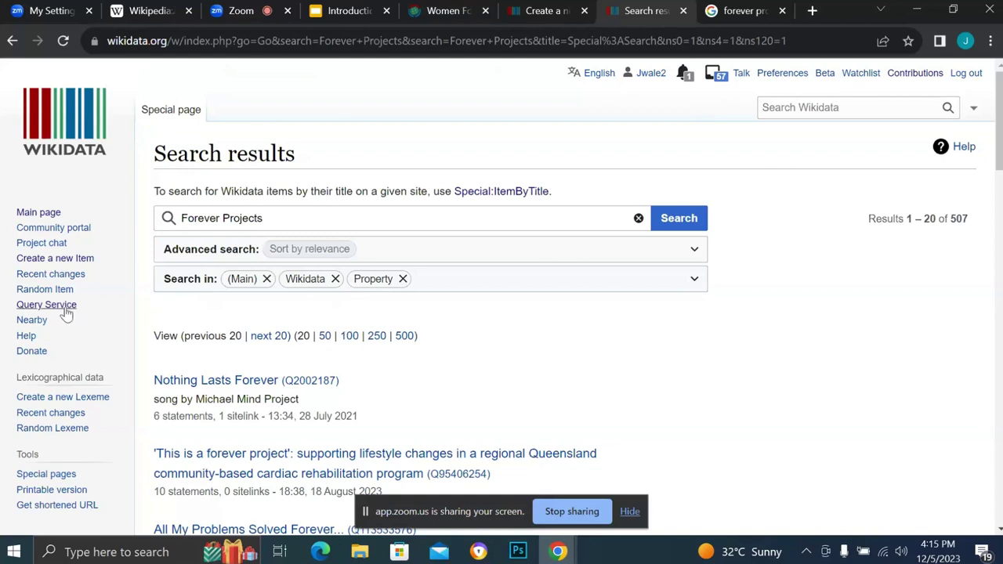
# Open Wikidata's blank form for creating a new item and review its language, label, description and alias fields.
pyautogui.click(67, 263)
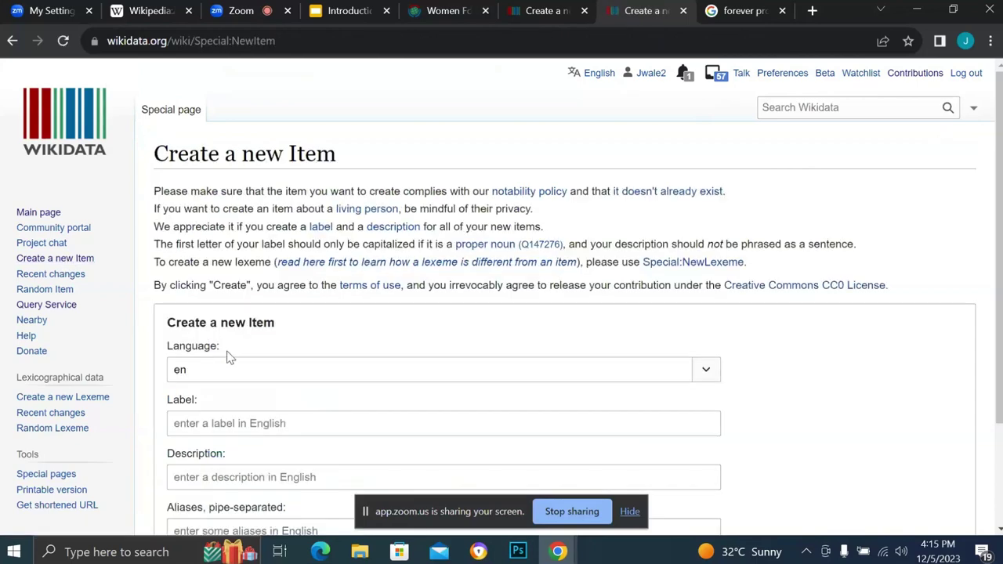
pyautogui.scroll(-2, 227, 353)
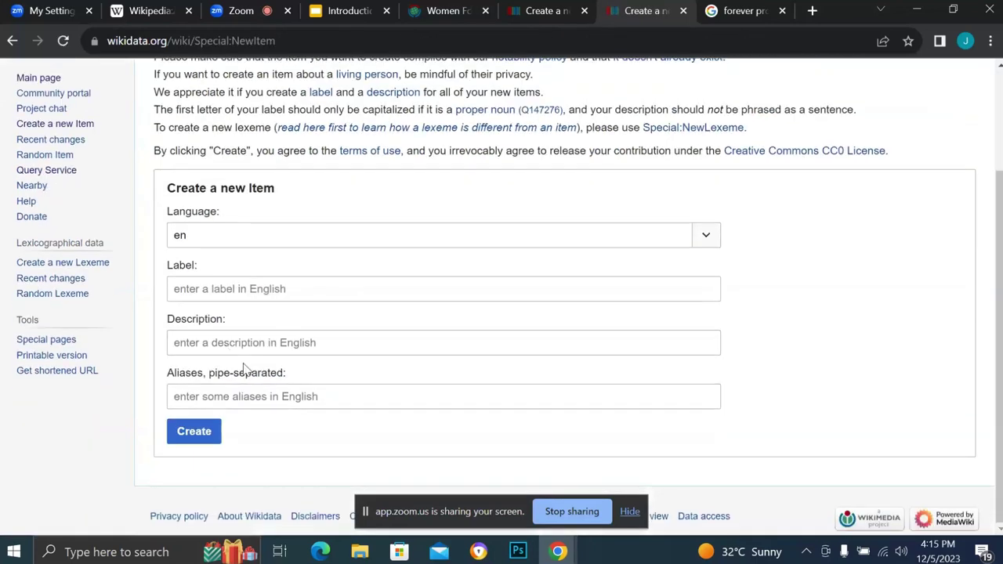
pyautogui.scroll(1, 243, 366)
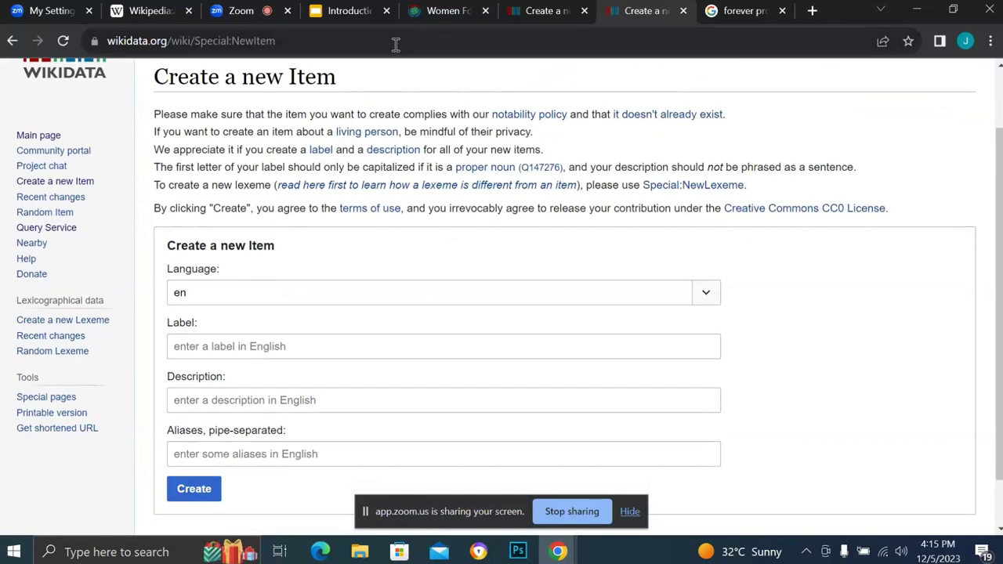
# Close the pre-filled "Forever Projects" form and reopen it in a separate tab from row 36 of the article list.
pyautogui.click(535, 9)
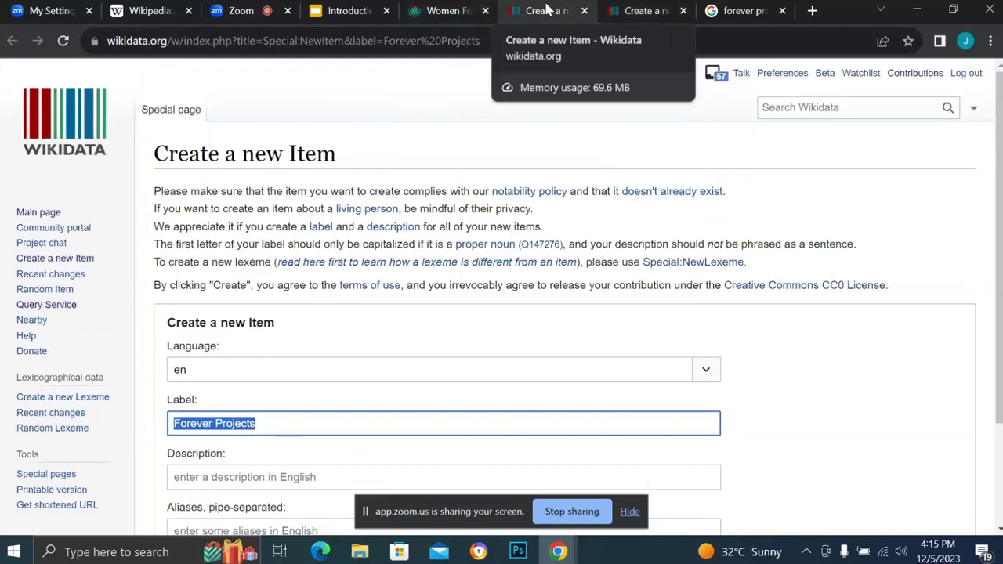
pyautogui.click(584, 11)
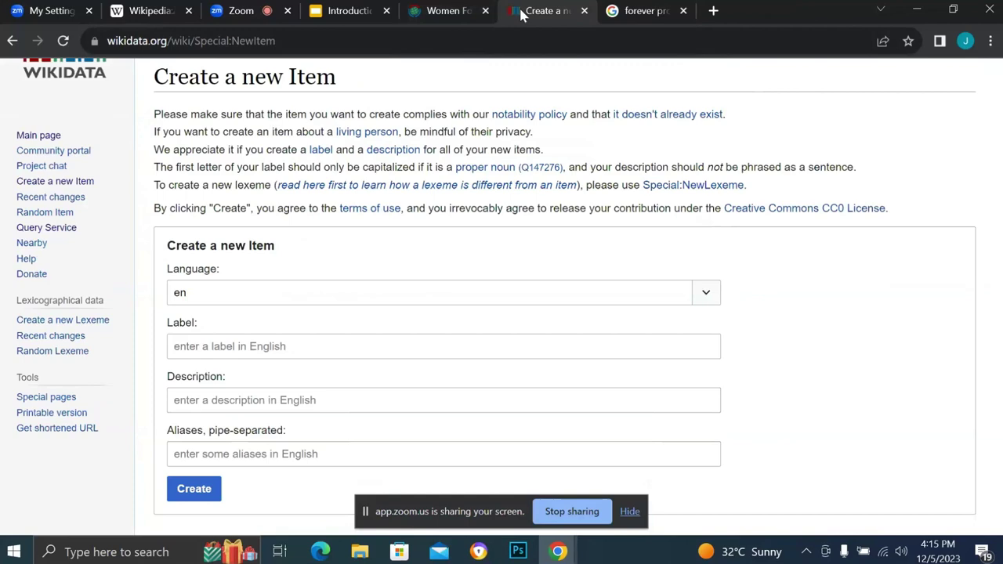
pyautogui.click(435, 10)
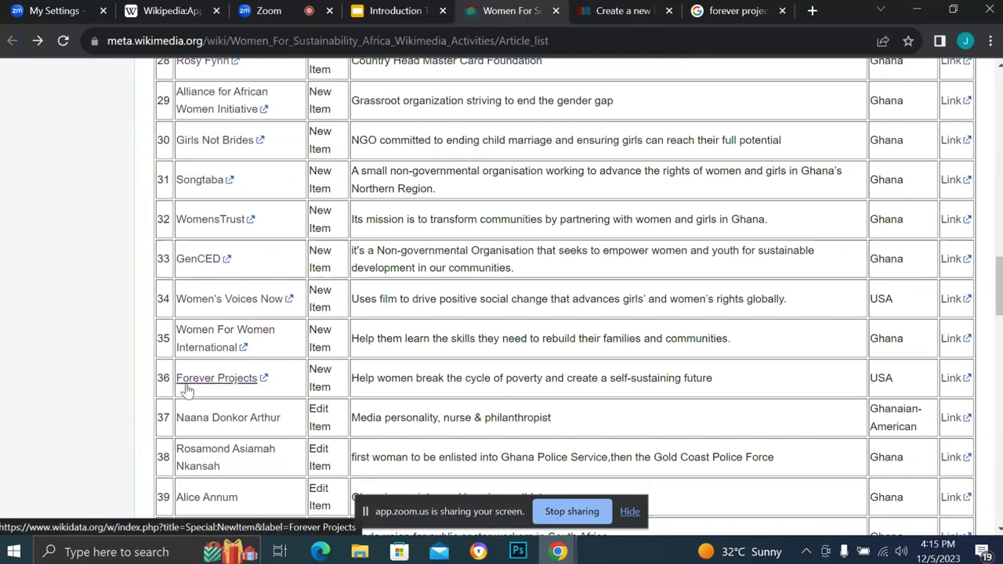
pyautogui.rightClick(226, 386)
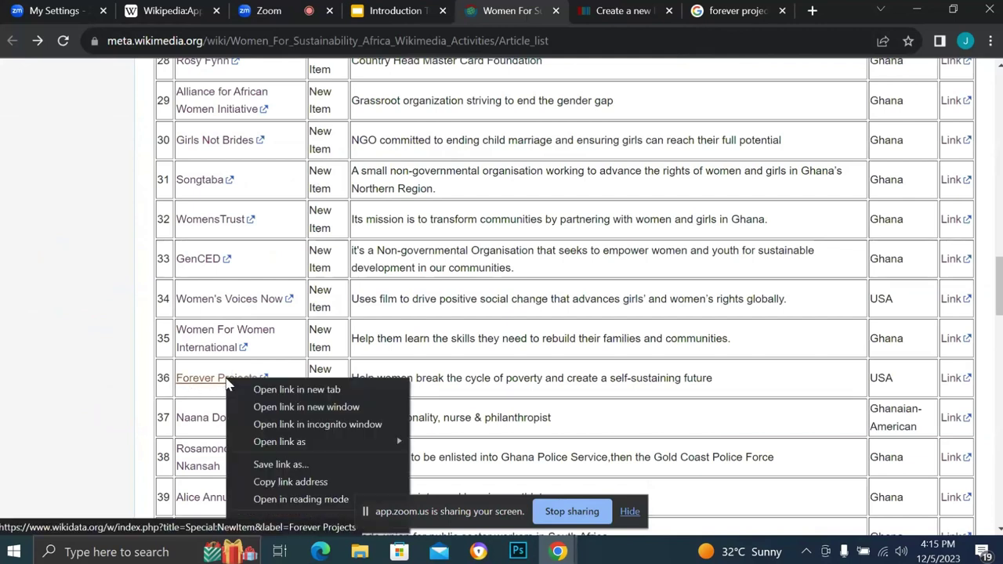
pyautogui.click(266, 390)
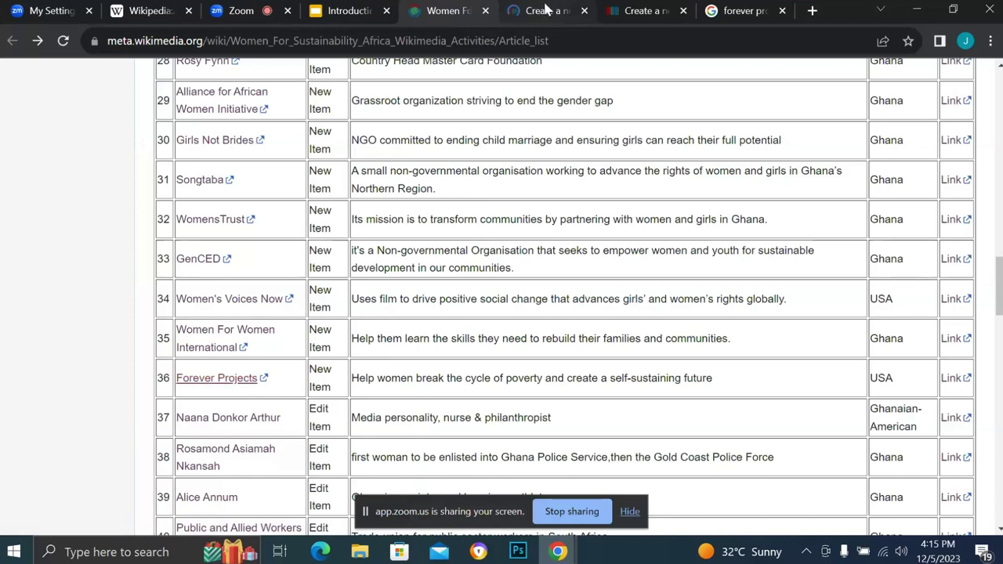
pyautogui.click(543, 10)
pyautogui.scroll(-2, 313, 397)
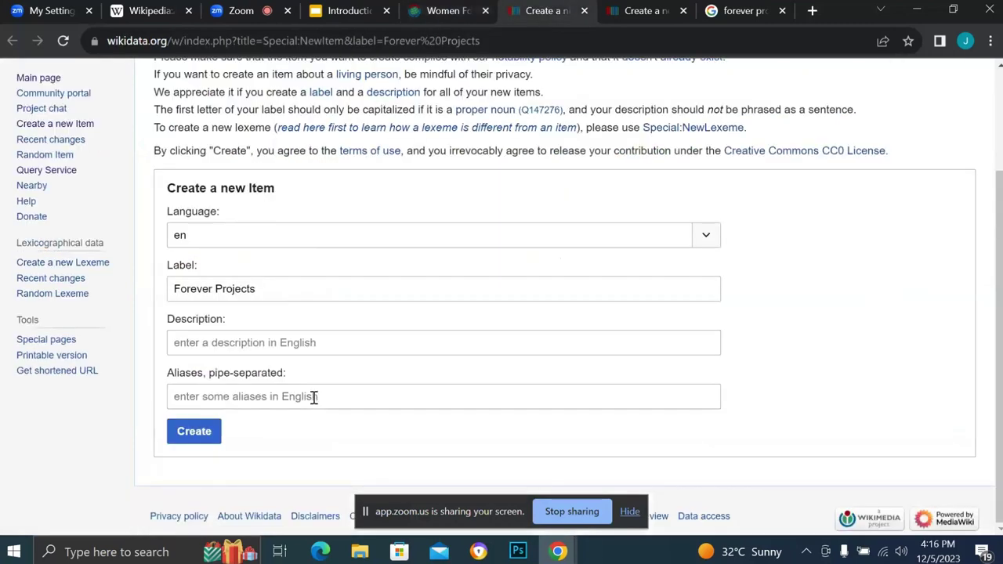
pyautogui.scroll(2, 313, 397)
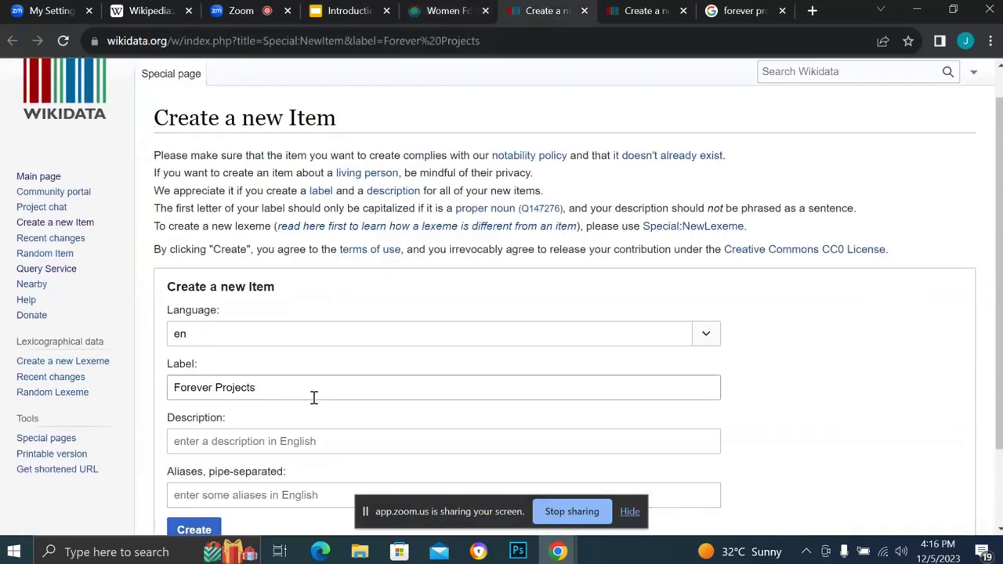
# Copy the Forever Projects description from row 36 of the article list into the new item's description.
pyautogui.scroll(1, 329, 333)
pyautogui.scroll(-2, 329, 333)
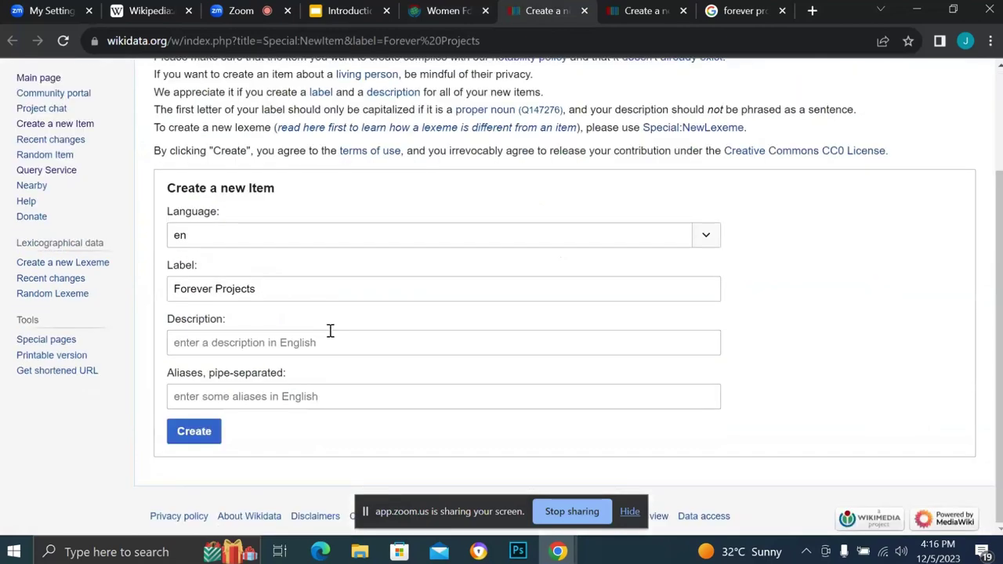
pyautogui.scroll(2, 329, 332)
pyautogui.scroll(1, 330, 331)
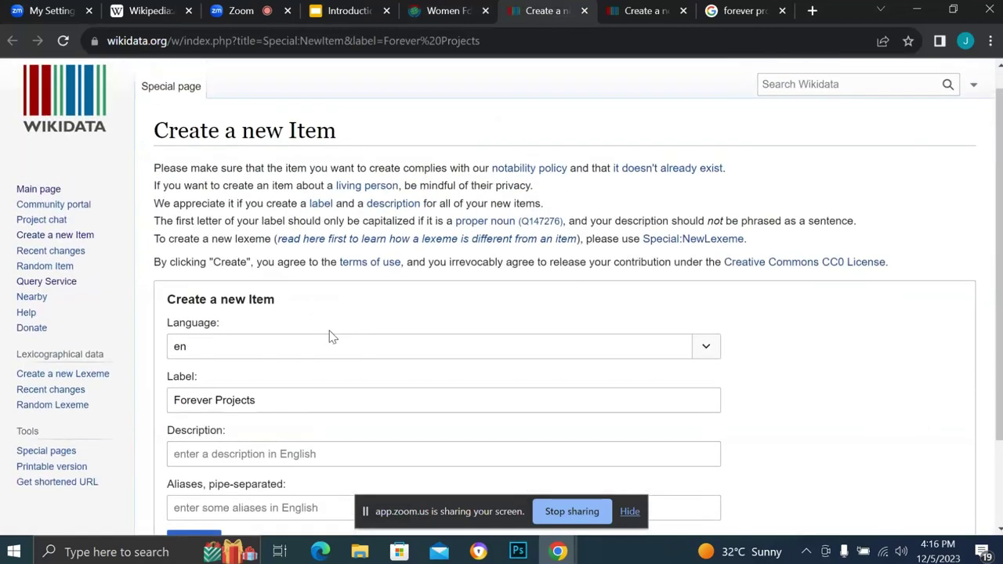
pyautogui.scroll(-2, 329, 336)
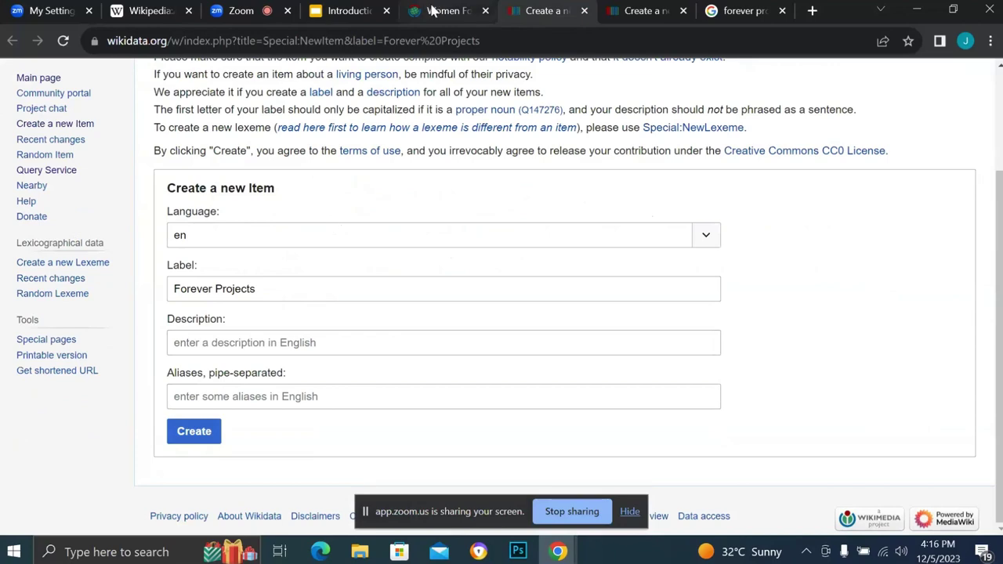
pyautogui.click(432, 11)
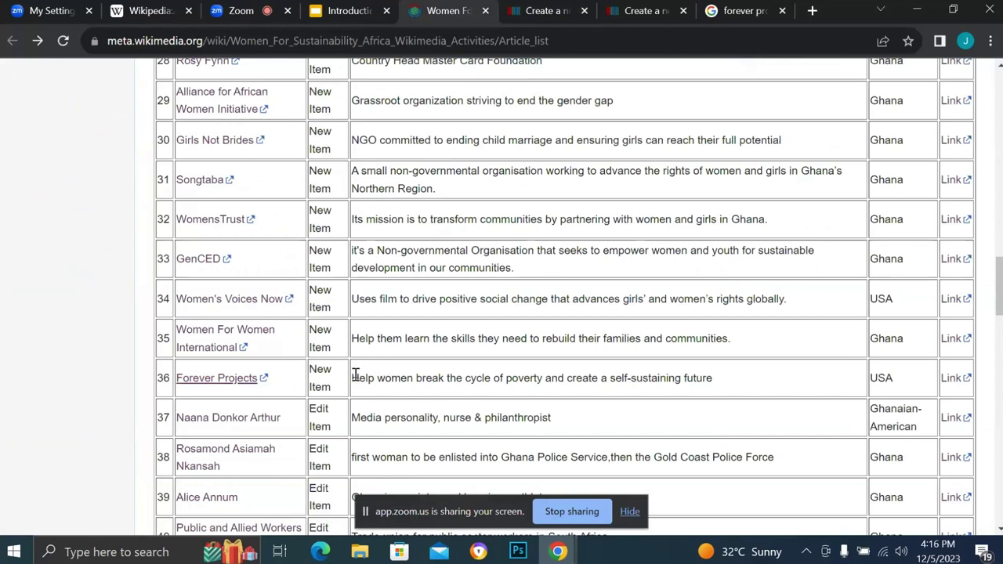
pyautogui.moveTo(354, 375); pyautogui.dragTo(719, 392)
pyautogui.hotkey('ctrl', 'c')
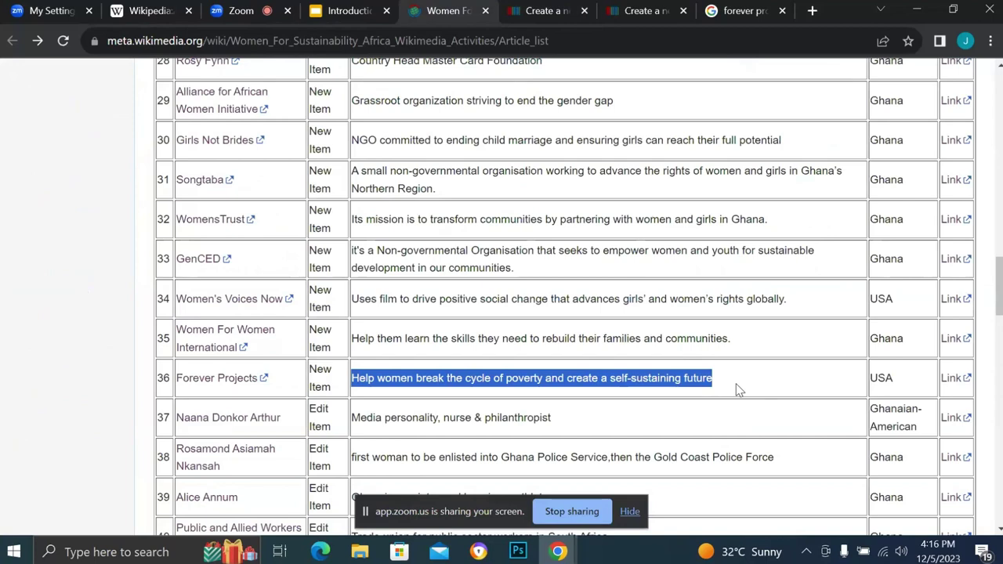
pyautogui.click(540, 11)
pyautogui.click(294, 341)
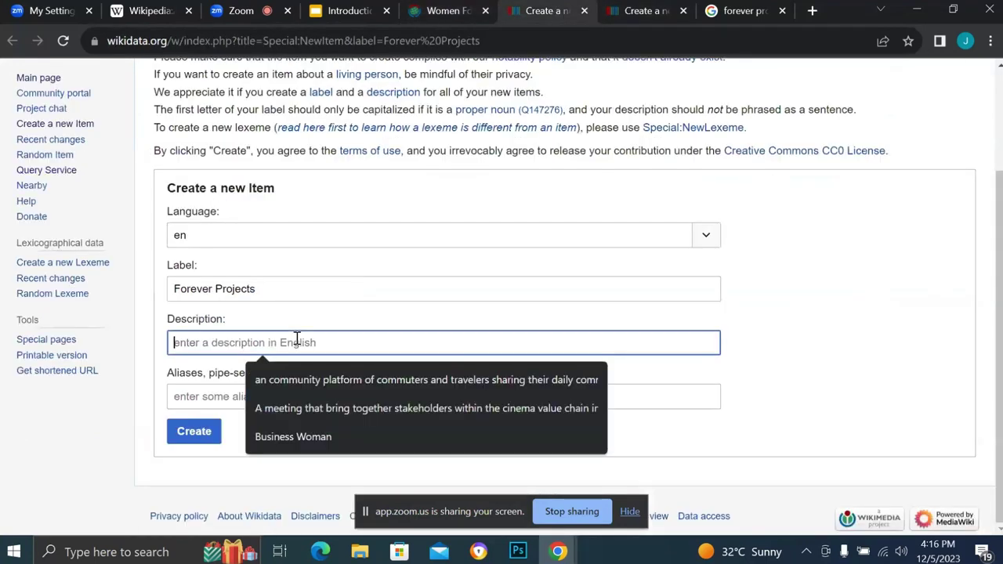
pyautogui.hotkey('ctrl', 'v')
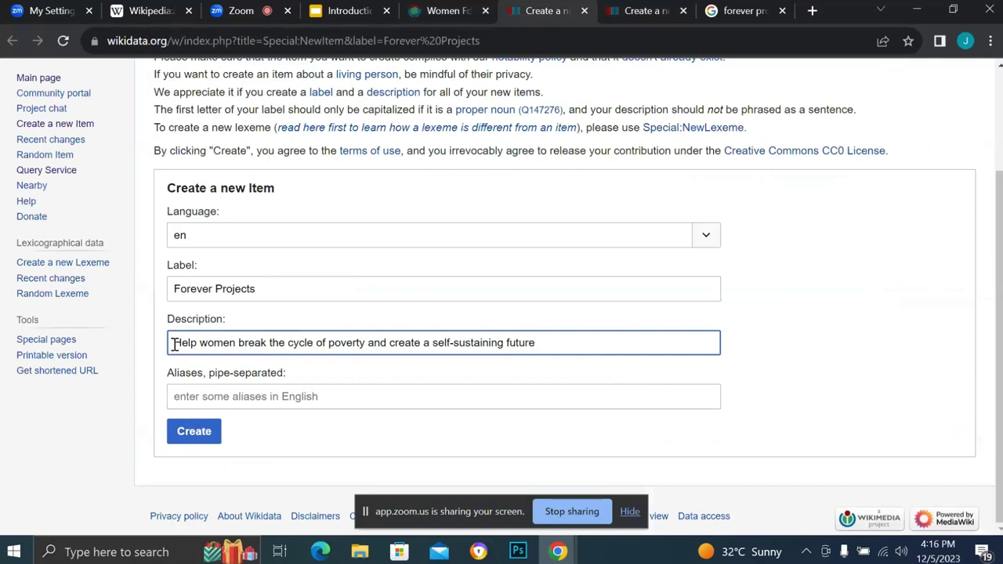
# Reword the description as "NGO that helps women break the cycle of poverty and create a self-sustaining future" and create the item.
pyautogui.write('NG')
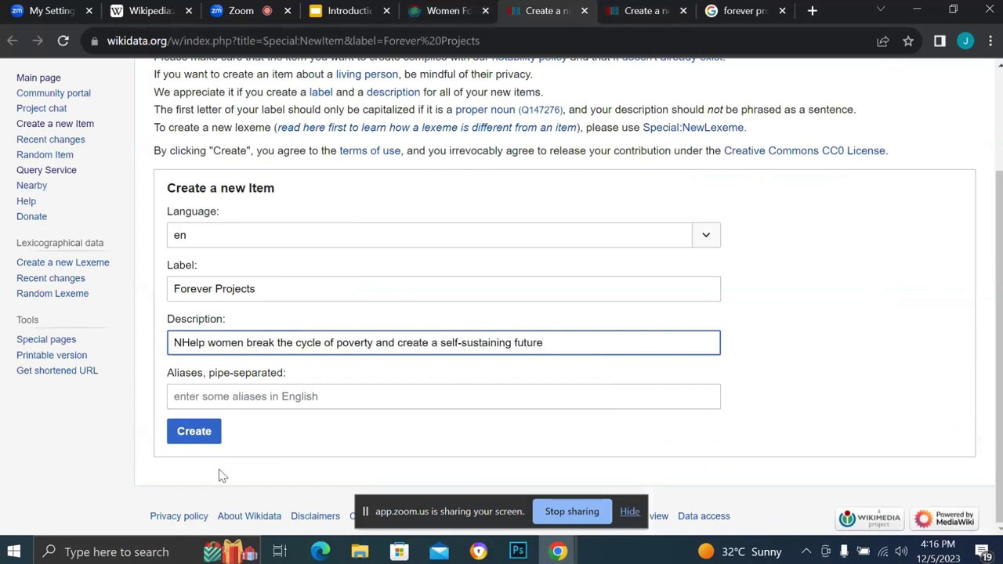
pyautogui.write('O tha')
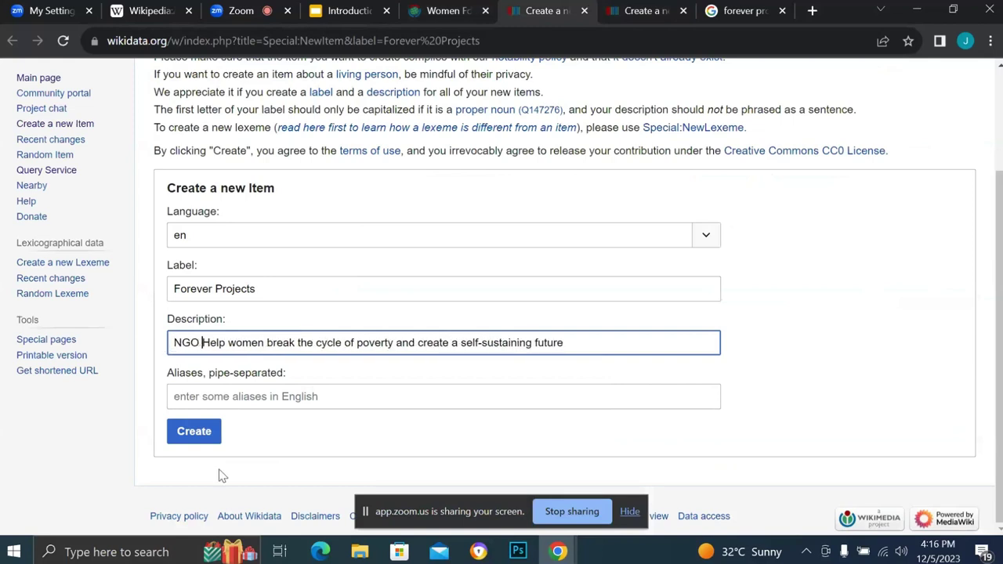
pyautogui.write('t')
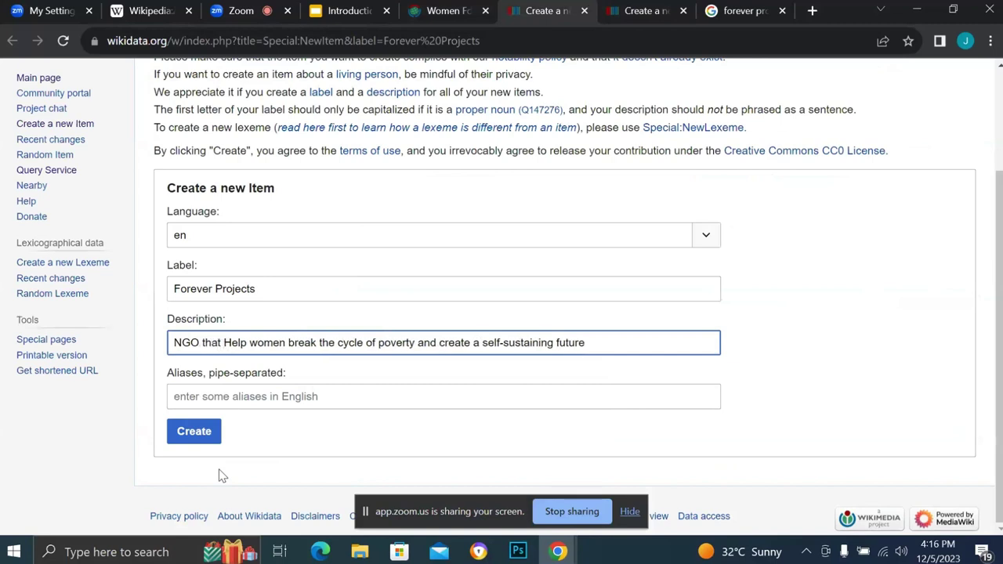
pyautogui.press('Delete')
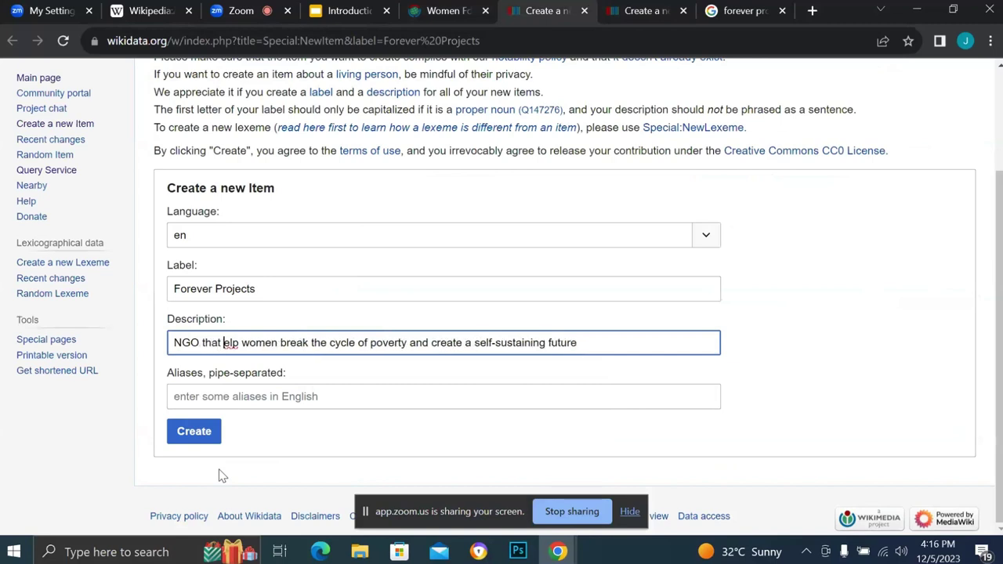
pyautogui.write('help')
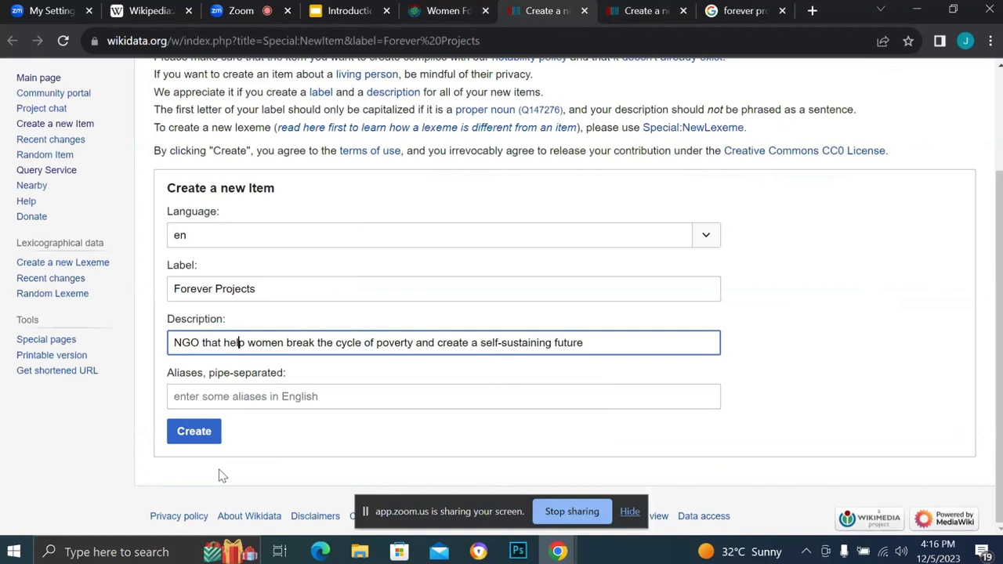
pyautogui.write('s')
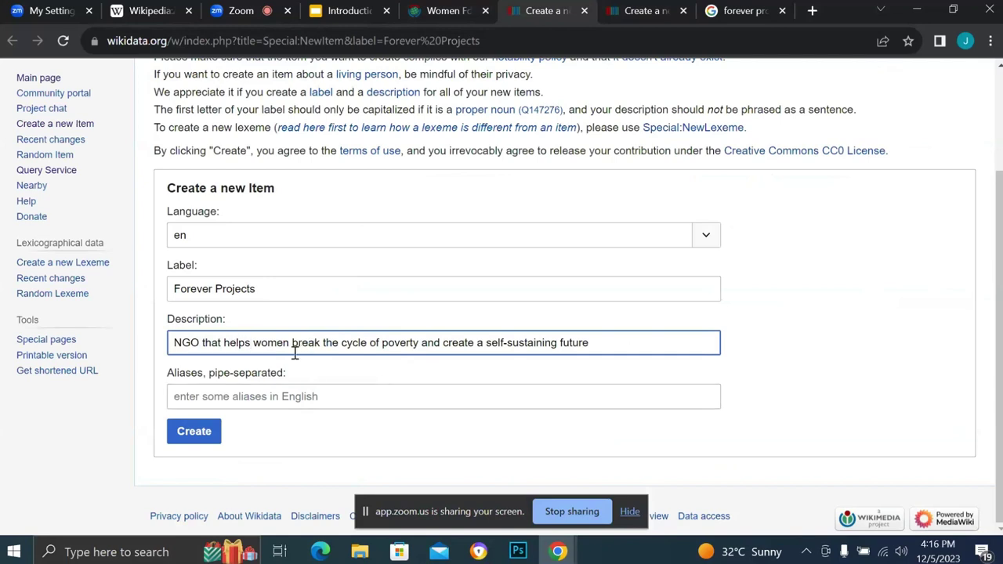
pyautogui.click(196, 434)
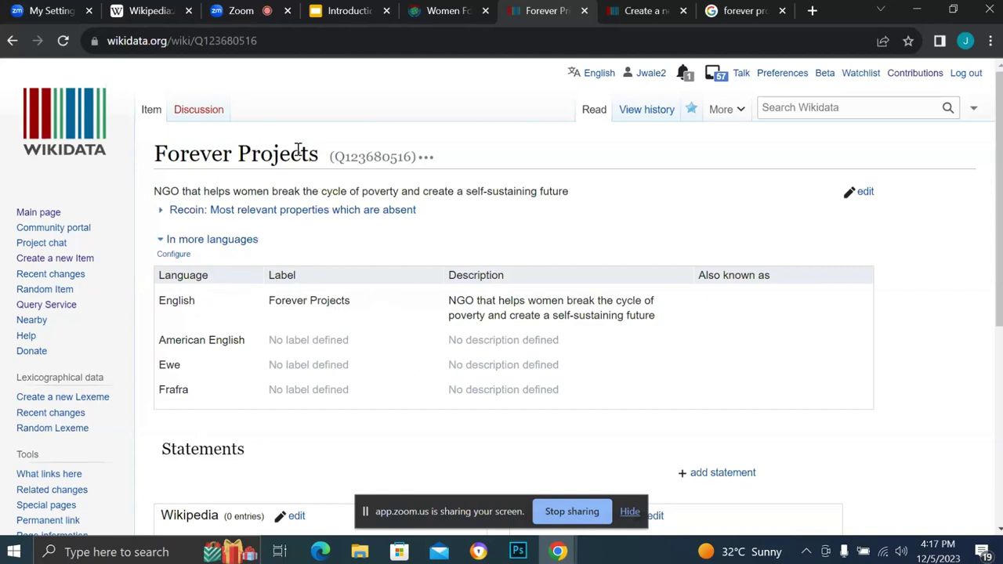
pyautogui.scroll(-1, 267, 298)
pyautogui.scroll(-1, 268, 297)
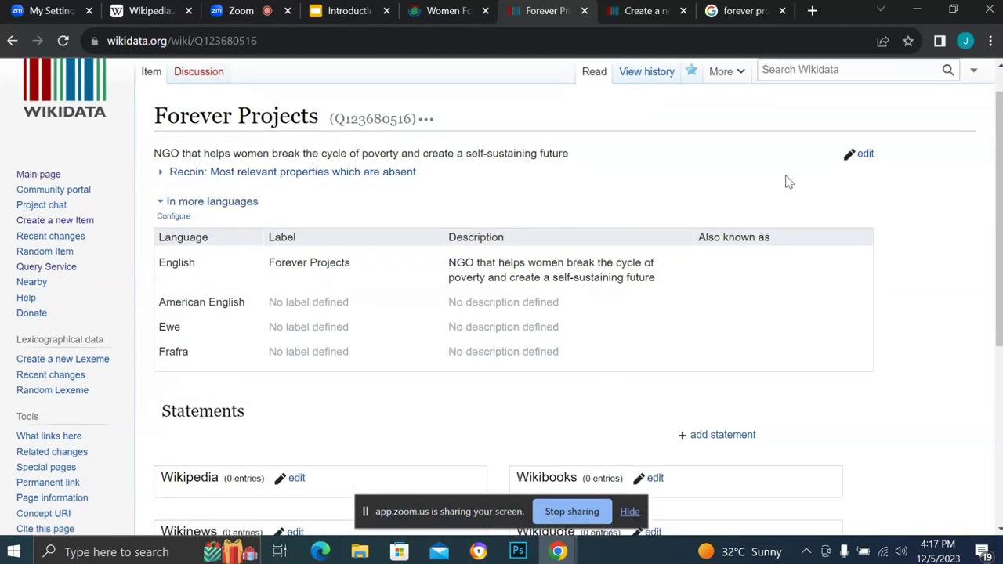
pyautogui.click(865, 156)
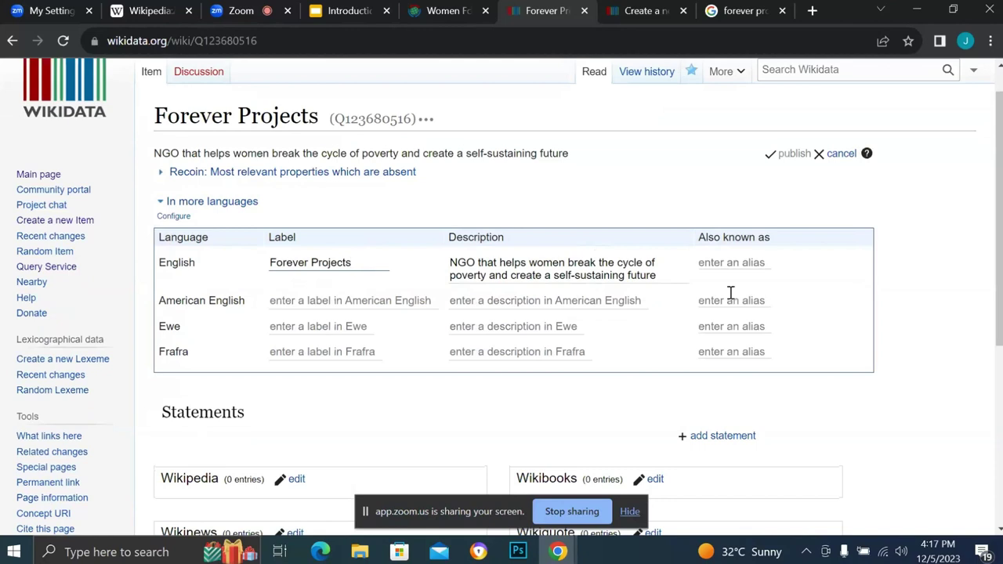
pyautogui.click(731, 261)
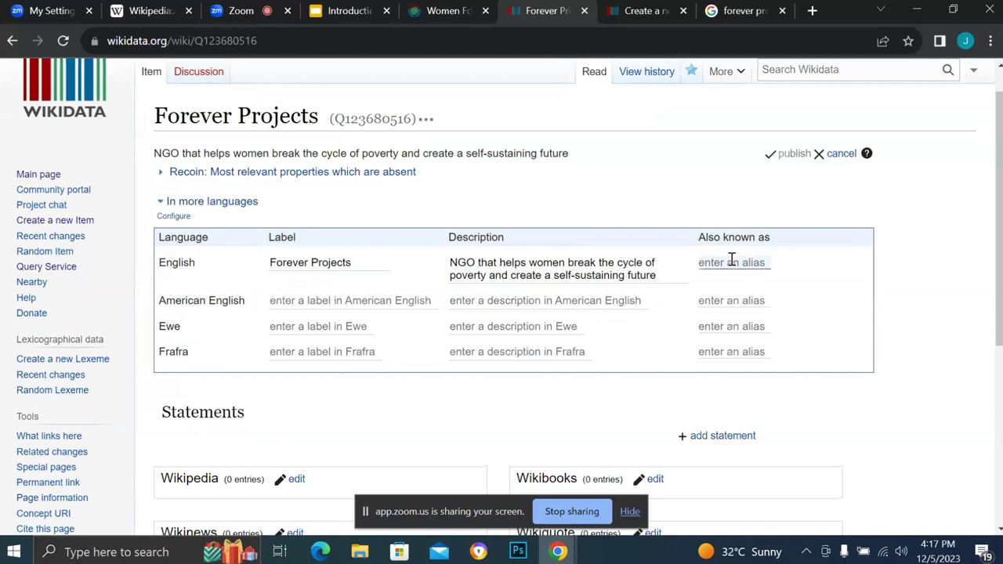
pyautogui.click(843, 155)
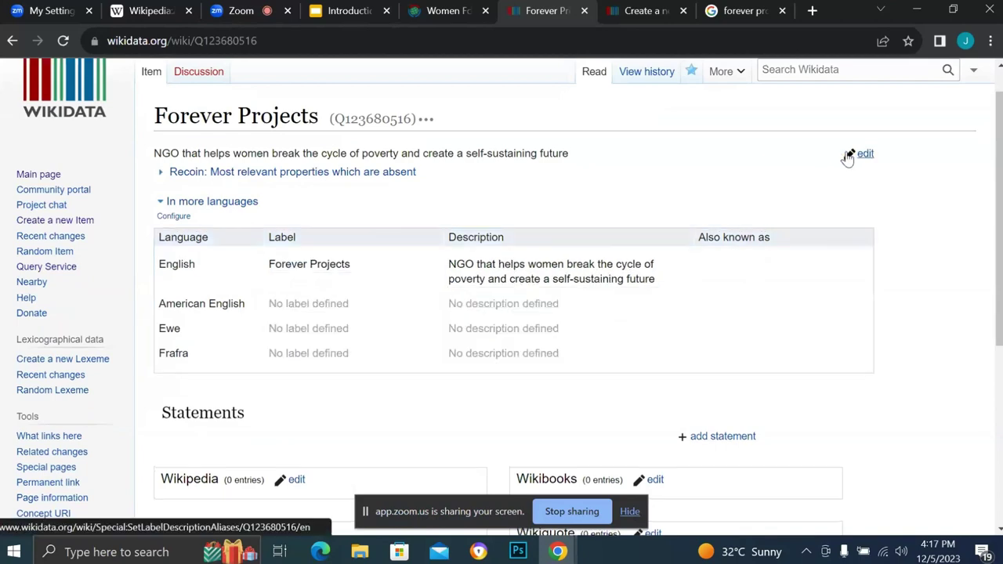
# Add and publish an "instance of" statement with the value non-governmental organization on the Forever Projects item.
pyautogui.scroll(-3, 785, 291)
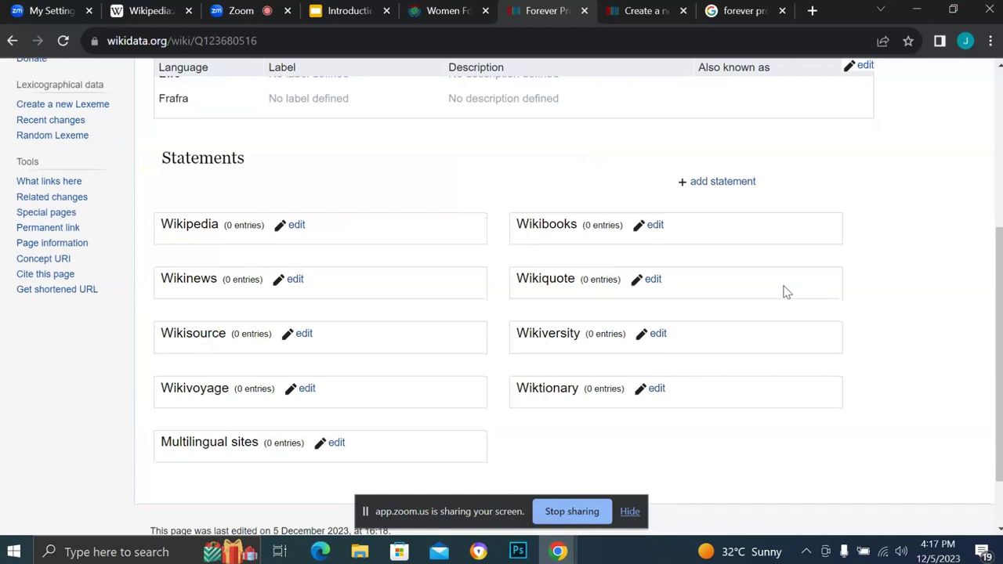
pyautogui.click(727, 183)
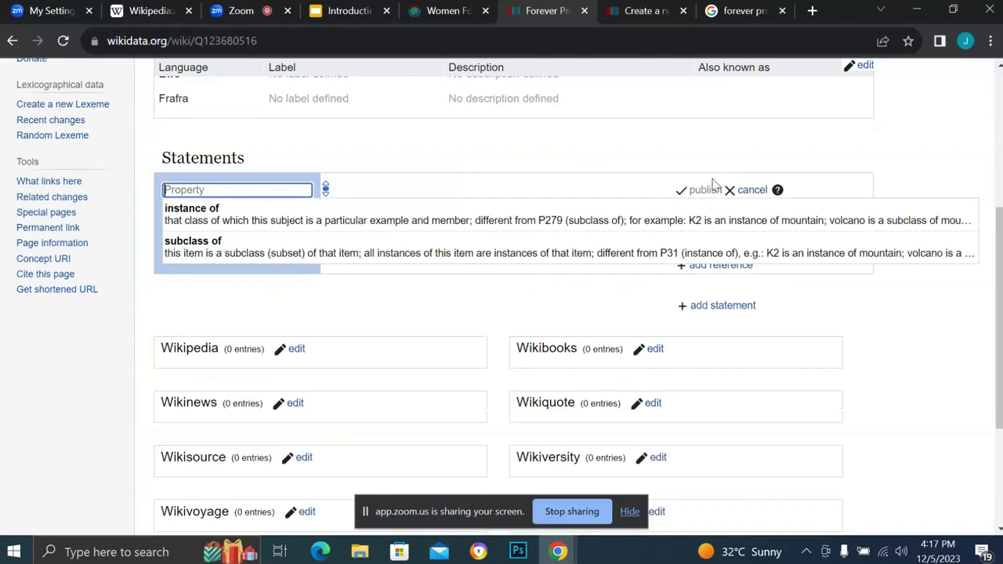
pyautogui.click(604, 217)
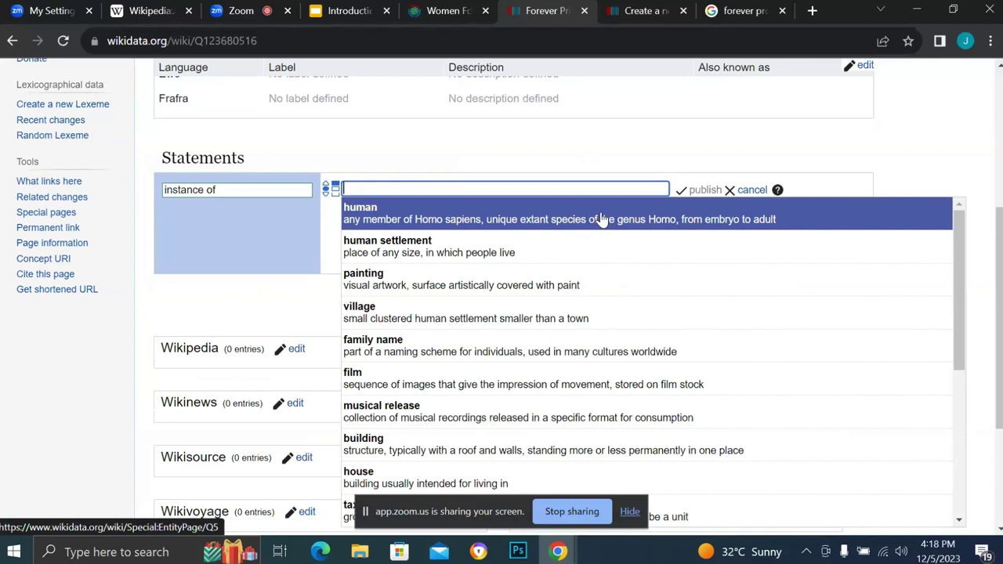
pyautogui.write('N')
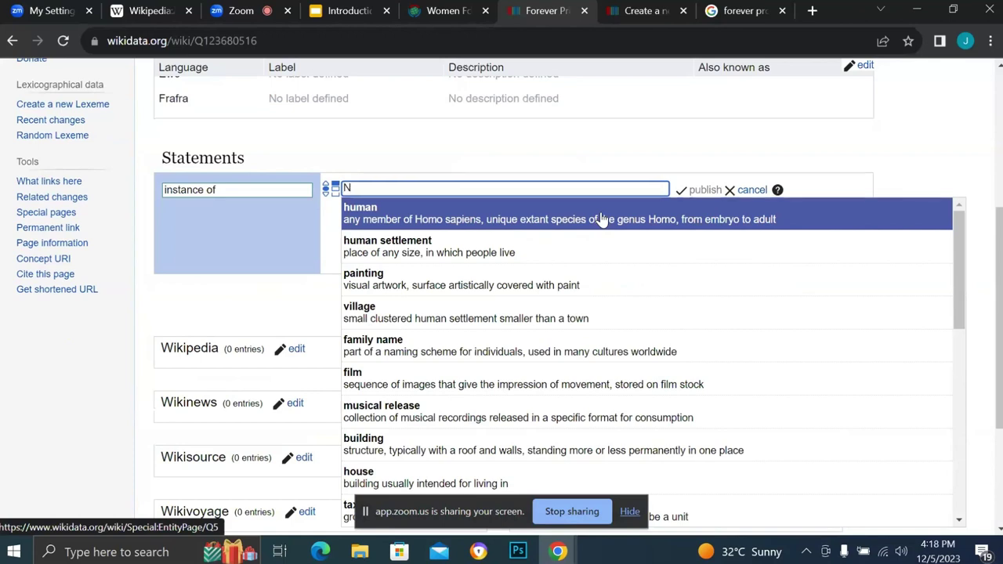
pyautogui.write('GO')
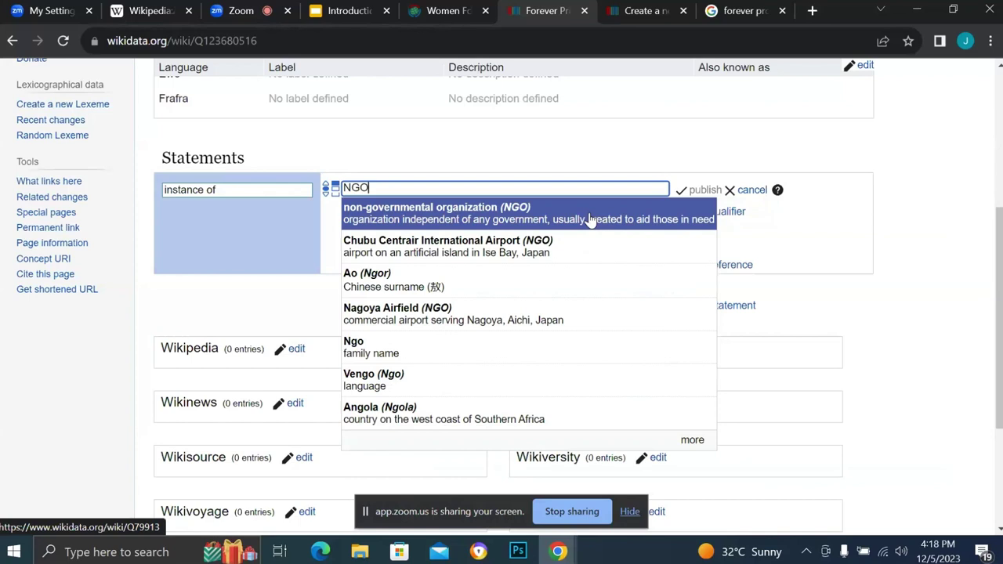
pyautogui.click(590, 219)
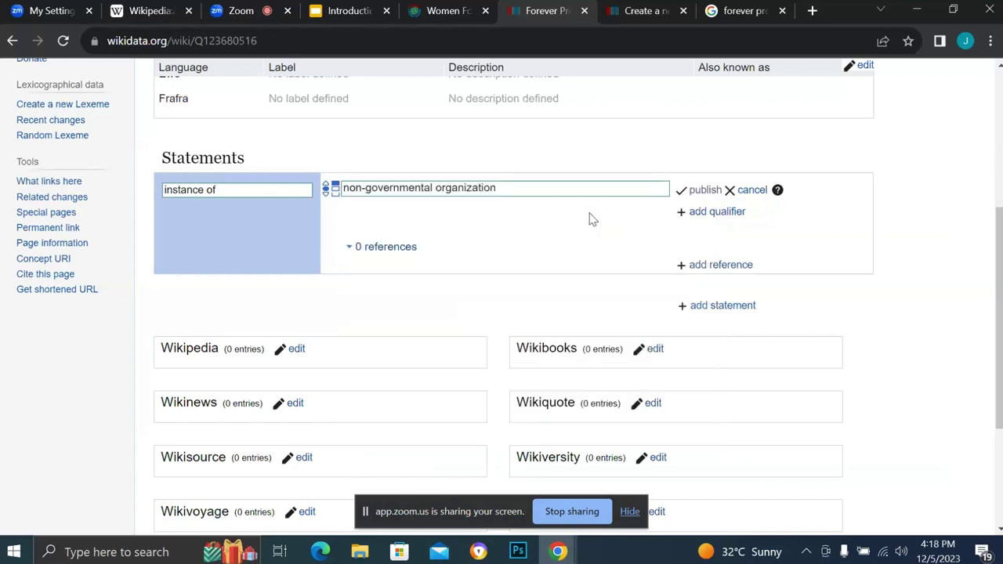
pyautogui.click(691, 191)
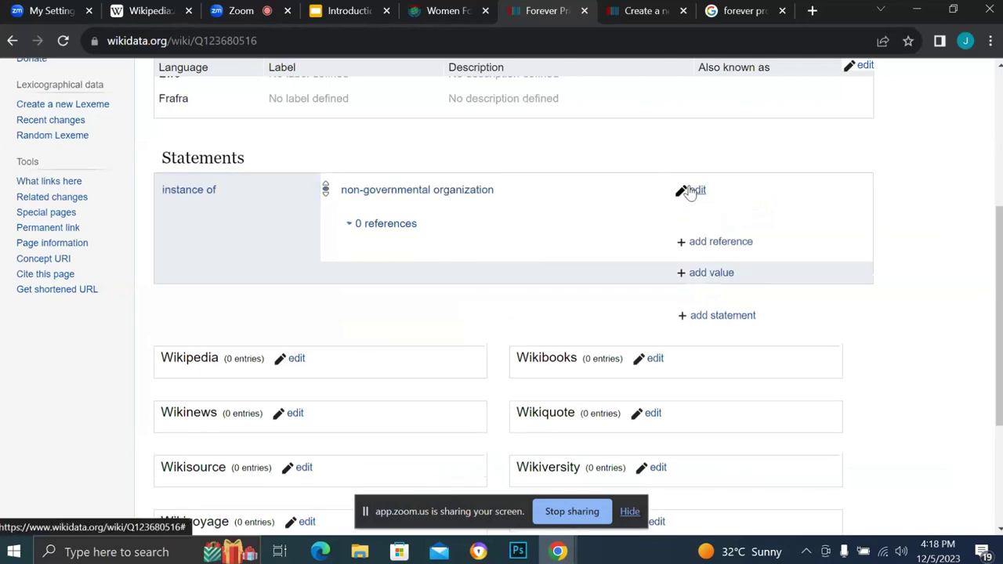
# Start another statement on the Forever Projects item with the property country.
pyautogui.click(719, 316)
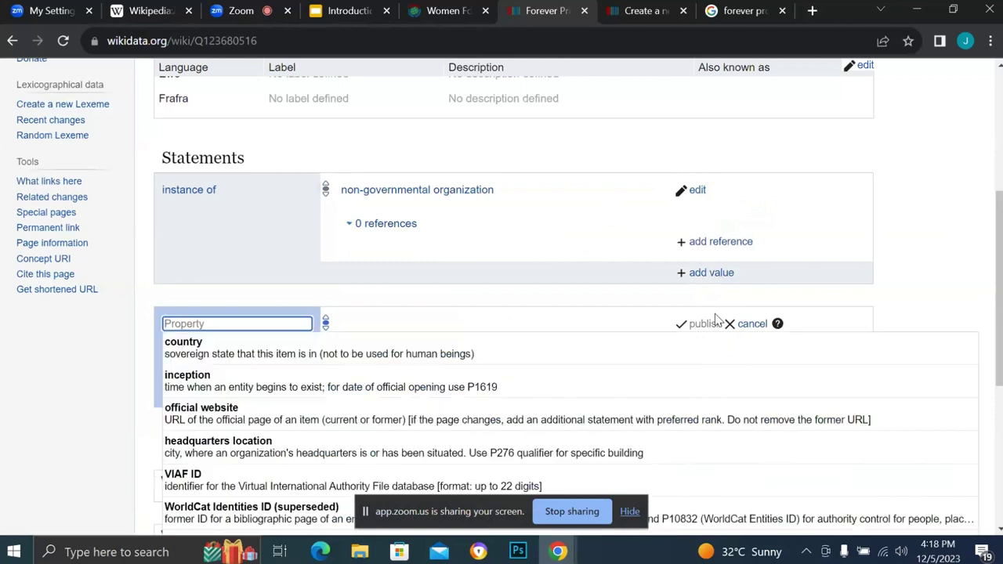
pyautogui.click(539, 347)
# Open foreverprojects.org from the Google results, look through its home page for the organization's country, and return to the Wikidata item.
pyautogui.click(736, 11)
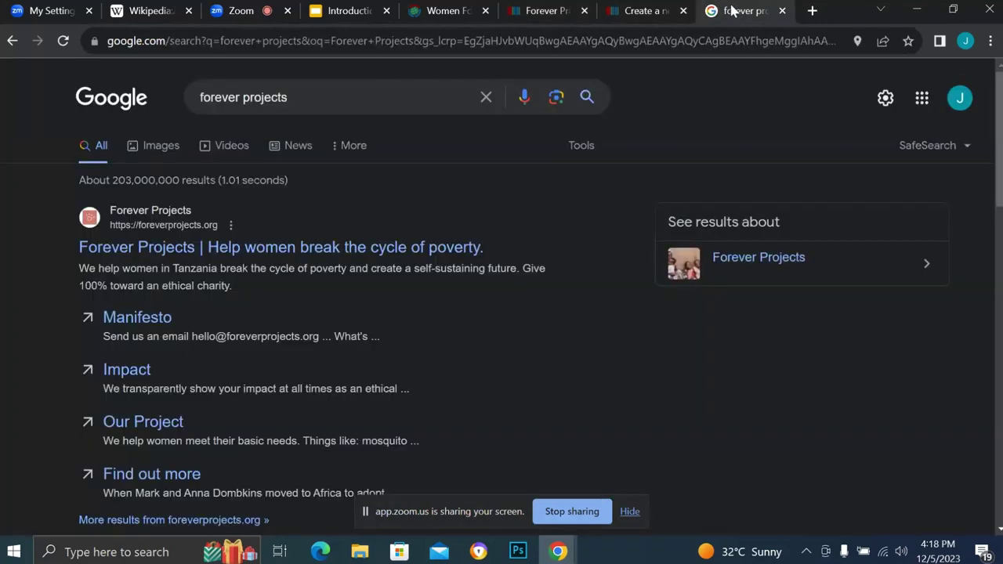
pyautogui.scroll(-1, 392, 247)
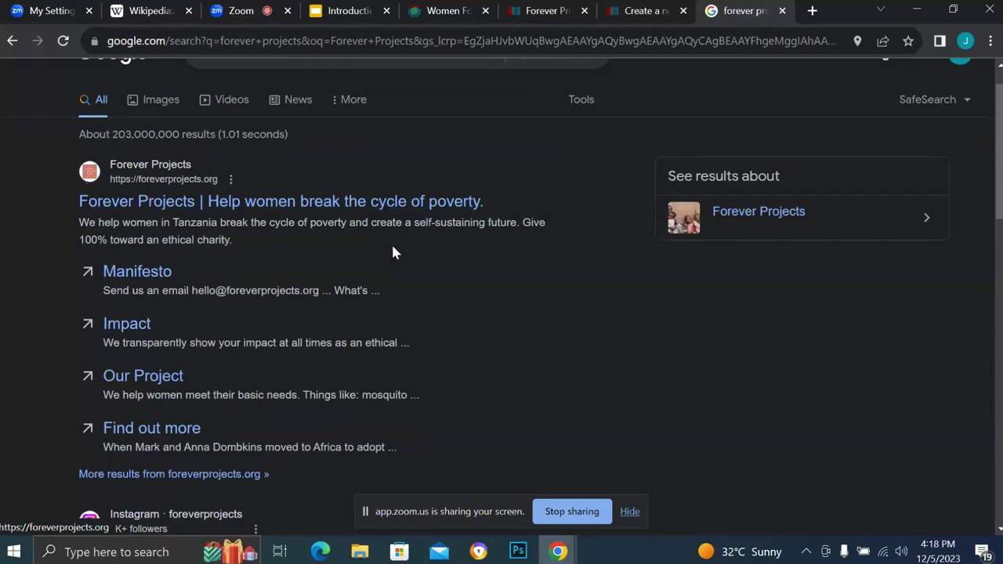
pyautogui.click(396, 203)
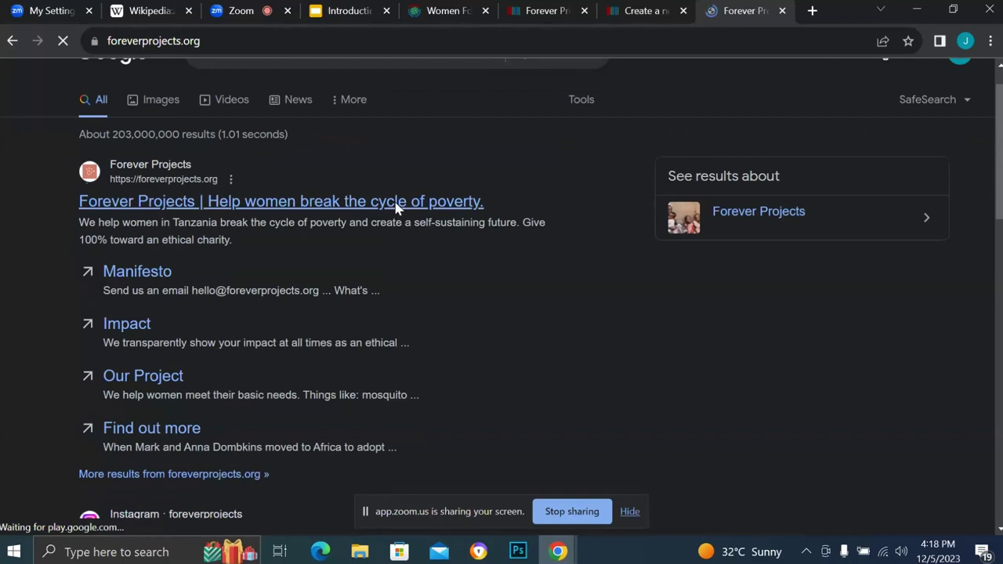
pyautogui.scroll(-4, 399, 235)
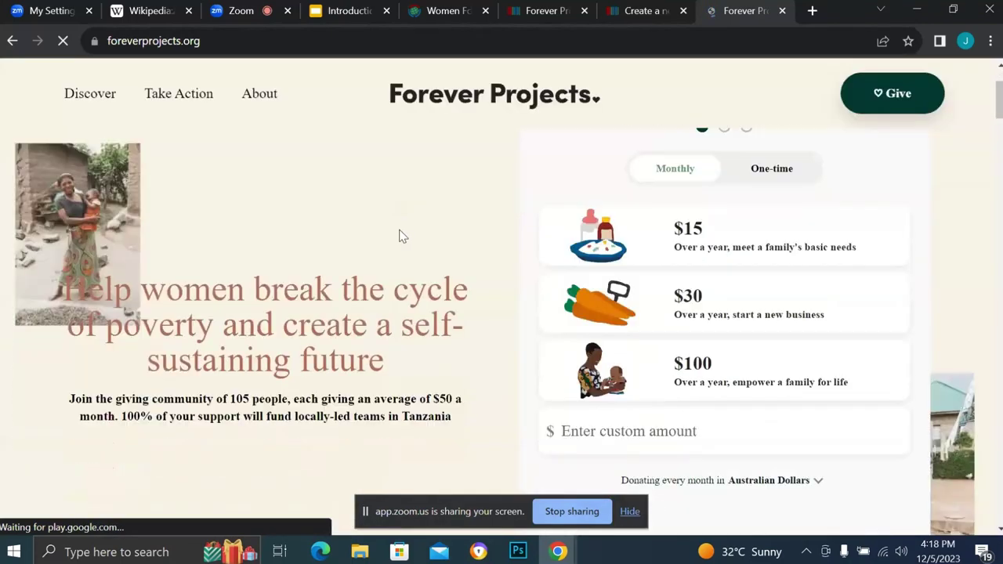
pyautogui.scroll(2, 399, 230)
pyautogui.scroll(-1, 399, 230)
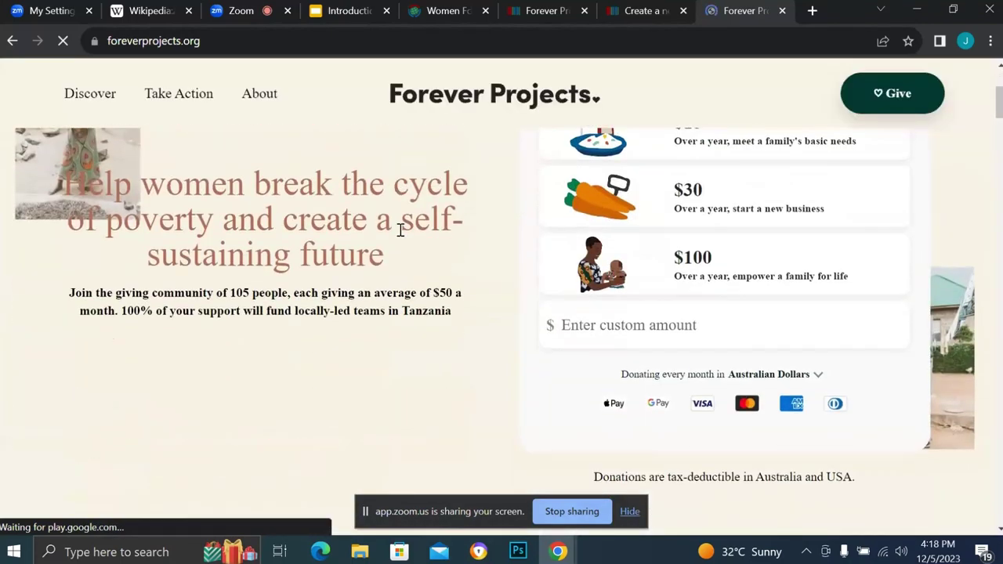
pyautogui.scroll(-1, 400, 233)
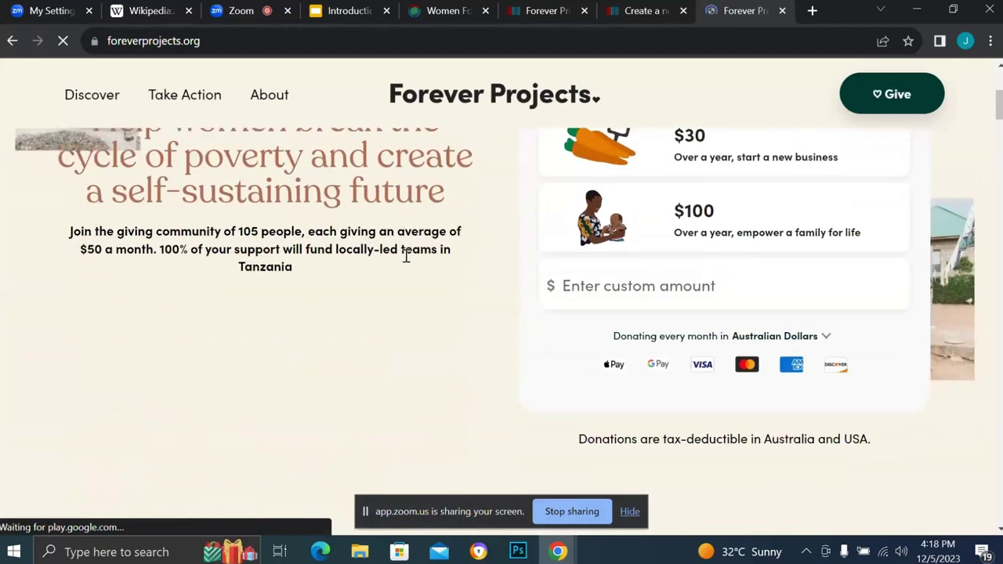
pyautogui.scroll(2, 408, 257)
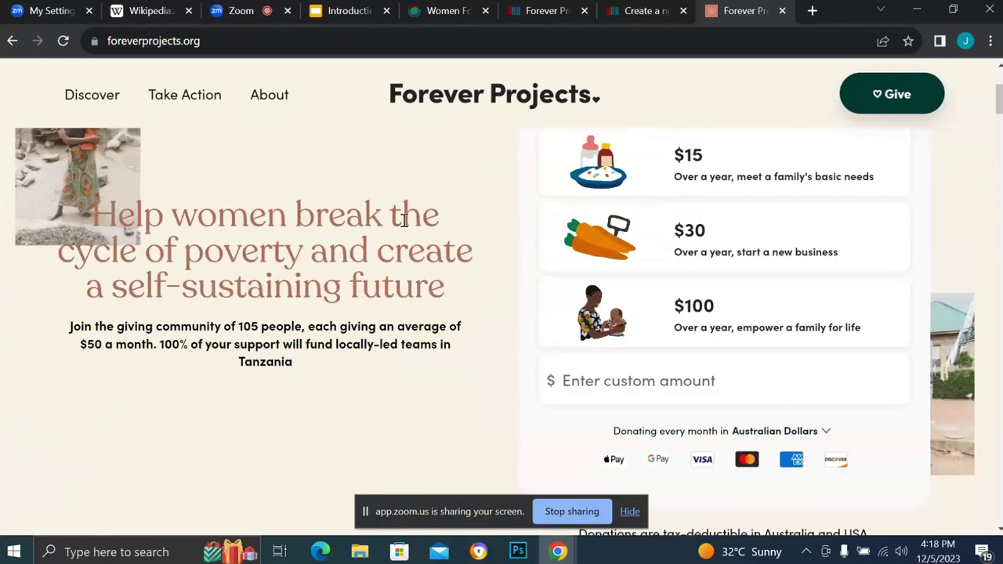
pyautogui.click(624, 14)
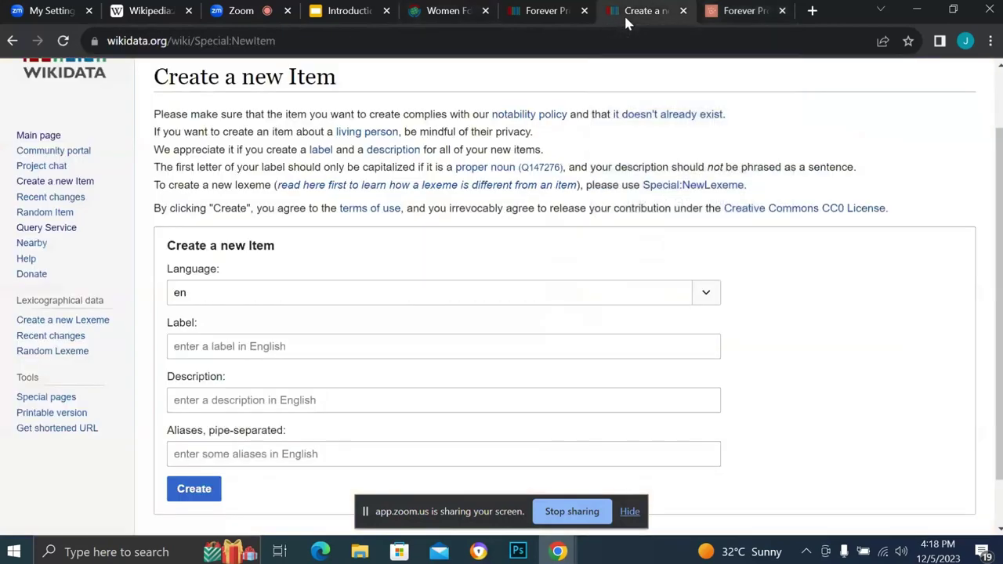
pyautogui.click(516, 10)
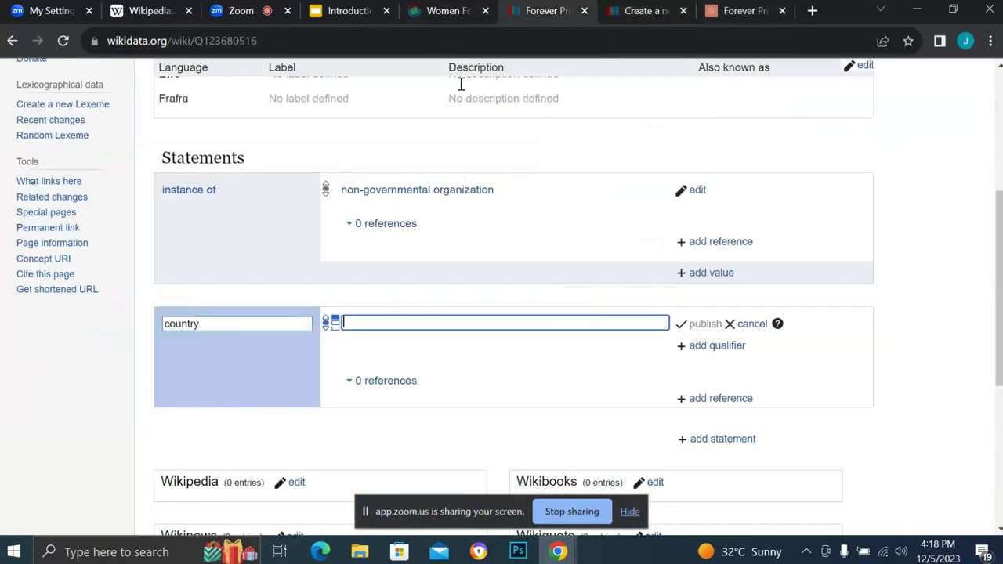
# Set the country statement's value to Tanzania, the country in East Africa, and publish it.
pyautogui.click(286, 322)
pyautogui.click(417, 316)
pyautogui.write('Taza')
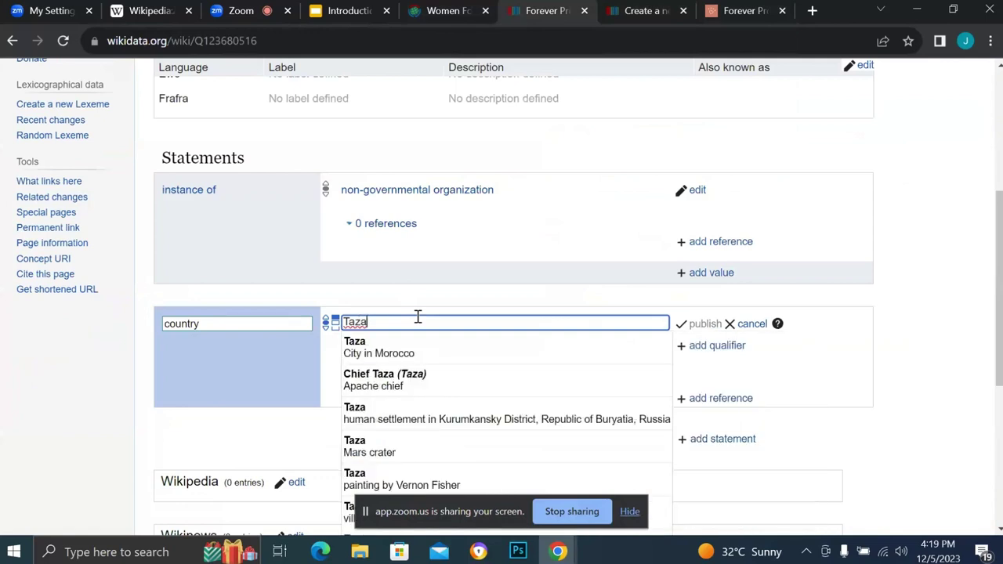
pyautogui.press('BackSpace')
pyautogui.press('BackSpace')
pyautogui.write('n')
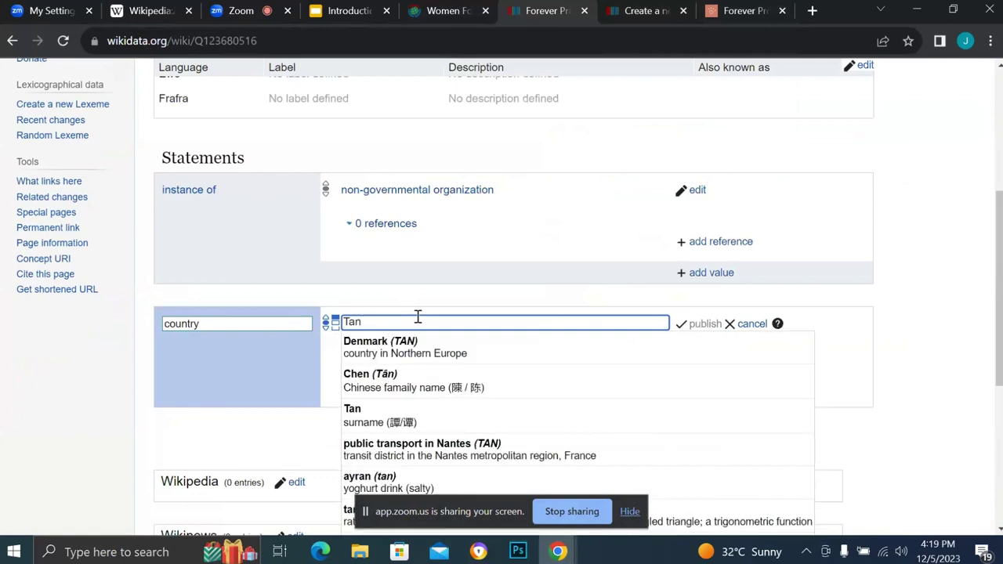
pyautogui.write('z')
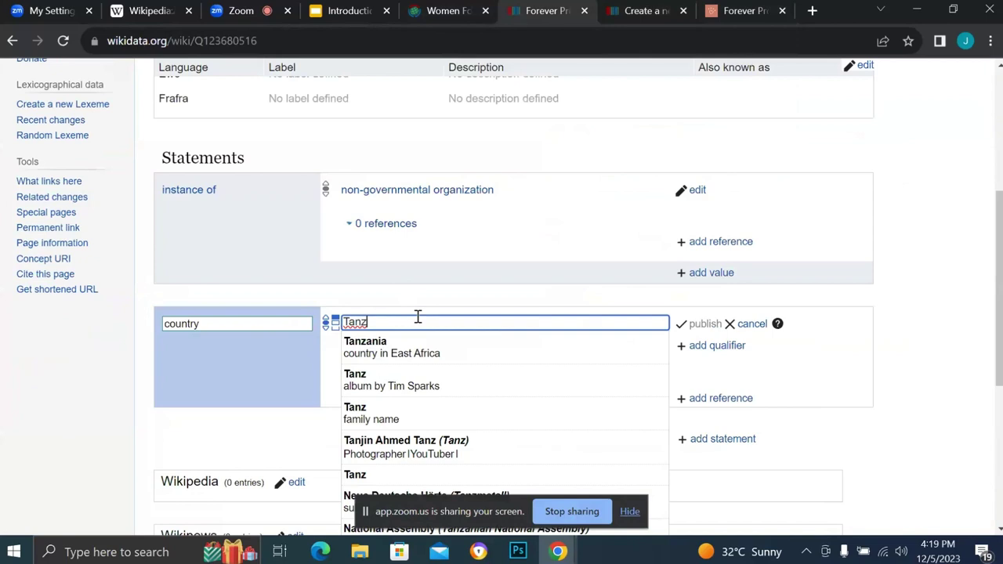
pyautogui.click(441, 349)
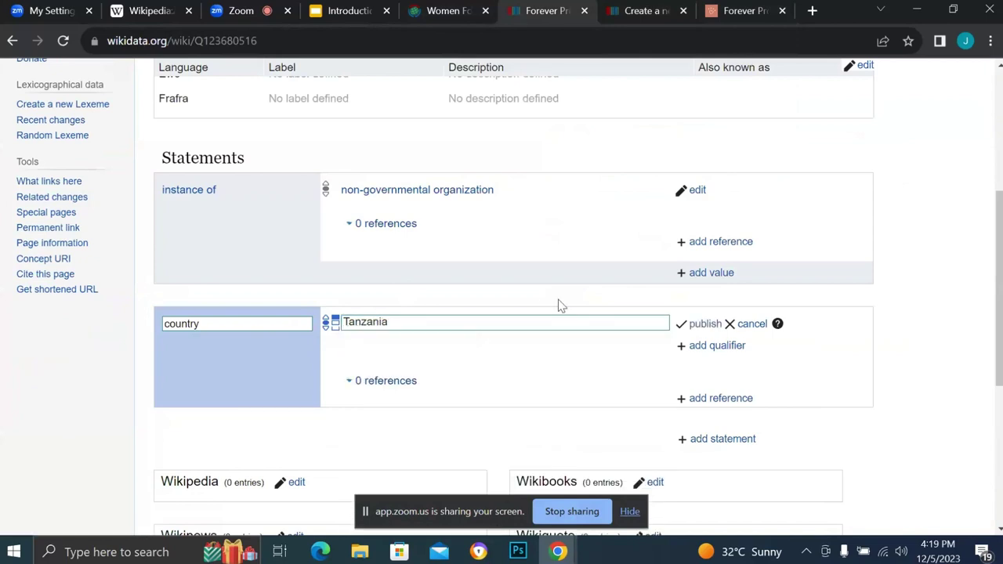
pyautogui.click(704, 324)
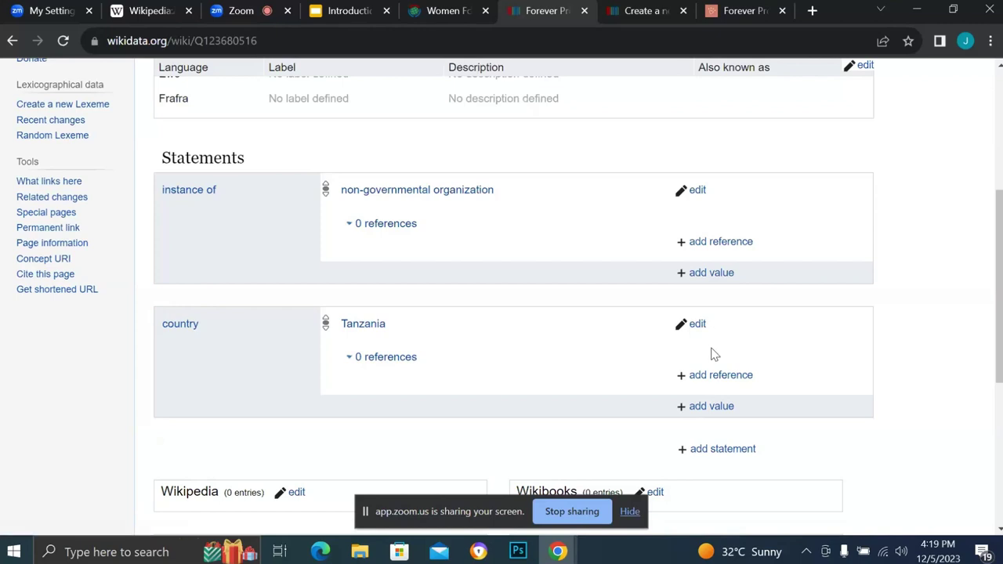
# Start another statement on the Forever Projects item with the property official website.
pyautogui.scroll(-2, 711, 352)
pyautogui.scroll(1, 711, 342)
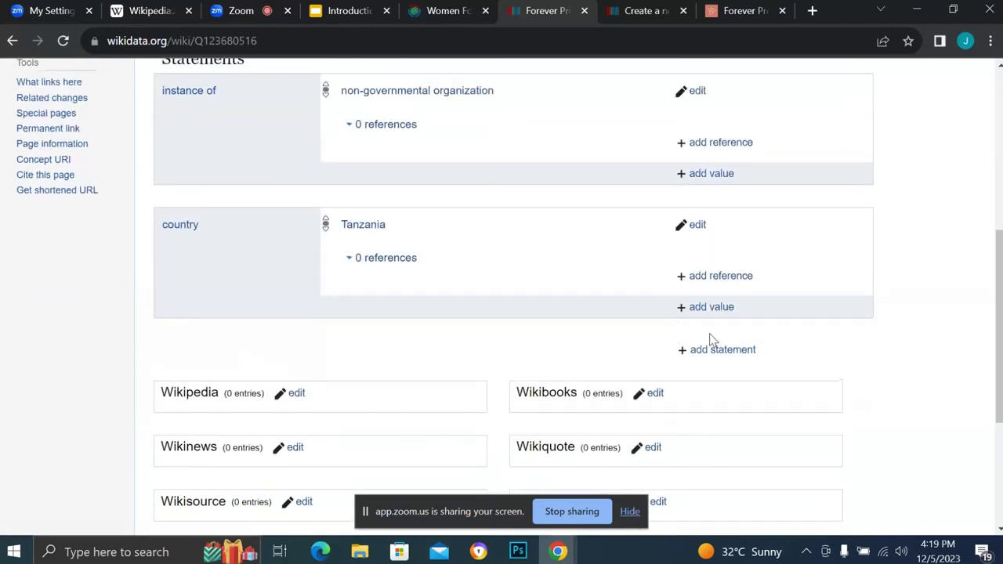
pyautogui.scroll(-1, 719, 286)
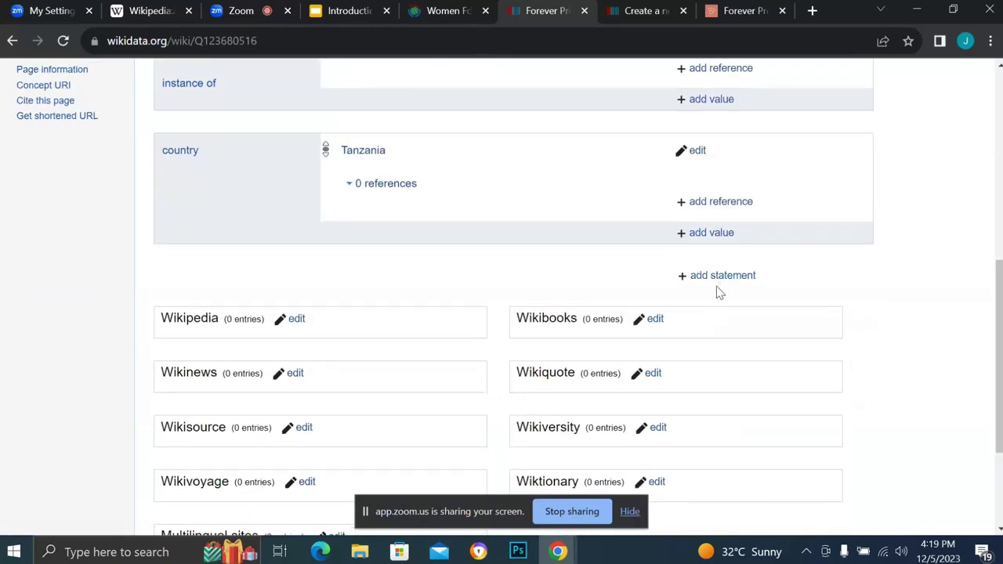
pyautogui.click(720, 275)
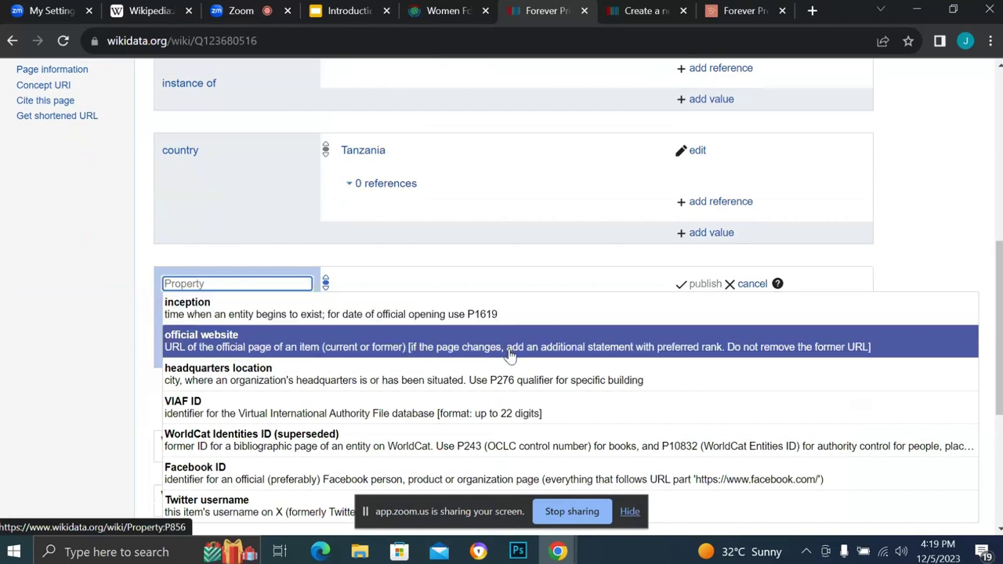
pyautogui.click(508, 344)
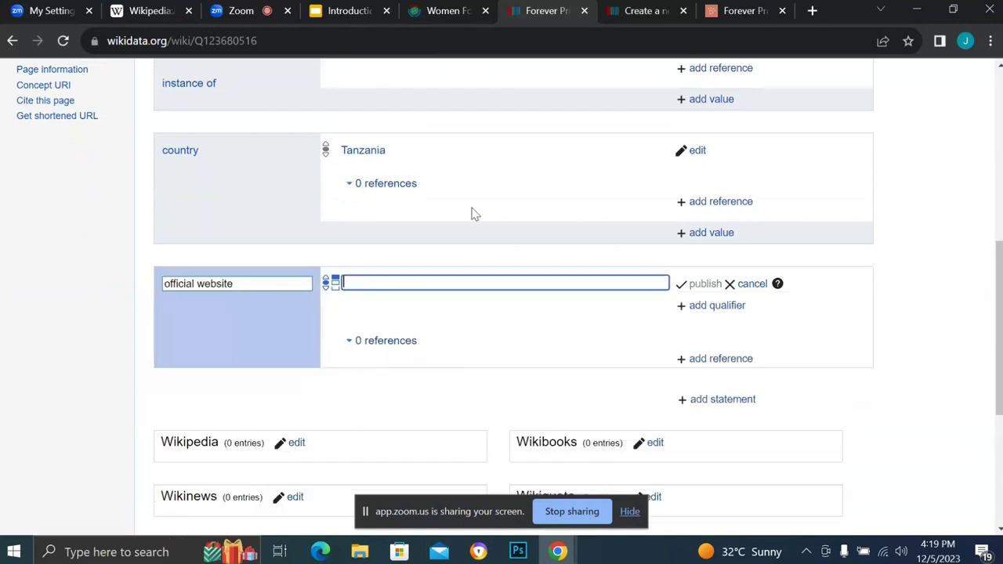
pyautogui.click(717, 11)
pyautogui.click(546, 33)
pyautogui.hotkey('ctrl', 'c')
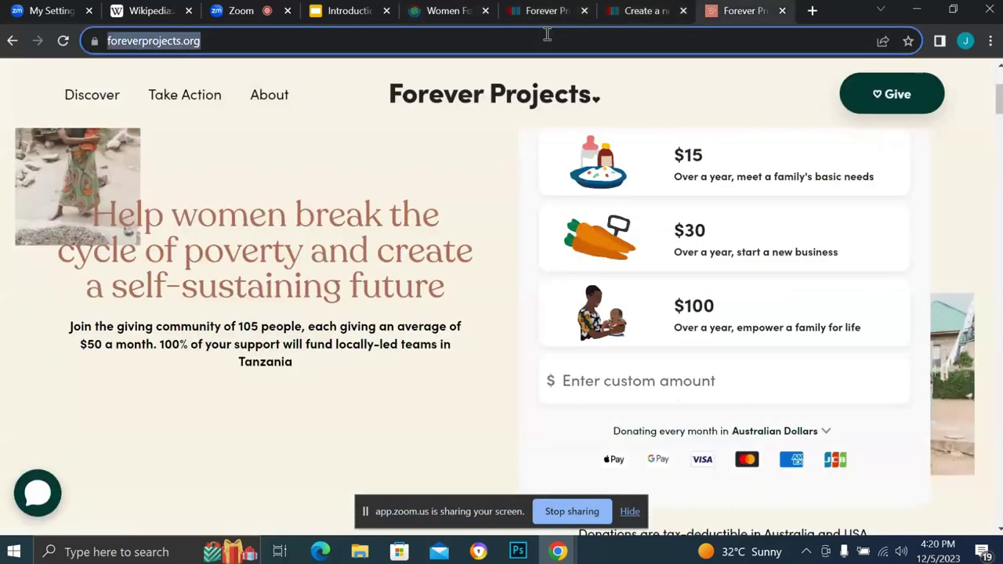
pyautogui.click(645, 10)
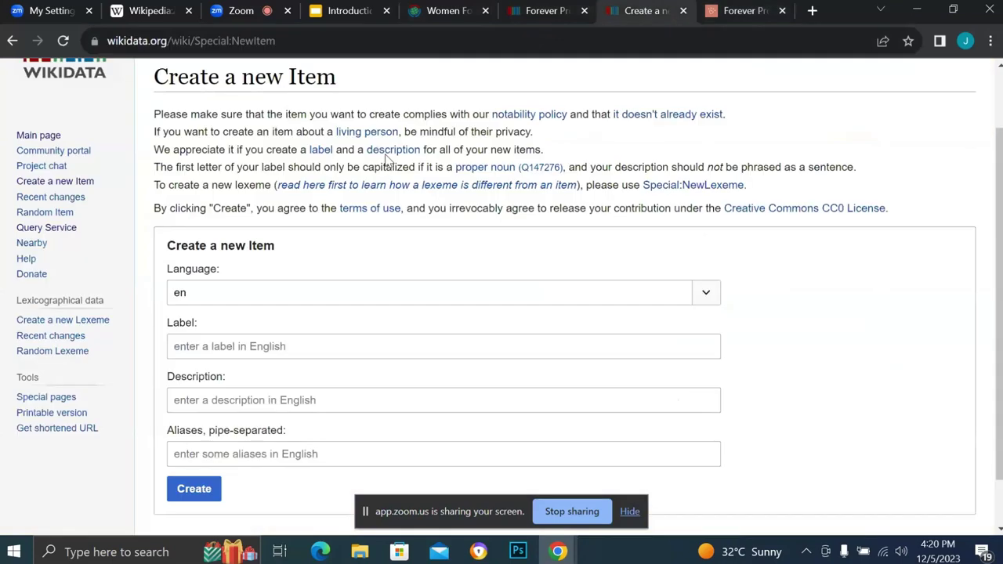
pyautogui.click(533, 11)
pyautogui.hotkey('ctrl', 'v')
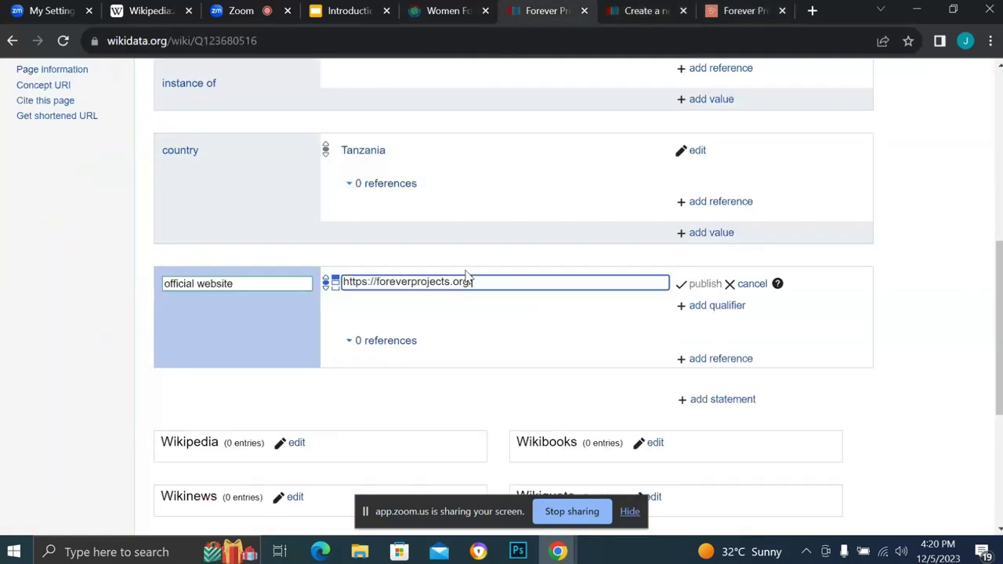
pyautogui.click(702, 285)
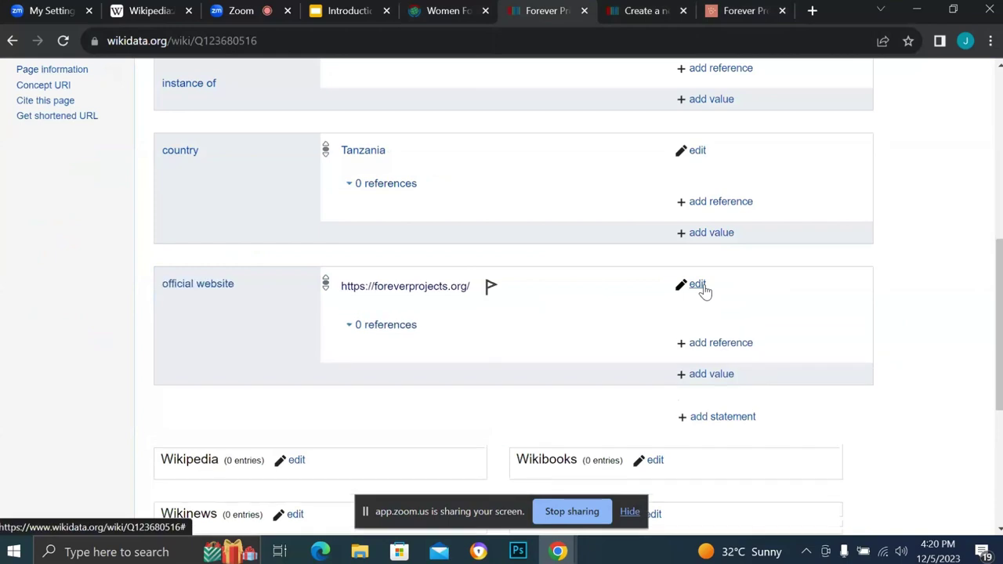
# Check the suggestion flagged on the official website statement, then reopen the statement and start a qualifier, entering "en" as its property.
pyautogui.click(491, 288)
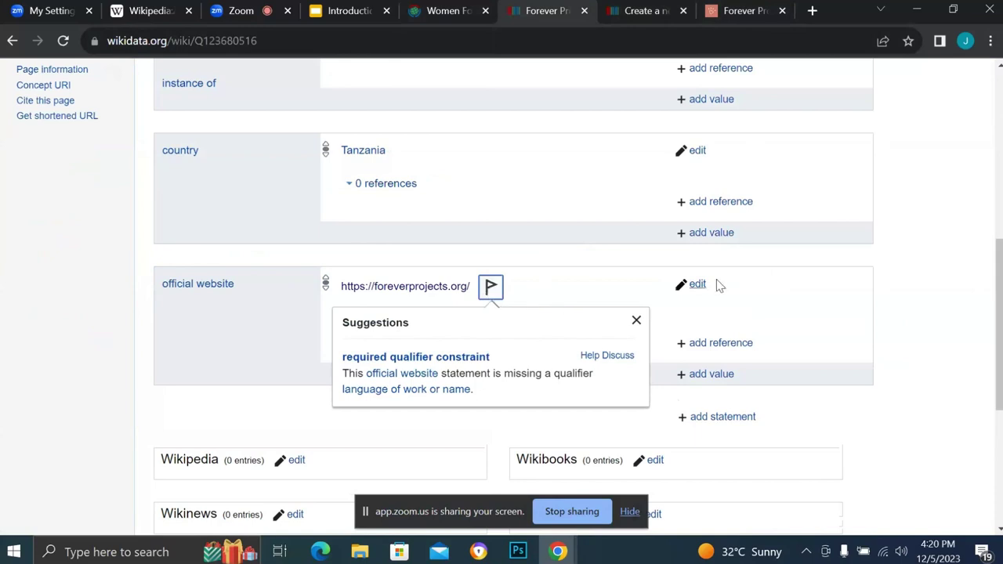
pyautogui.click(748, 295)
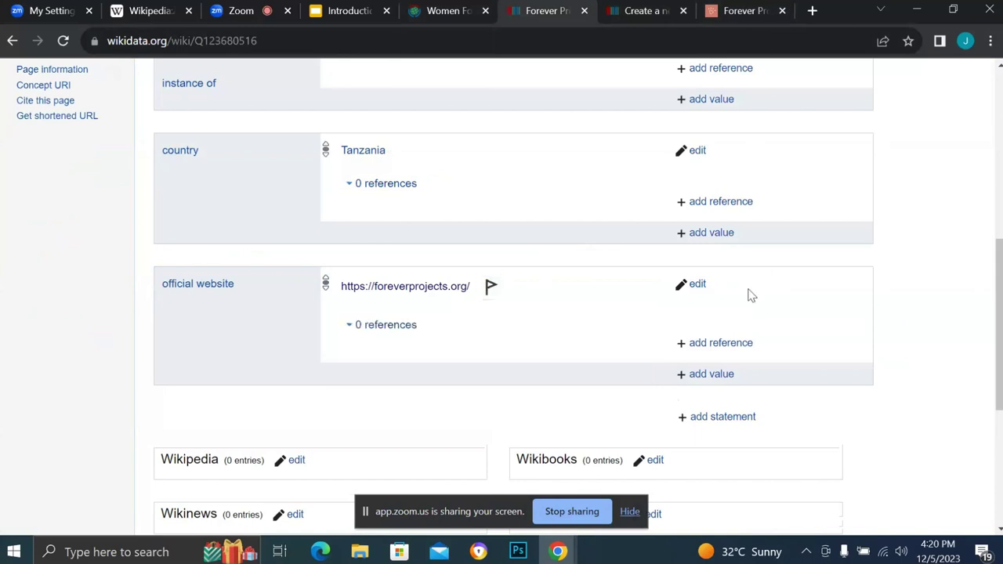
pyautogui.click(696, 285)
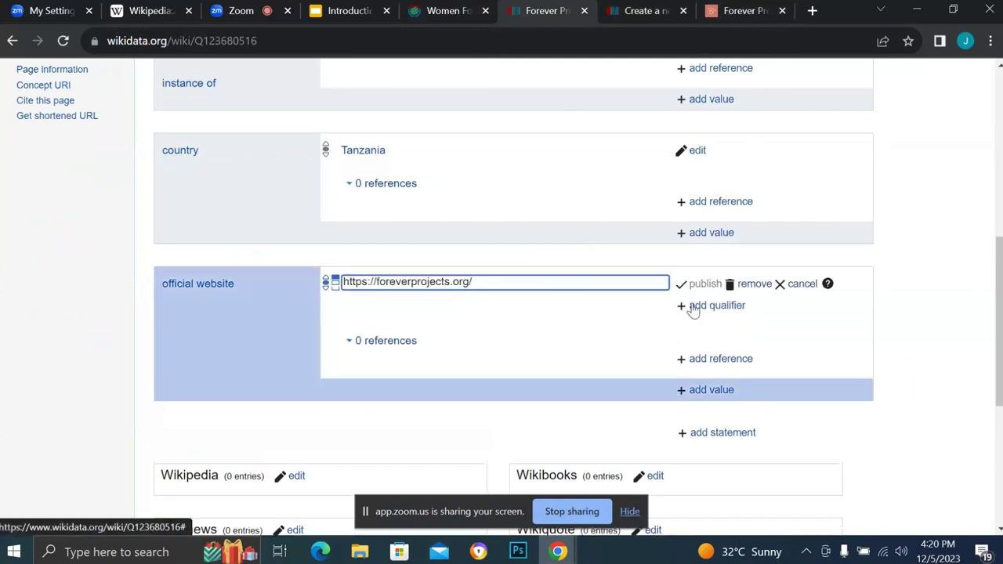
pyautogui.click(693, 308)
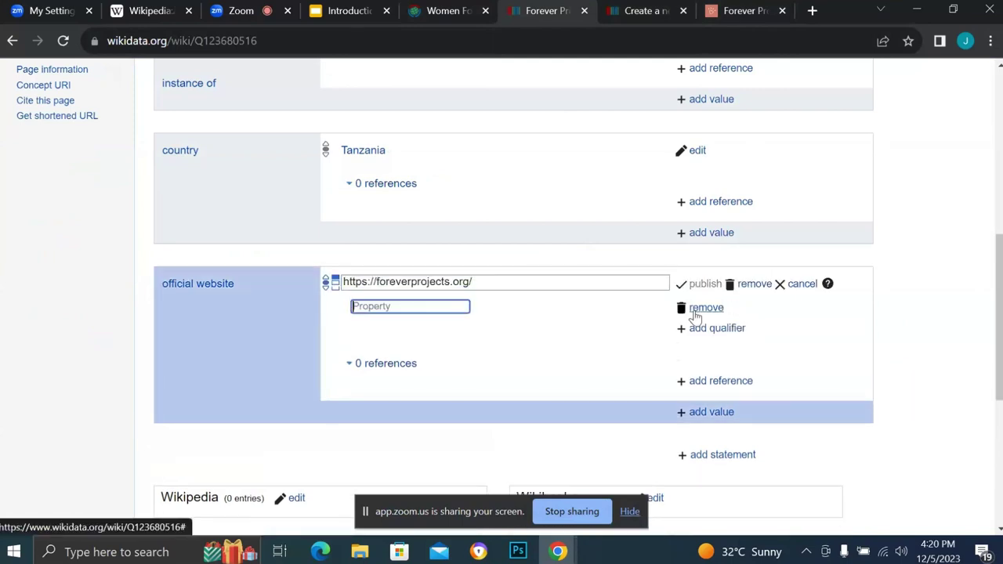
pyautogui.write('en')
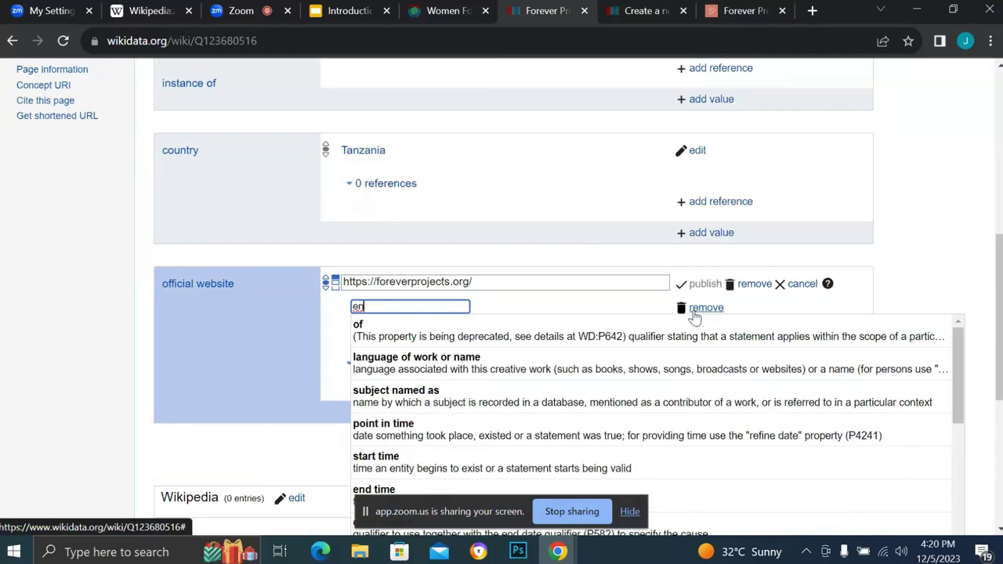
# Discard the unfinished qualifier on the official website statement and leave the statement's editing without publishing.
pyautogui.press('BackSpace')
pyautogui.press('BackSpace')
pyautogui.click(618, 313)
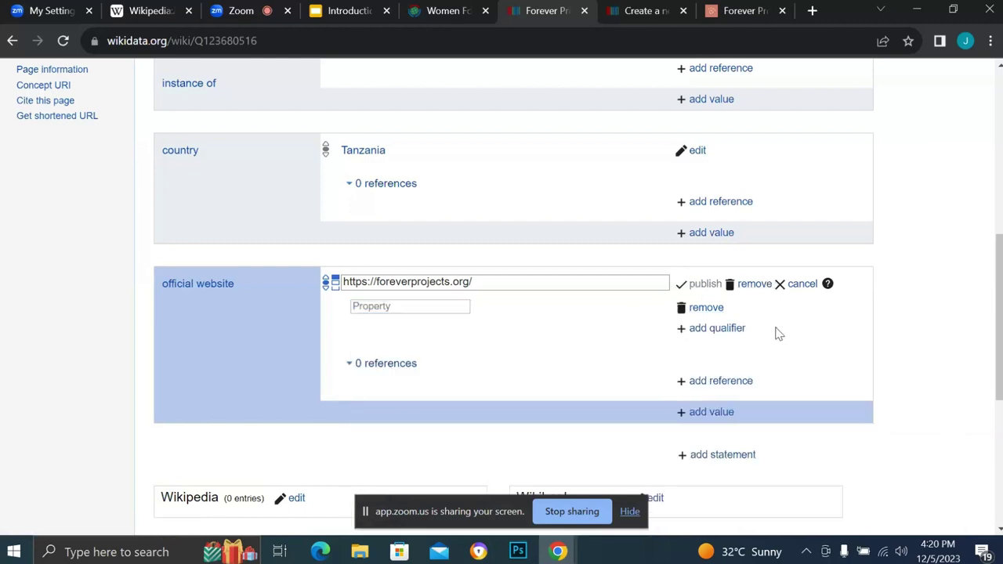
pyautogui.click(800, 285)
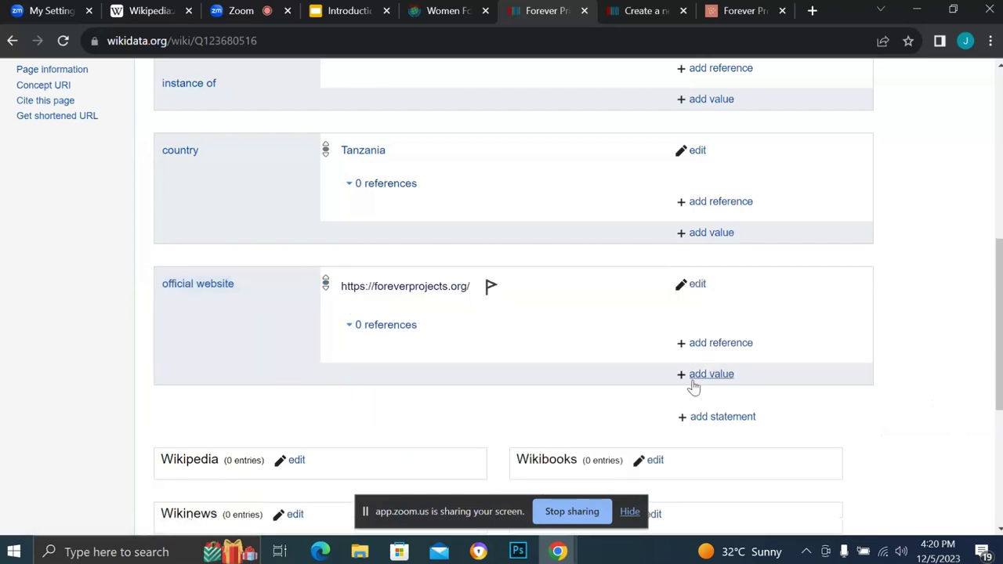
# Start a new statement on the item below official website, opening the list of suggested properties.
pyautogui.click(706, 421)
pyautogui.scroll(-2, 707, 421)
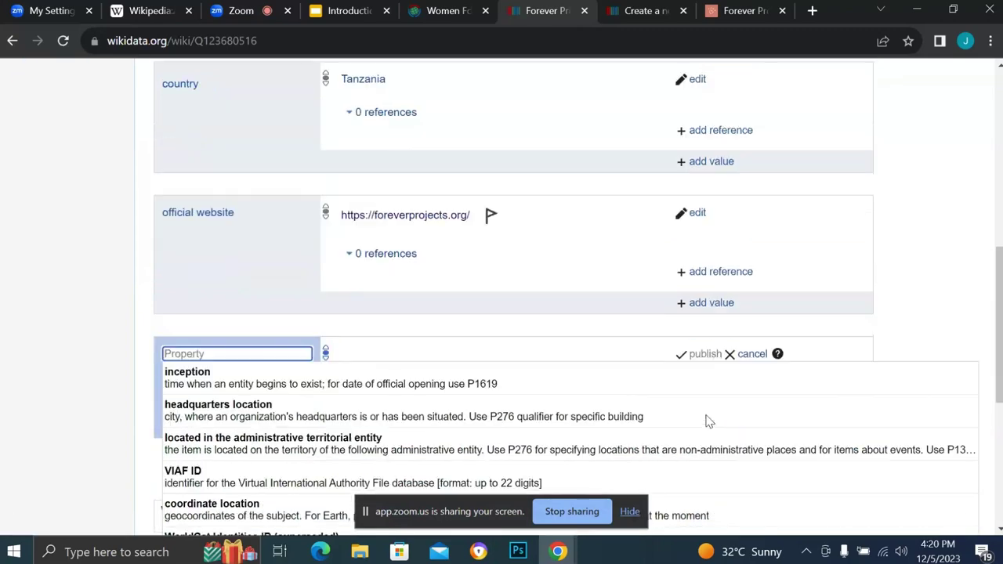
pyautogui.scroll(-1, 707, 421)
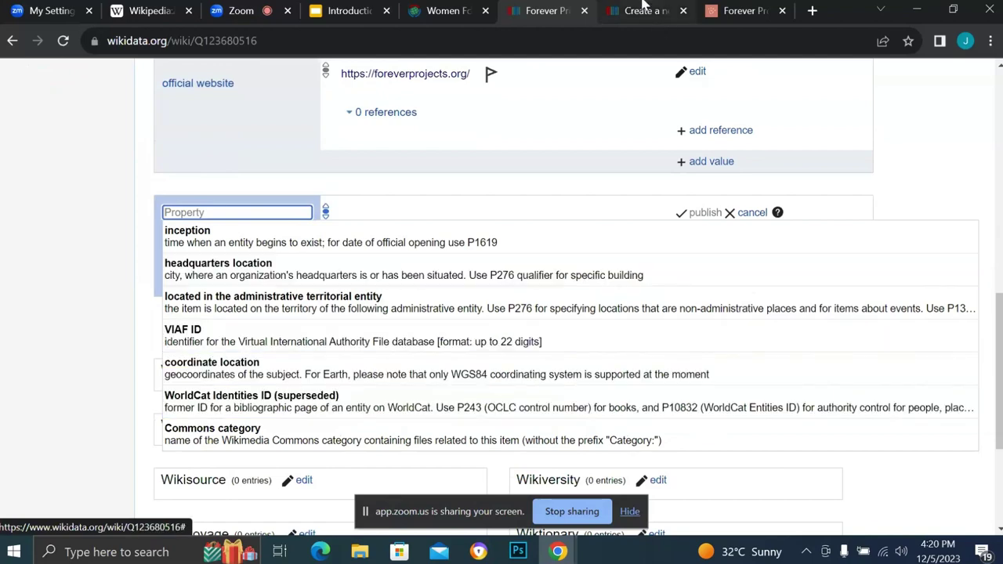
# Switch to the Forever Projects website and examine its homepage down to the footer for facts about the organization.
pyautogui.click(728, 11)
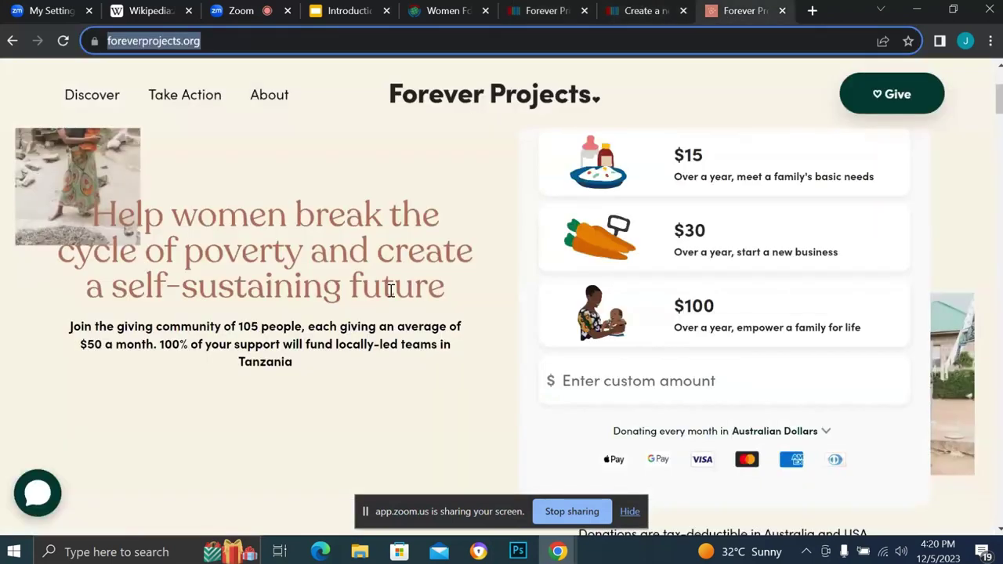
pyautogui.scroll(3, 391, 290)
pyautogui.scroll(-3, 391, 291)
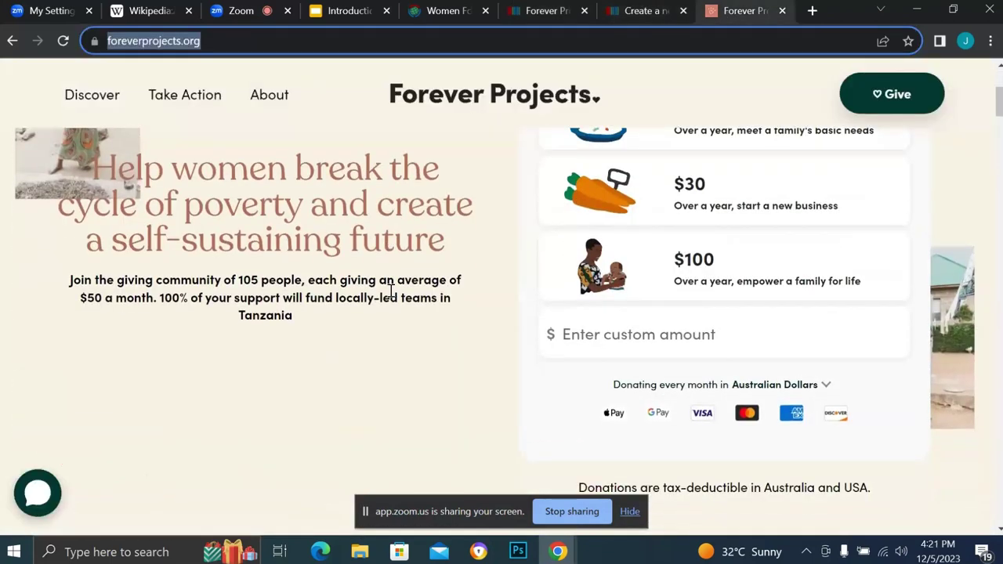
pyautogui.scroll(-6, 390, 291)
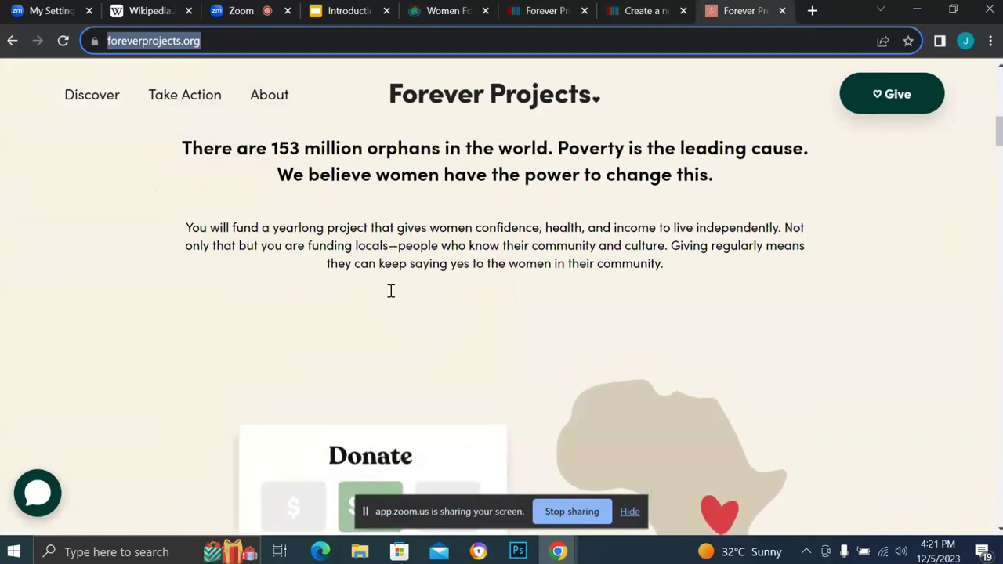
pyautogui.scroll(-3, 390, 290)
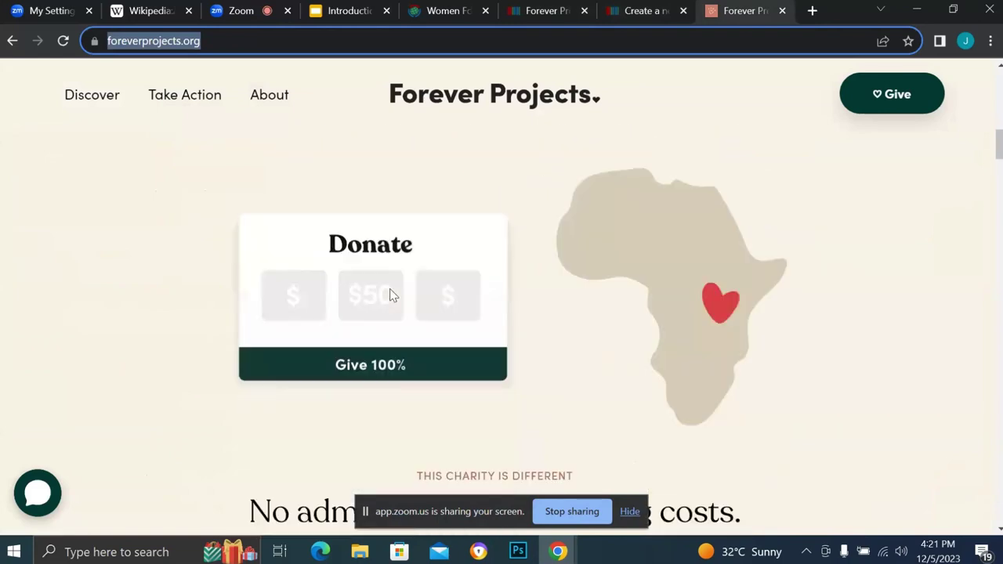
pyautogui.scroll(-10, 391, 295)
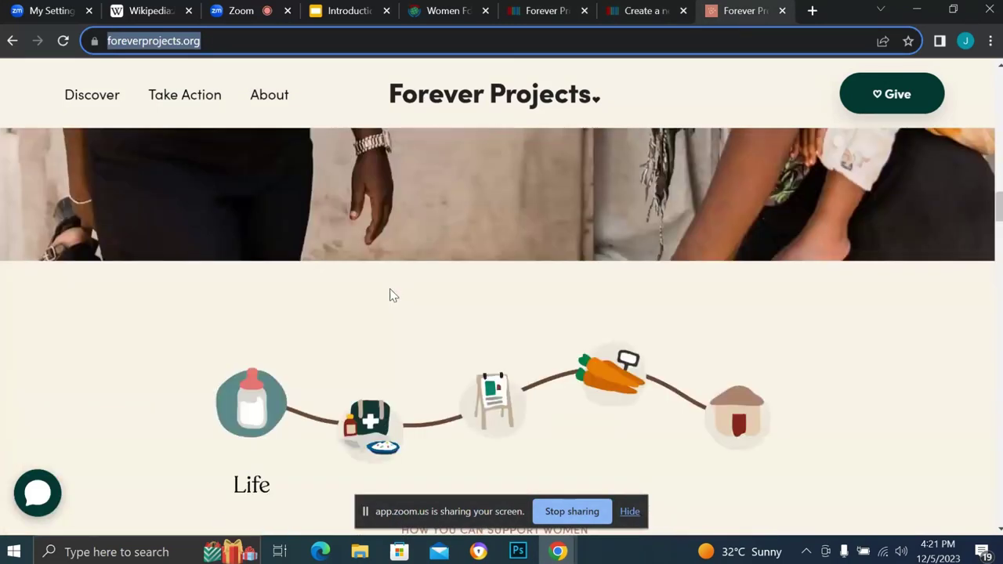
pyautogui.scroll(-5, 391, 294)
pyautogui.scroll(-5, 391, 293)
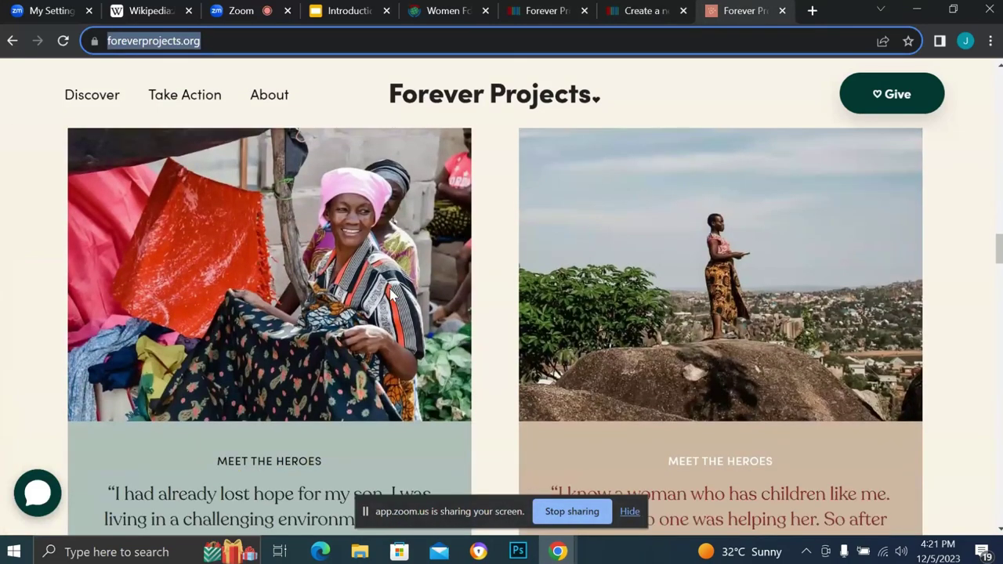
pyautogui.scroll(-8, 391, 294)
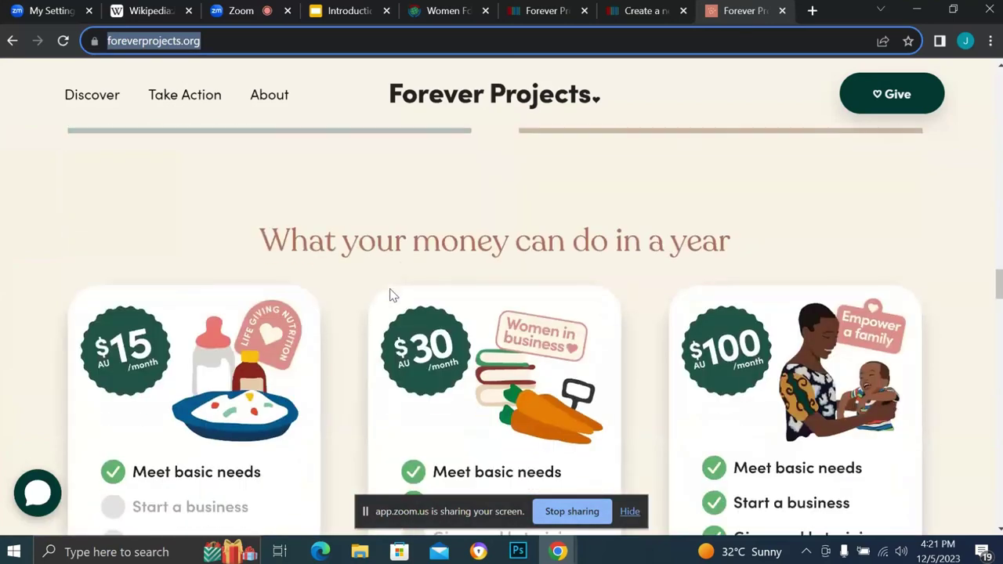
pyautogui.scroll(-2, 391, 294)
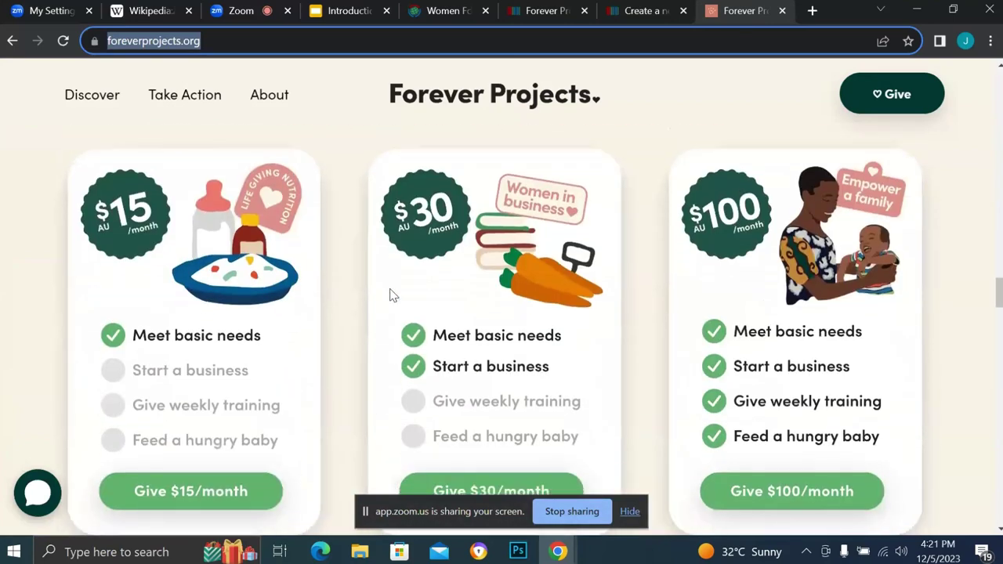
pyautogui.scroll(-10, 392, 294)
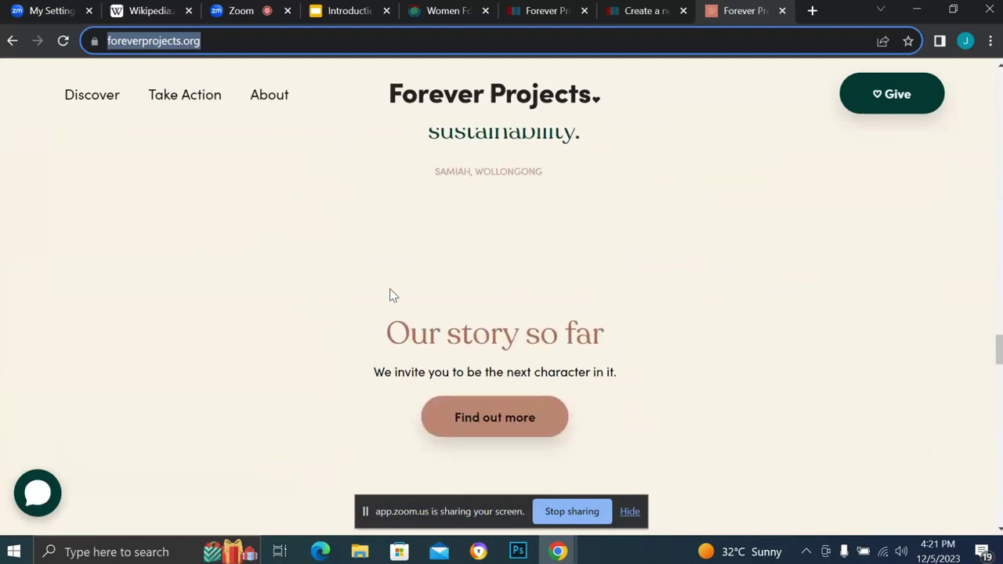
pyautogui.scroll(-8, 389, 295)
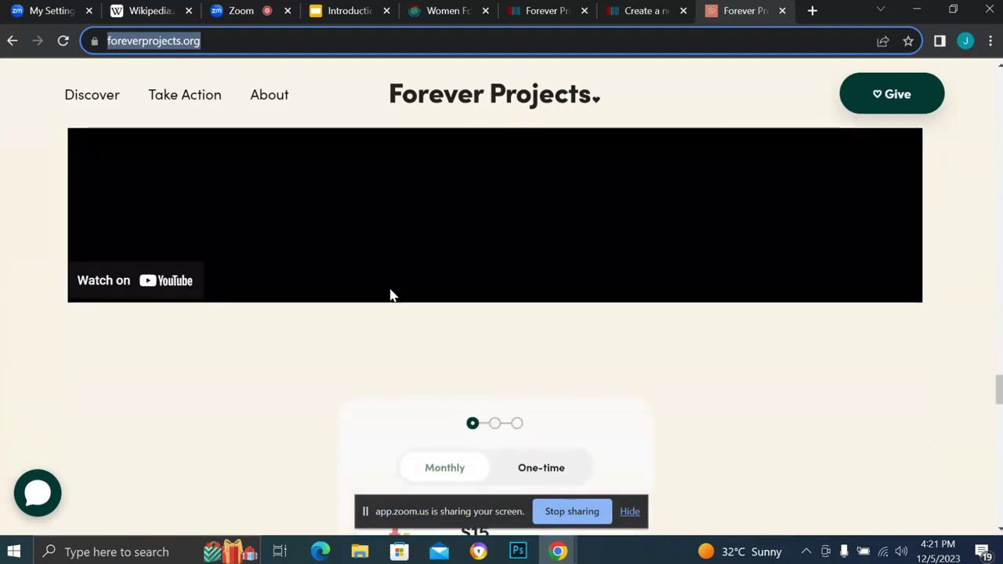
pyautogui.scroll(-10, 392, 295)
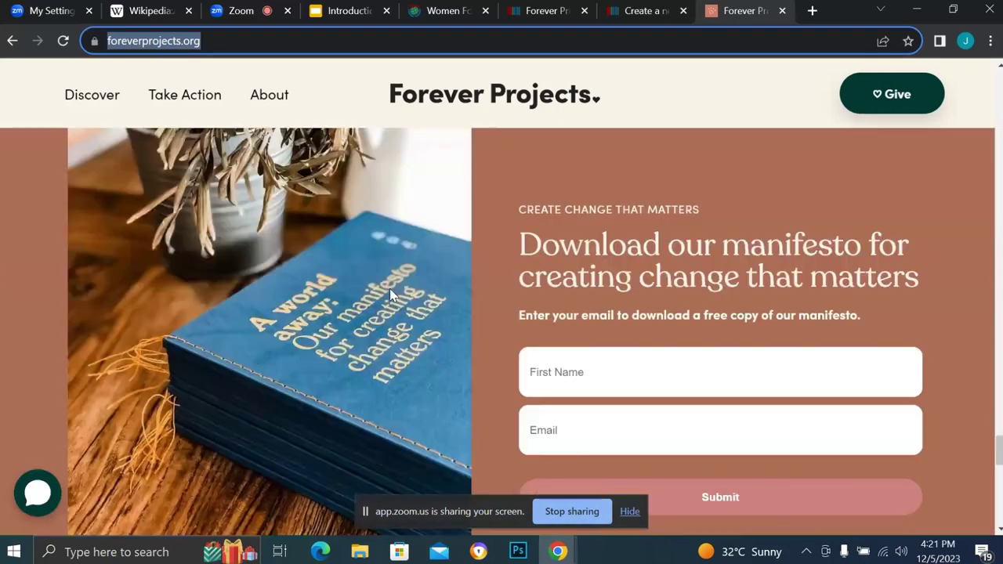
pyautogui.scroll(-6, 389, 288)
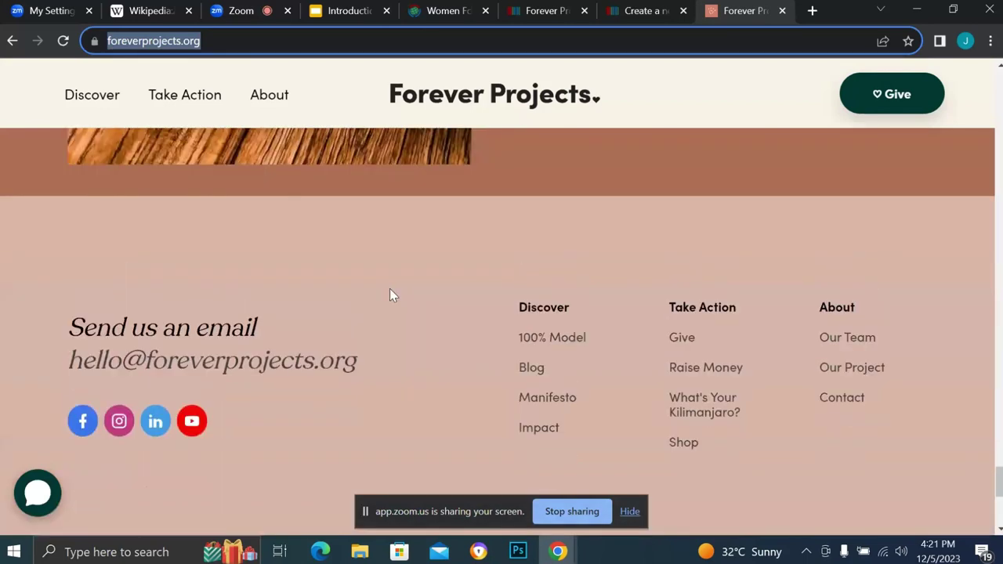
pyautogui.scroll(12, 389, 288)
# Open the website's About page and examine the organization's story and the Discover and About page links for usable details.
pyautogui.moveTo(74, 122)
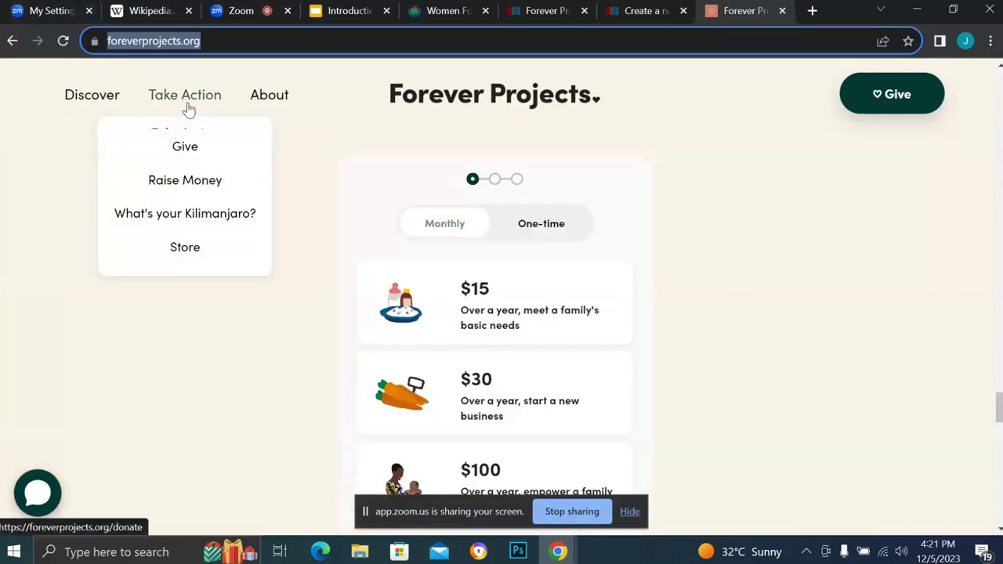
pyautogui.click(269, 98)
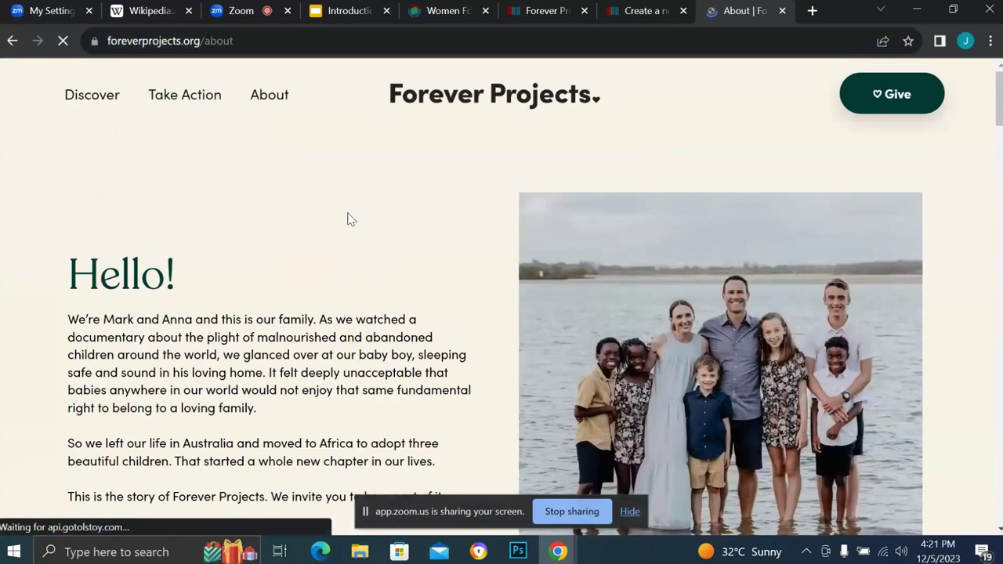
pyautogui.scroll(-2, 329, 316)
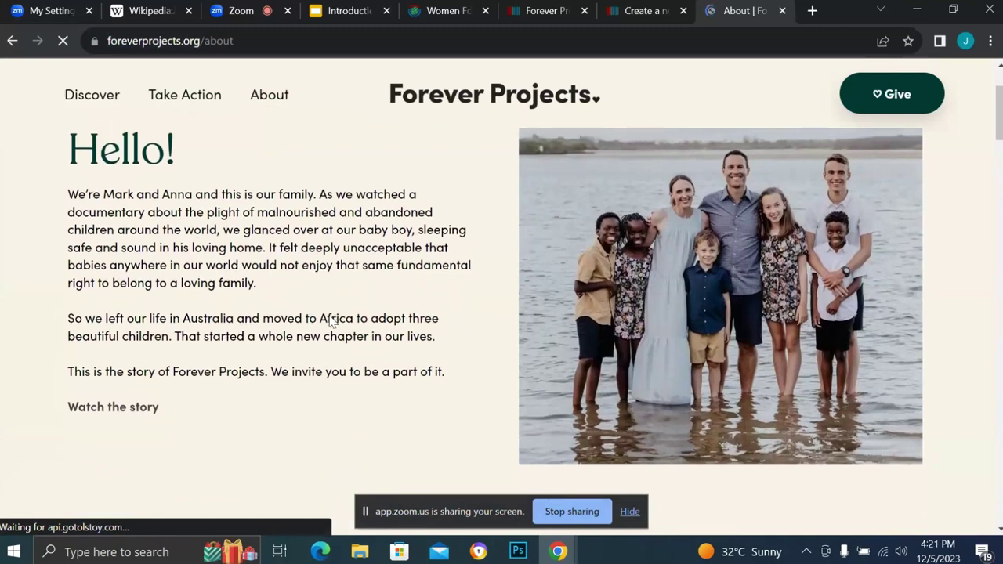
pyautogui.scroll(-4, 329, 320)
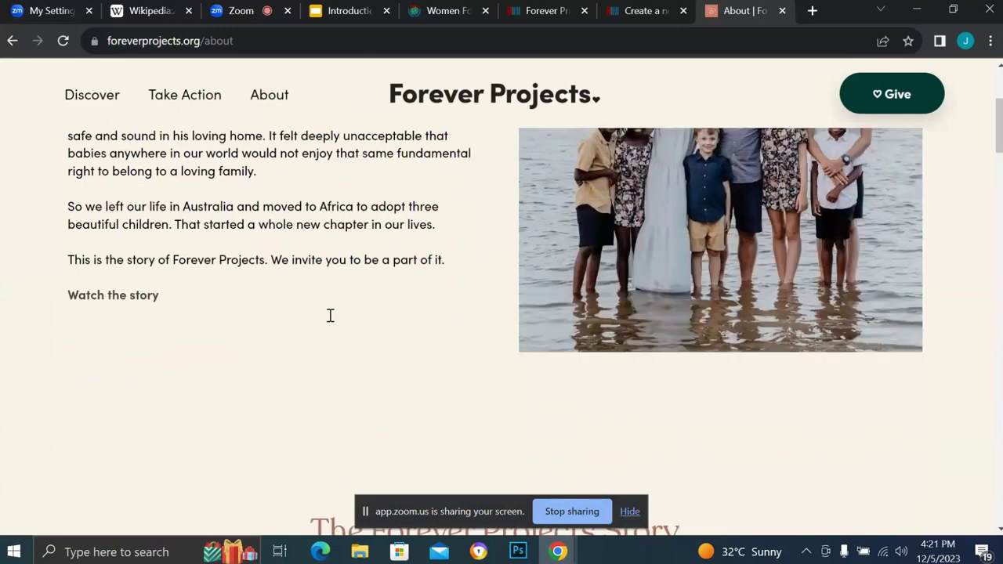
pyautogui.scroll(-9, 329, 317)
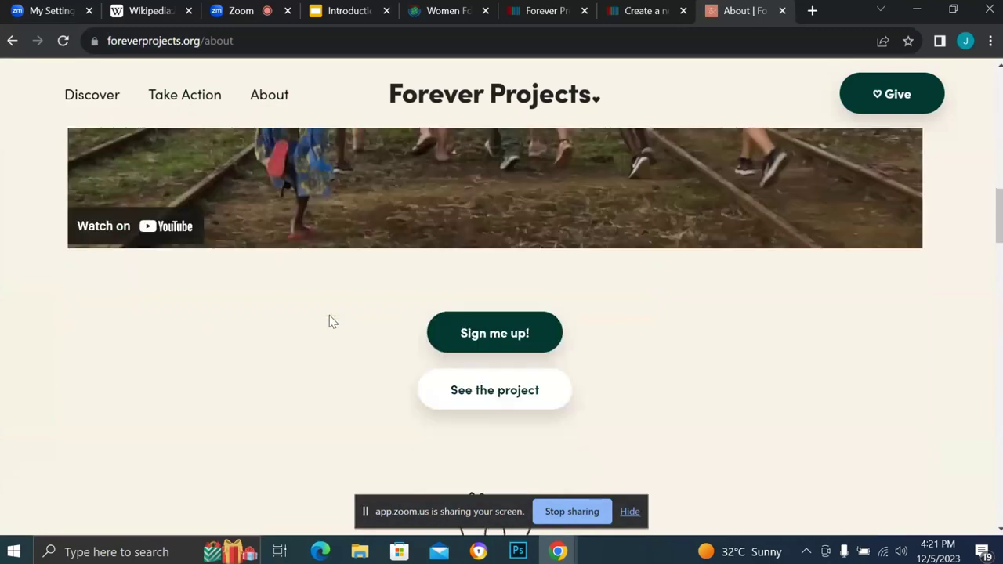
pyautogui.scroll(-7, 329, 320)
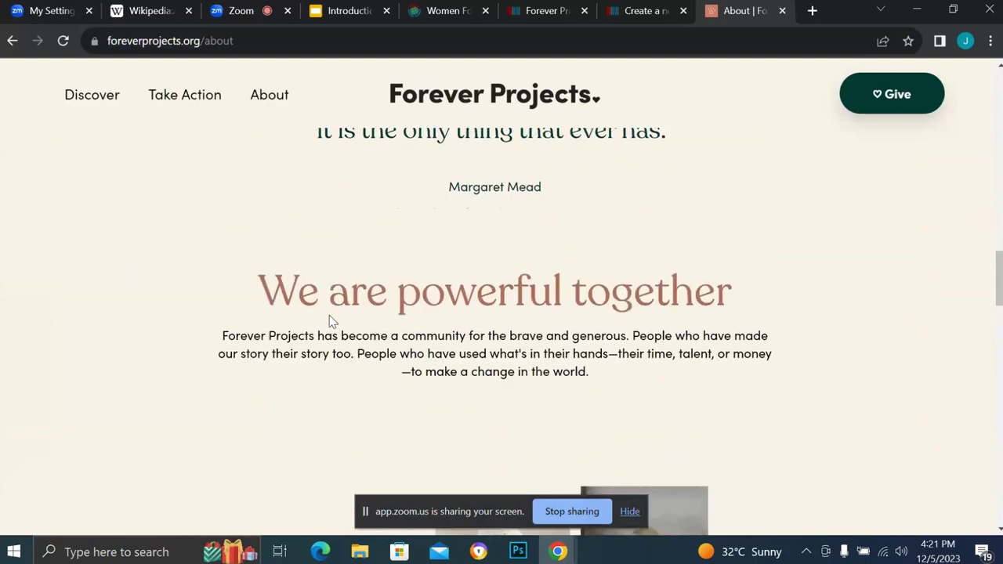
pyautogui.scroll(-9, 329, 320)
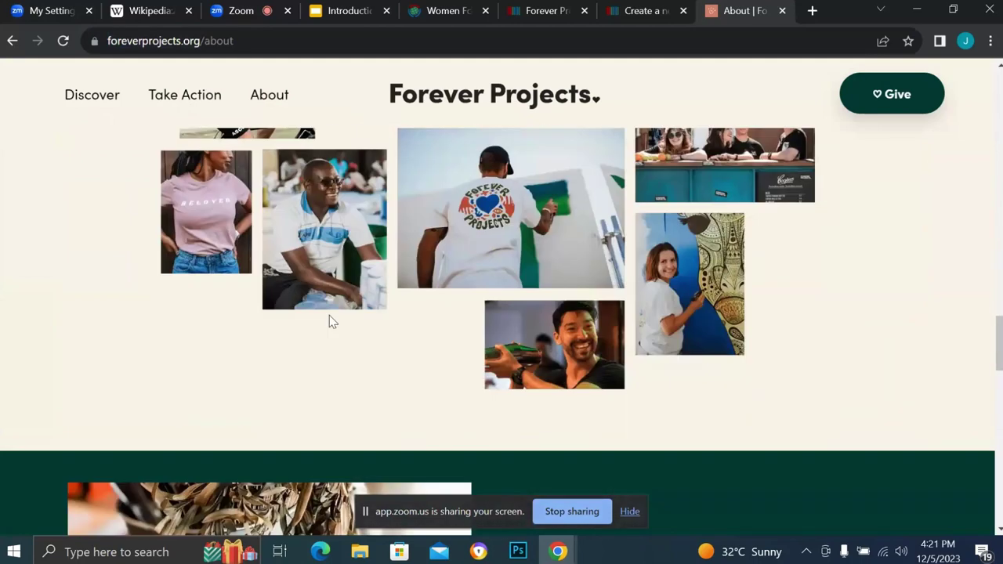
pyautogui.scroll(-6, 329, 320)
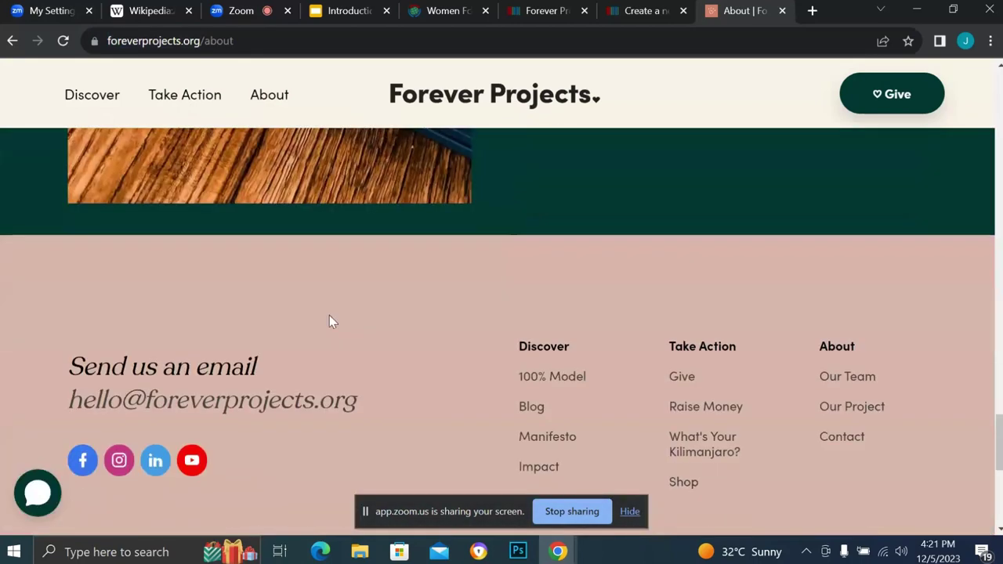
pyautogui.scroll(9, 329, 318)
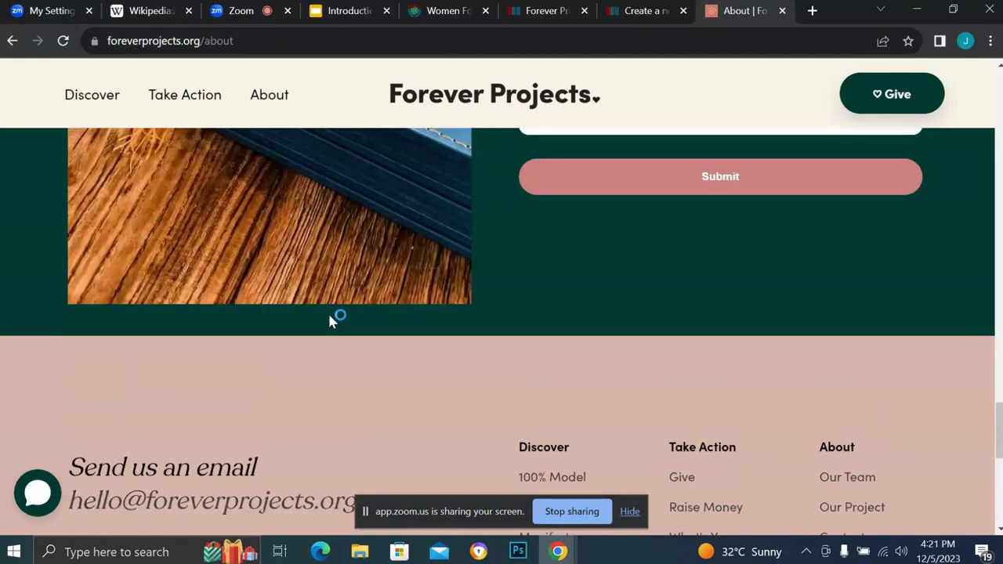
pyautogui.scroll(10, 329, 317)
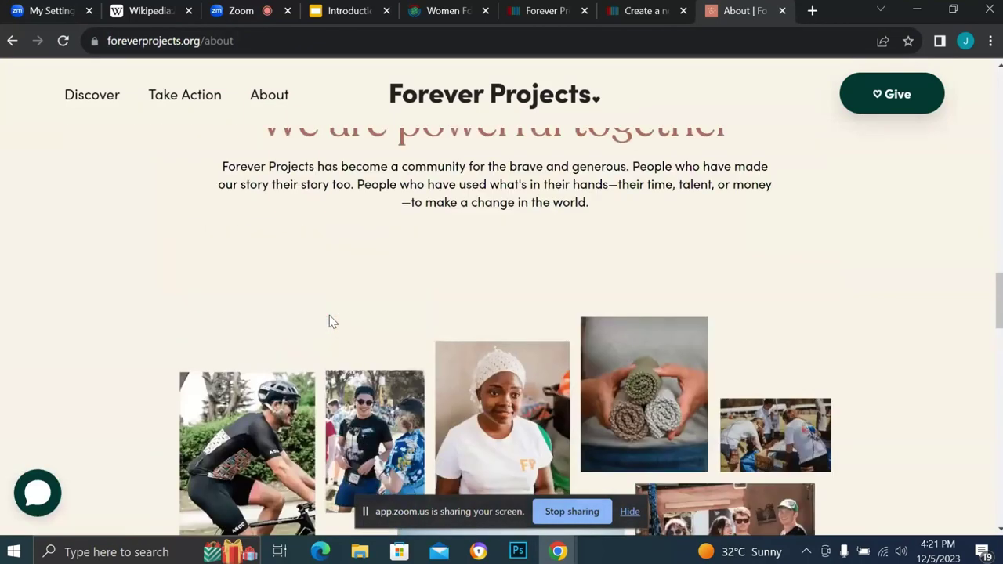
pyautogui.scroll(10, 329, 317)
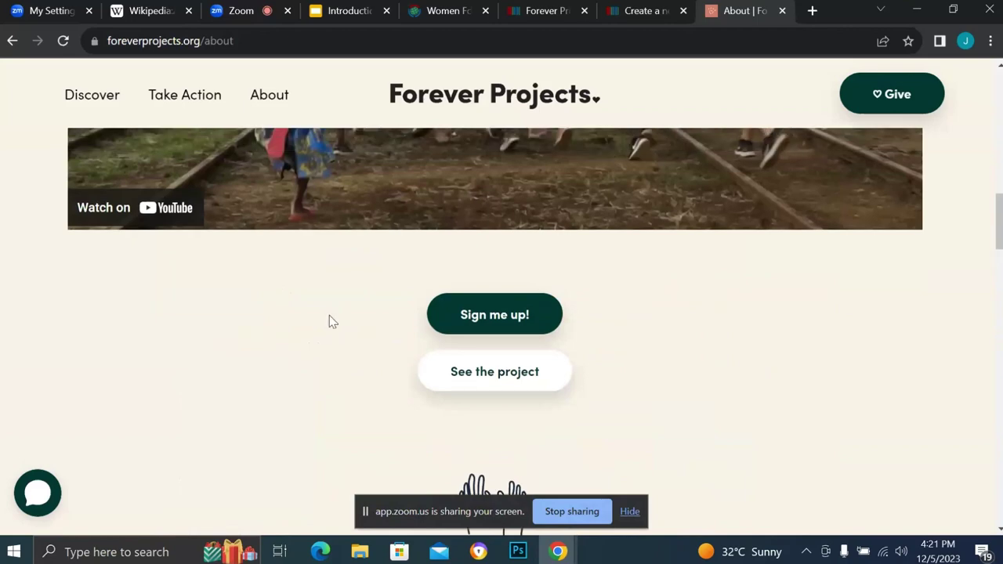
pyautogui.scroll(4, 329, 317)
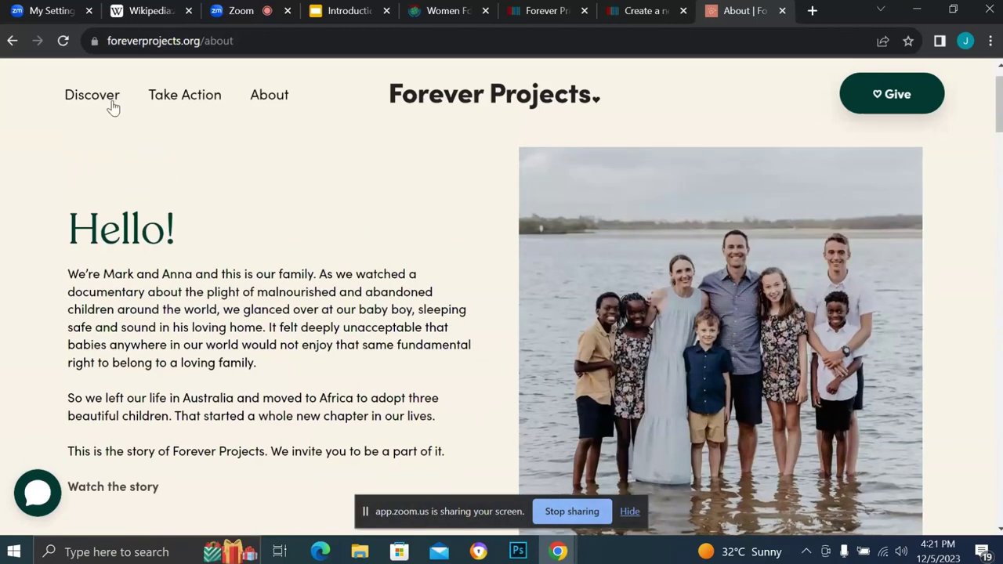
pyautogui.moveTo(65, 99)
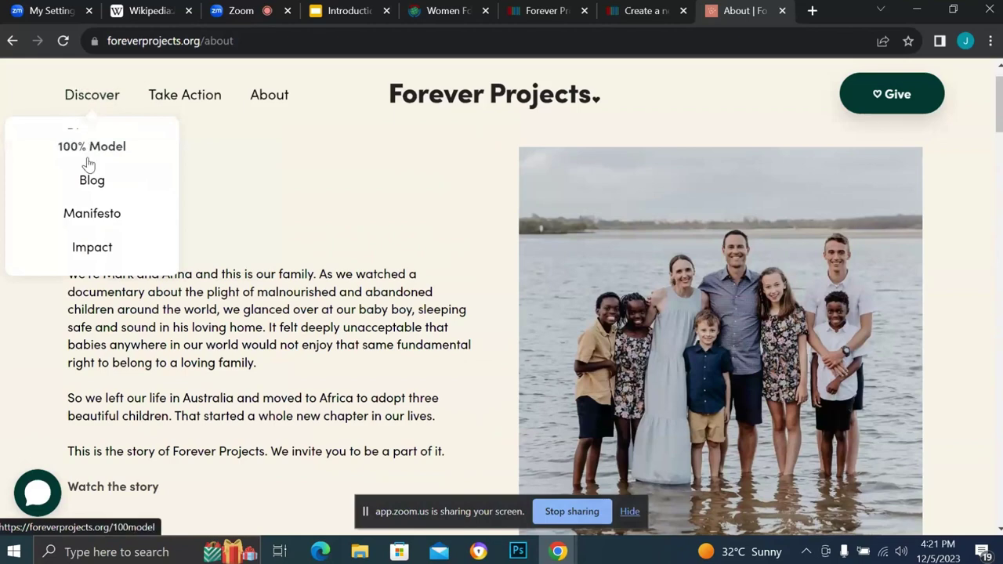
pyautogui.moveTo(266, 99)
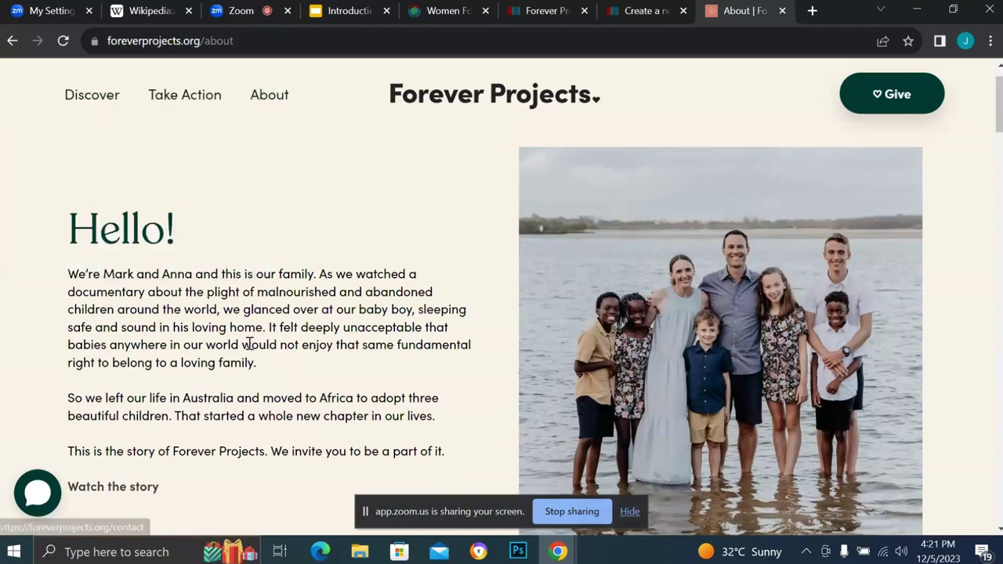
pyautogui.scroll(-1, 250, 345)
pyautogui.scroll(-1, 250, 348)
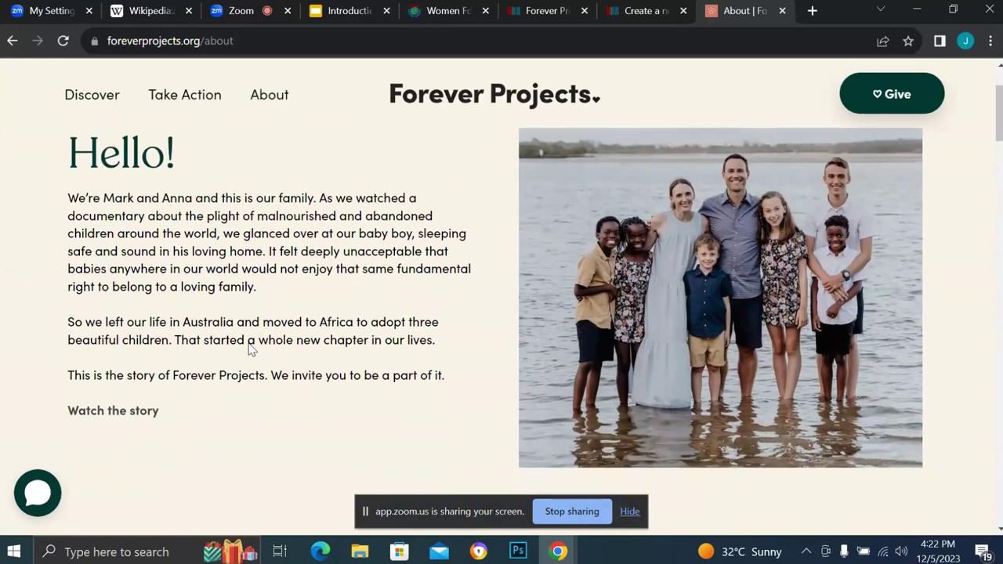
pyautogui.scroll(-1, 250, 349)
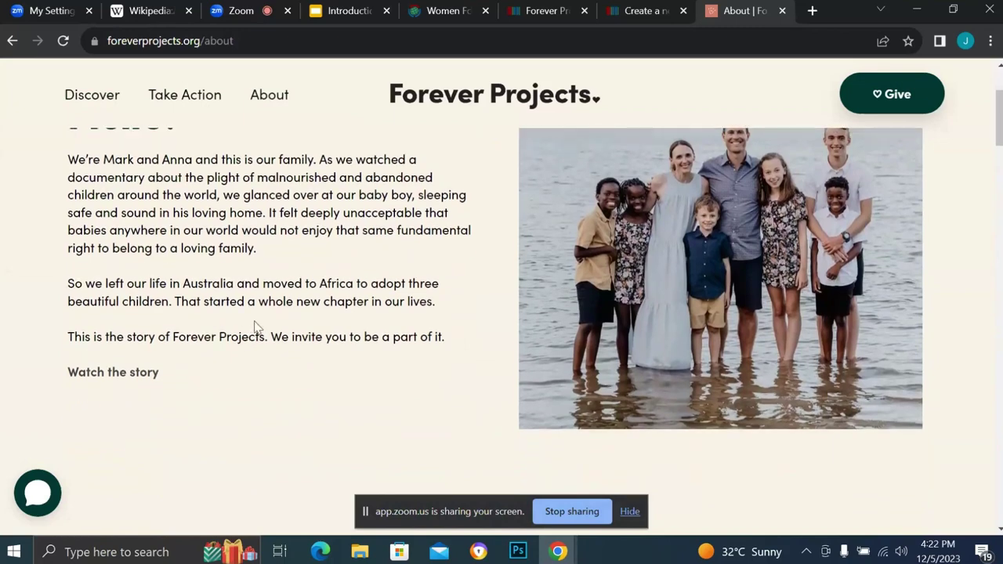
# Return to the Forever Projects item on Wikidata and bring its unfinished new statement into view.
pyautogui.click(641, 16)
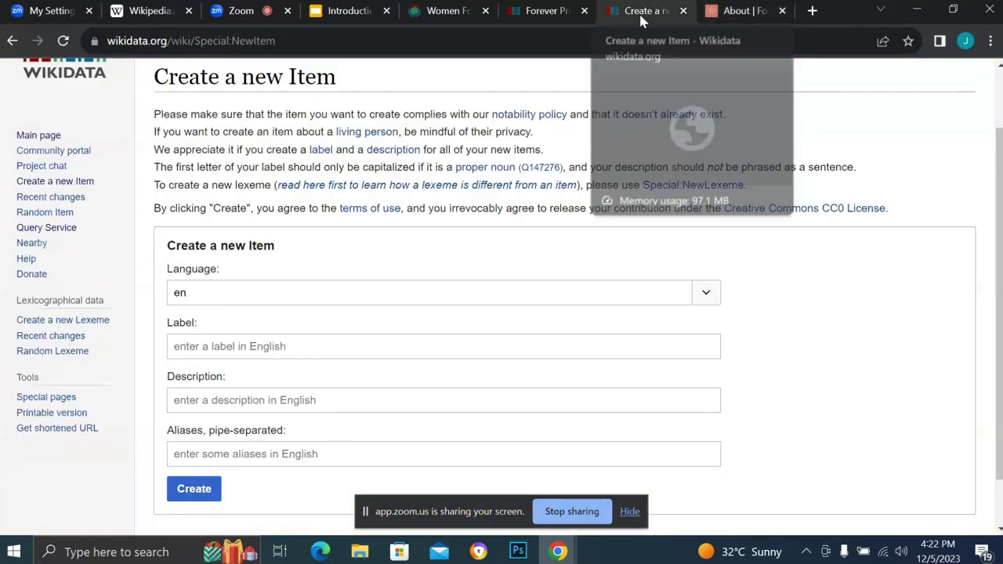
pyautogui.click(541, 22)
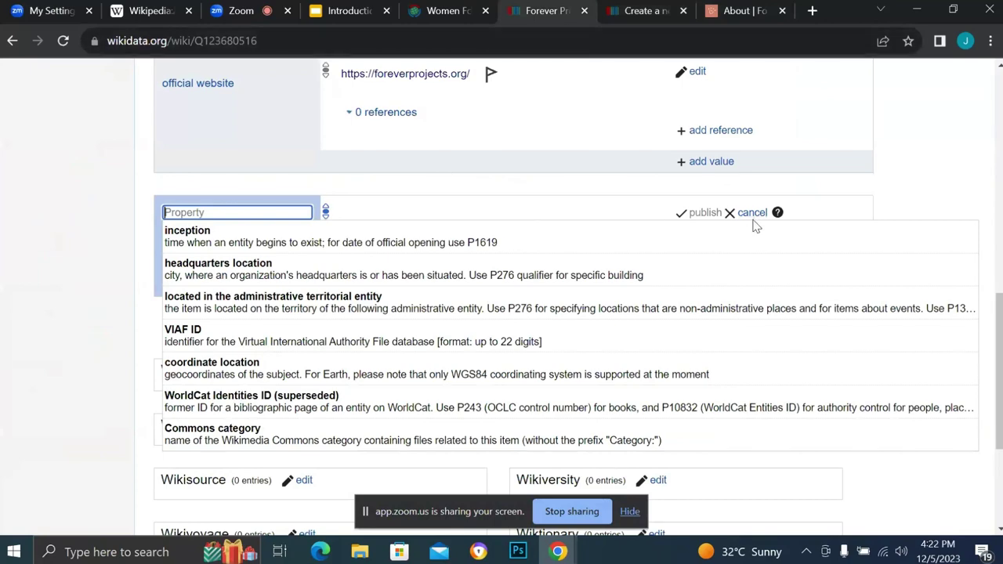
pyautogui.scroll(2, 569, 361)
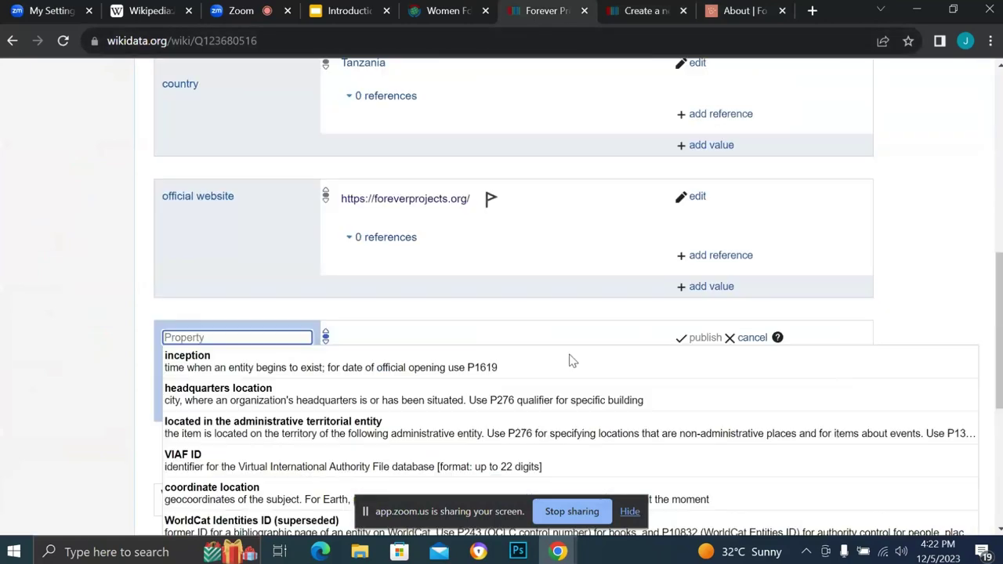
# Discard the unfinished statement on the Wikidata item and open Our Project on the Forever Projects website.
pyautogui.click(752, 340)
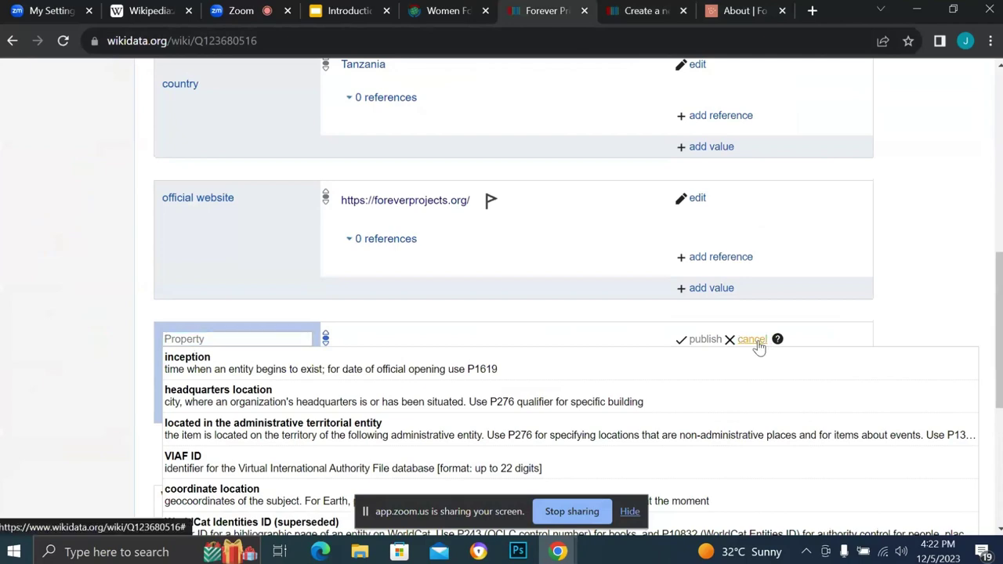
pyautogui.click(745, 9)
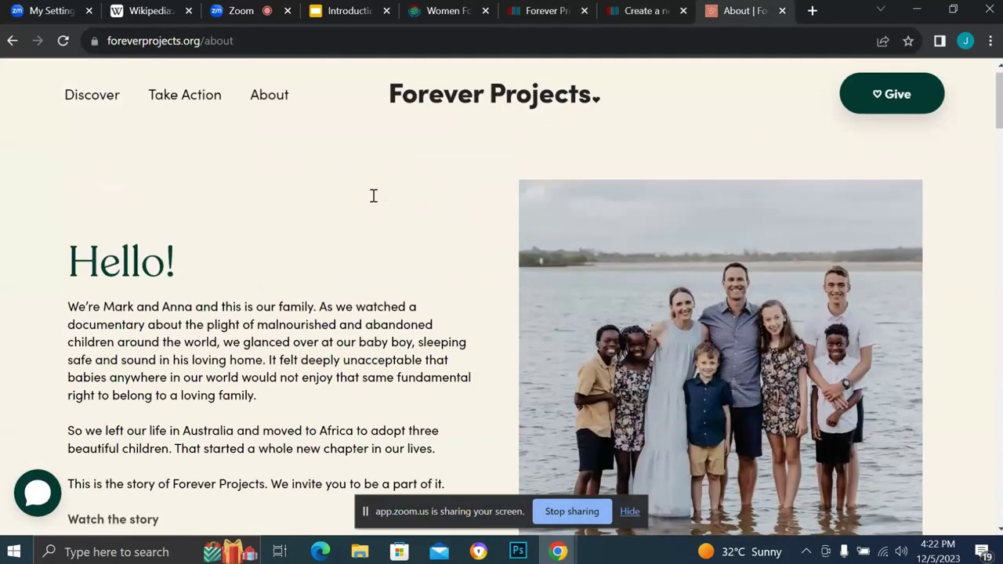
pyautogui.moveTo(312, 156)
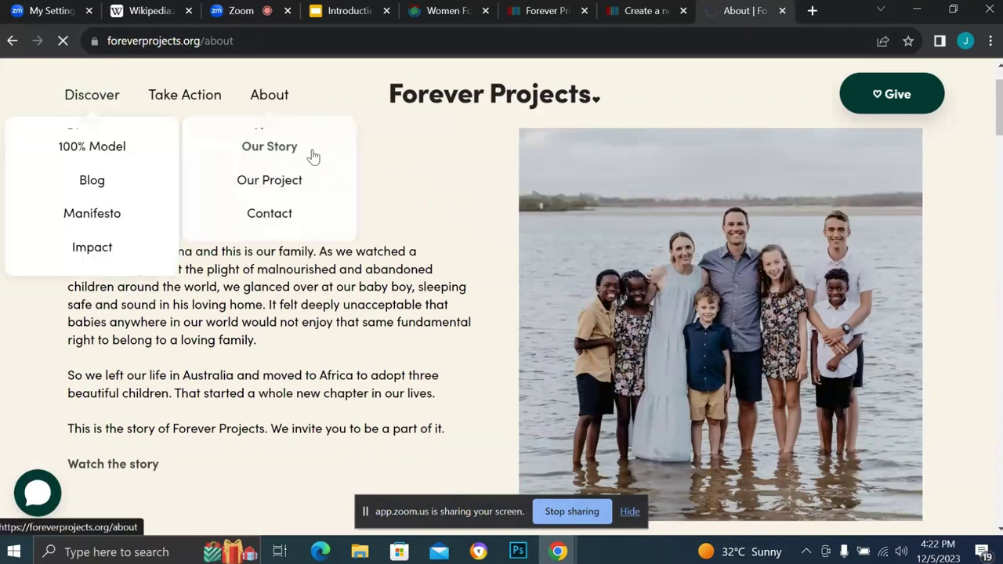
pyautogui.click(277, 180)
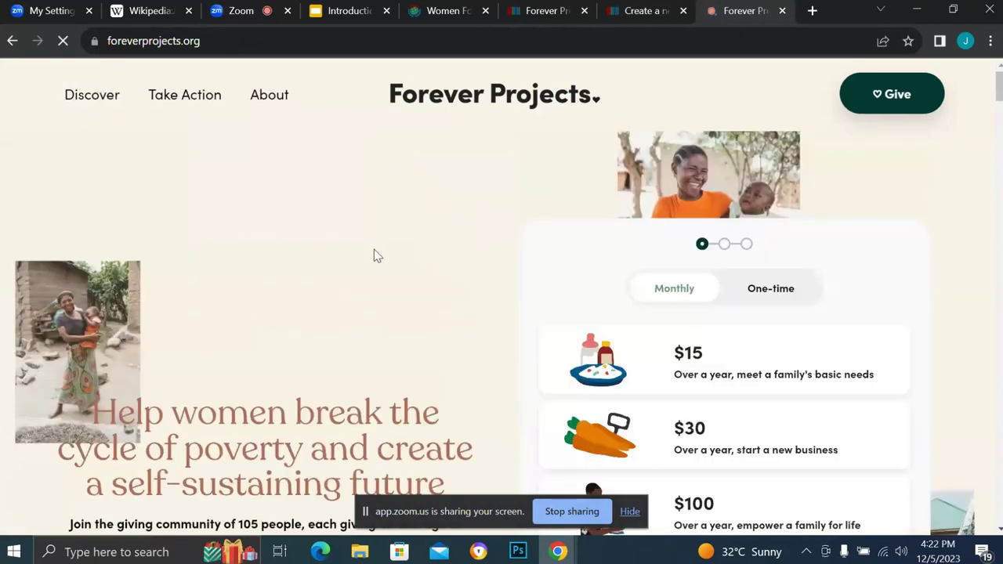
# Examine the Forever Projects page down to the section on what donations can do in a year.
pyautogui.scroll(-3, 374, 249)
pyautogui.scroll(-5, 374, 255)
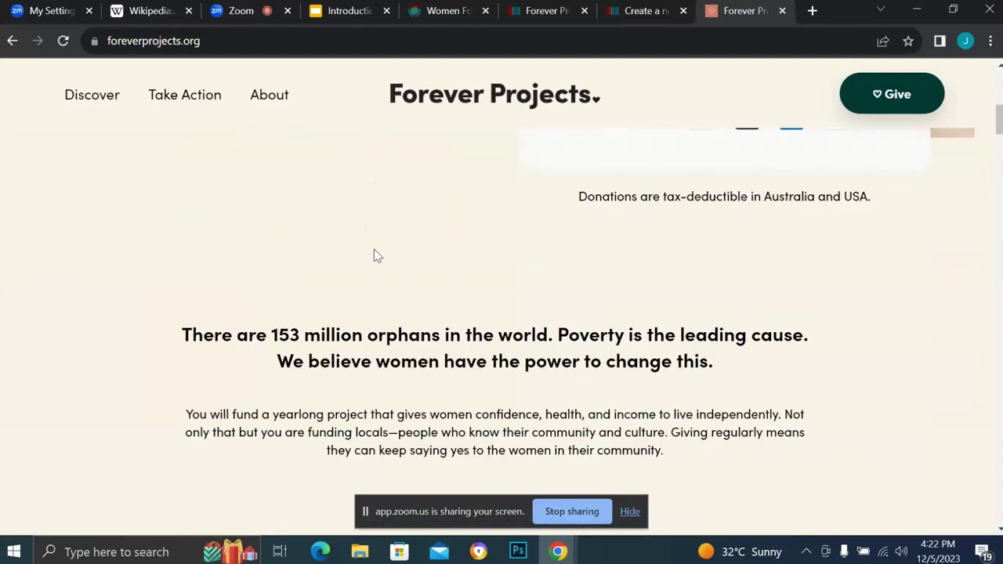
pyautogui.scroll(-6, 375, 249)
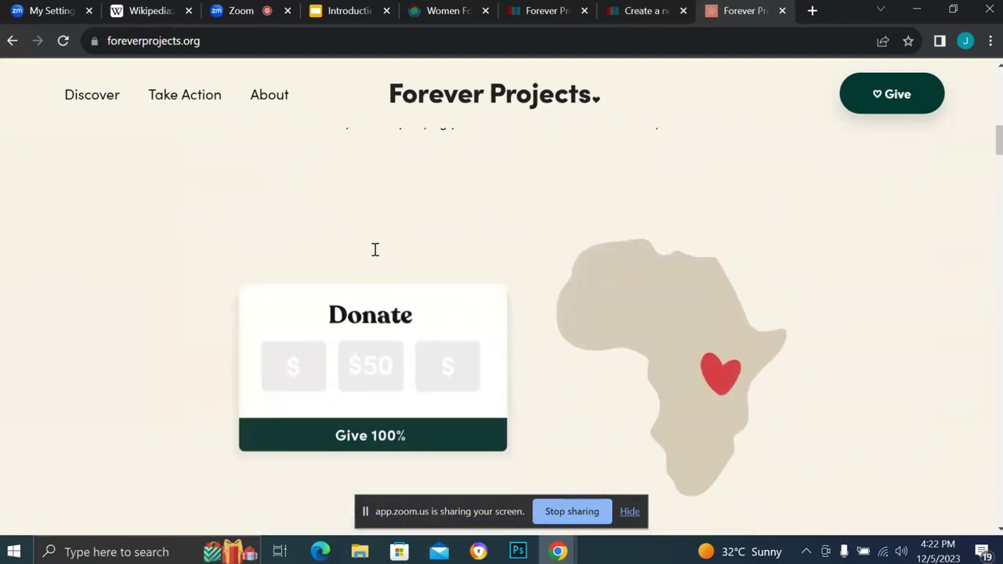
pyautogui.scroll(-10, 375, 249)
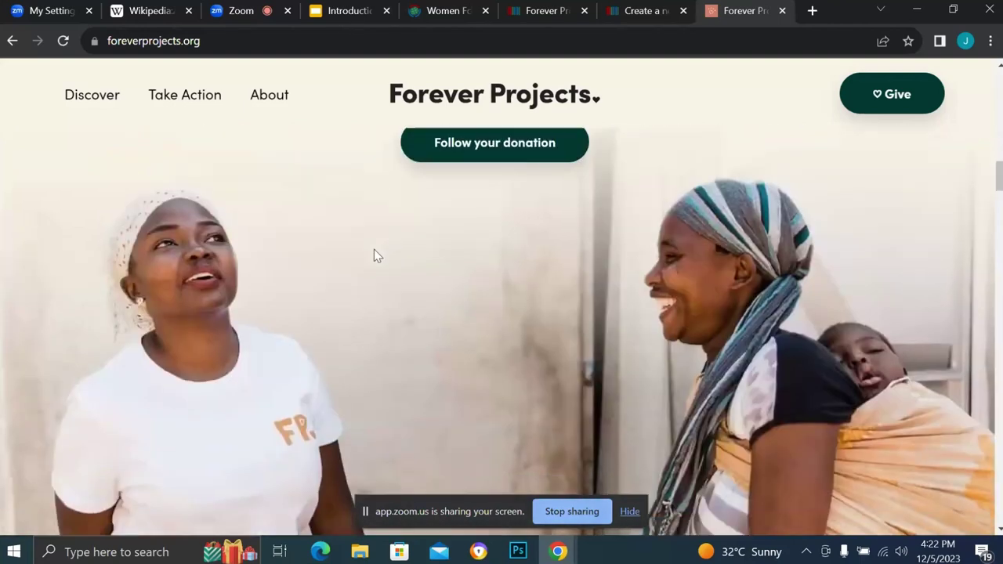
pyautogui.scroll(-5, 374, 255)
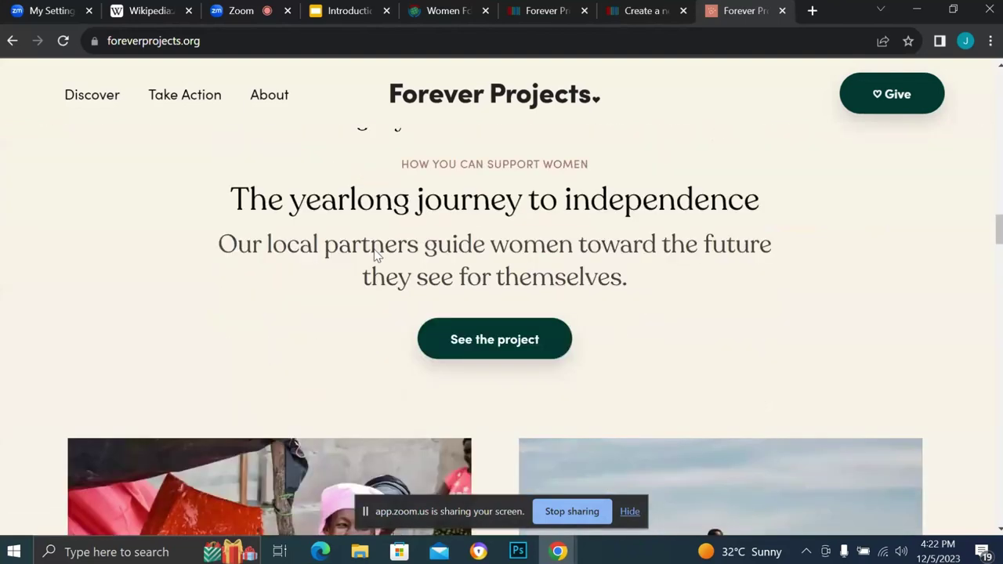
pyautogui.scroll(-4, 375, 255)
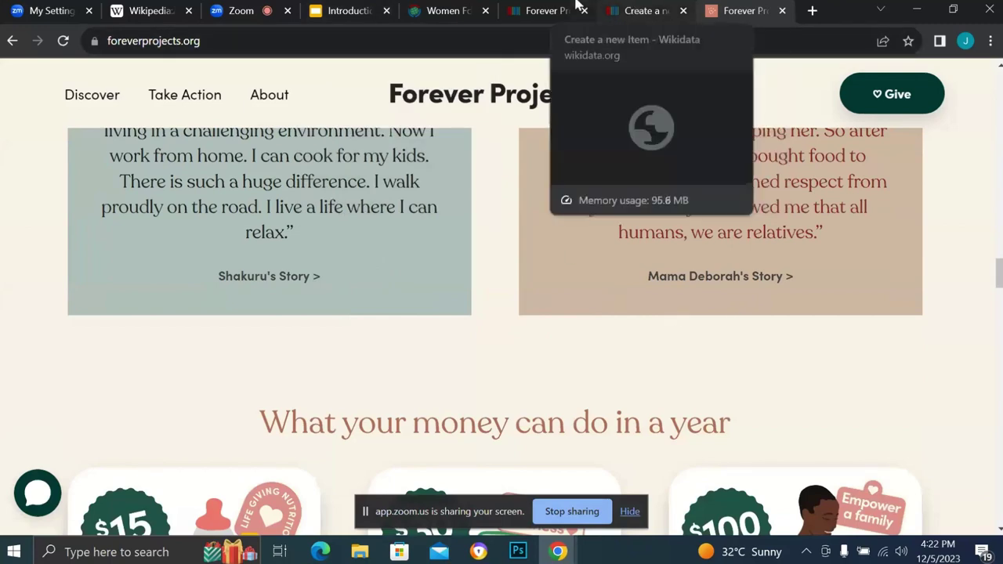
# Switch to the Women For Sustainability Africa article list and look through its Wikidata entries back up to the first rows.
pyautogui.click(646, 8)
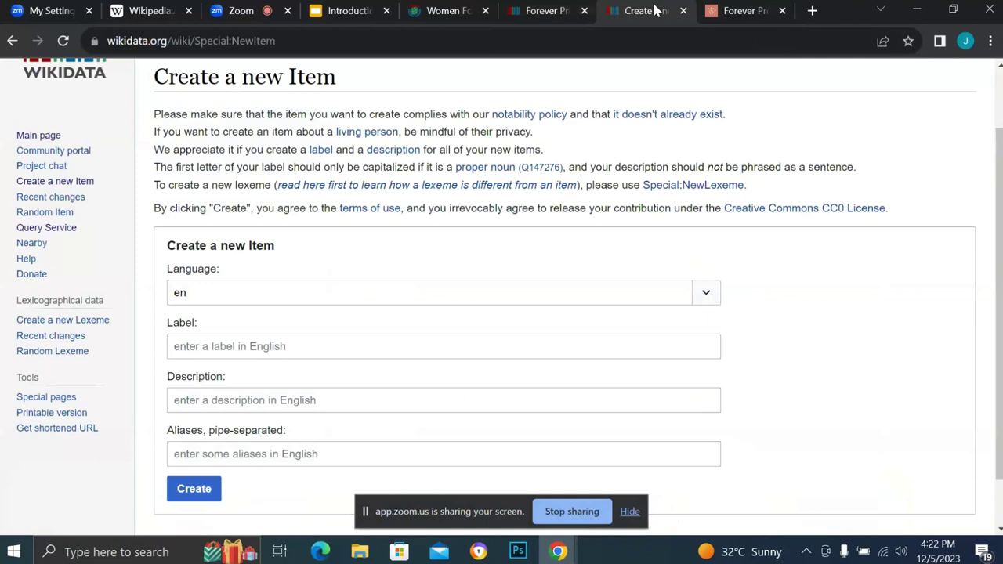
pyautogui.click(437, 8)
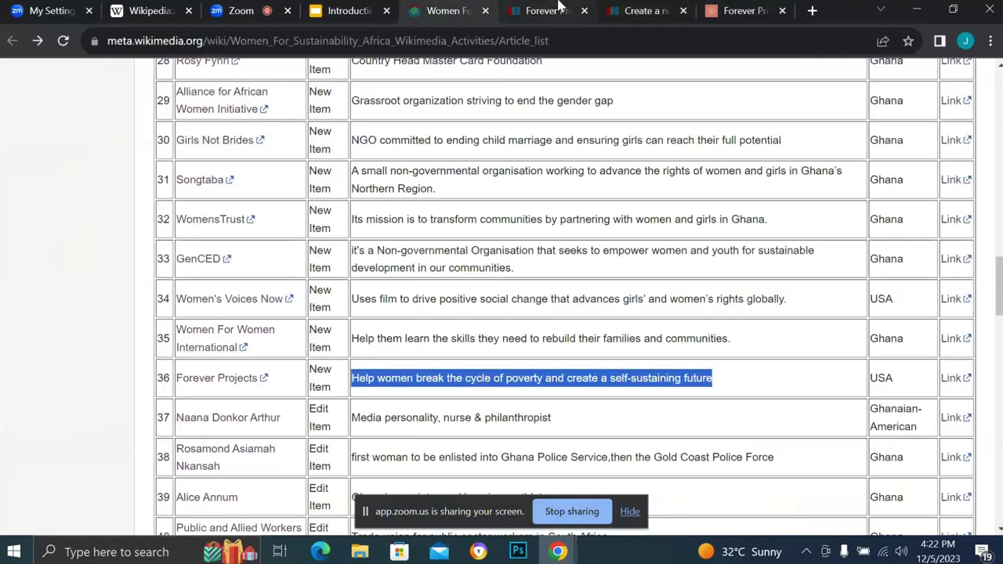
pyautogui.click(352, 14)
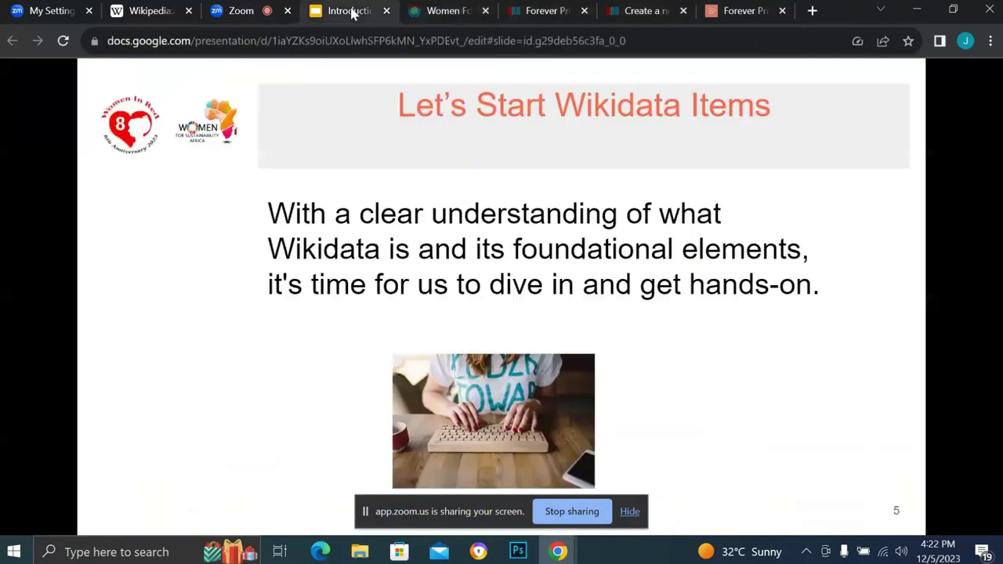
pyautogui.click(545, 14)
pyautogui.click(644, 11)
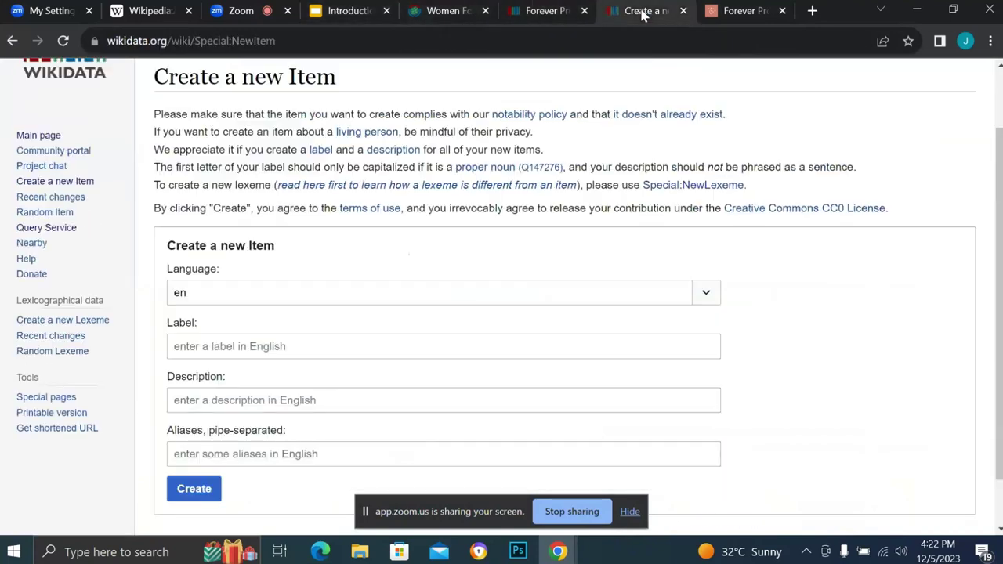
pyautogui.click(430, 9)
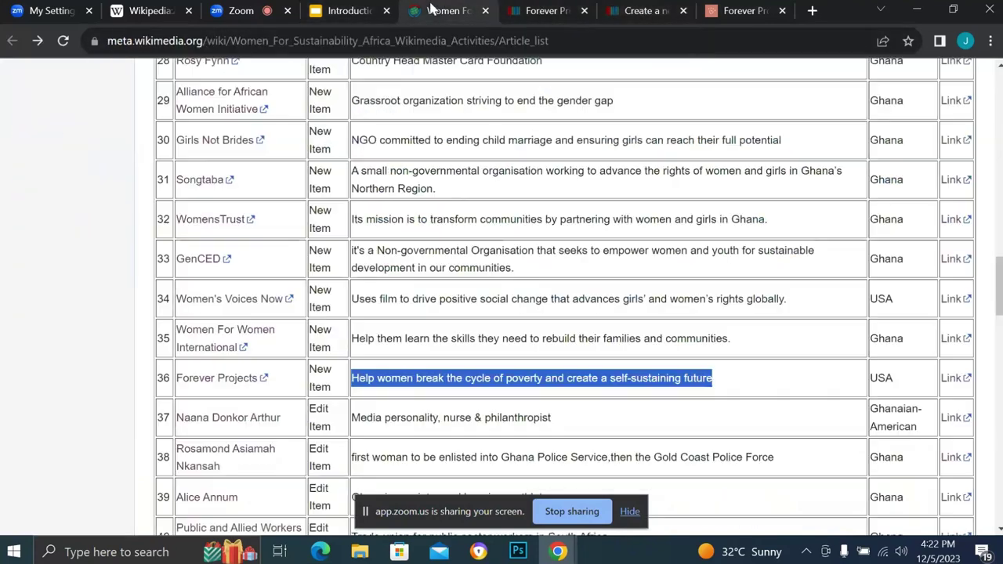
pyautogui.scroll(7, 436, 212)
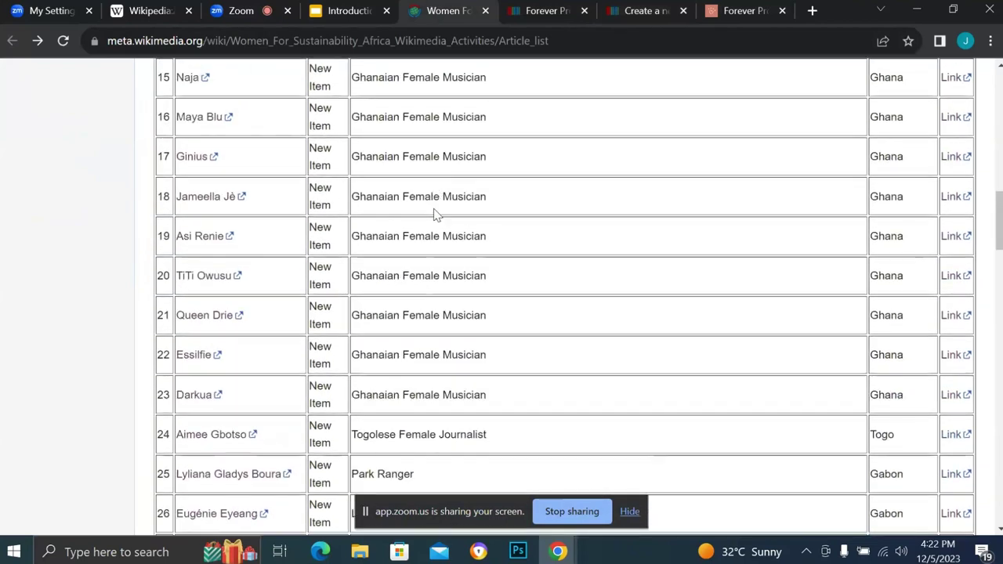
pyautogui.scroll(3, 268, 171)
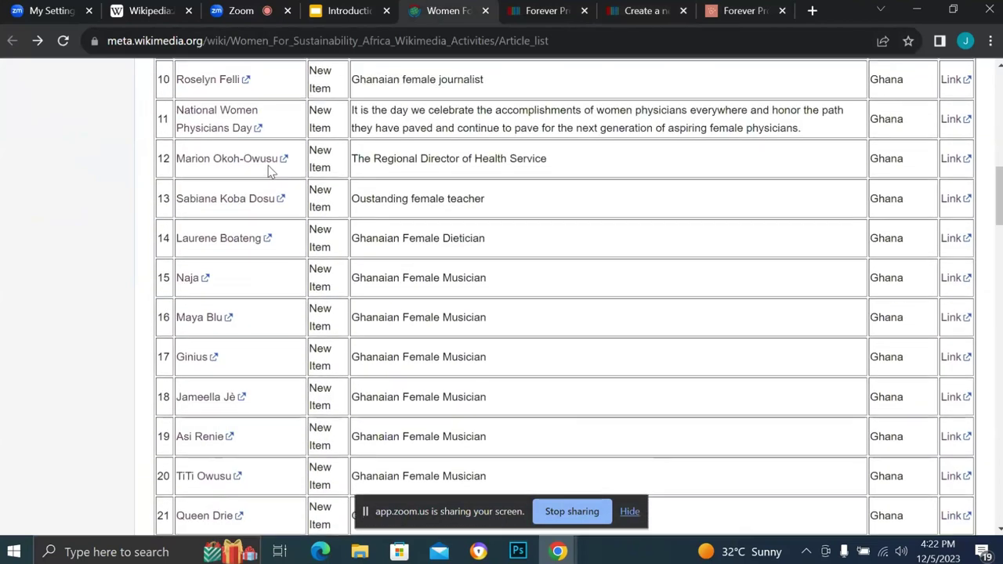
pyautogui.scroll(4, 268, 171)
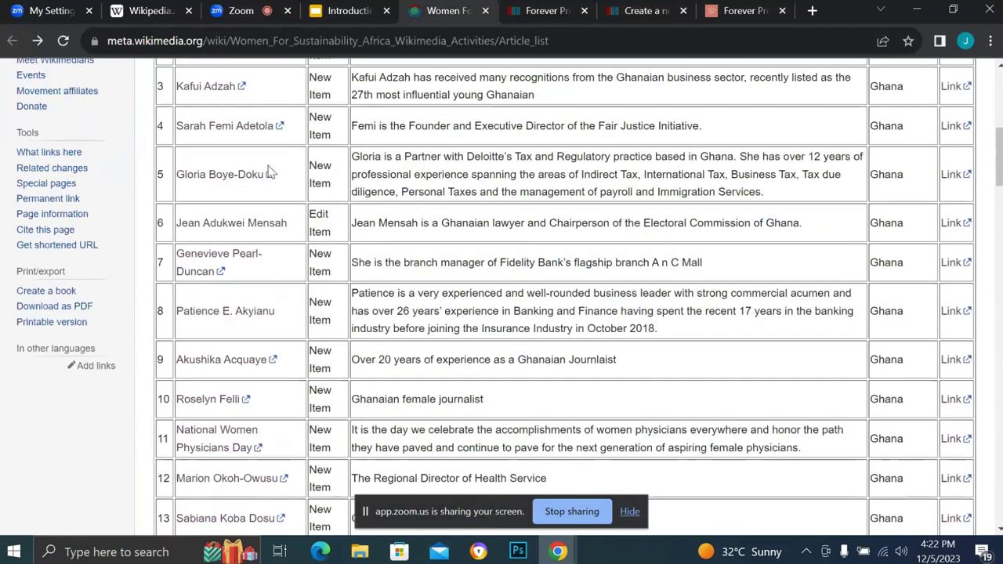
pyautogui.scroll(2, 268, 171)
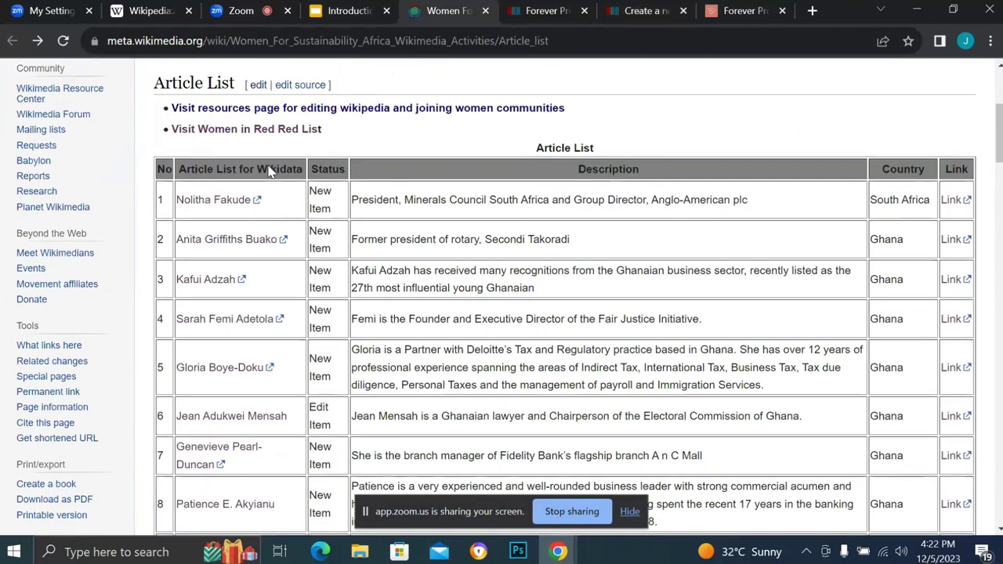
pyautogui.scroll(-2, 266, 157)
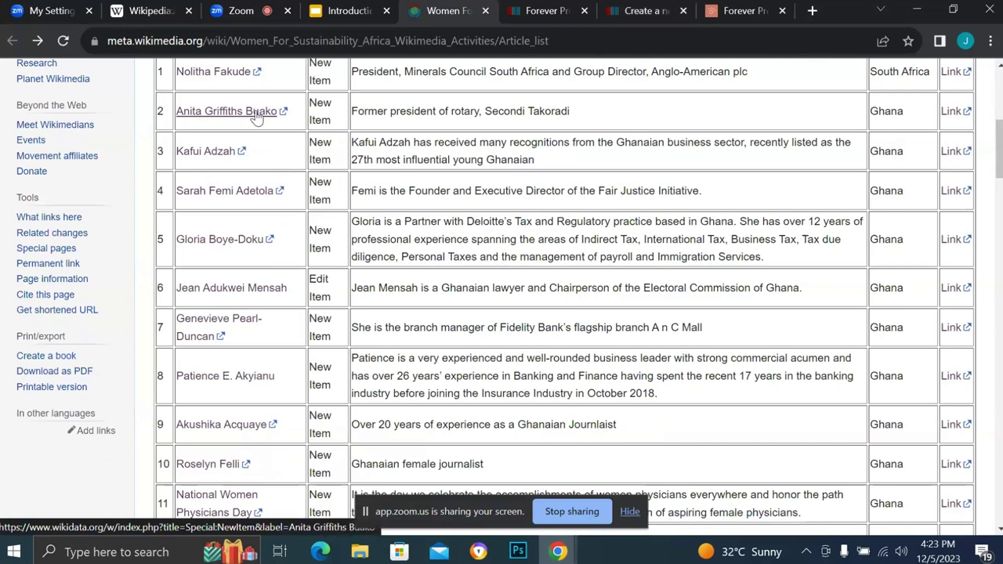
pyautogui.click(256, 115)
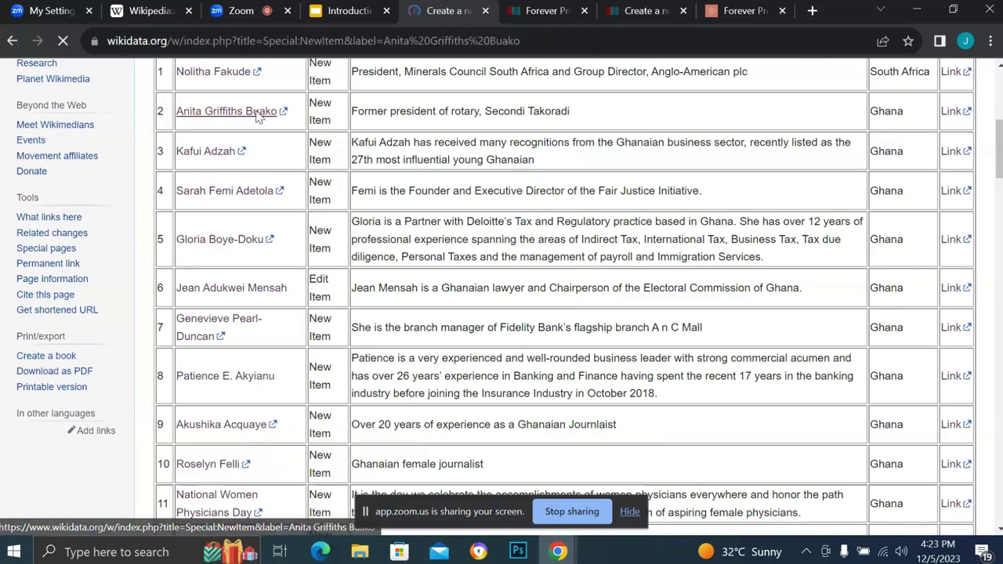
pyautogui.scroll(-2, 387, 192)
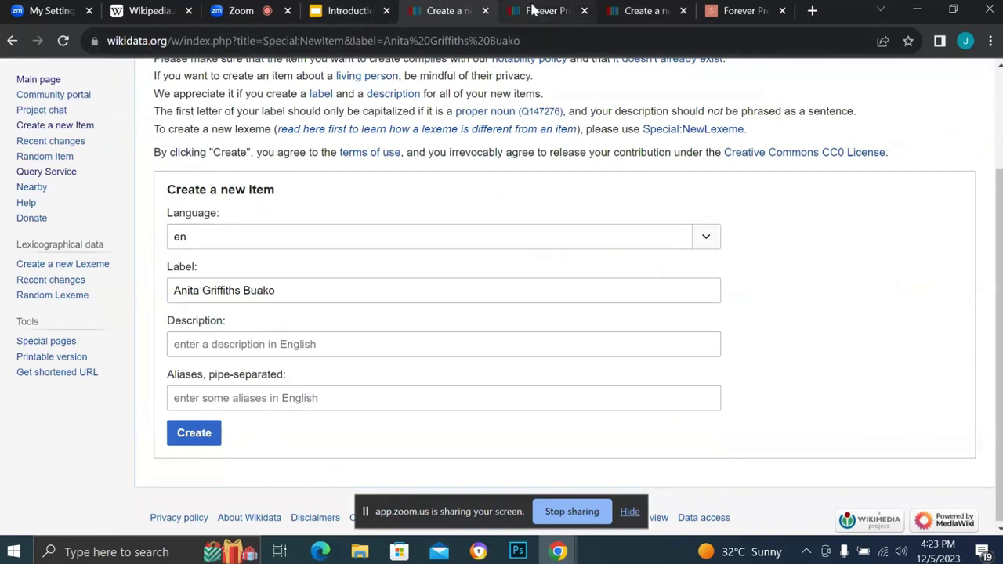
pyautogui.click(15, 41)
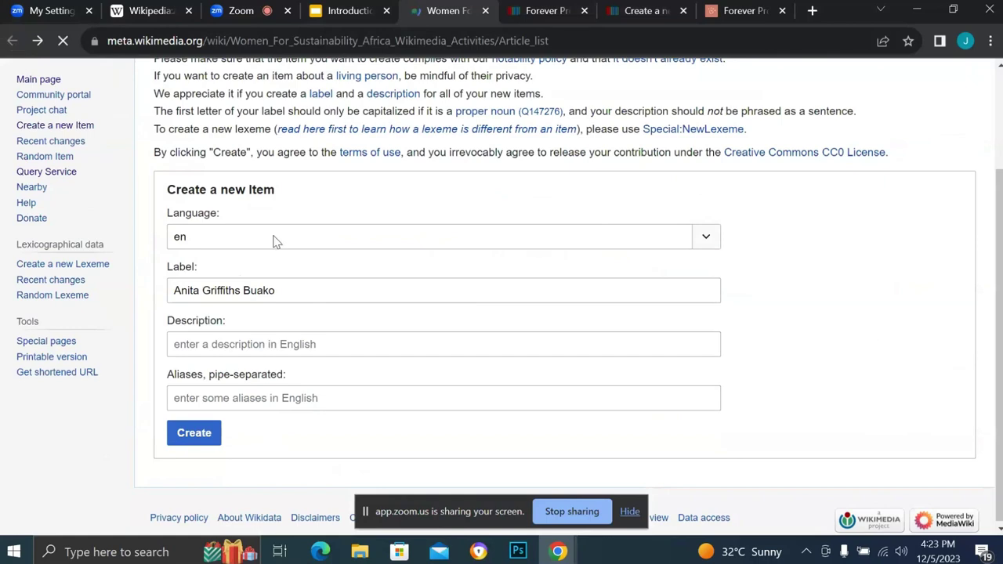
# Open the article list's second entry in a new tab and bring its prefilled new item form into view.
pyautogui.rightClick(228, 133)
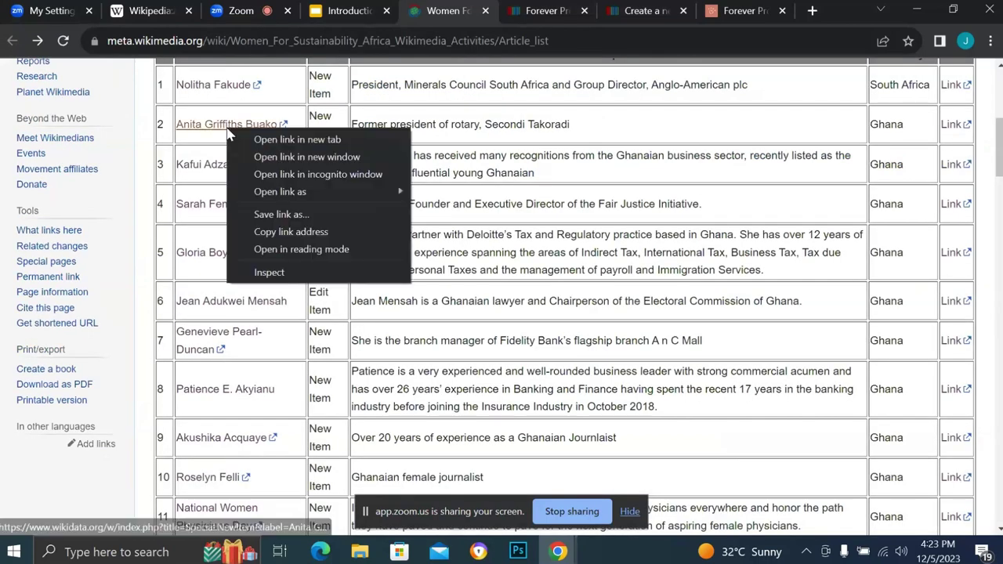
pyautogui.click(297, 139)
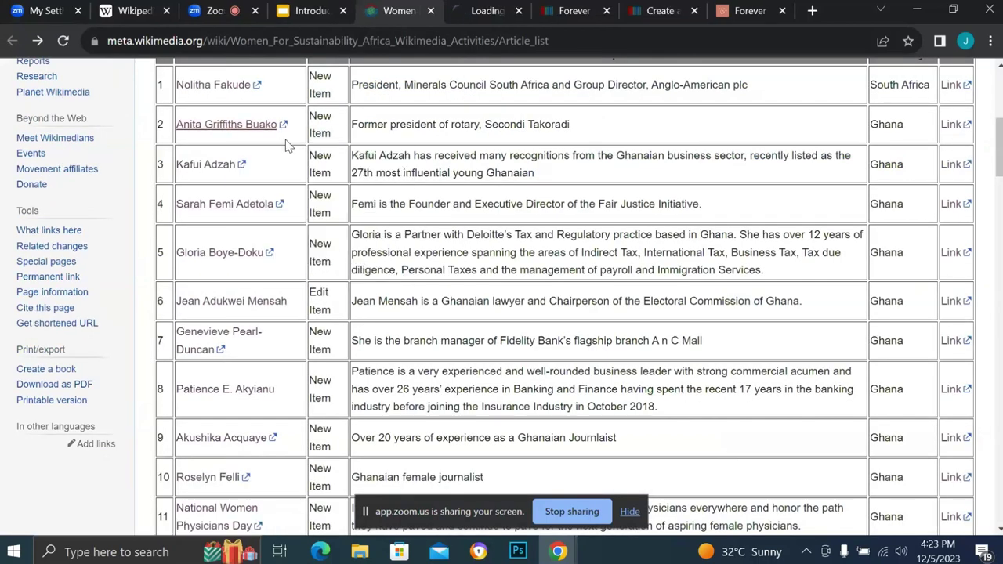
pyautogui.click(475, 11)
pyautogui.scroll(-3, 296, 368)
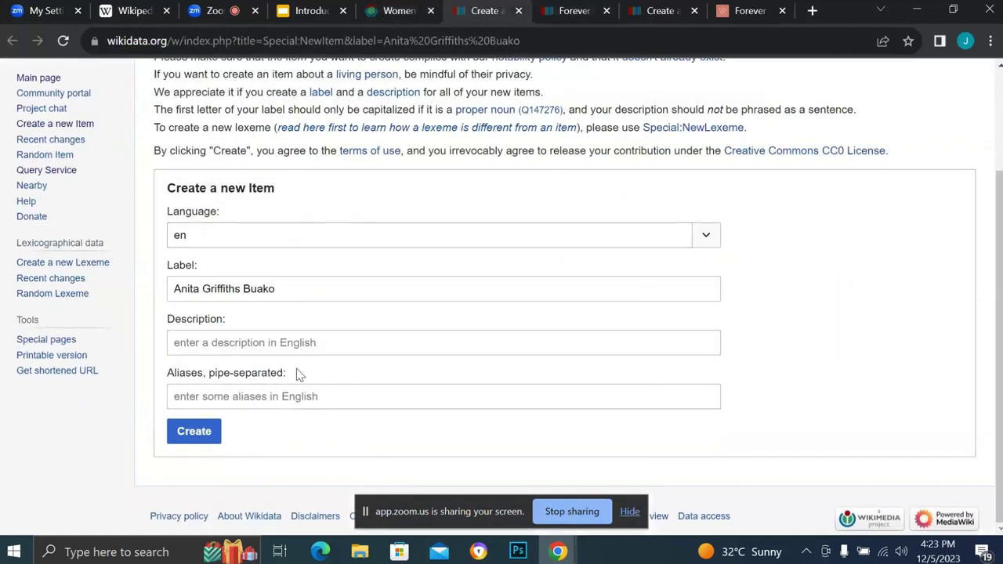
# Check the second entry's description in the article list, and review the description and prefilled label fields of its new item form.
pyautogui.click(395, 11)
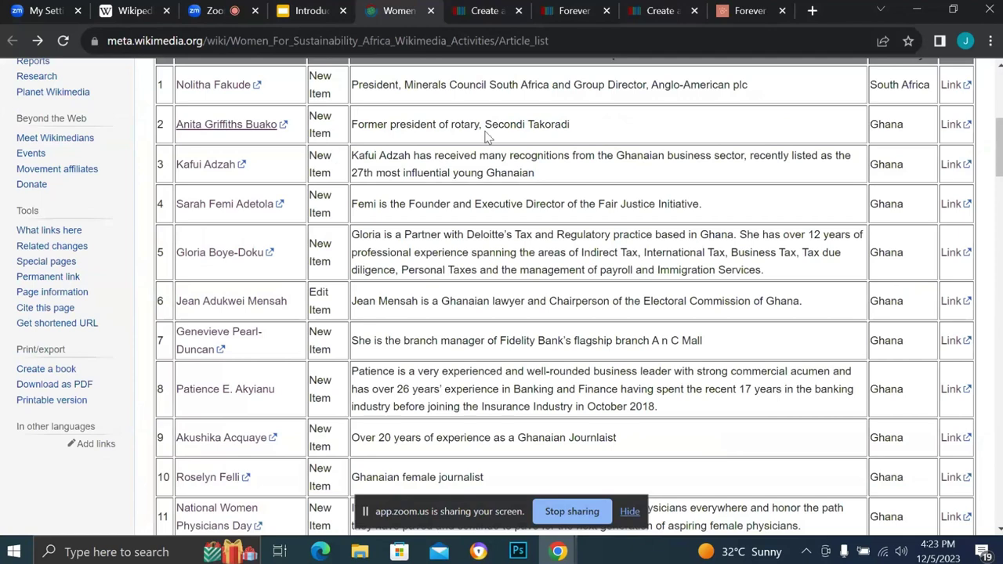
pyautogui.scroll(1, 485, 133)
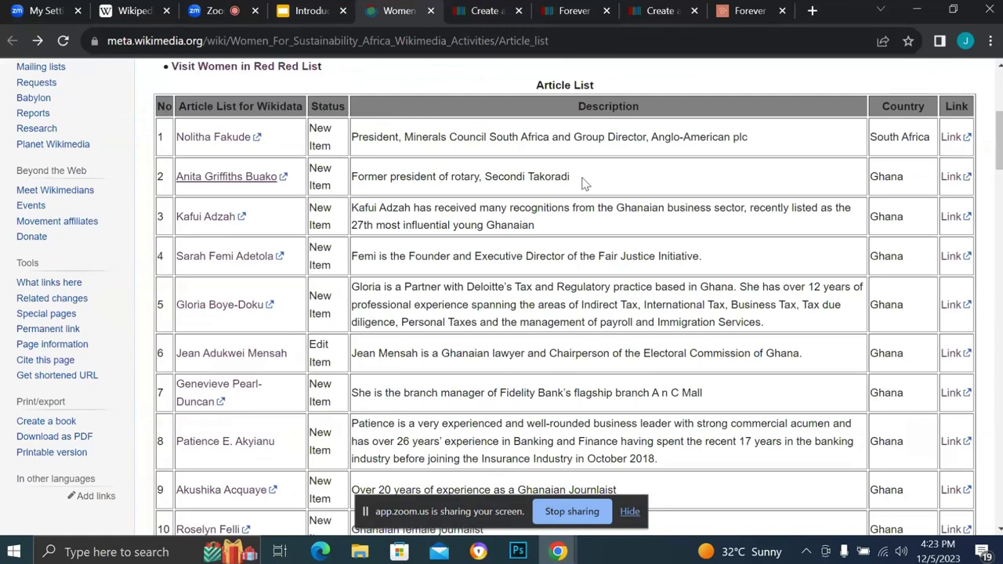
pyautogui.click(480, 11)
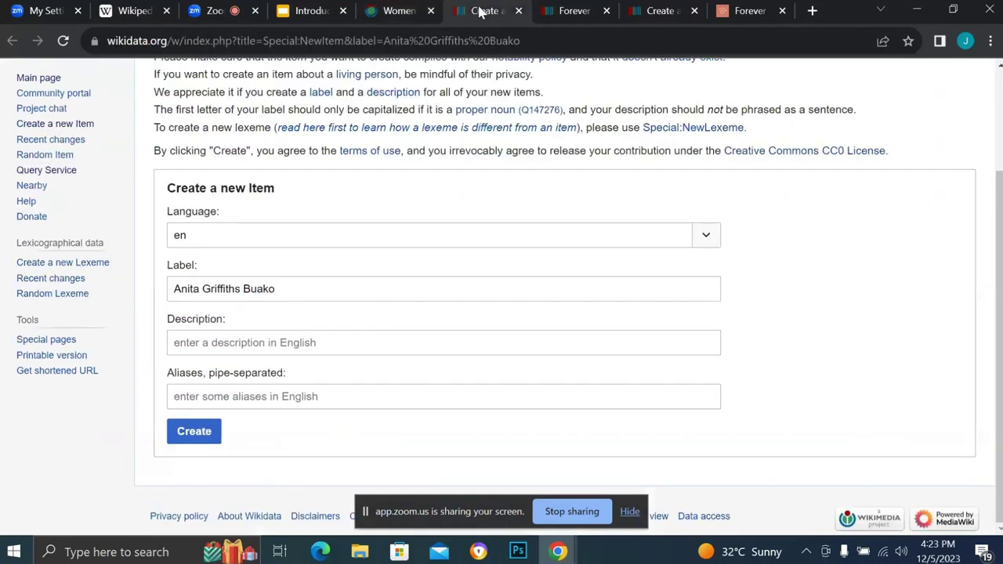
pyautogui.click(271, 342)
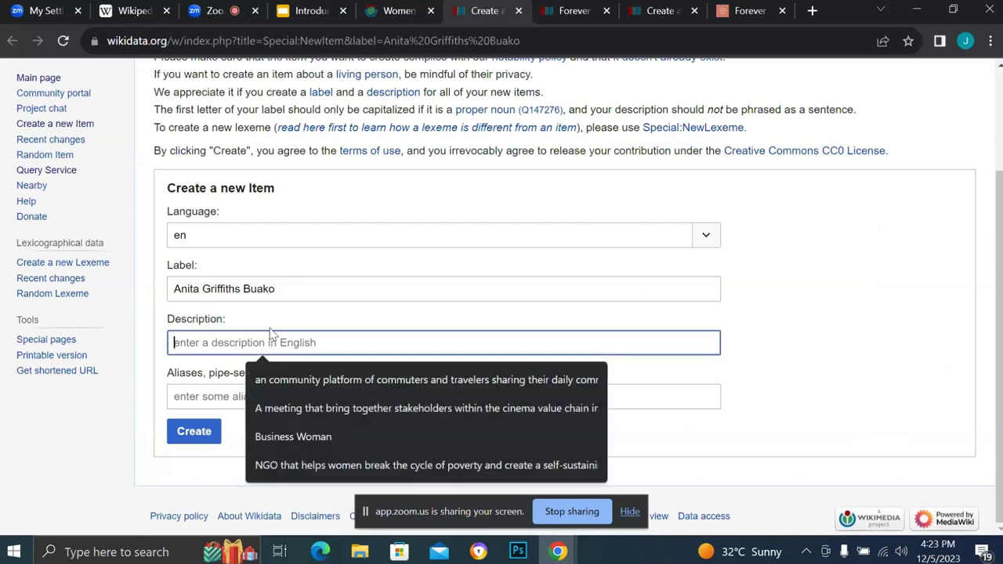
pyautogui.moveTo(293, 293); pyautogui.dragTo(169, 288)
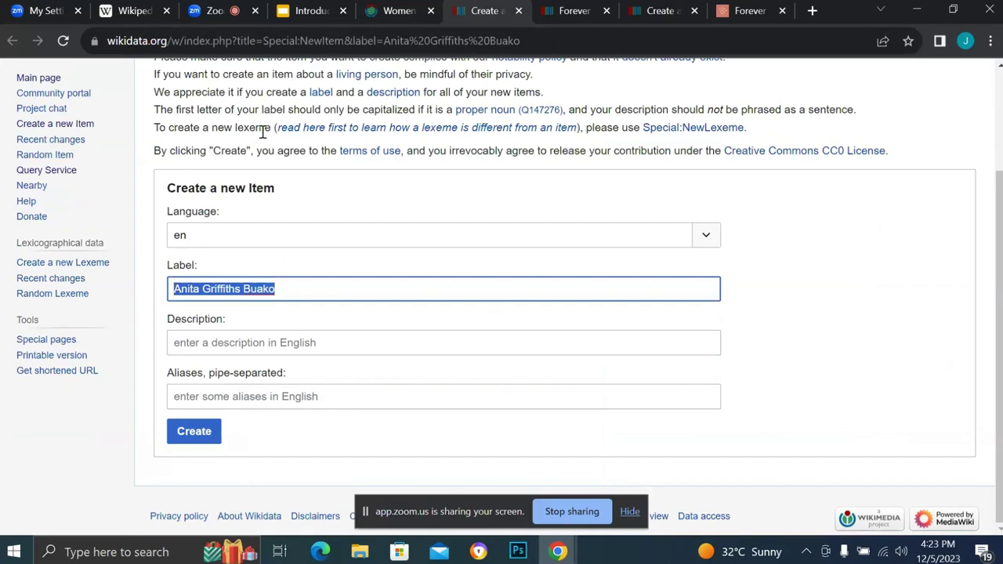
# Return to the article list and review its table columns and the introduction above them.
pyautogui.click(394, 11)
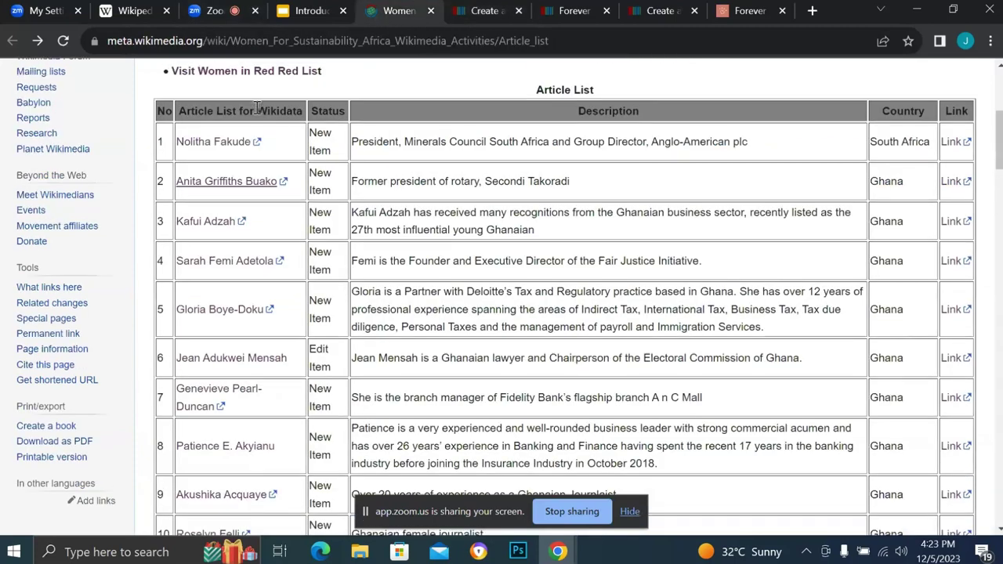
pyautogui.scroll(1, 258, 104)
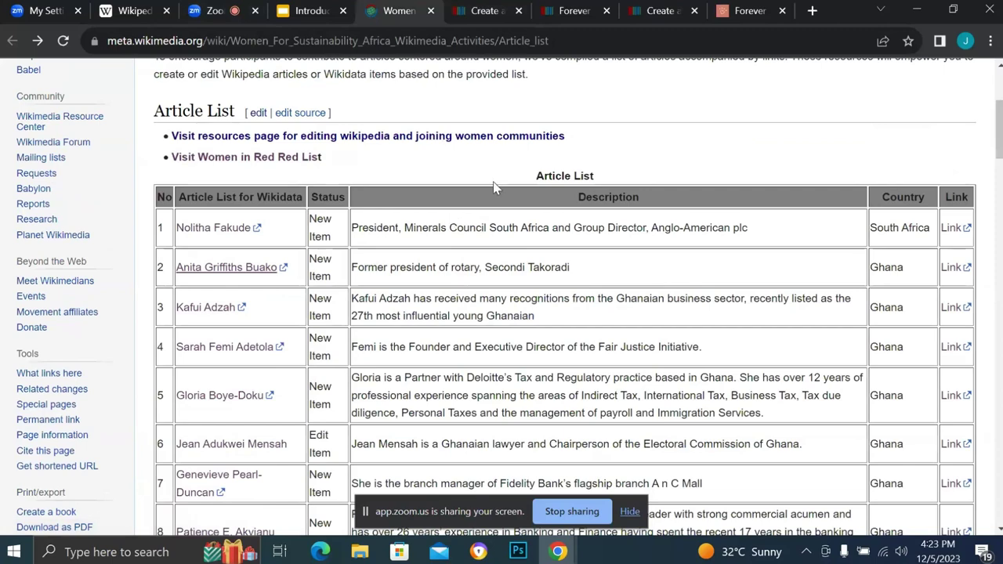
pyautogui.scroll(-1, 494, 187)
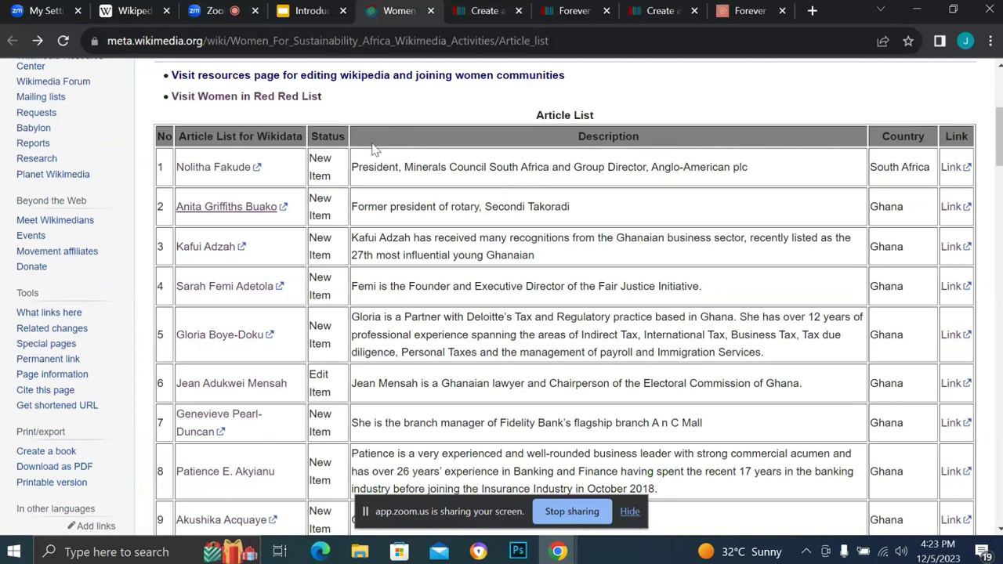
pyautogui.scroll(1, 374, 148)
pyautogui.scroll(3, 374, 148)
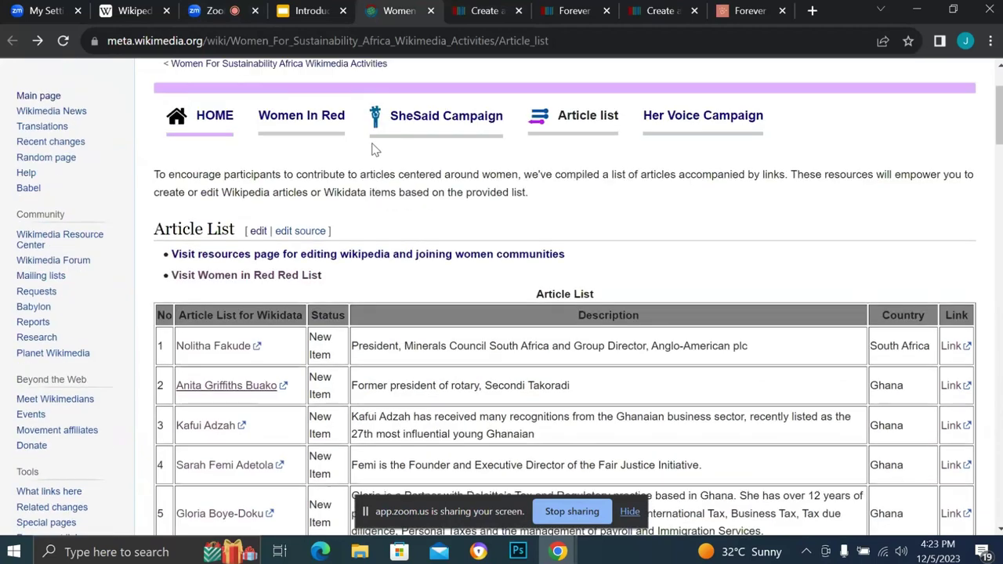
pyautogui.scroll(1, 584, 205)
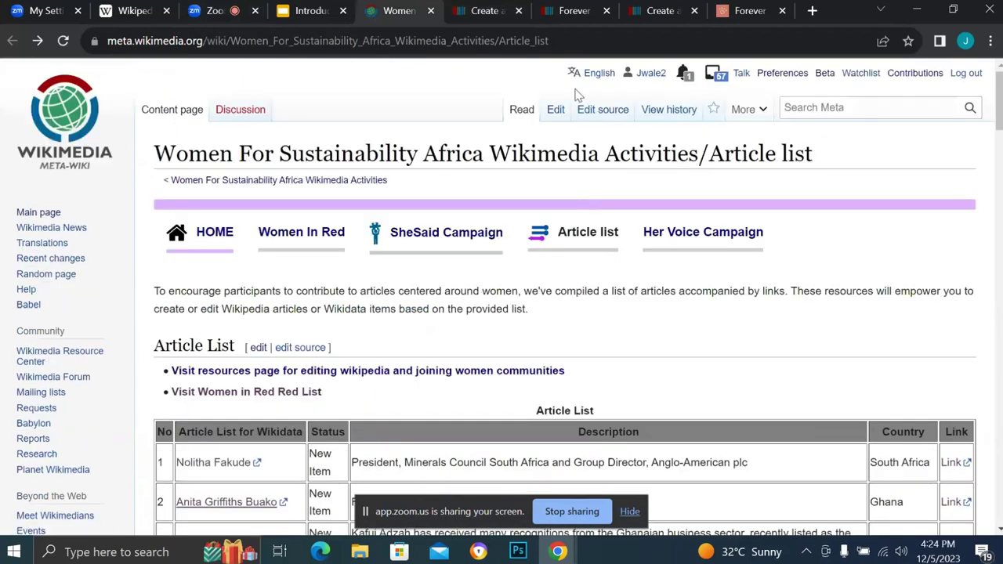
# Open the article list page for visual editing and insert a column after Status in the Wikidata article table.
pyautogui.click(555, 110)
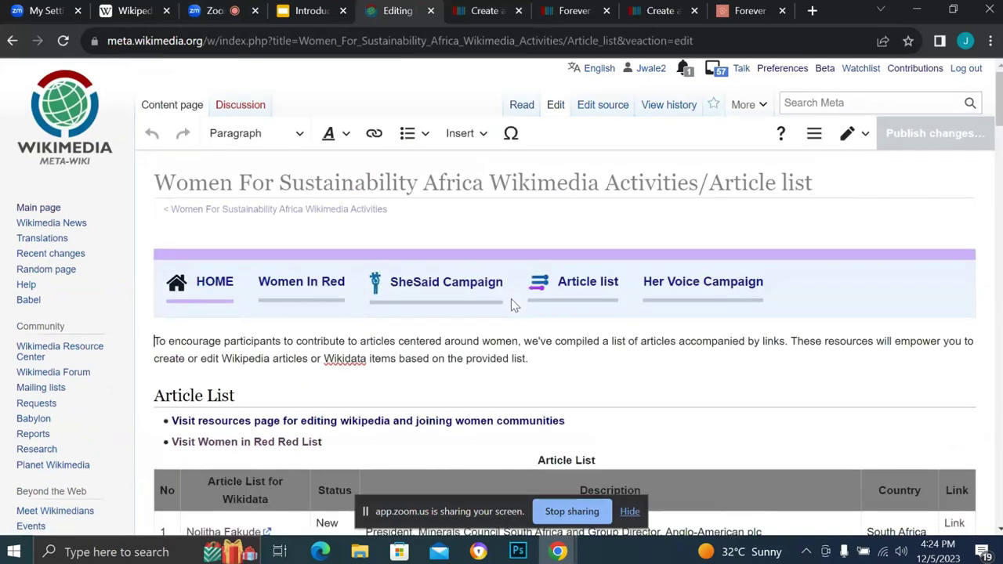
pyautogui.scroll(-2, 398, 329)
pyautogui.click(335, 311)
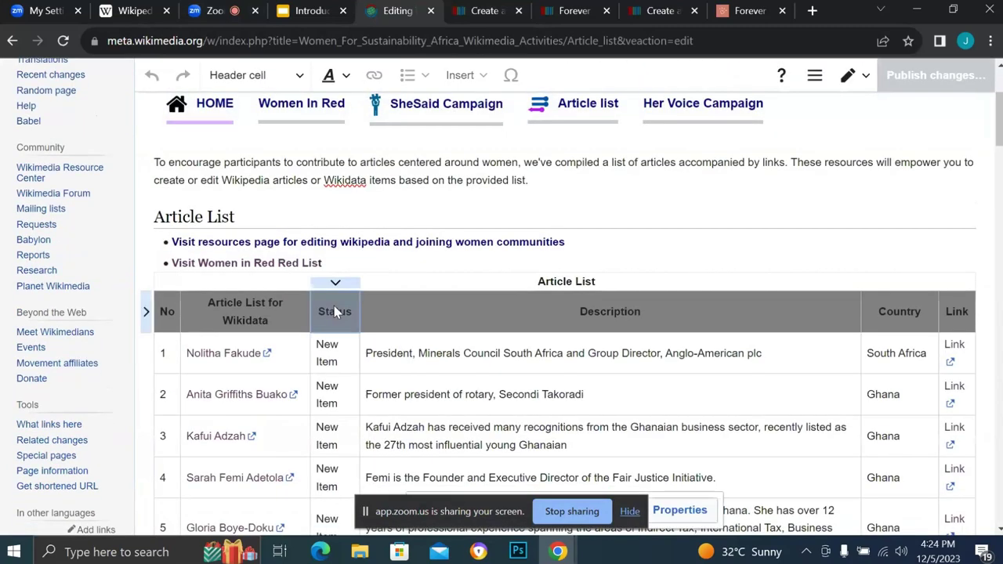
pyautogui.click(338, 287)
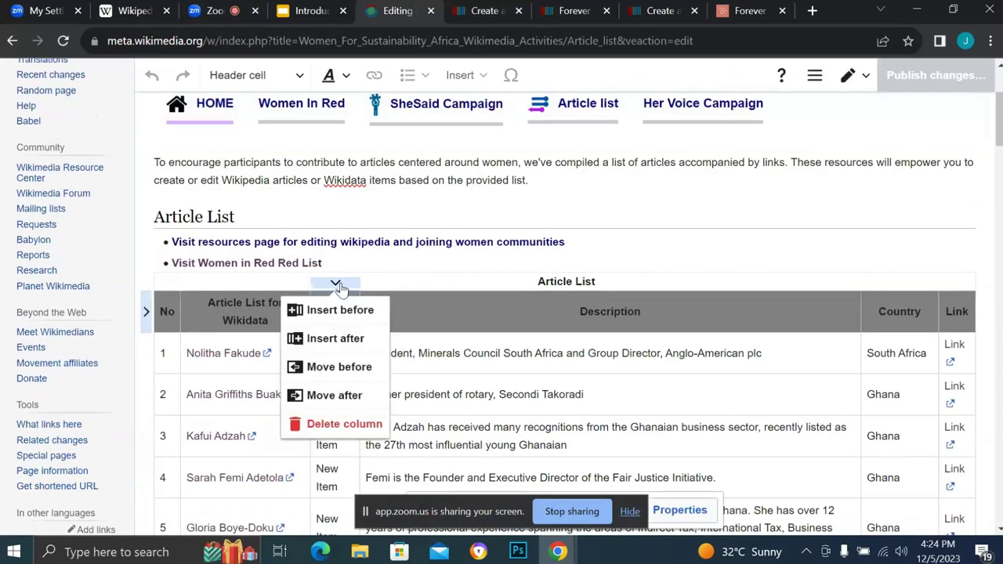
pyautogui.click(337, 339)
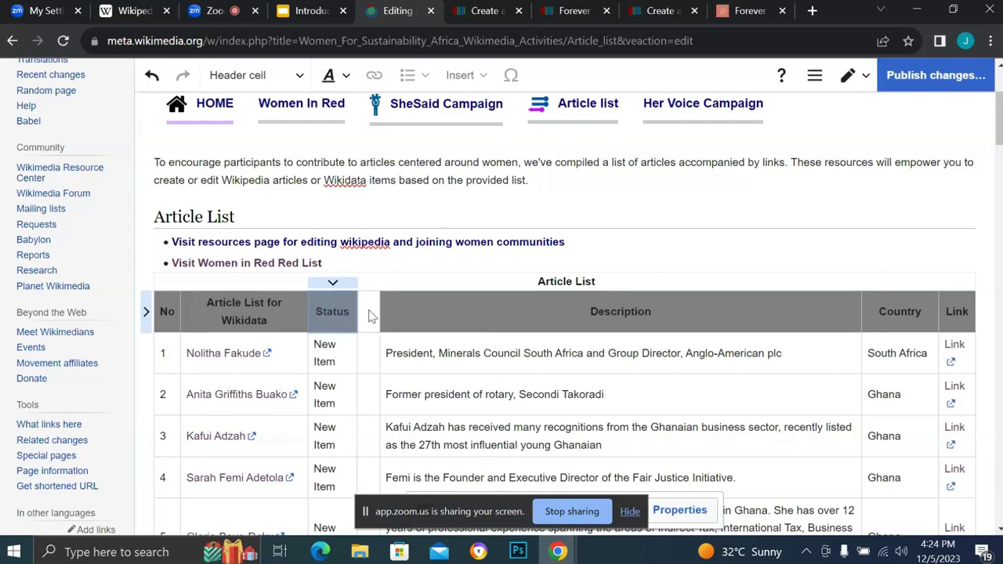
# Enter "Username" as the header of the empty column beside Status in the Wikidata article table.
pyautogui.click(371, 314)
pyautogui.doubleClick(372, 313)
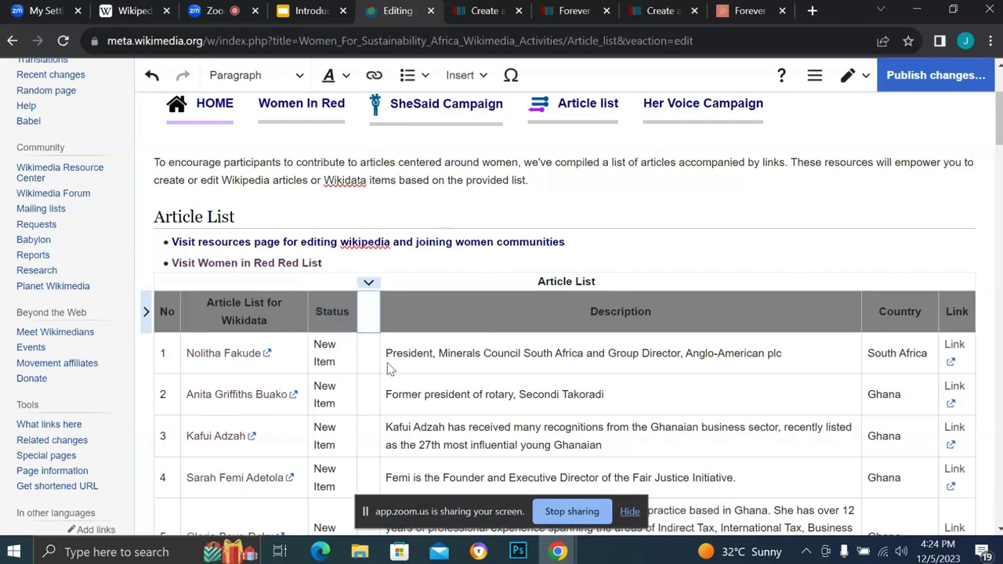
pyautogui.write('Us')
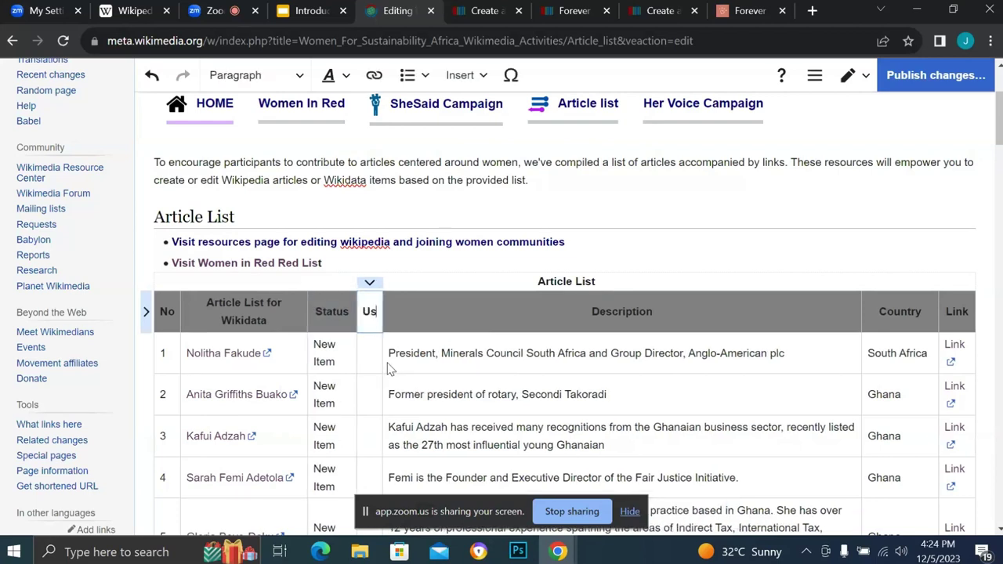
pyautogui.write('ern')
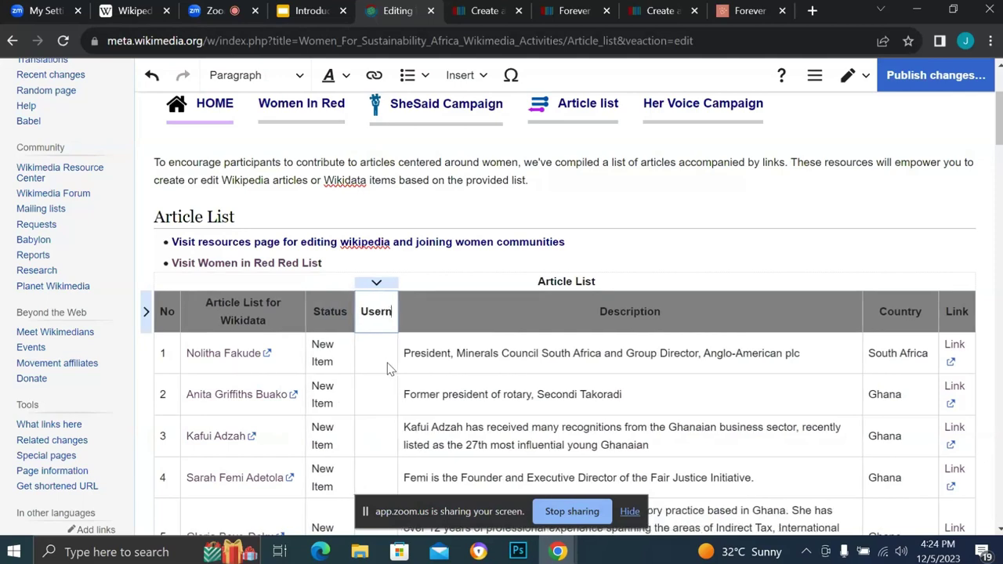
pyautogui.write('ame')
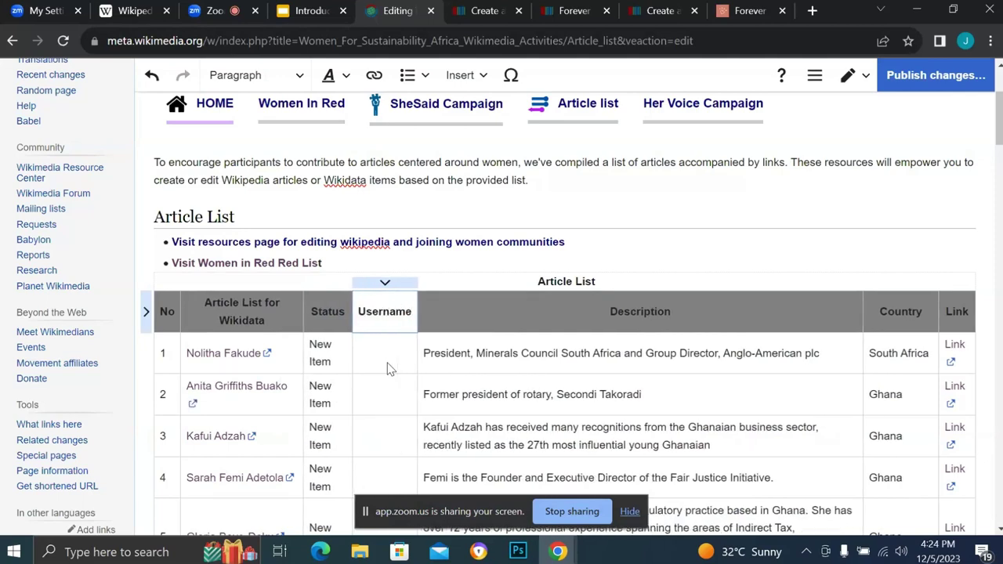
# Insert a column after Status in the Wikipedia article table further down the page.
pyautogui.scroll(-10, 413, 325)
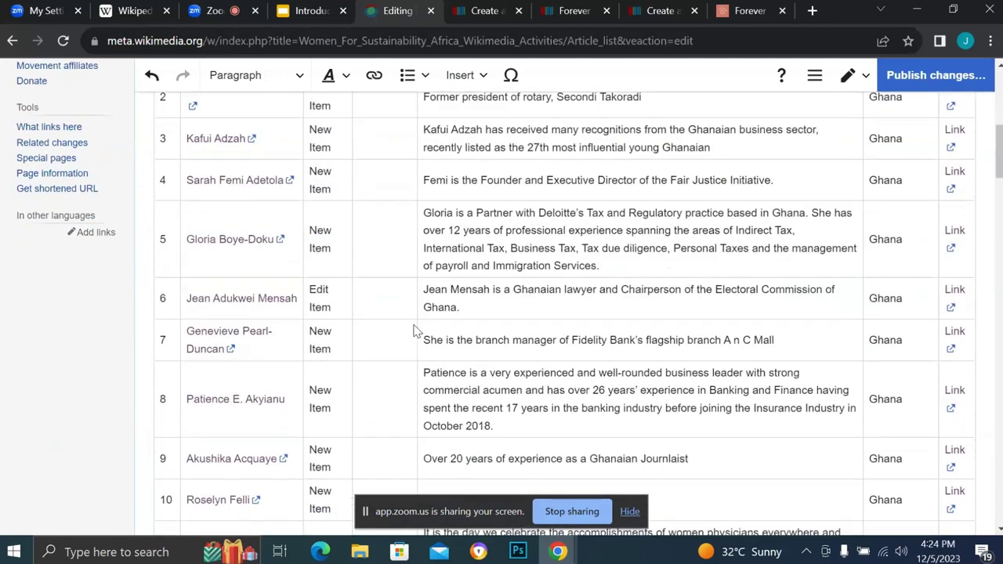
pyautogui.scroll(-15, 414, 330)
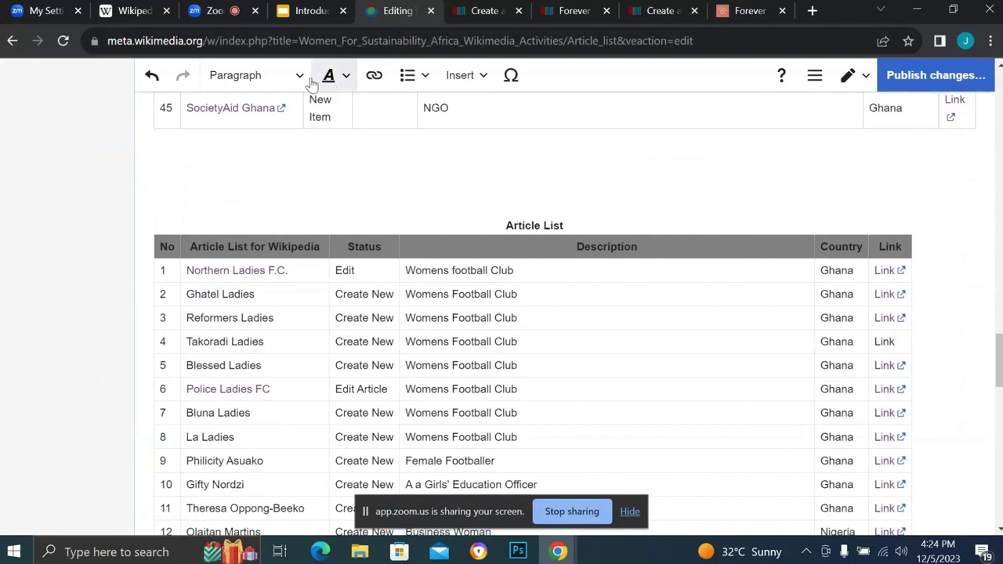
pyautogui.click(376, 251)
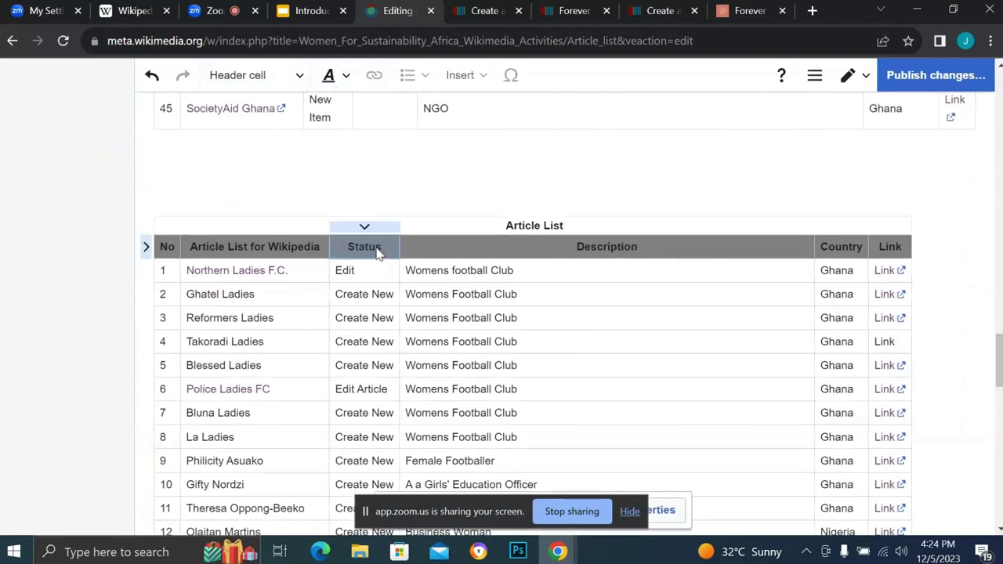
pyautogui.click(384, 230)
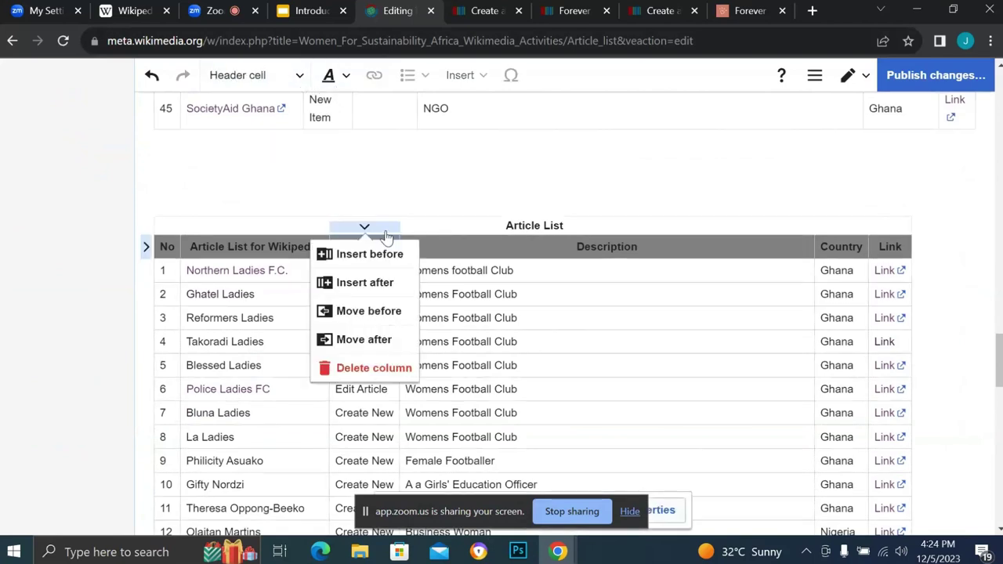
pyautogui.click(377, 283)
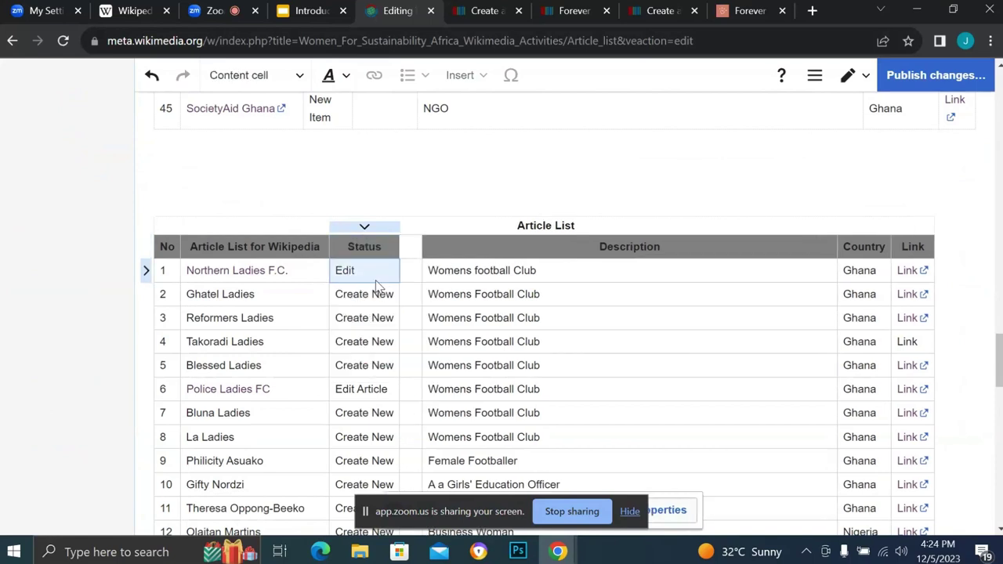
# Enter "Username" as the header of the Wikipedia article table's empty column.
pyautogui.click(411, 249)
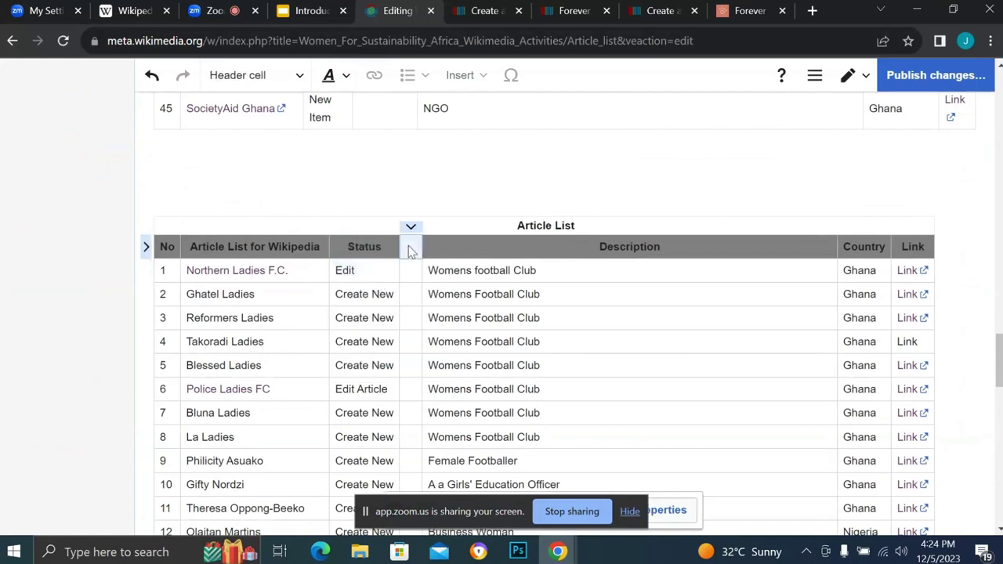
pyautogui.click(409, 246)
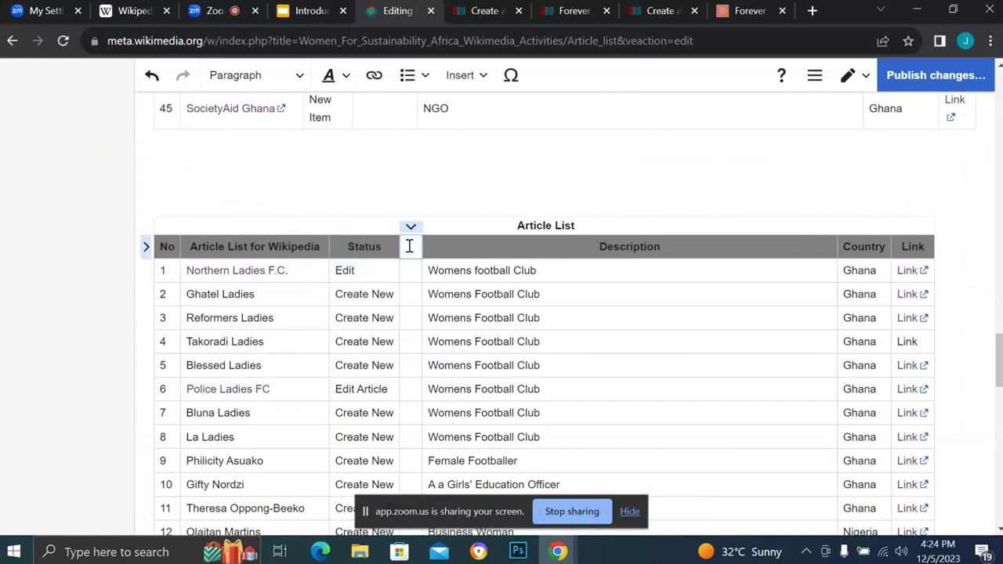
pyautogui.write('User')
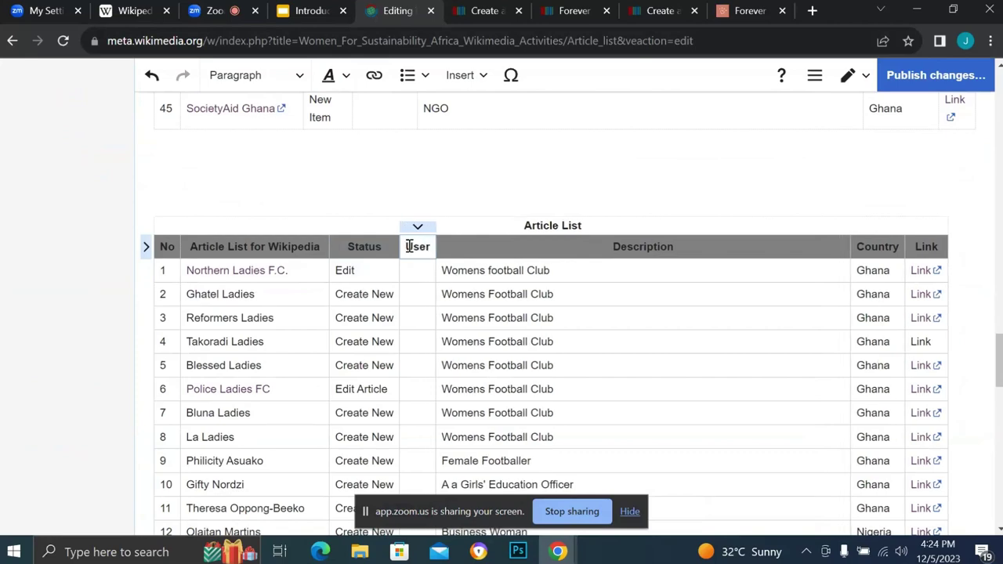
pyautogui.write('name')
pyautogui.click(540, 190)
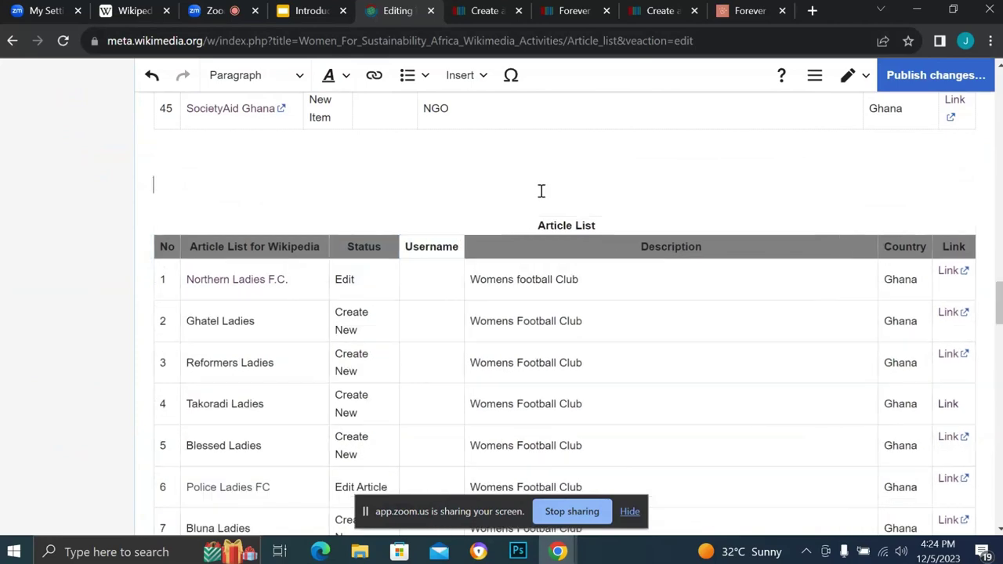
# Publish the article list changes with the edit summary "added username".
pyautogui.scroll(20, 541, 191)
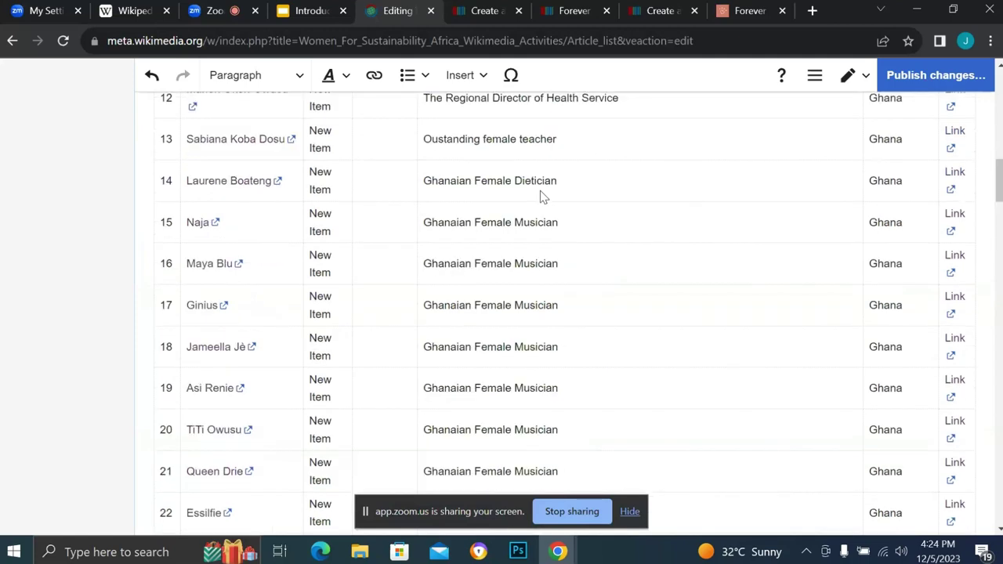
pyautogui.scroll(5, 541, 190)
pyautogui.scroll(-3, 540, 191)
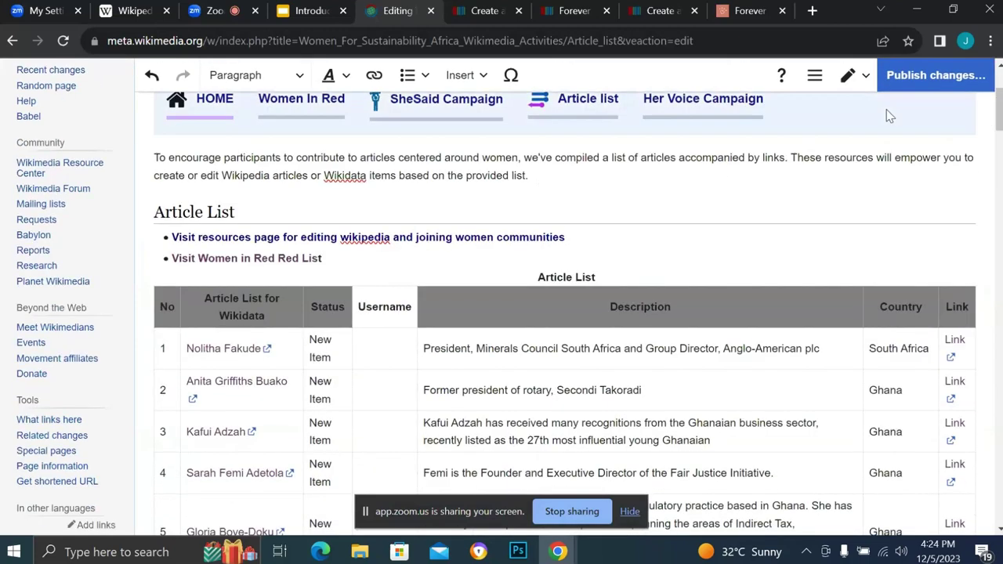
pyautogui.click(942, 75)
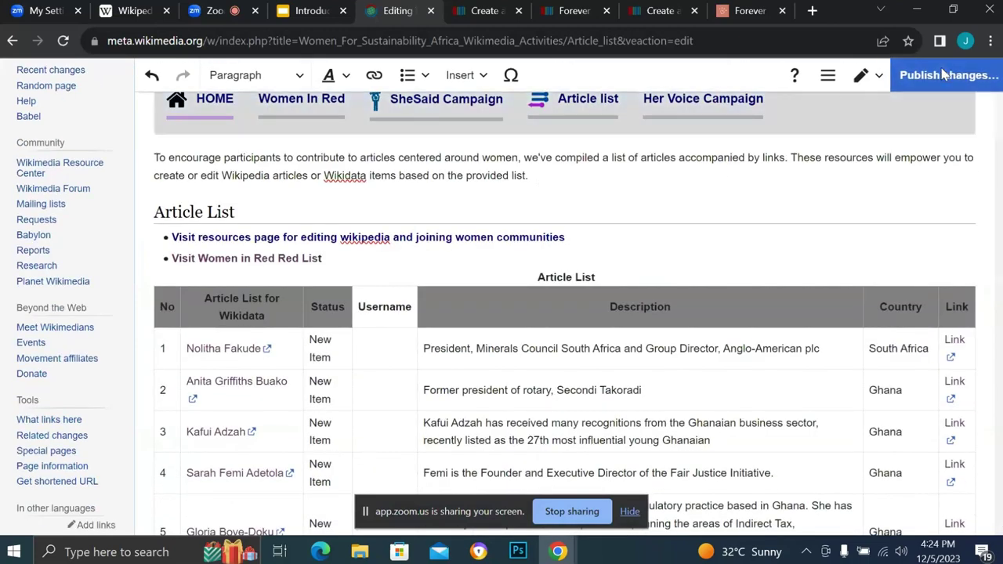
pyautogui.write('a')
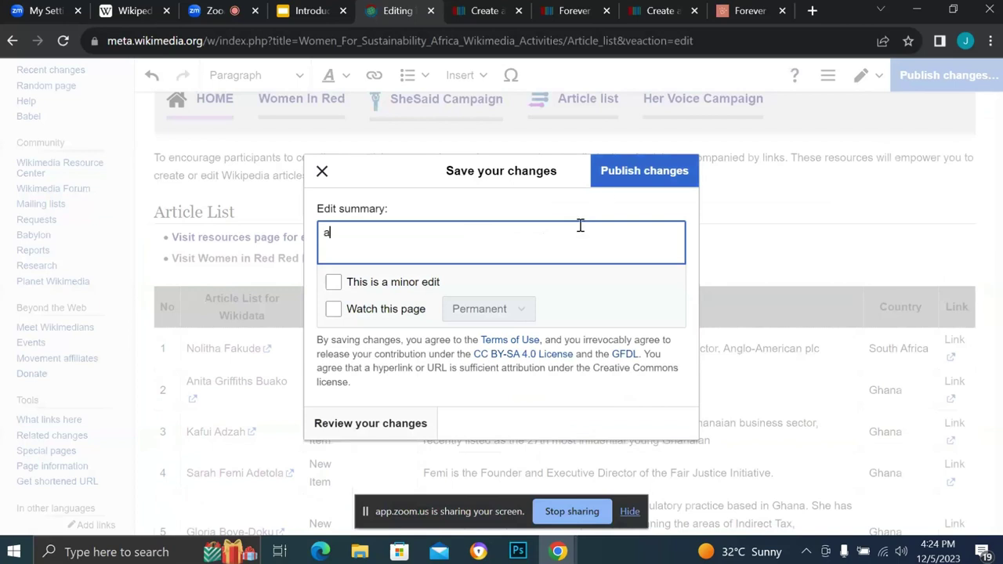
pyautogui.write('dded username')
pyautogui.click(676, 171)
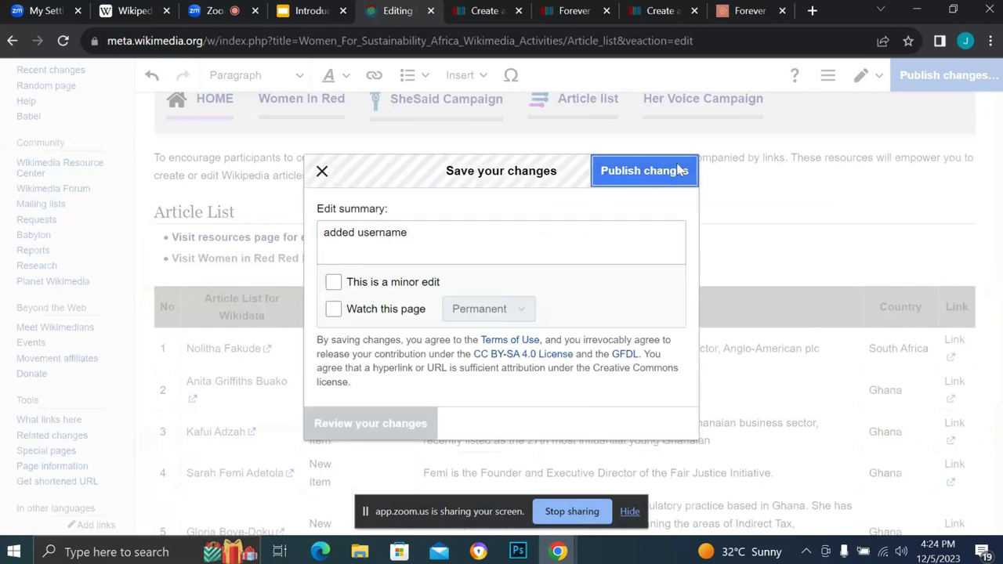
# Look through the published article list and examine the Username column along the Wikidata entries.
pyautogui.scroll(-2, 589, 314)
pyautogui.scroll(-20, 592, 313)
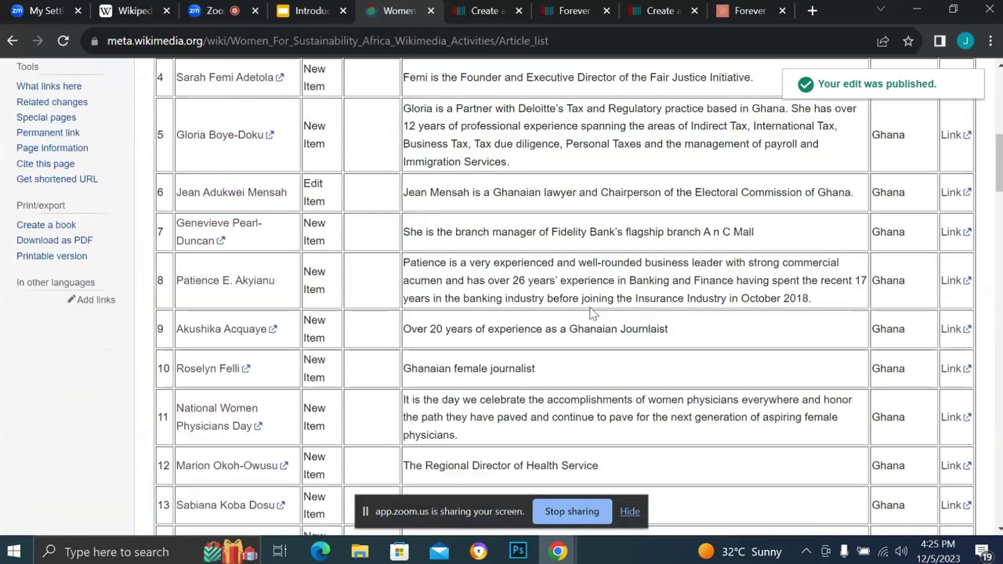
pyautogui.scroll(16, 591, 310)
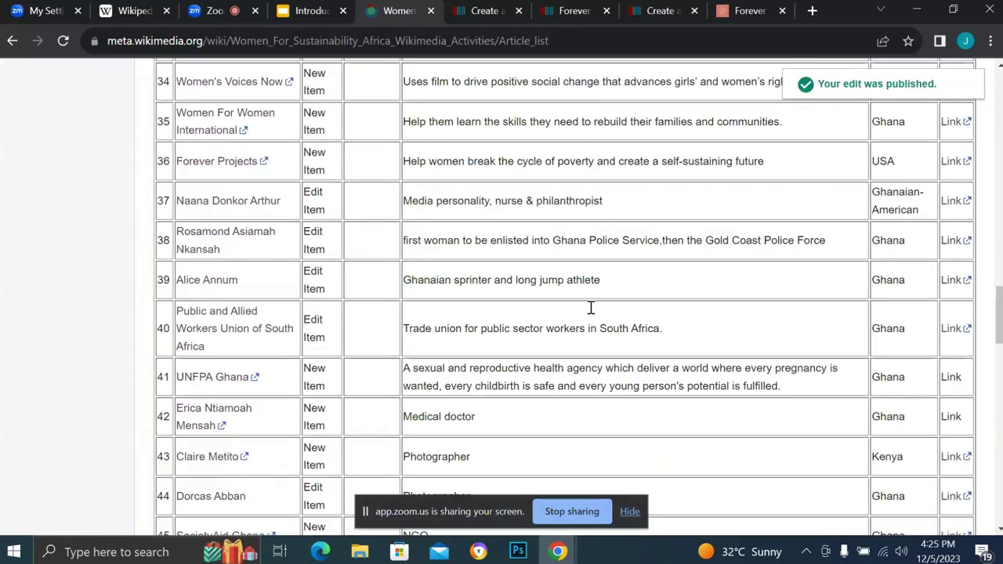
pyautogui.scroll(6, 591, 313)
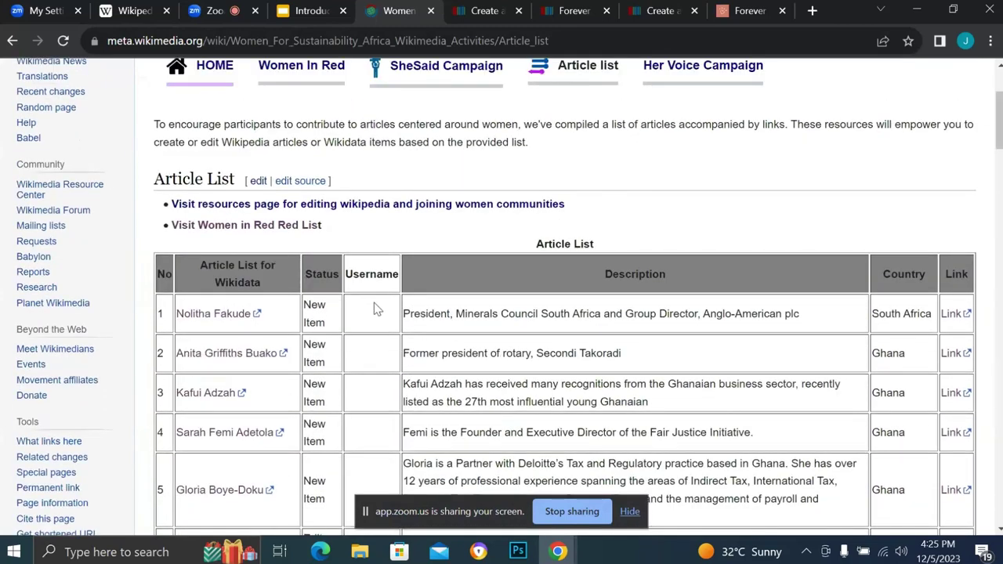
pyautogui.scroll(-2, 375, 317)
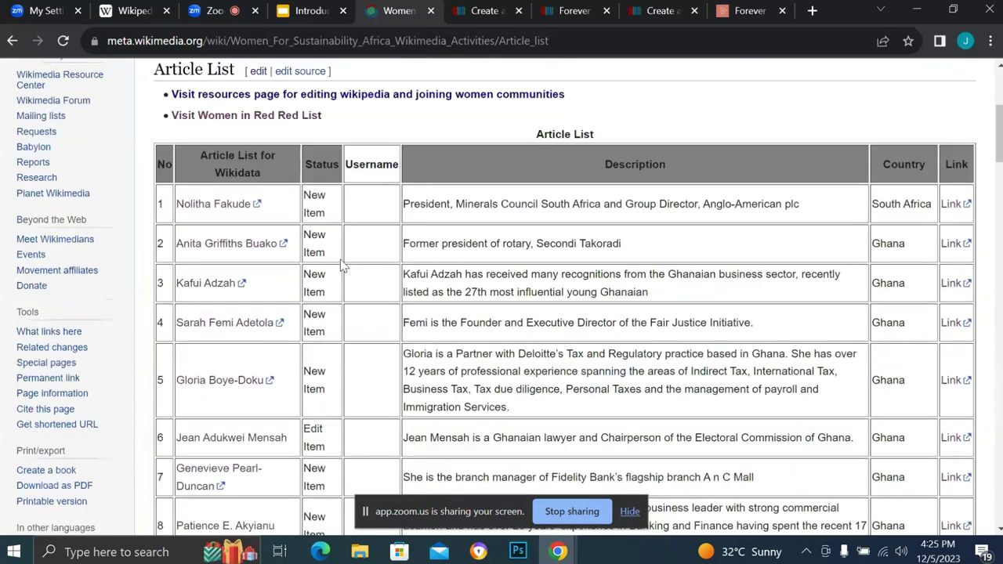
pyautogui.scroll(-3, 363, 323)
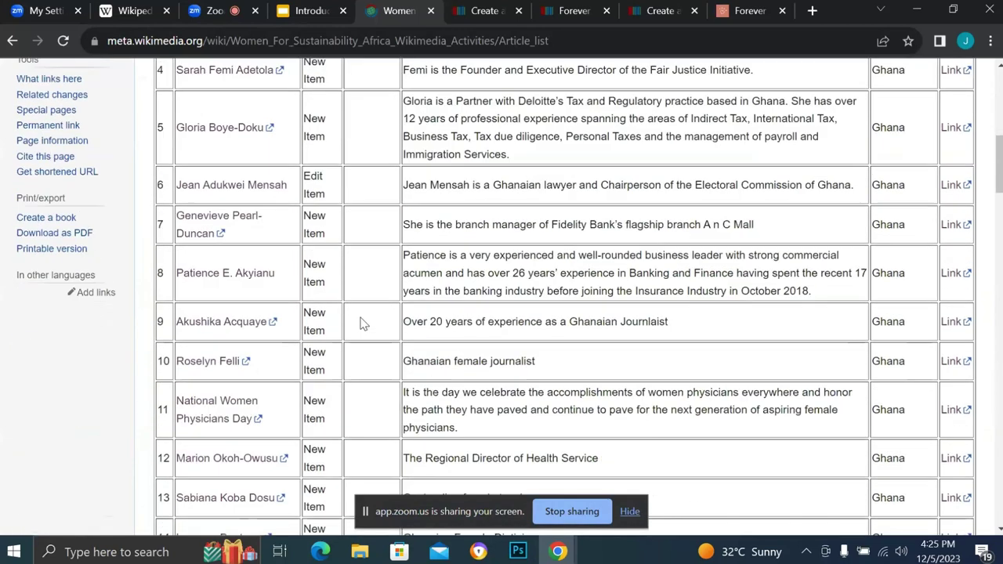
pyautogui.scroll(-1, 363, 324)
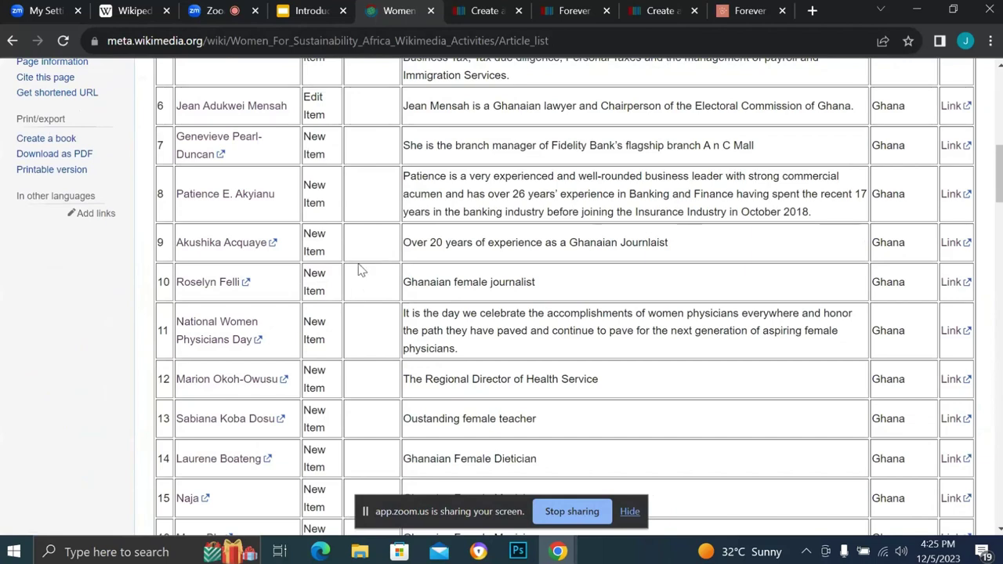
pyautogui.scroll(5, 359, 259)
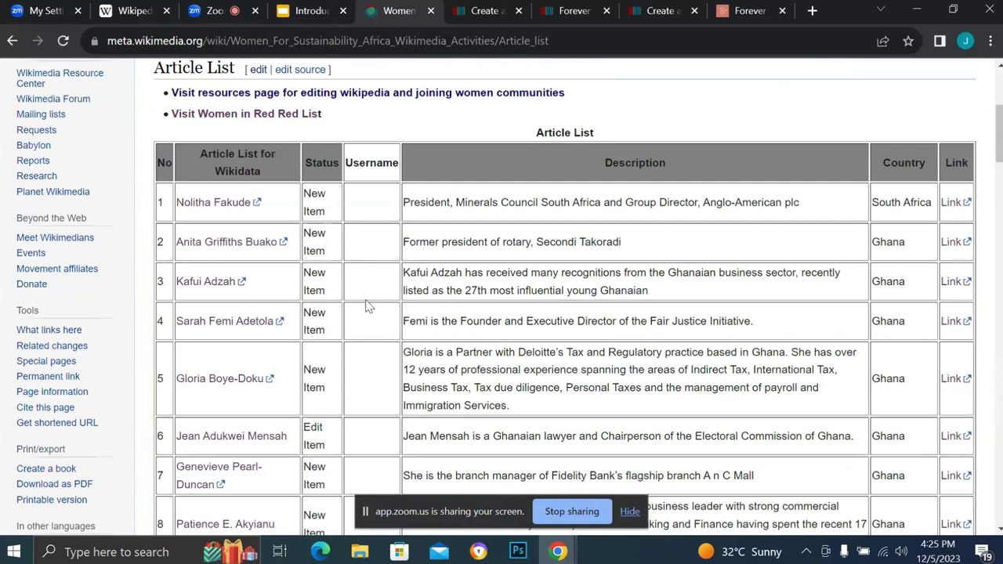
# Open the new item form of the article list's first entry and copy its prefilled label.
pyautogui.click(240, 206)
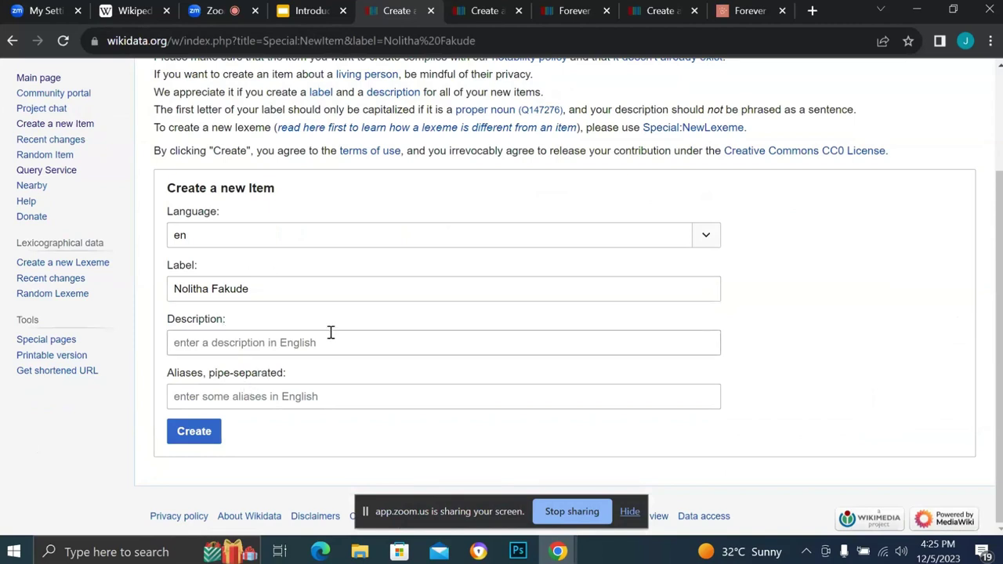
pyautogui.moveTo(262, 288); pyautogui.dragTo(174, 289)
pyautogui.hotkey('ctrl', 'c')
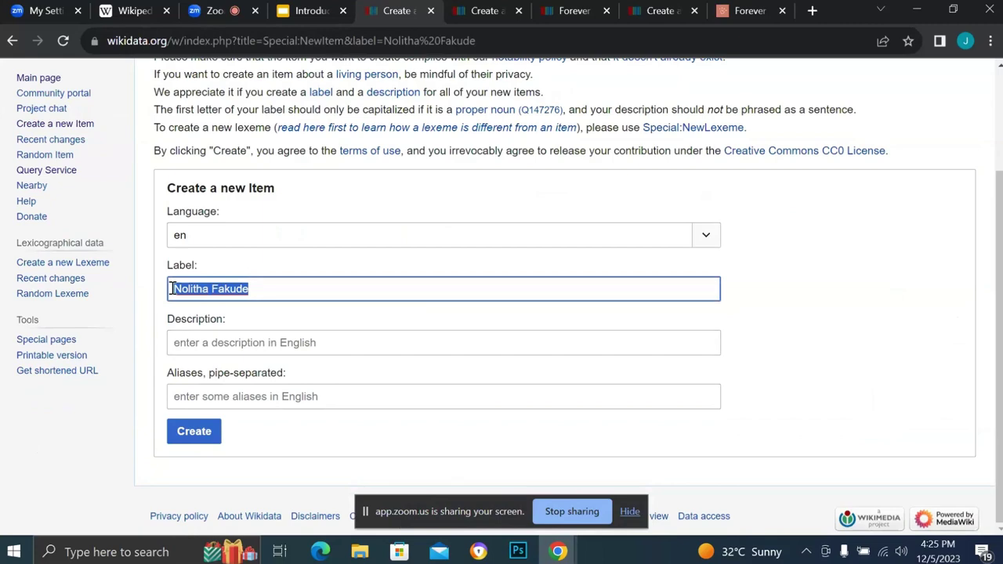
pyautogui.scroll(1, 172, 288)
# Switch to the second entry's new item form and search Wikidata for the copied name to check for existing items.
pyautogui.click(484, 11)
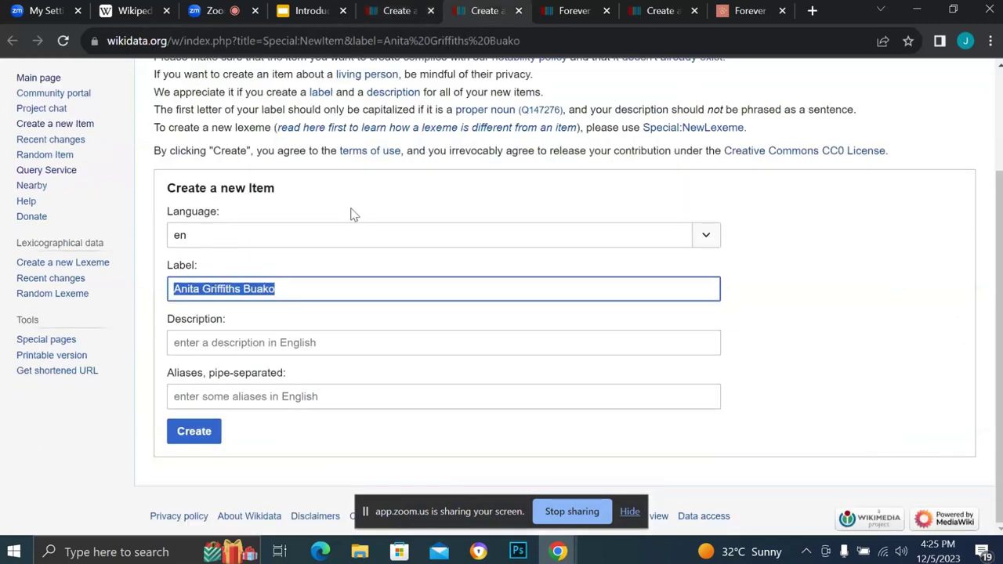
pyautogui.scroll(1, 353, 213)
pyautogui.scroll(1, 347, 208)
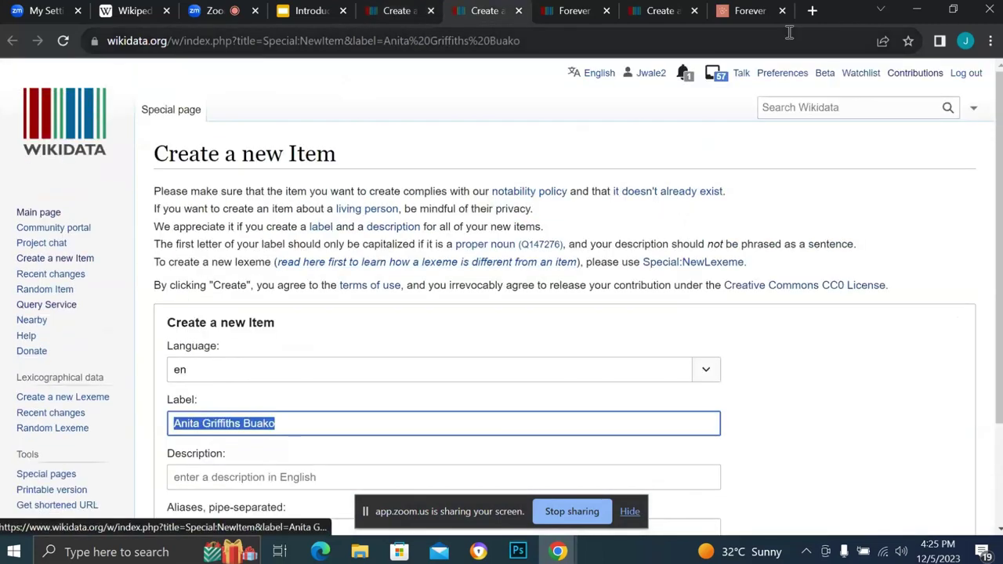
pyautogui.click(821, 108)
pyautogui.hotkey('ctrl', 'v')
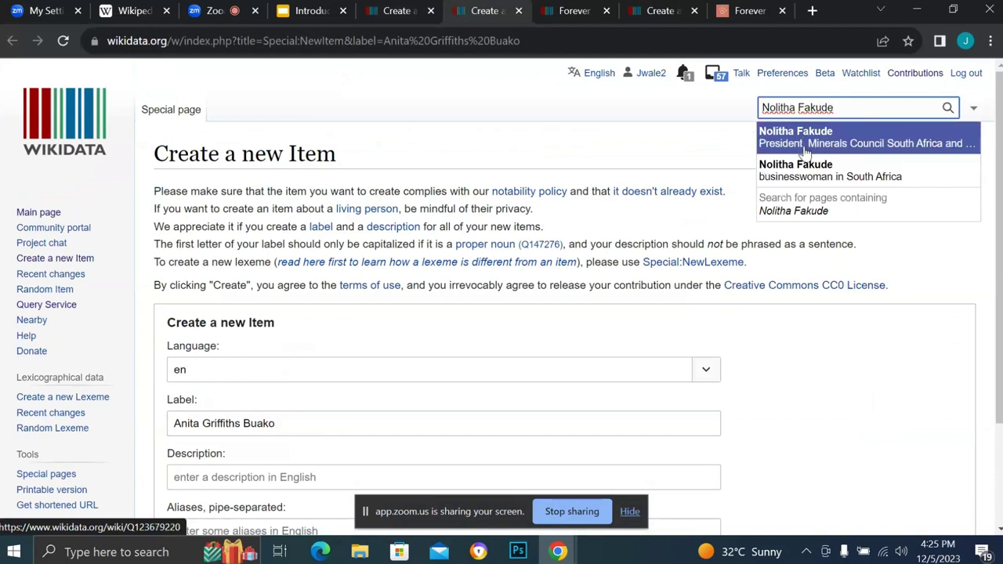
pyautogui.click(722, 151)
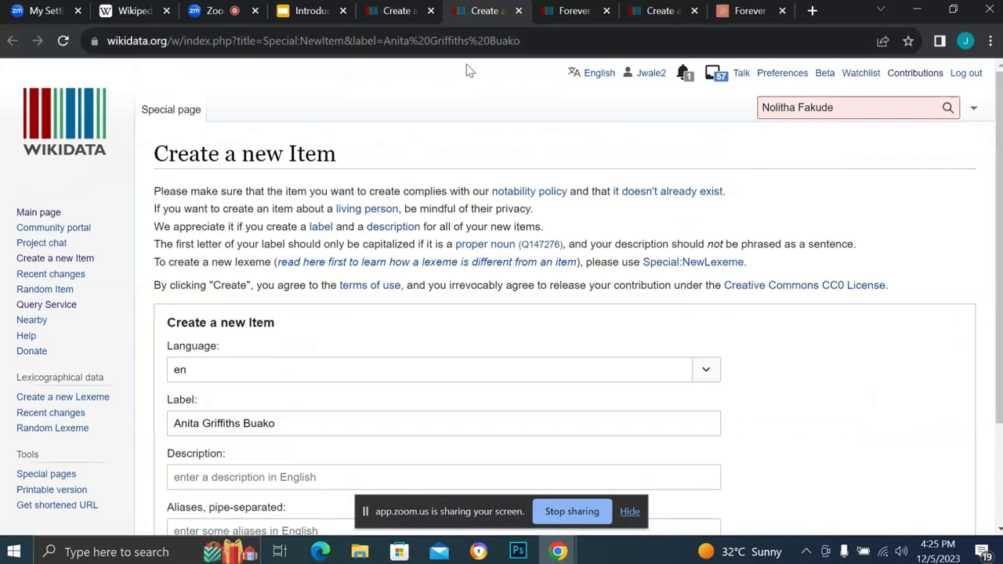
# Return to the article list, view the third Wikidata entry's new item form and go back to the list.
pyautogui.click(397, 13)
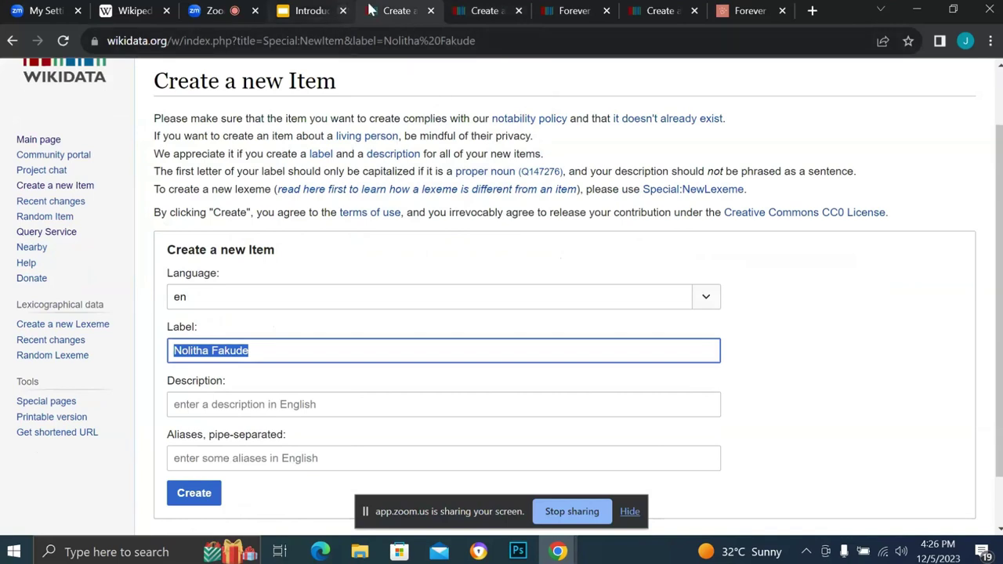
pyautogui.click(11, 40)
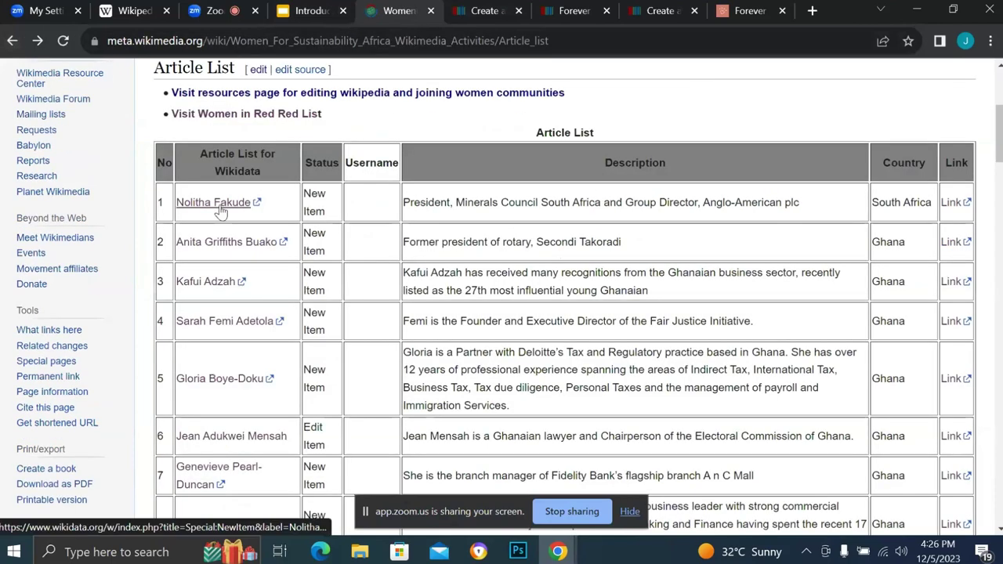
pyautogui.rightClick(219, 205)
pyautogui.click(181, 283)
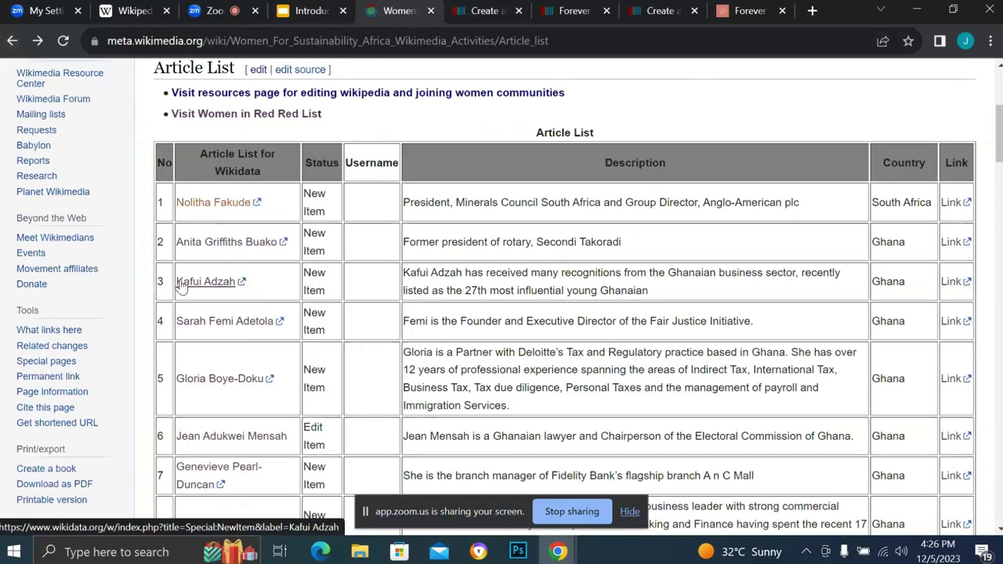
pyautogui.click(181, 282)
pyautogui.rightClick(180, 281)
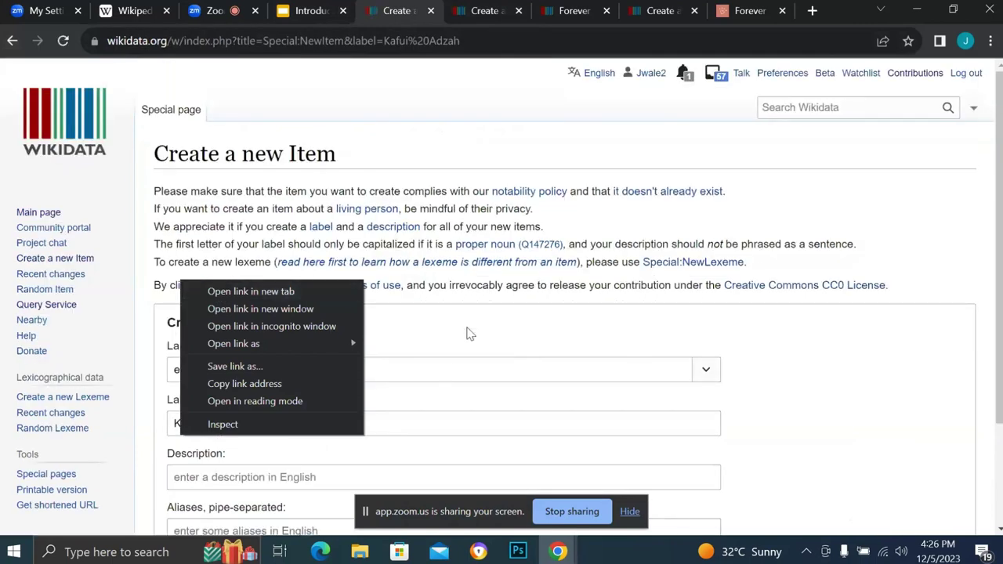
pyautogui.click(466, 329)
pyautogui.scroll(-3, 308, 410)
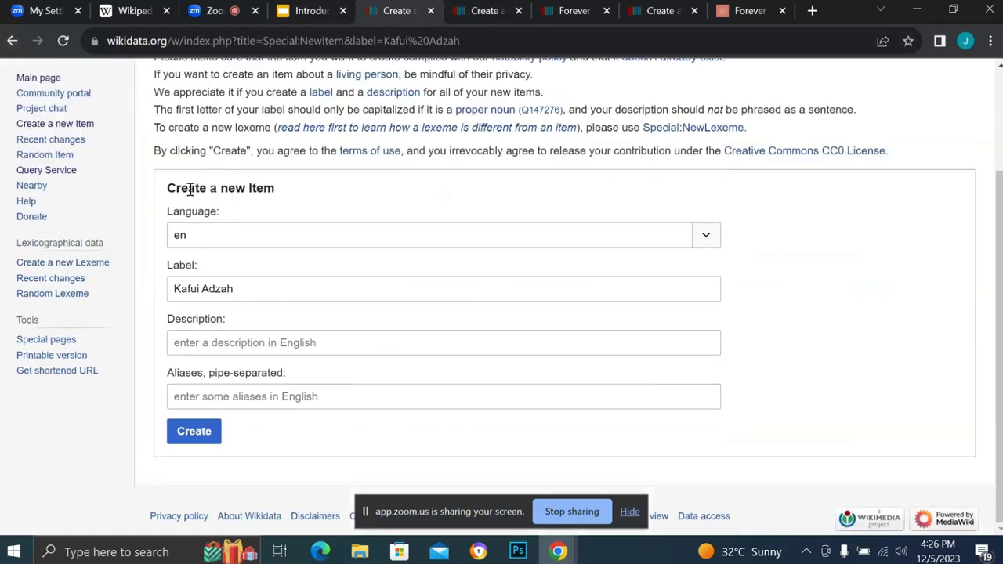
pyautogui.click(14, 43)
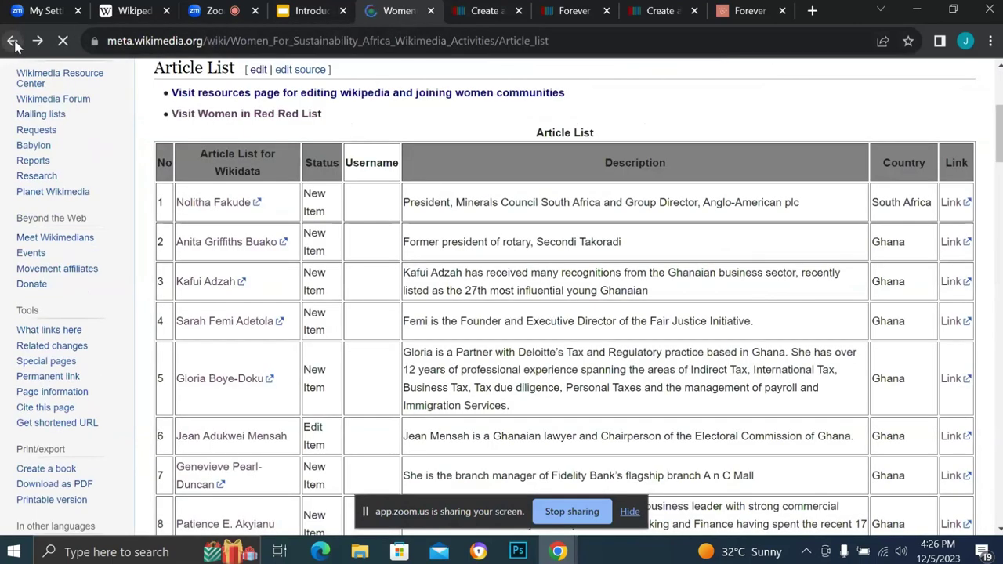
# Open the fourth Wikidata entry's new item form in a separate tab and bring it into view.
pyautogui.rightClick(241, 322)
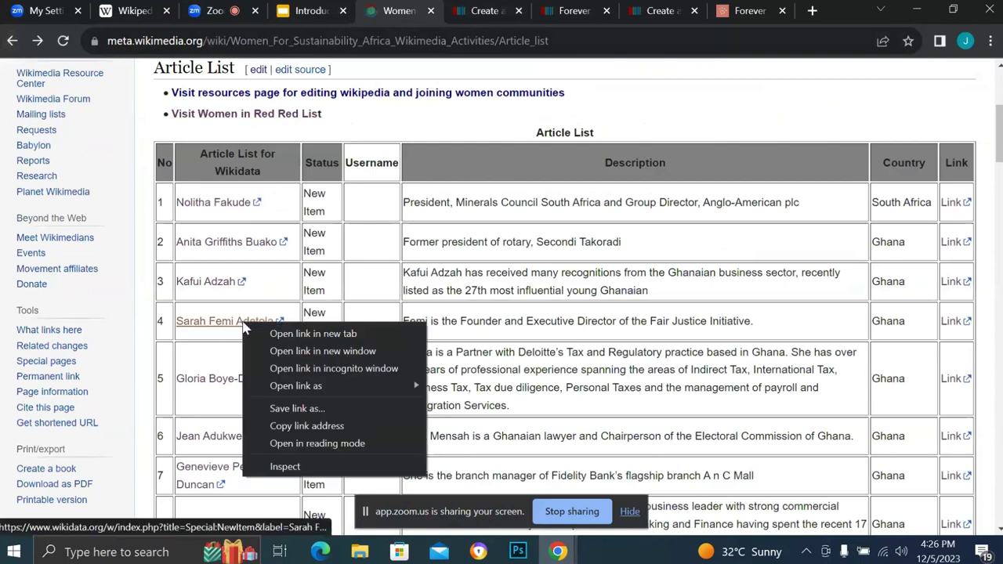
pyautogui.click(275, 334)
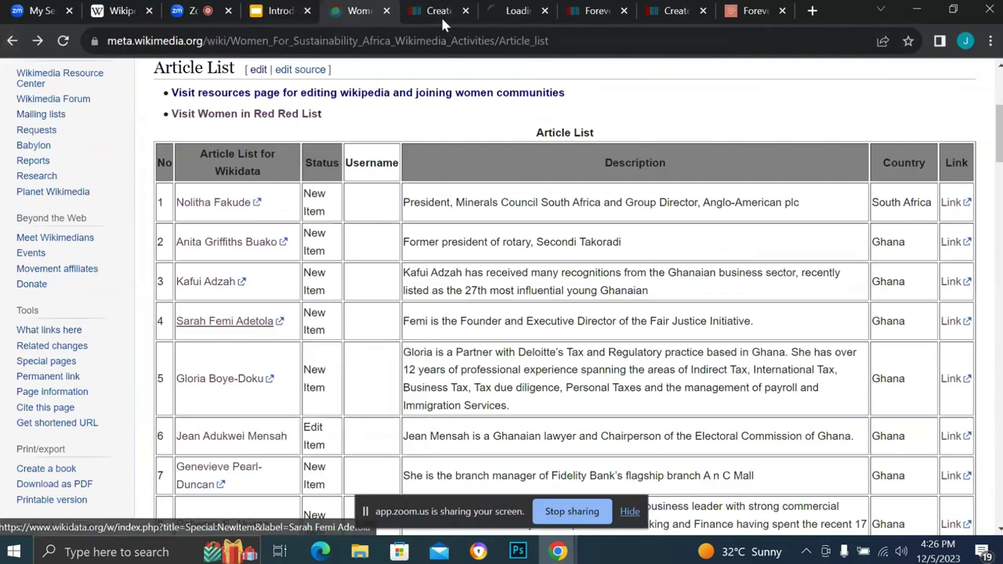
pyautogui.click(513, 15)
pyautogui.scroll(-1, 324, 363)
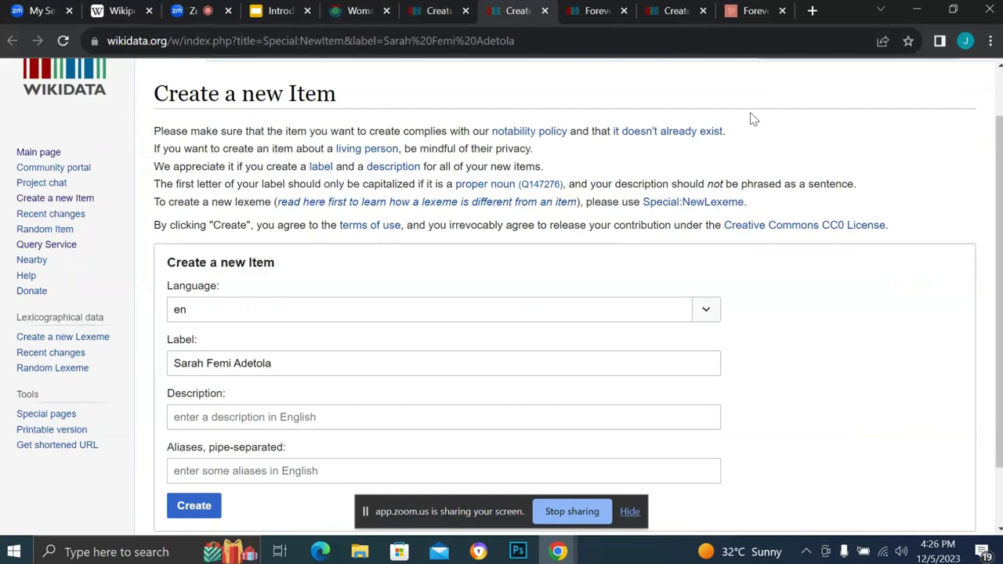
# Copy the fourth entry's description about the founder and executive director of the Fair Justice Initiative from the article list.
pyautogui.click(416, 7)
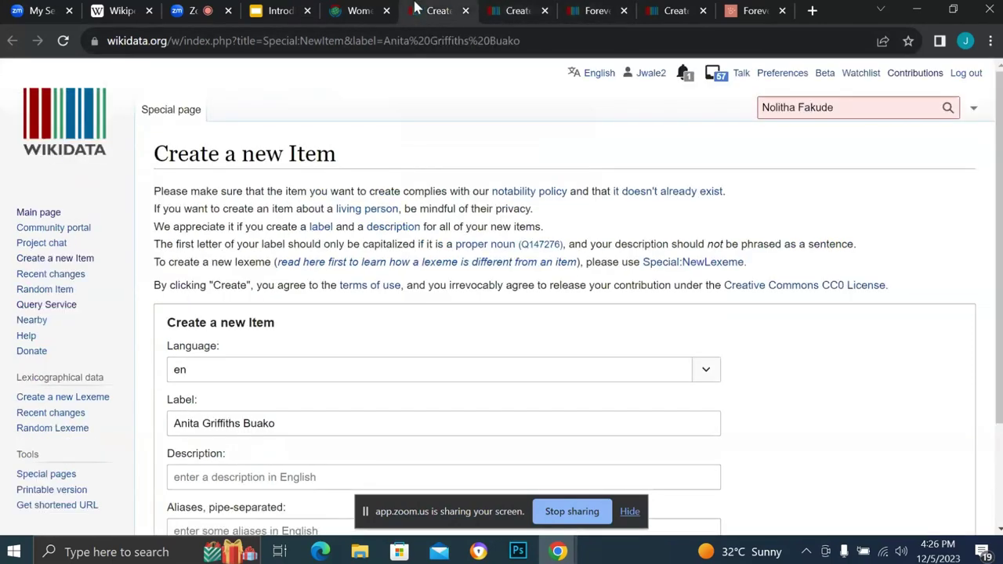
pyautogui.click(363, 10)
pyautogui.moveTo(771, 323); pyautogui.dragTo(399, 323)
pyautogui.hotkey('ctrl', 'c')
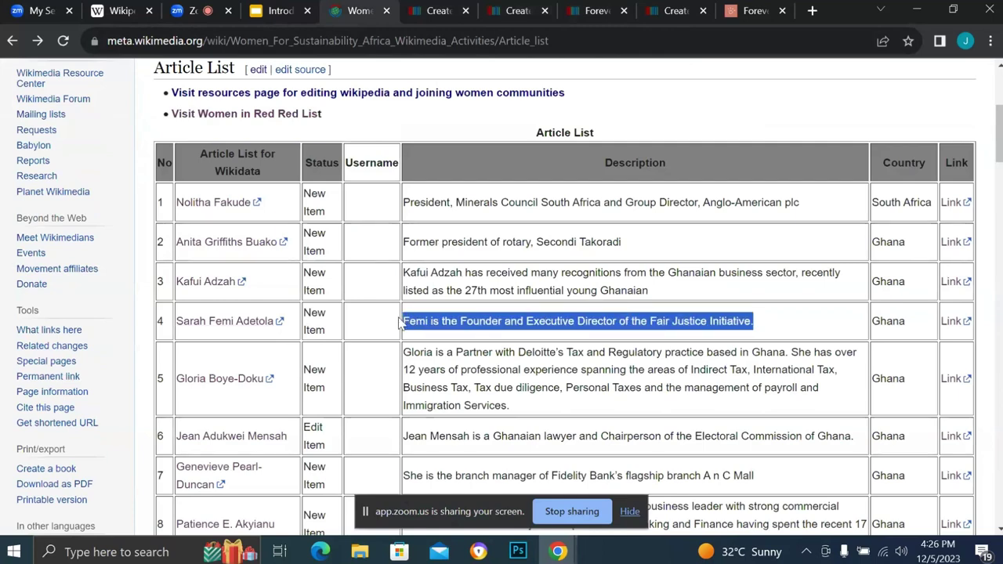
# Paste the copied text as the description in the fourth entry's new item form and remove the leading space.
pyautogui.click(513, 11)
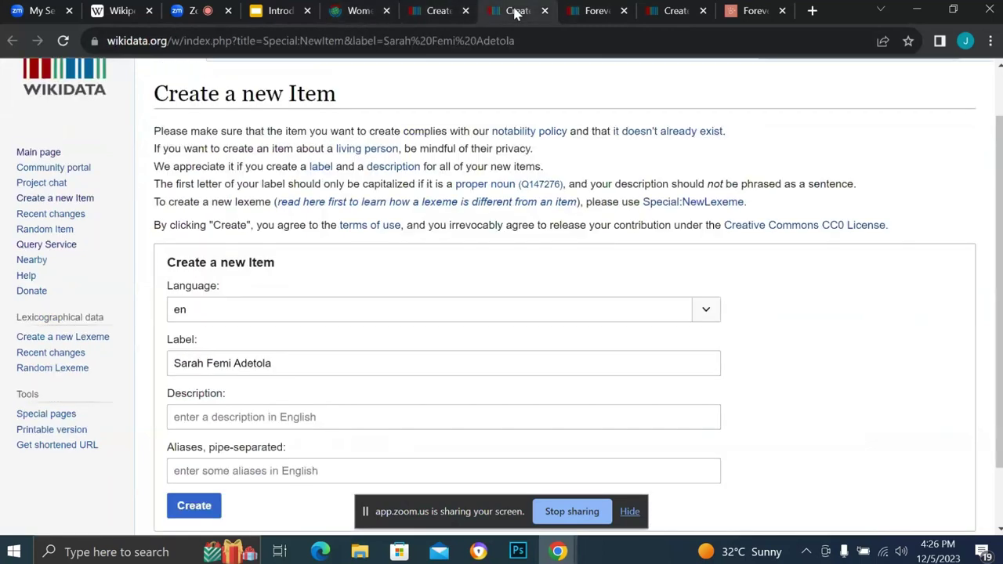
pyautogui.click(293, 414)
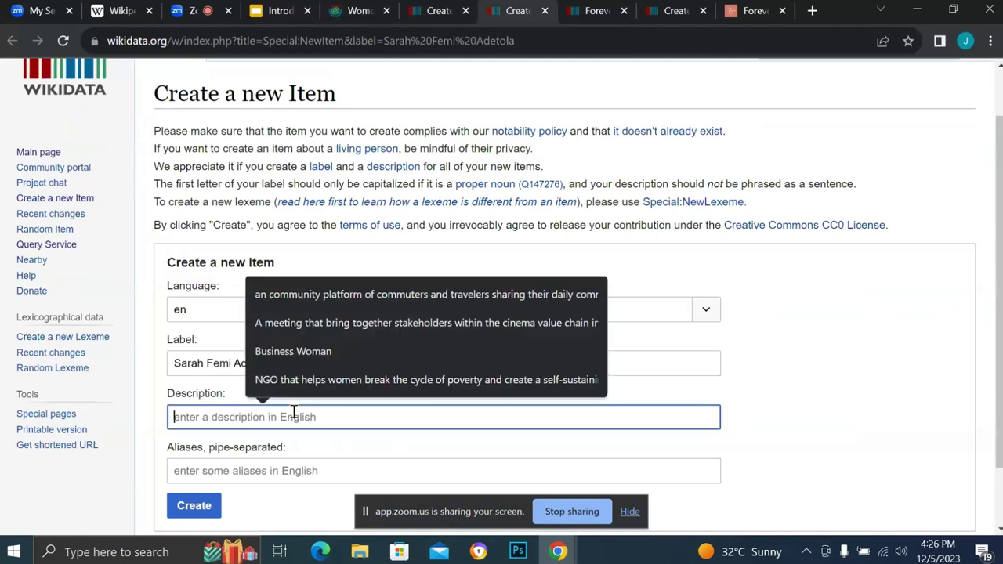
pyautogui.hotkey('ctrl', 'v')
pyautogui.click(201, 417)
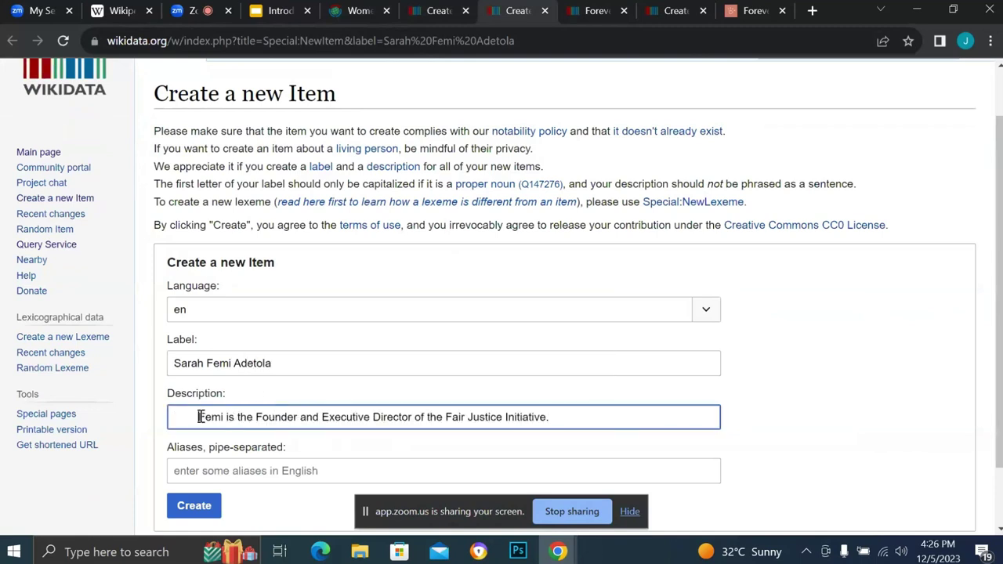
pyautogui.press('BackSpace')
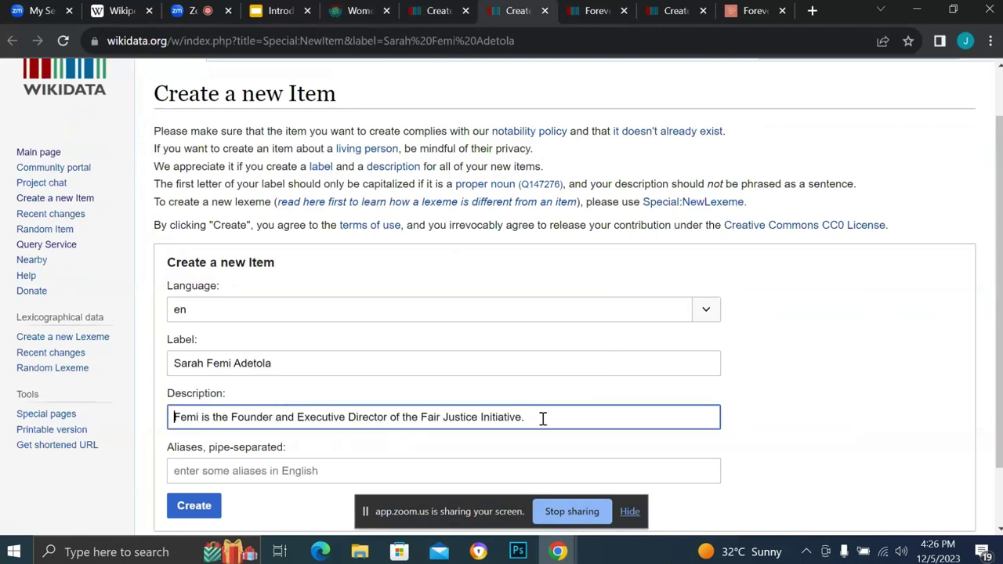
pyautogui.scroll(-1, 459, 418)
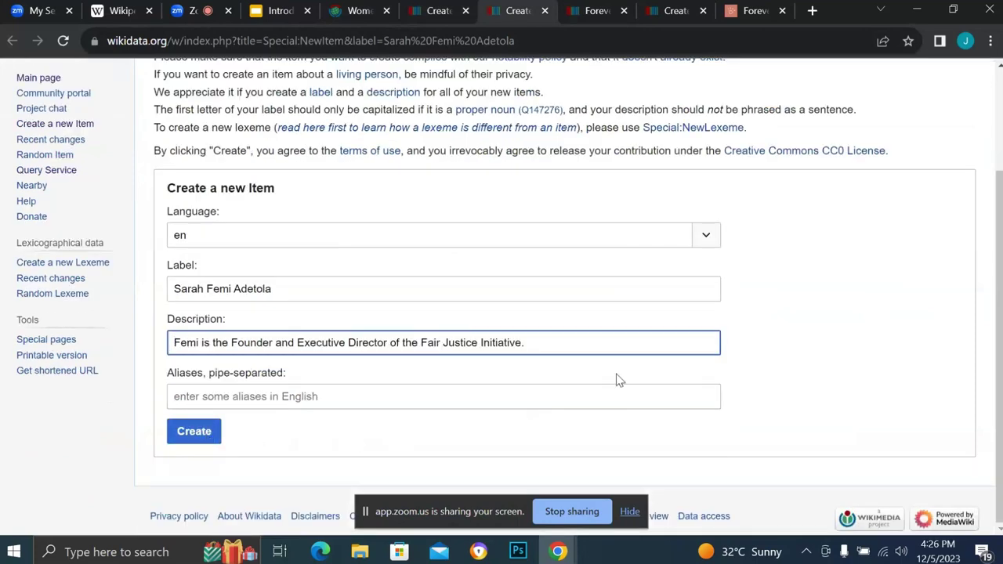
# Return to the article list page and open it in the visual editor.
pyautogui.click(432, 8)
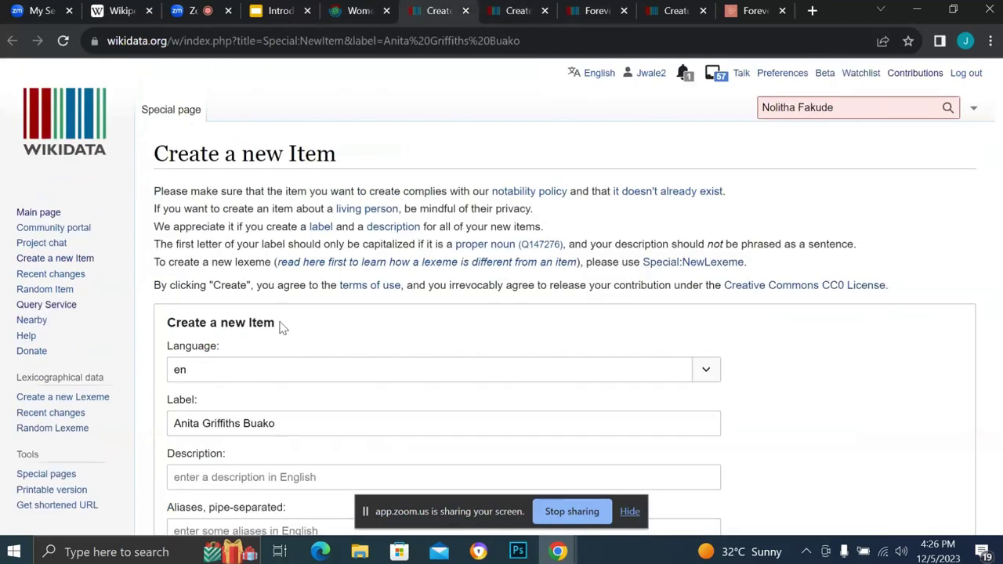
pyautogui.click(347, 16)
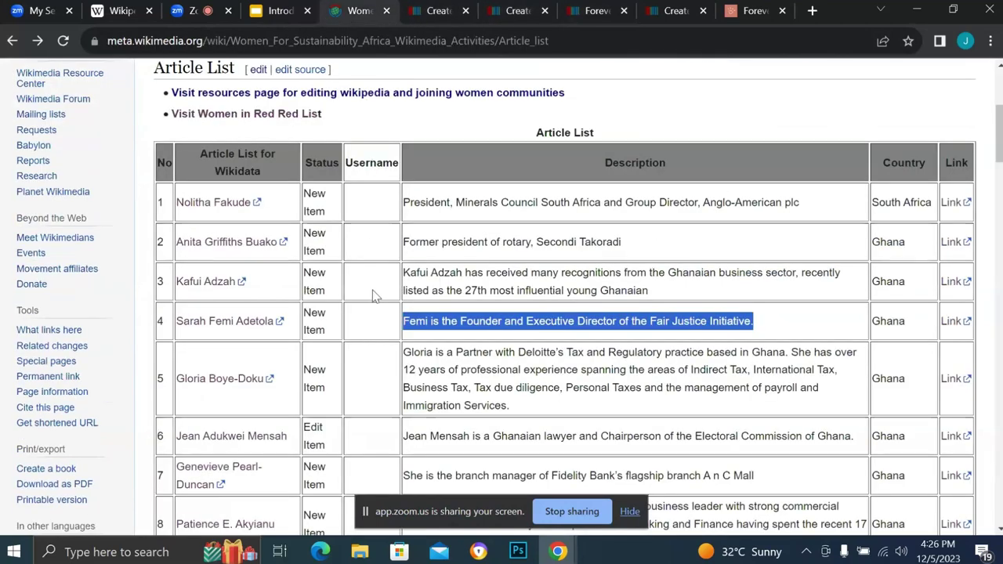
pyautogui.click(375, 333)
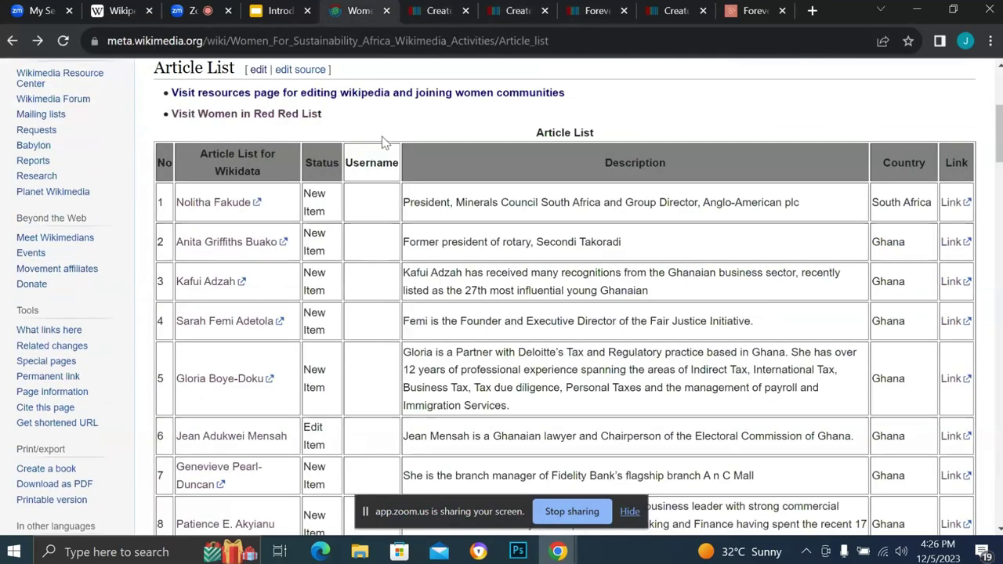
pyautogui.scroll(3, 386, 144)
pyautogui.scroll(2, 601, 122)
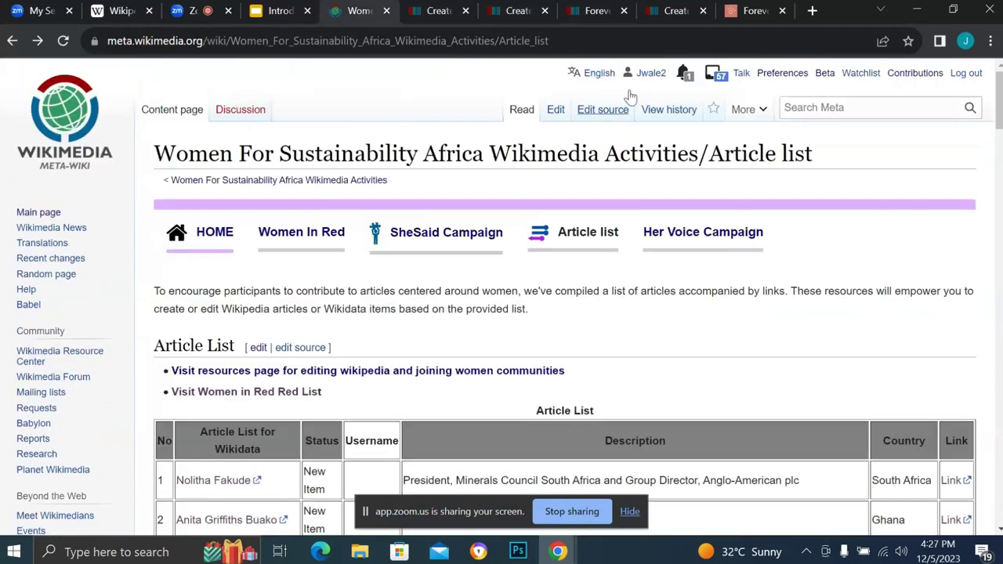
pyautogui.click(555, 110)
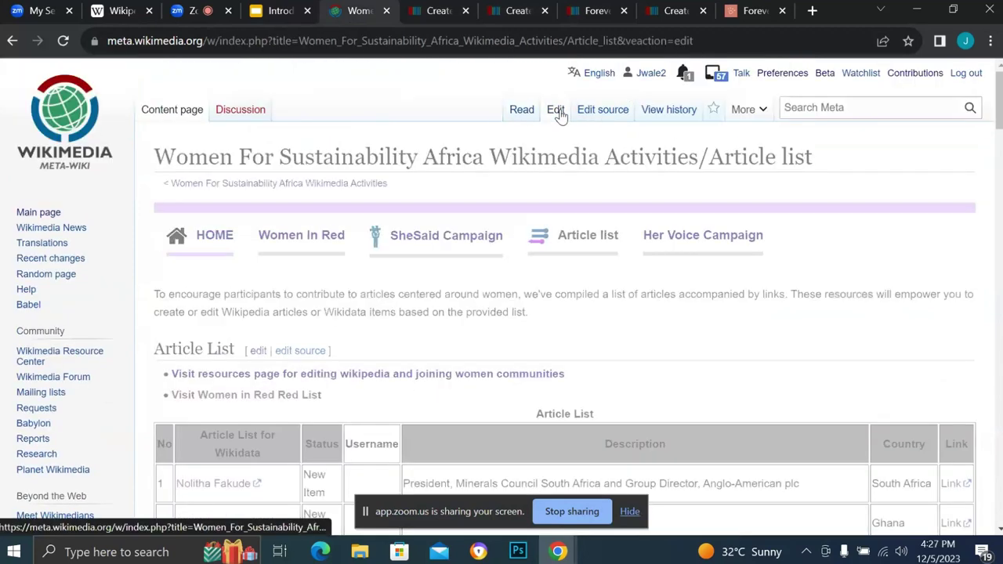
# Enter the account's username in the Username cell of the third entry in the Wikidata article table.
pyautogui.scroll(-5, 539, 312)
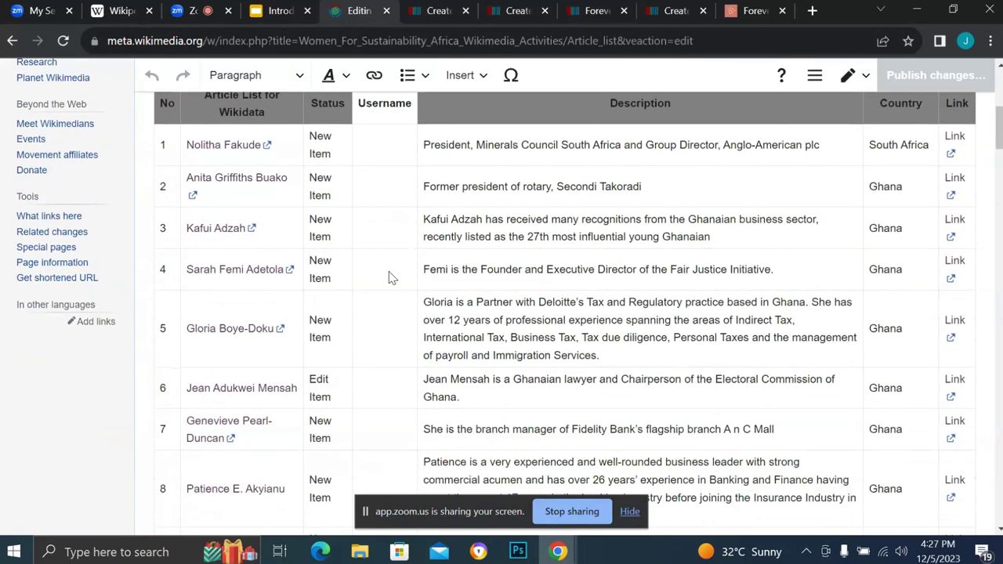
pyautogui.click(386, 232)
pyautogui.click(386, 232)
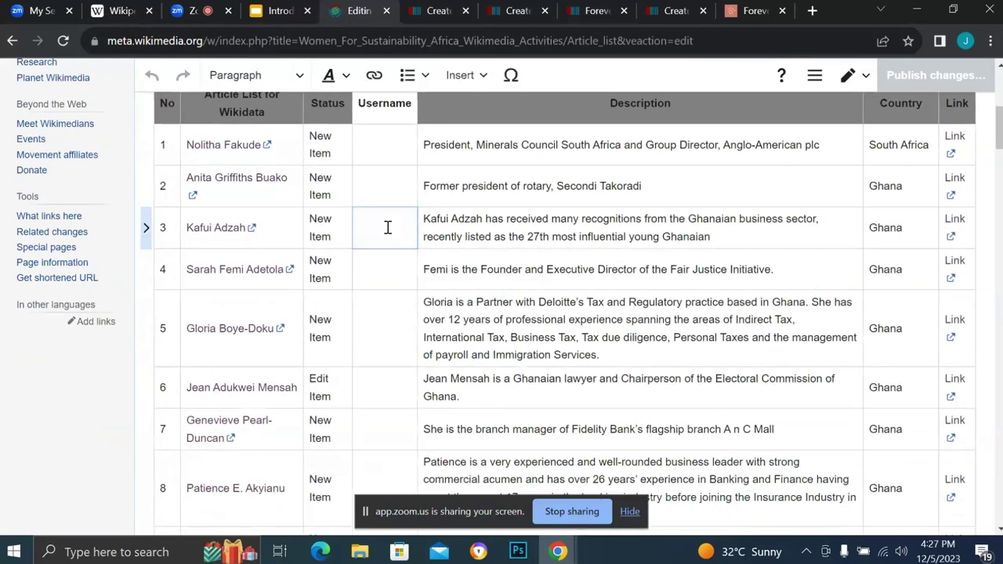
pyautogui.write('Jwale')
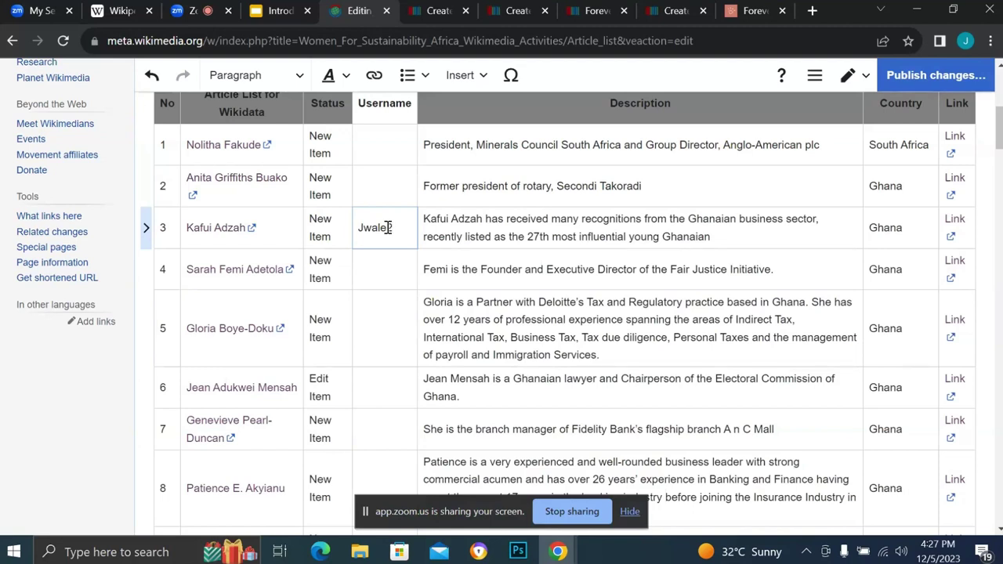
pyautogui.write('2')
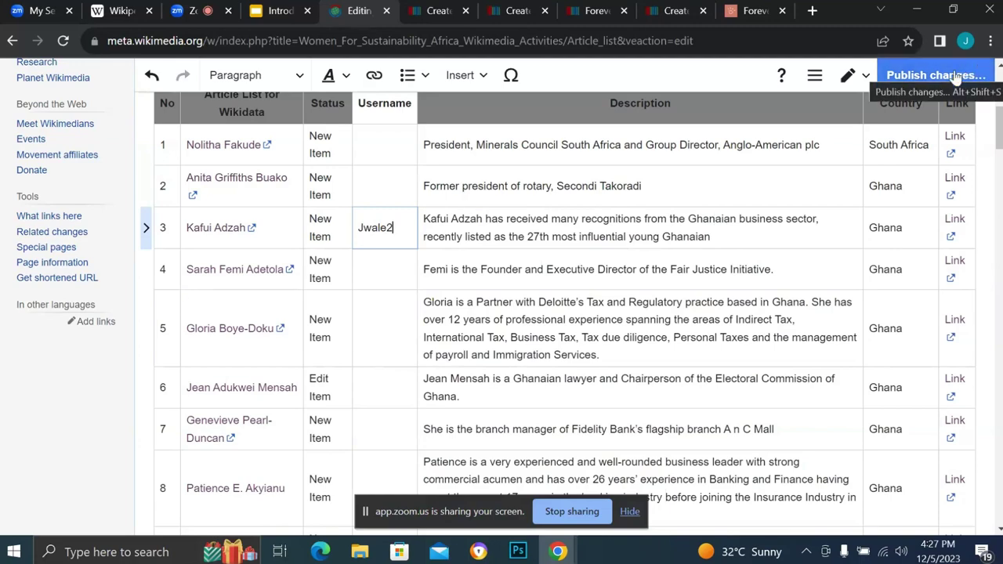
# Enter the account's username in the Username cell of Northern Ladies F.C. in the Wikipedia article table.
pyautogui.scroll(3, 944, 75)
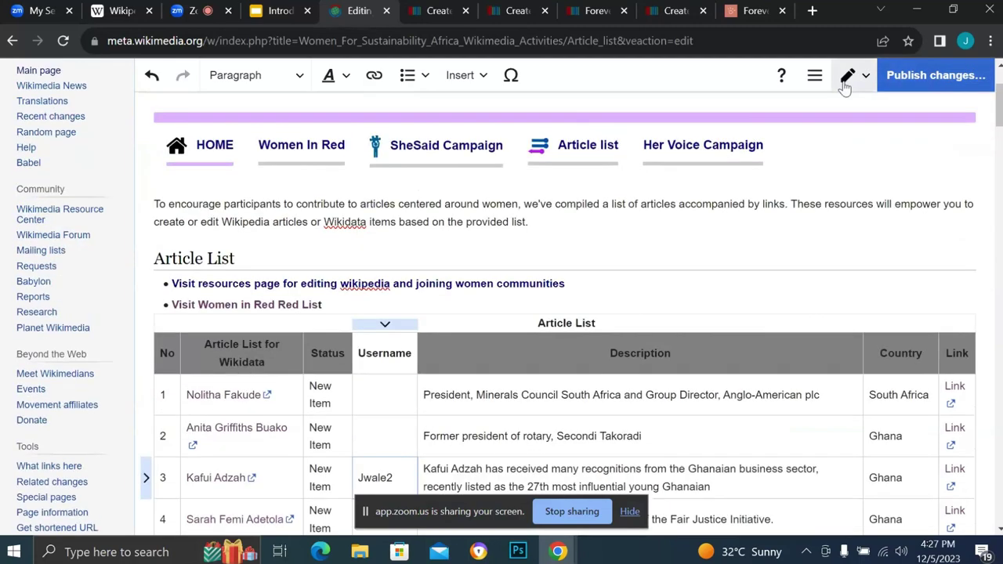
pyautogui.scroll(-20, 846, 84)
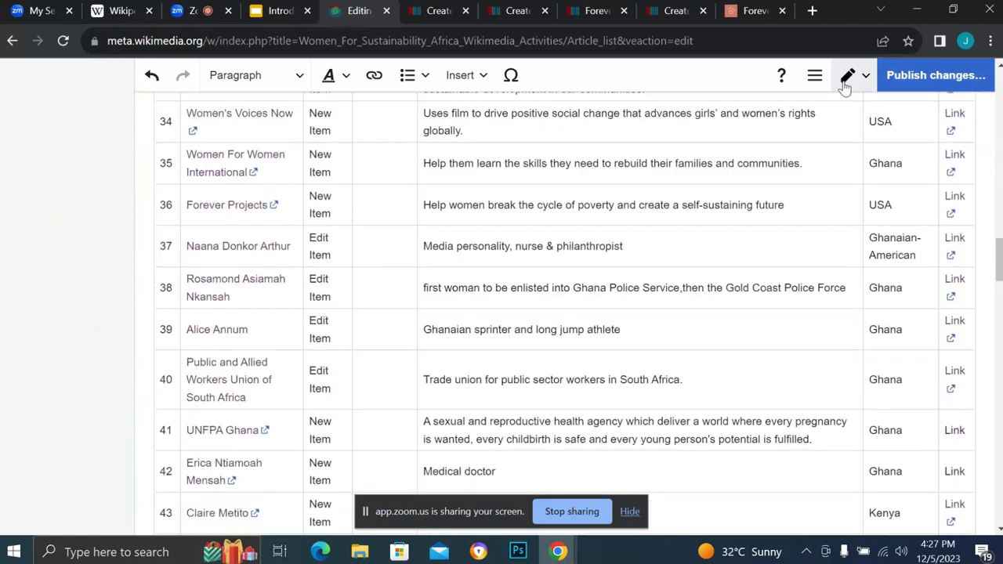
pyautogui.scroll(3, 466, 243)
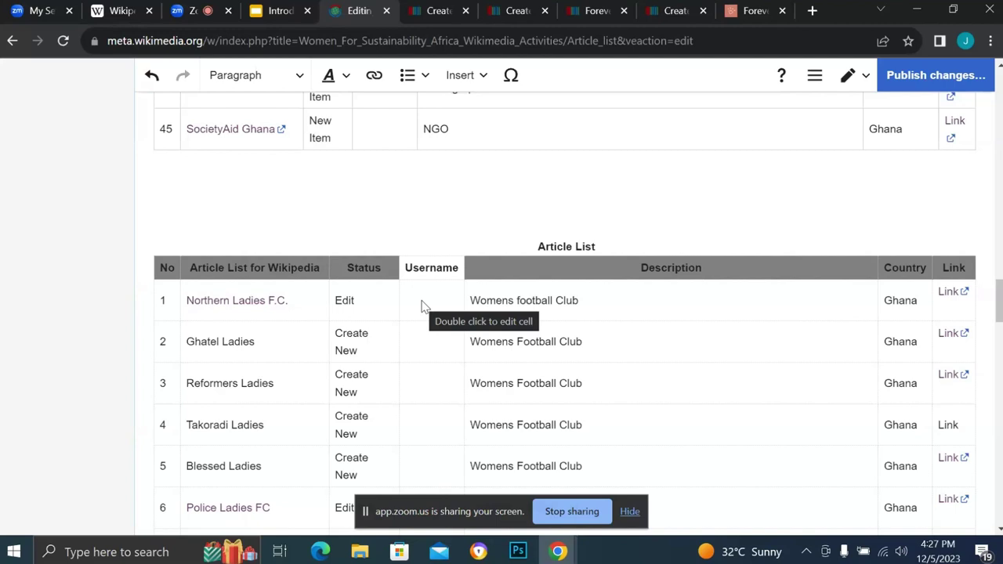
pyautogui.doubleClick(421, 303)
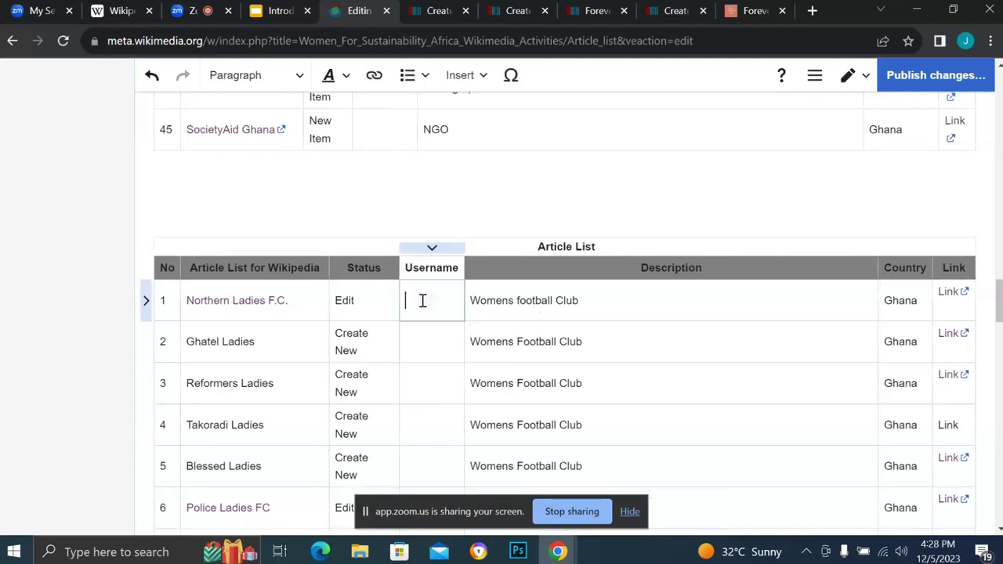
pyautogui.write('Jwale2')
# Look through the Wikipedia article table, examine the entries and their statuses, and select the Bluna Ladies cell.
pyautogui.scroll(-2, 389, 369)
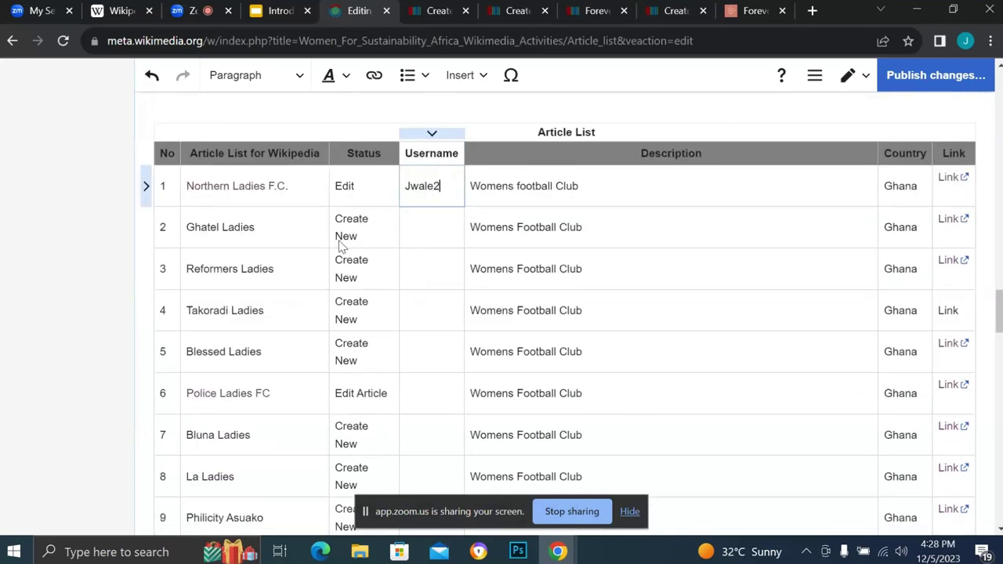
pyautogui.scroll(1, 267, 237)
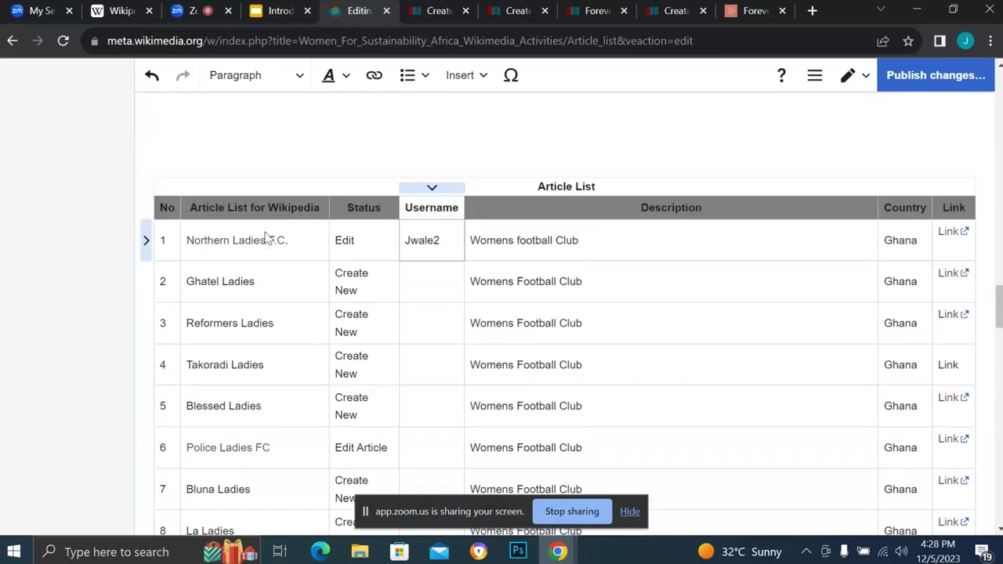
pyautogui.scroll(-1, 267, 237)
pyautogui.scroll(-1, 266, 237)
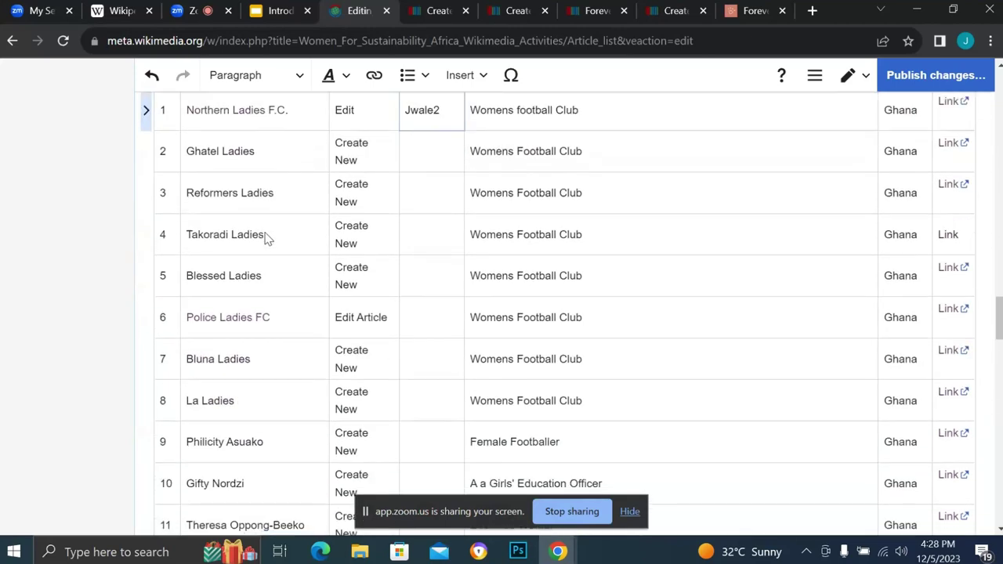
pyautogui.scroll(1, 267, 238)
pyautogui.scroll(-2, 260, 293)
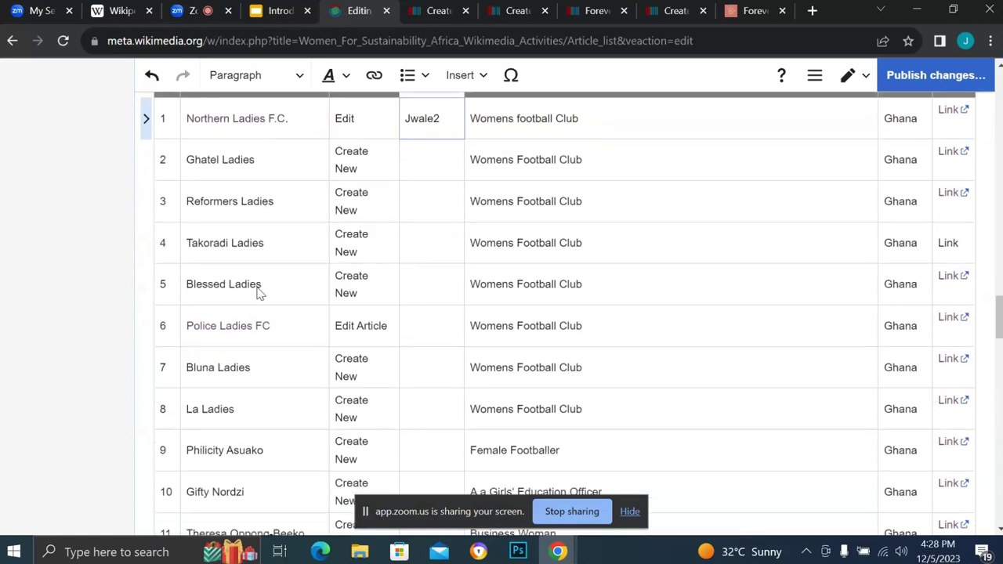
pyautogui.scroll(-1, 260, 292)
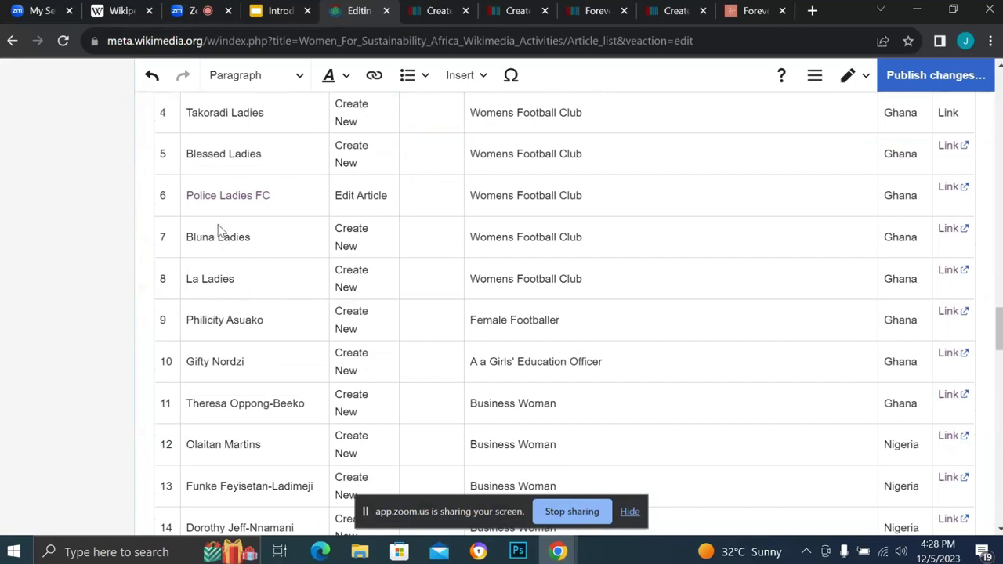
pyautogui.click(253, 243)
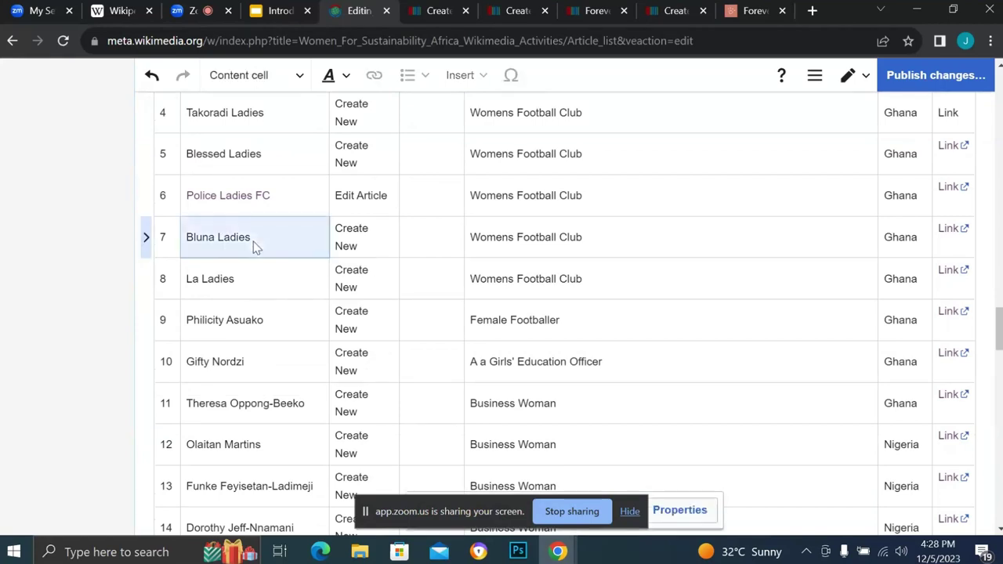
# Copy the name Bluna Ladies from the Wikipedia article table and search Wikidata for it.
pyautogui.click(235, 240)
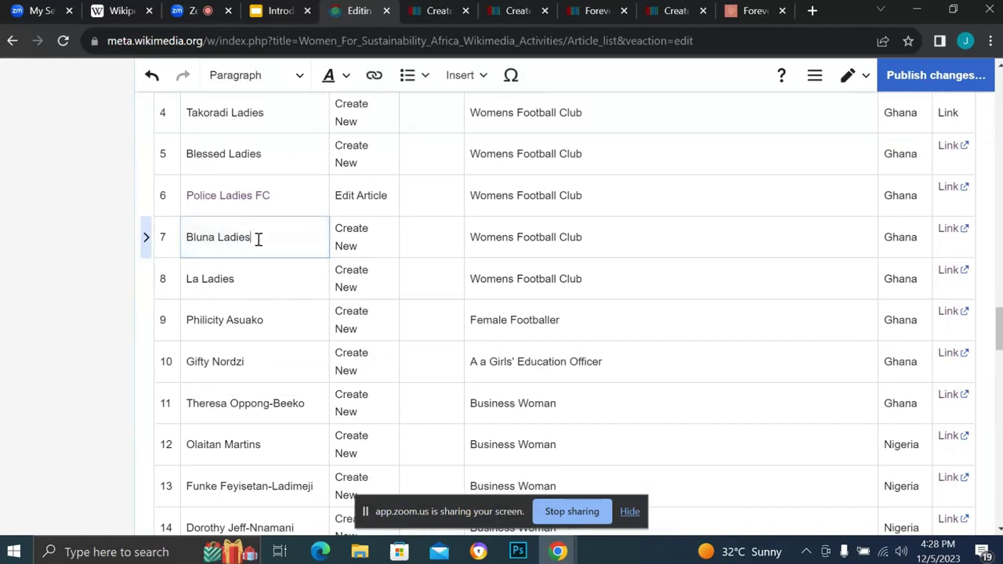
pyautogui.moveTo(258, 237); pyautogui.dragTo(185, 237)
pyautogui.hotkey('ctrl', 'c')
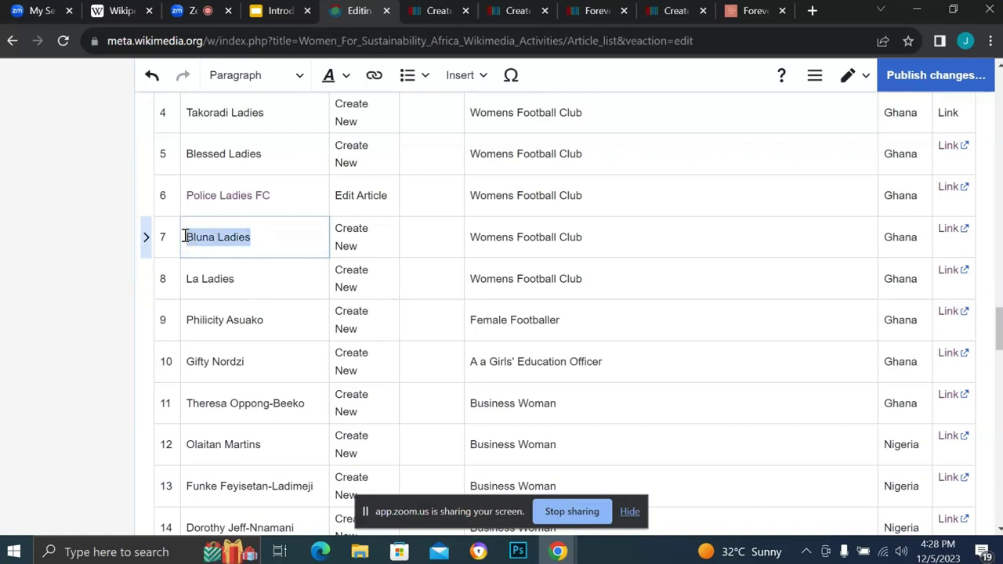
pyautogui.click(419, 10)
pyautogui.click(850, 99)
pyautogui.hotkey('ctrl', 'a')
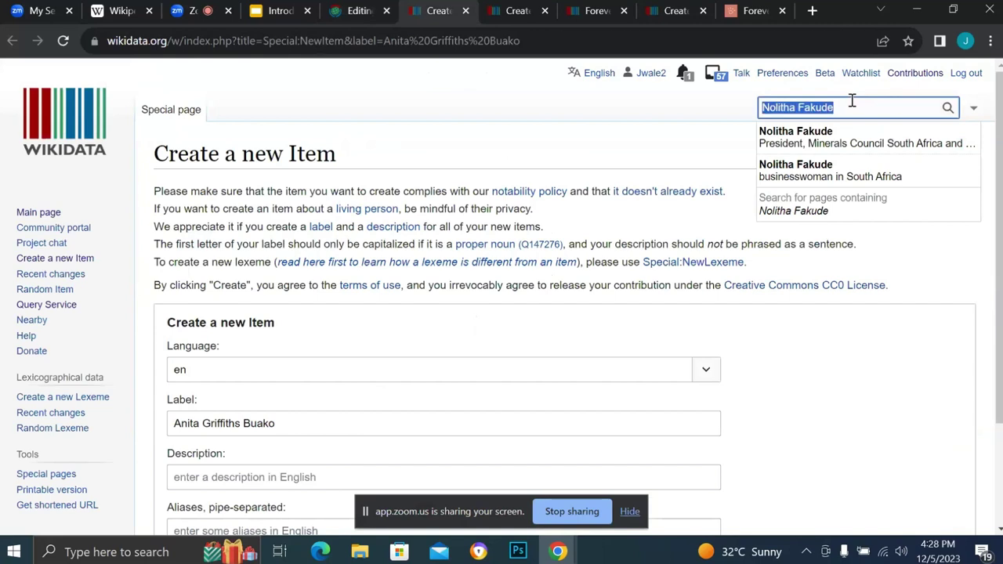
pyautogui.hotkey('ctrl', 'v')
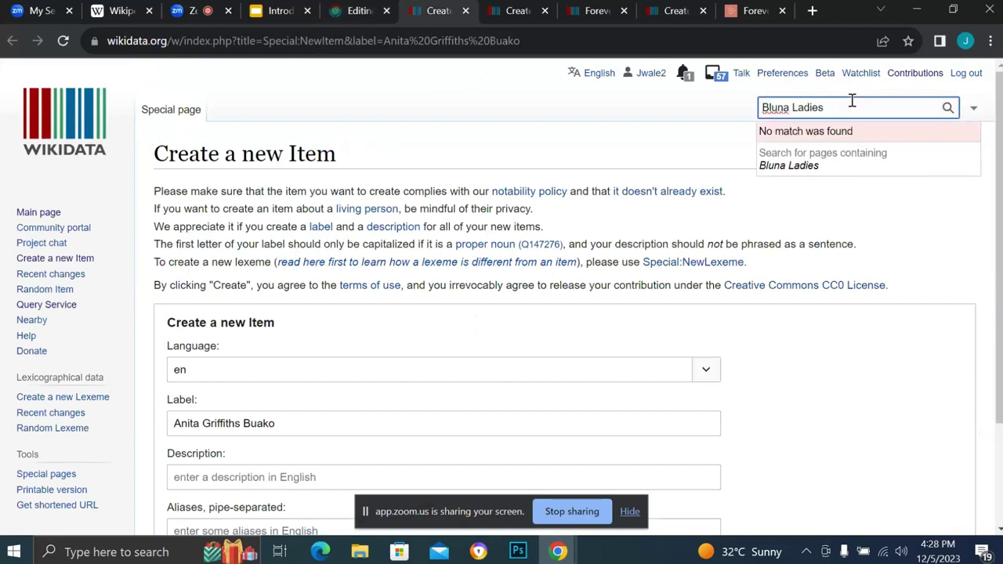
pyautogui.press('Return')
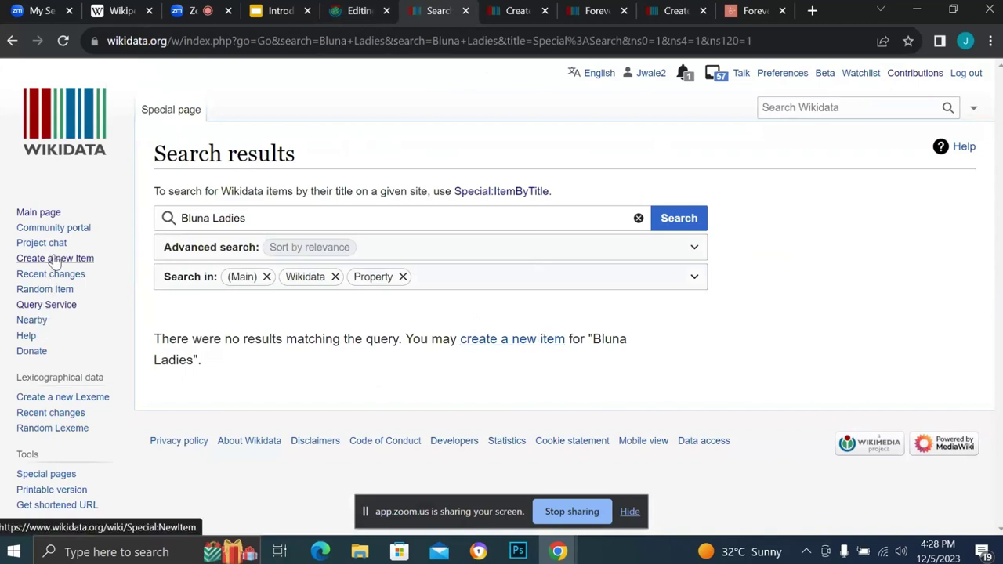
# Return to the article list and look back through the source links of the Wikipedia and Wikidata tables.
pyautogui.click(509, 16)
pyautogui.click(424, 13)
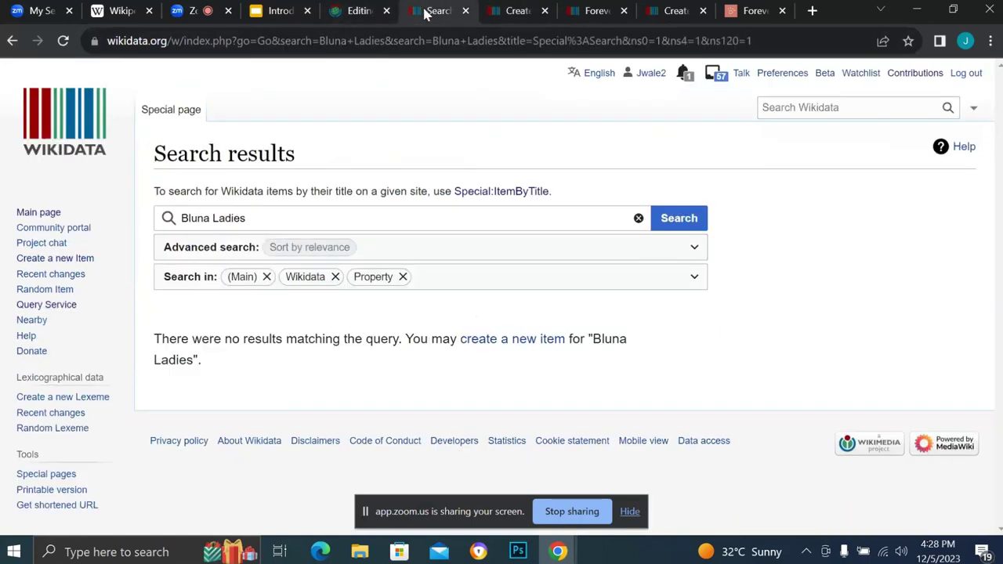
pyautogui.click(358, 11)
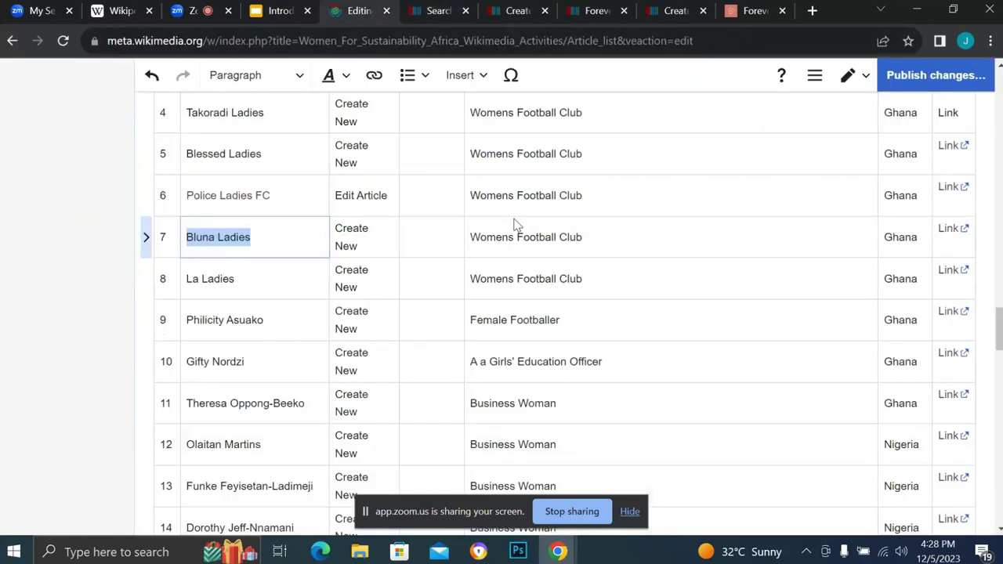
pyautogui.scroll(1, 515, 225)
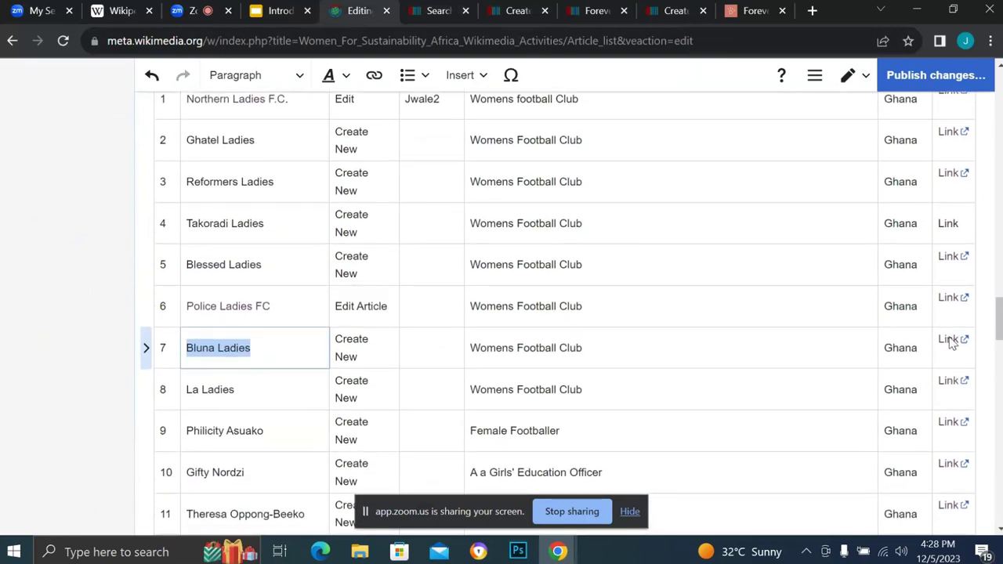
pyautogui.click(950, 387)
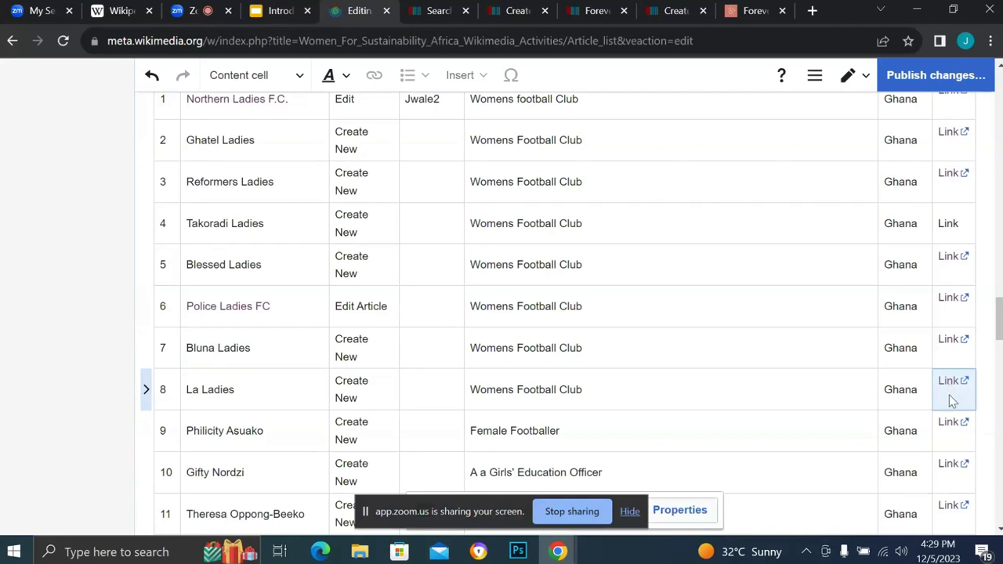
pyautogui.scroll(2, 949, 398)
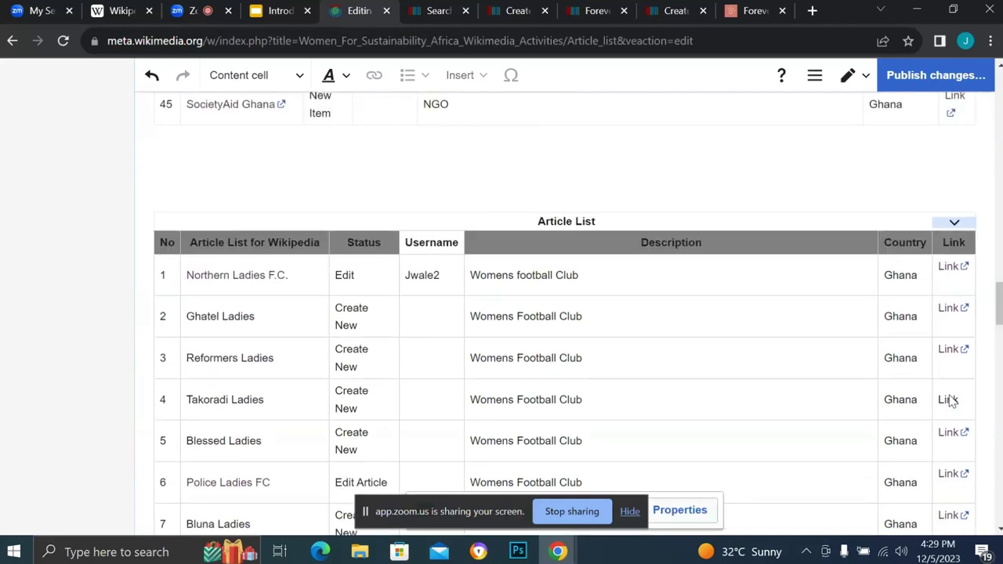
pyautogui.scroll(5, 949, 400)
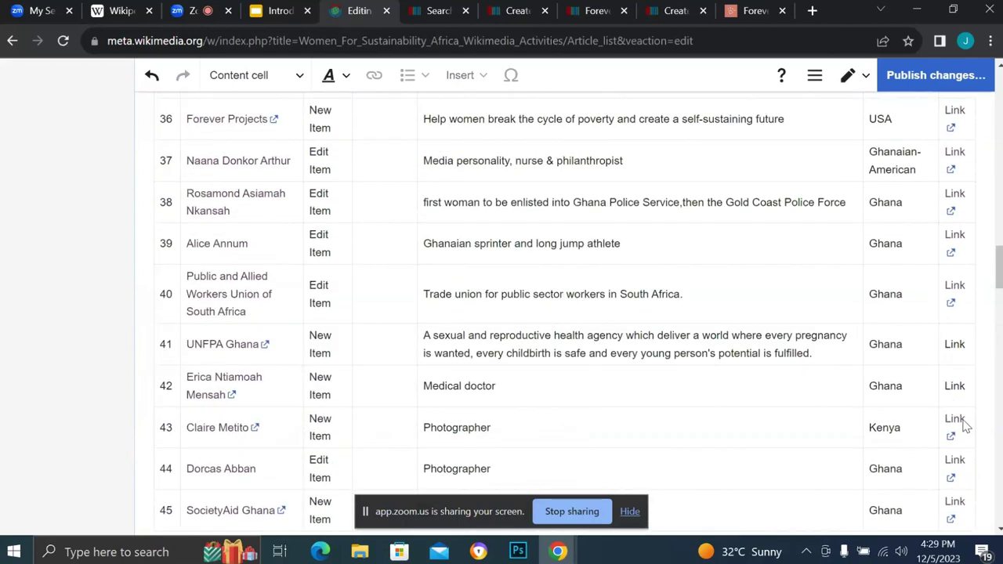
pyautogui.scroll(6, 965, 426)
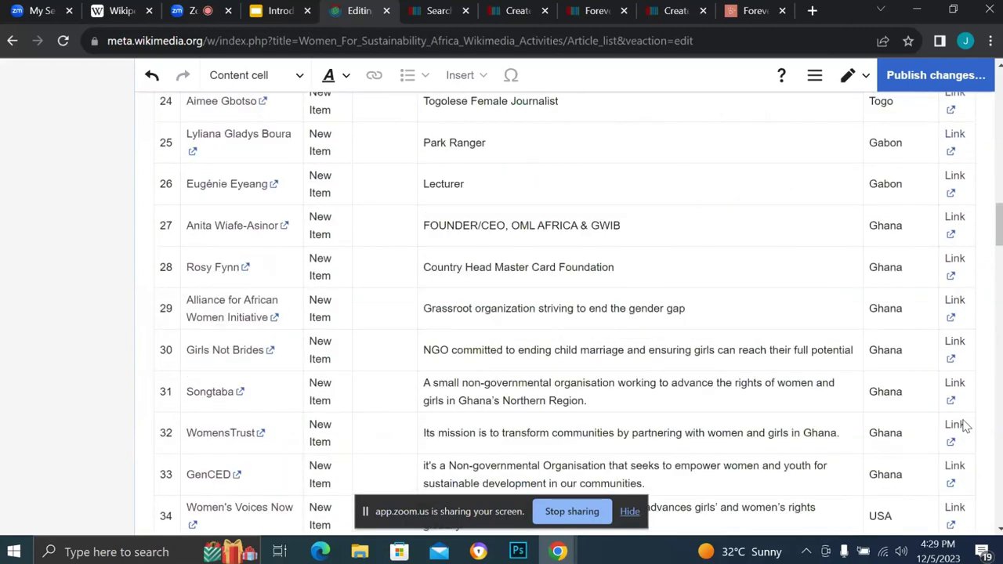
pyautogui.scroll(9, 965, 425)
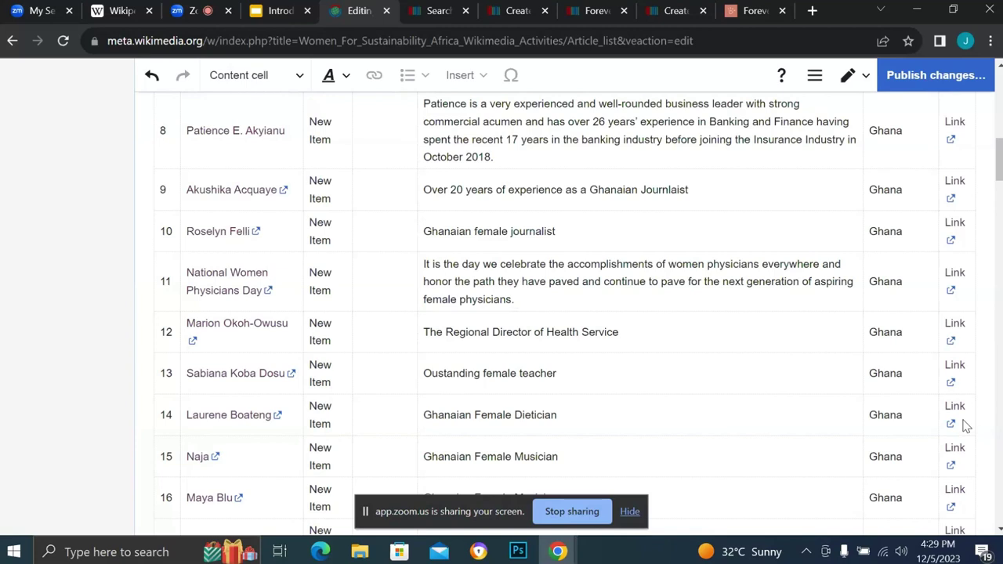
pyautogui.scroll(1, 962, 420)
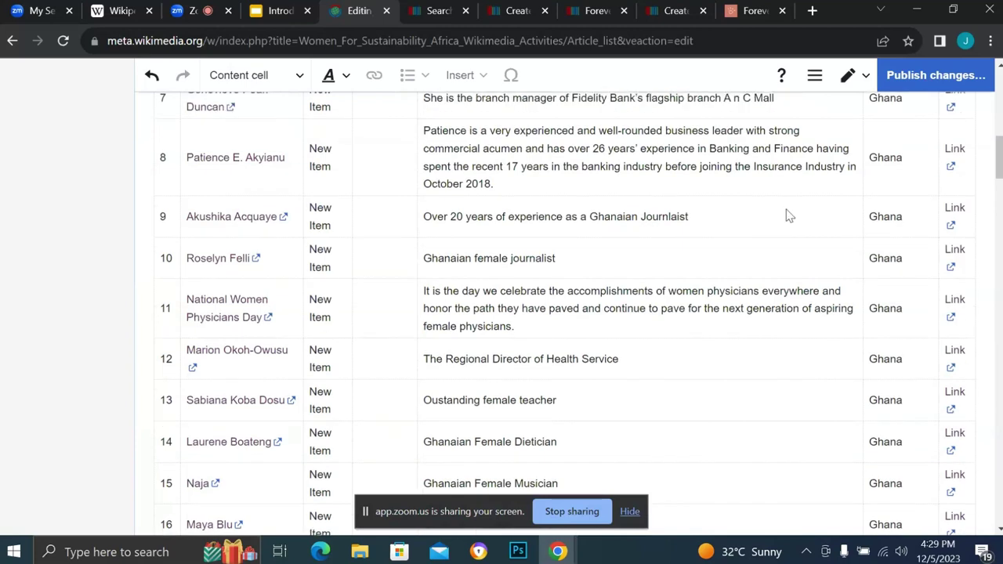
# Switch to the Zoom meeting to view the participants and the group chat.
pyautogui.click(427, 10)
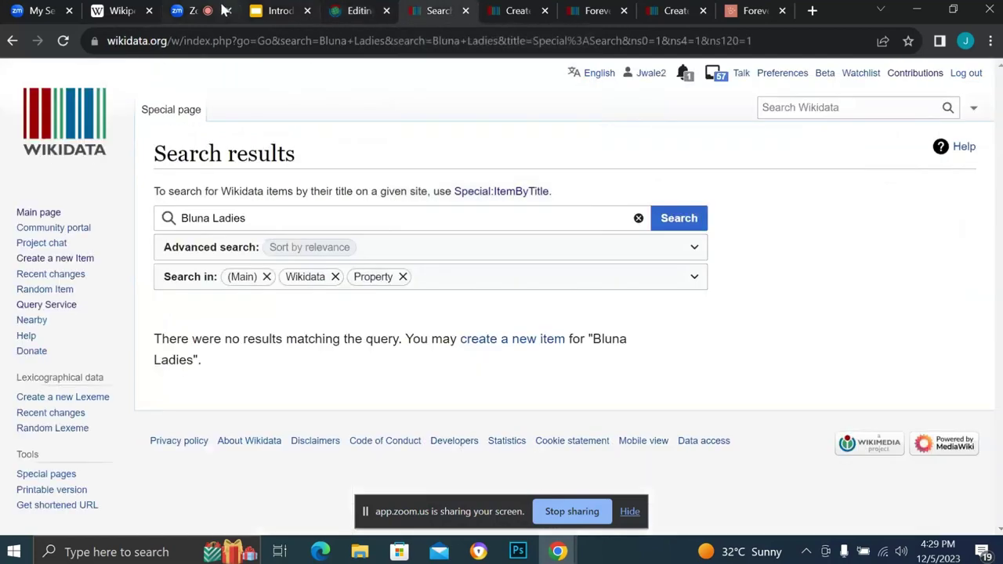
pyautogui.click(191, 16)
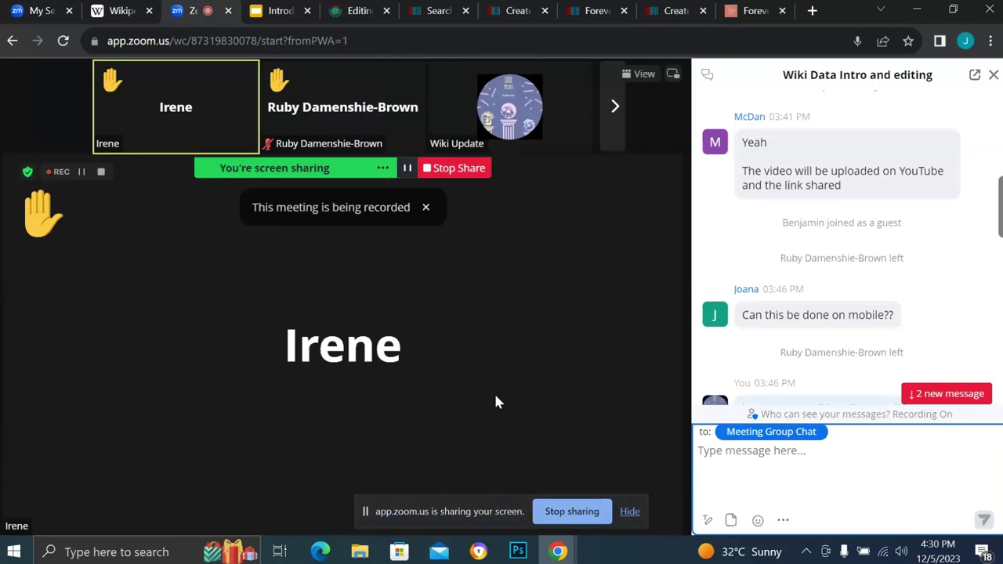
pyautogui.moveTo(479, 403)
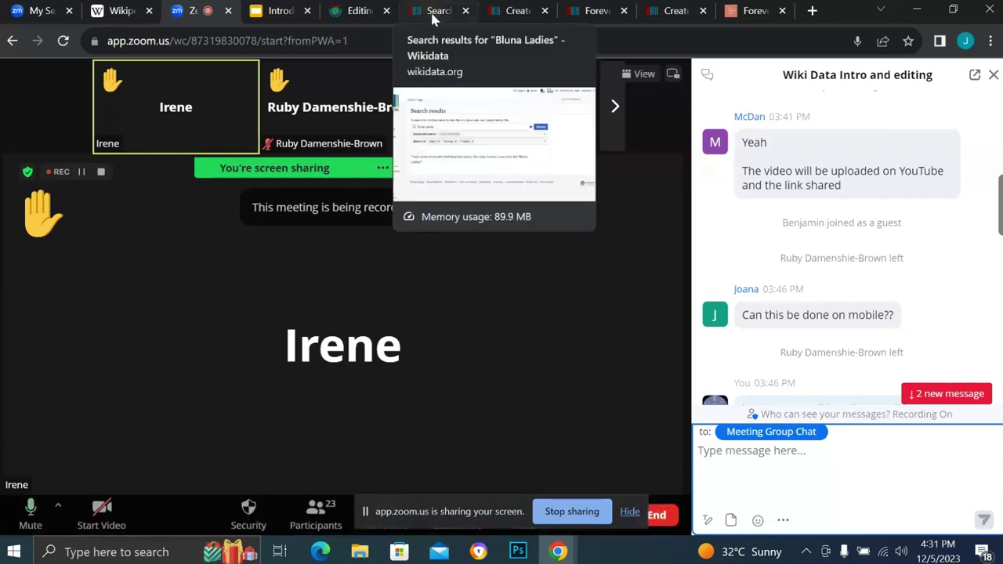
# Look through the open Wikidata pages, including the new item forms, the Forever Projects item and the Bluna Ladies search.
pyautogui.click(505, 14)
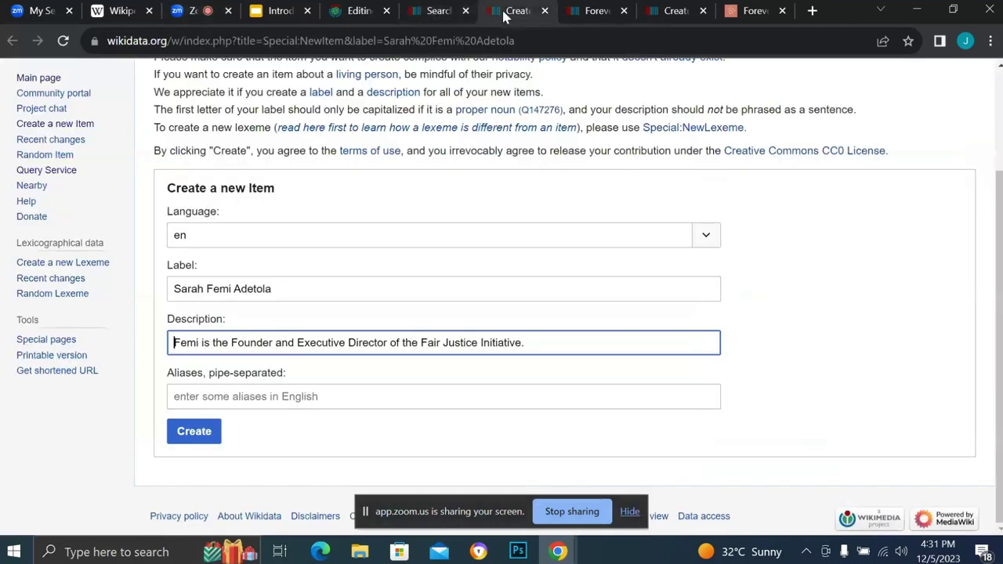
pyautogui.click(428, 12)
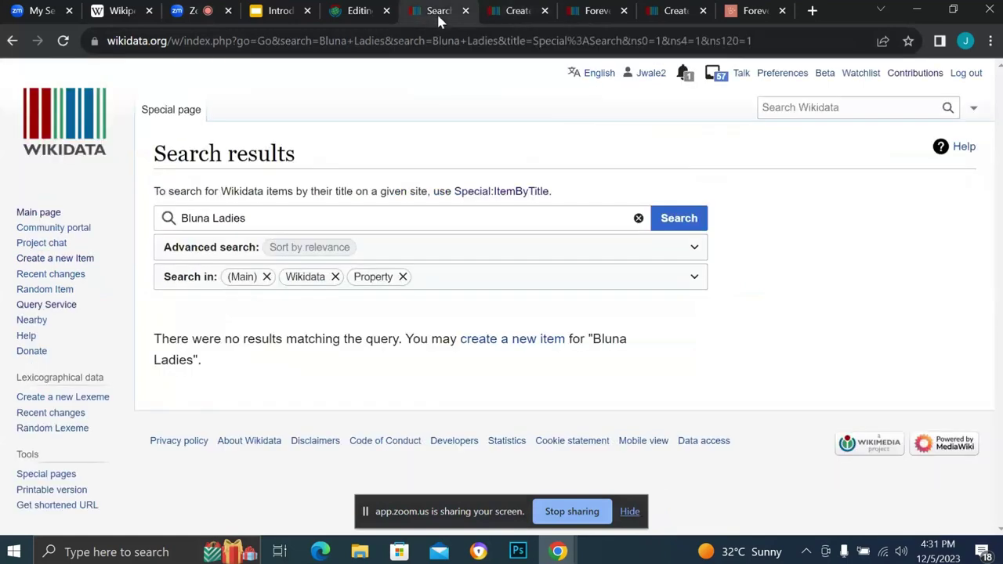
pyautogui.click(501, 17)
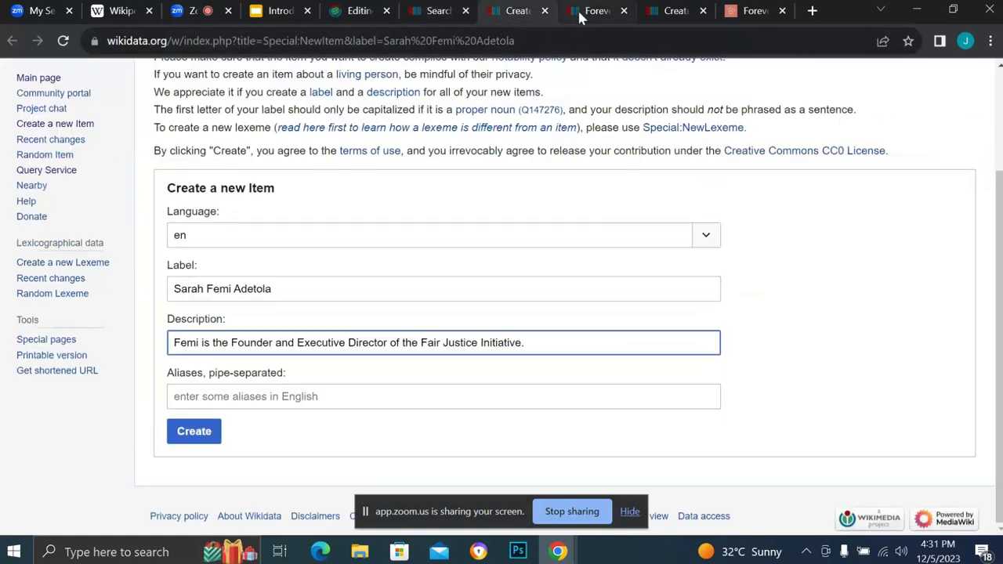
pyautogui.click(579, 17)
pyautogui.scroll(-1, 640, 220)
pyautogui.scroll(2, 640, 219)
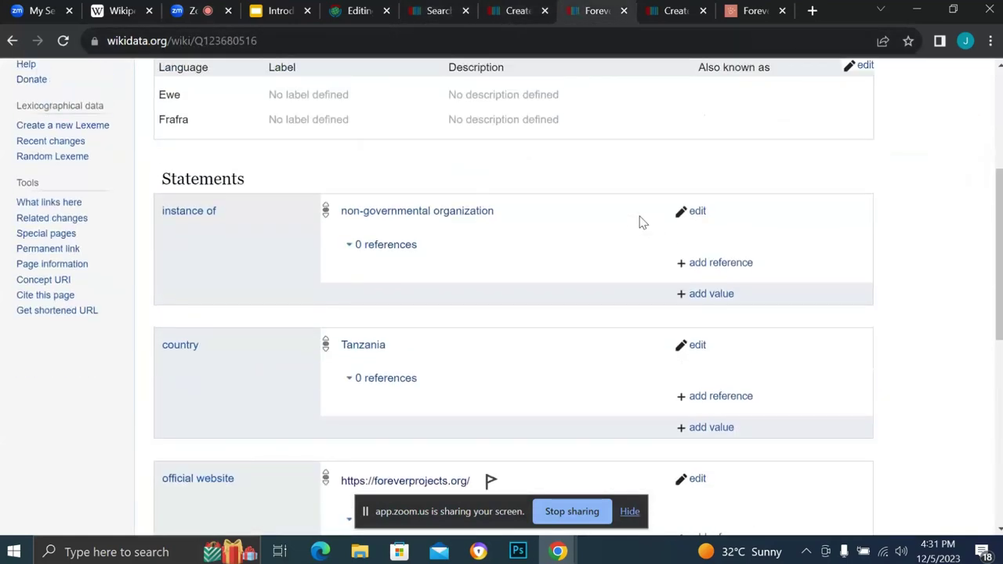
pyautogui.scroll(3, 640, 222)
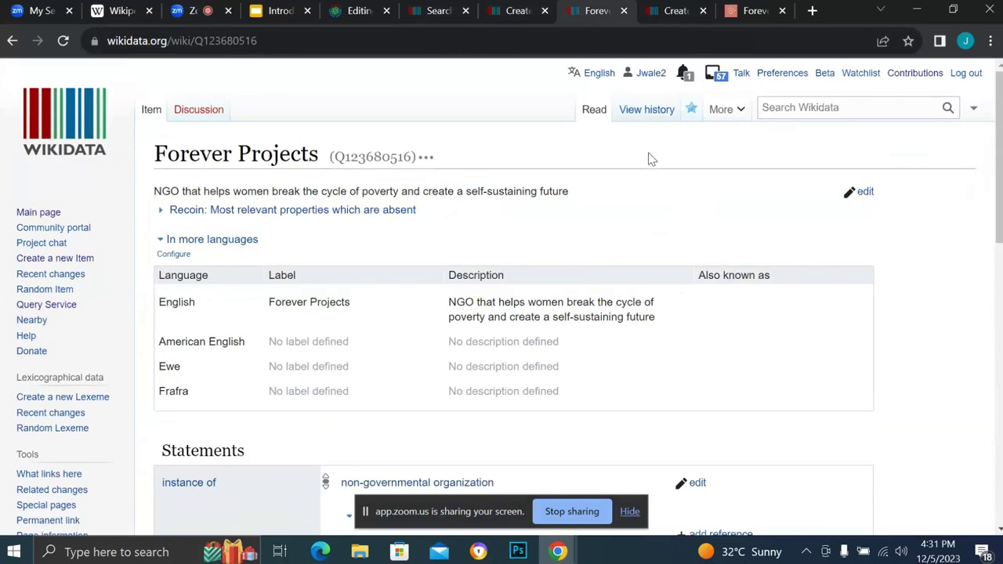
pyautogui.click(667, 10)
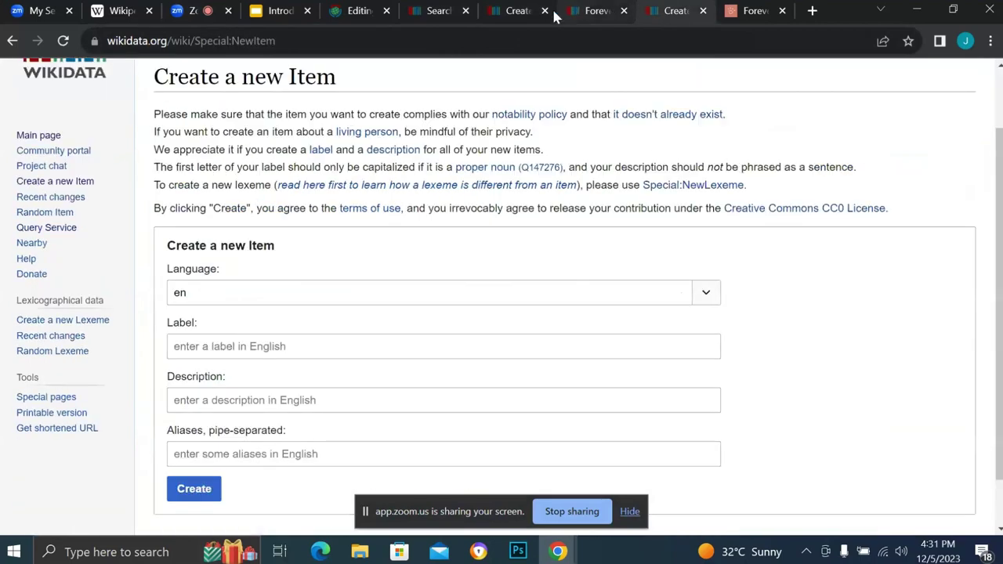
pyautogui.click(515, 16)
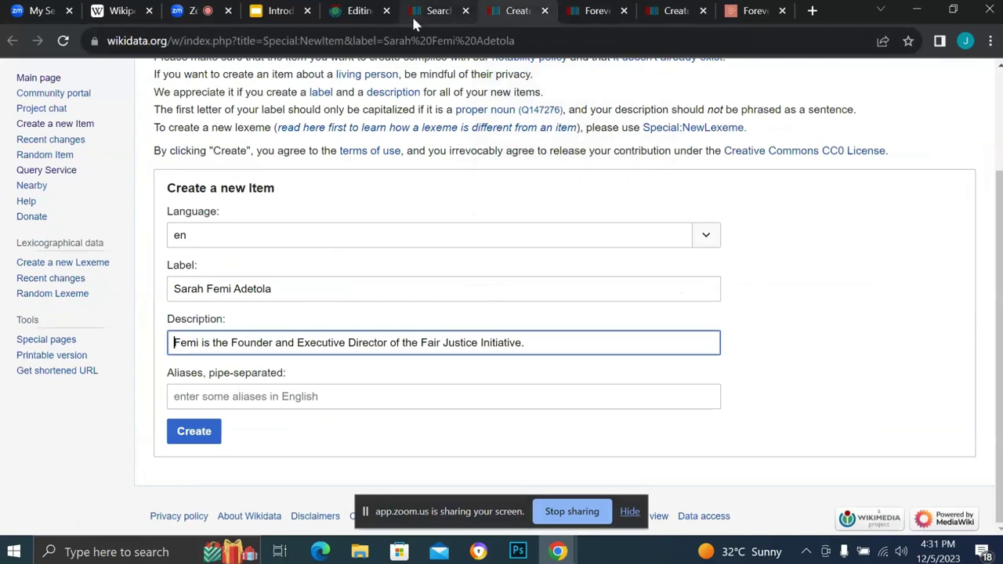
pyautogui.click(411, 14)
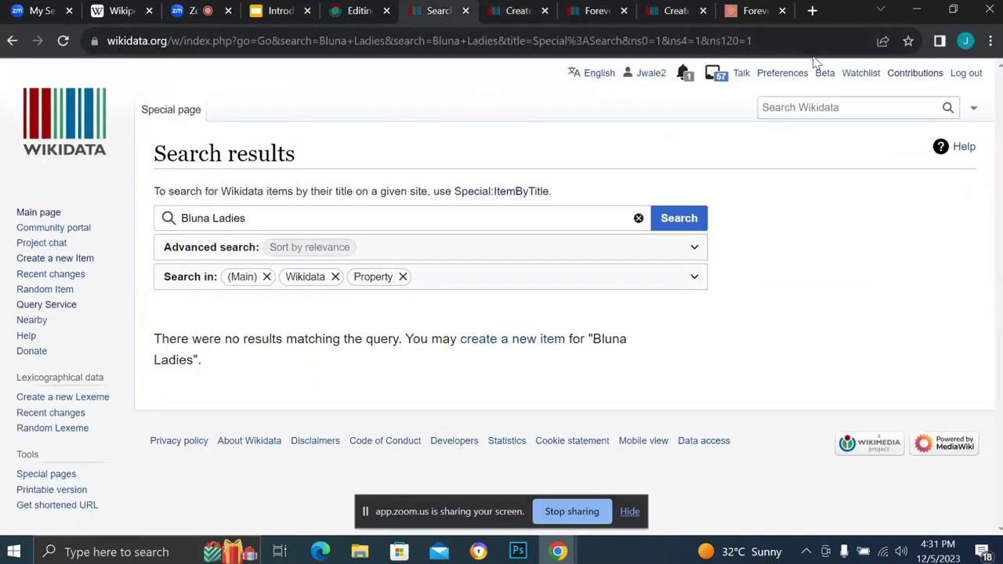
# Open the account's Wikidata contributions and go to the businesswoman's item from the 16:04, 5 December 2023 edit.
pyautogui.click(901, 75)
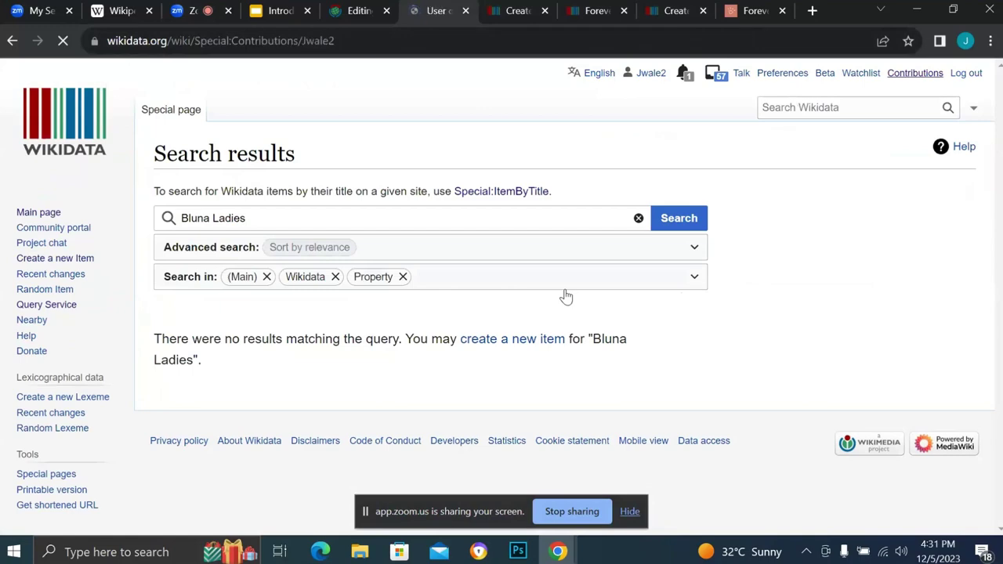
pyautogui.scroll(-2, 567, 296)
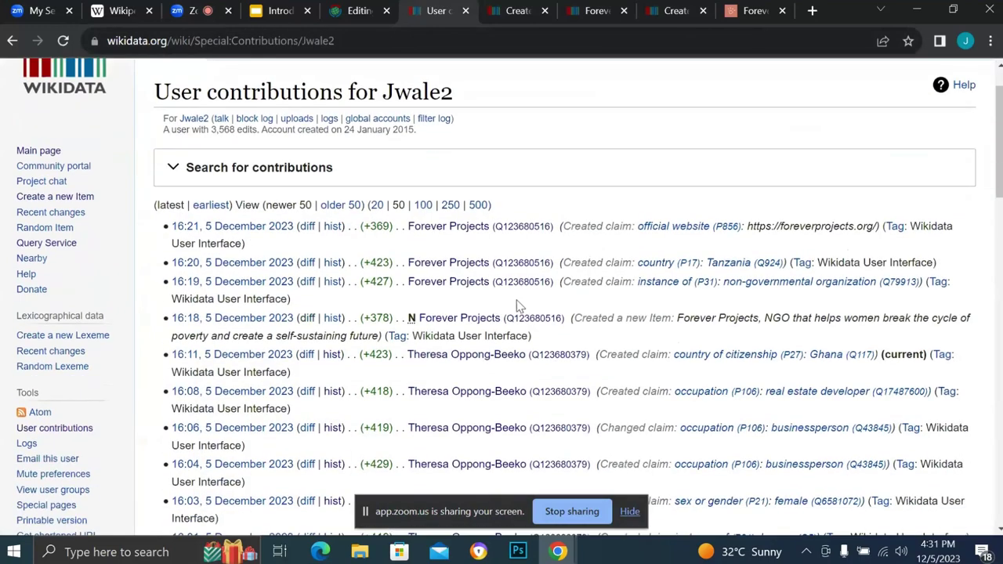
pyautogui.scroll(-1, 517, 305)
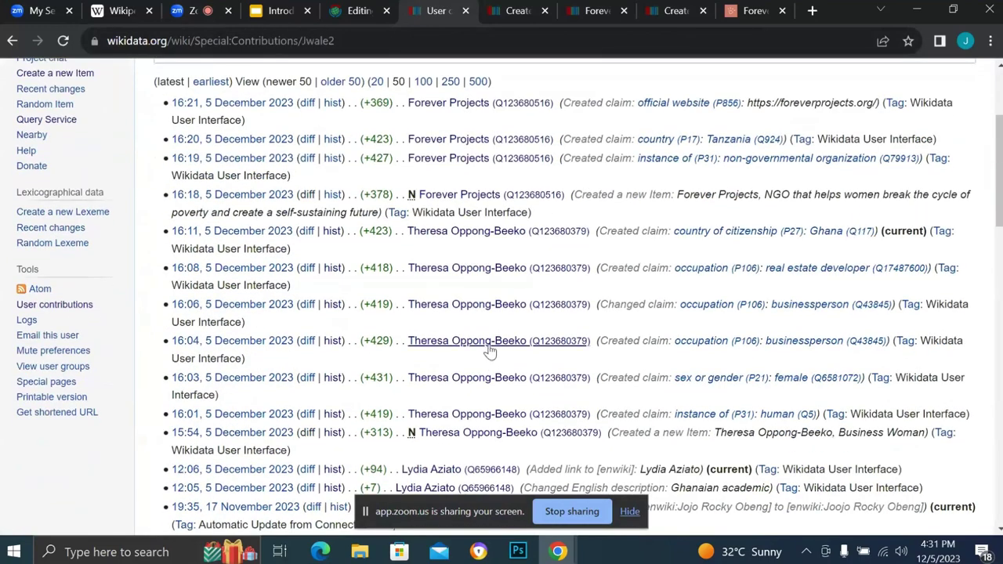
pyautogui.click(489, 346)
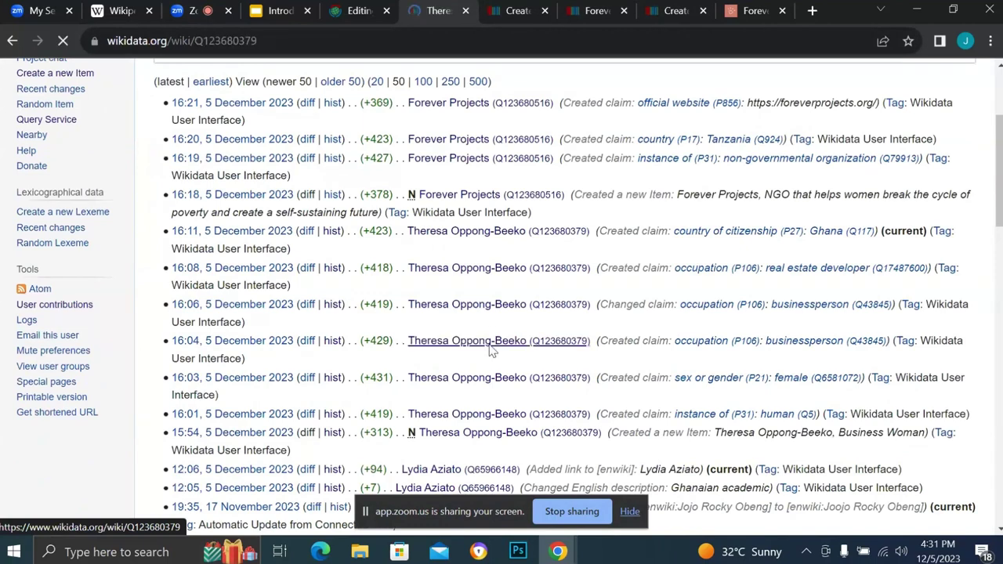
# Examine the businesswoman's item, including its instance of, sex or gender, country of citizenship and occupation statements.
pyautogui.scroll(-3, 434, 305)
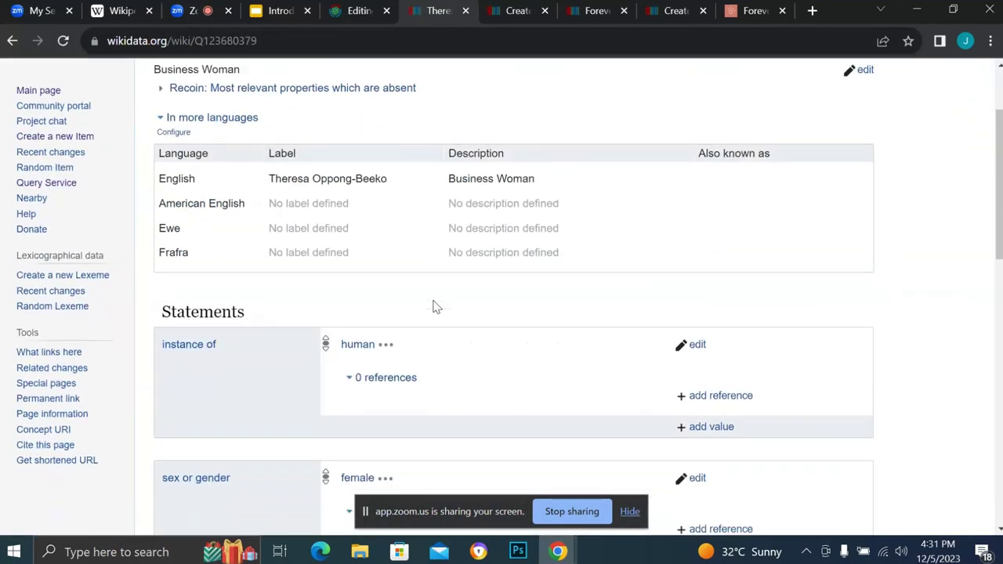
pyautogui.scroll(1, 437, 306)
pyautogui.scroll(-2, 436, 306)
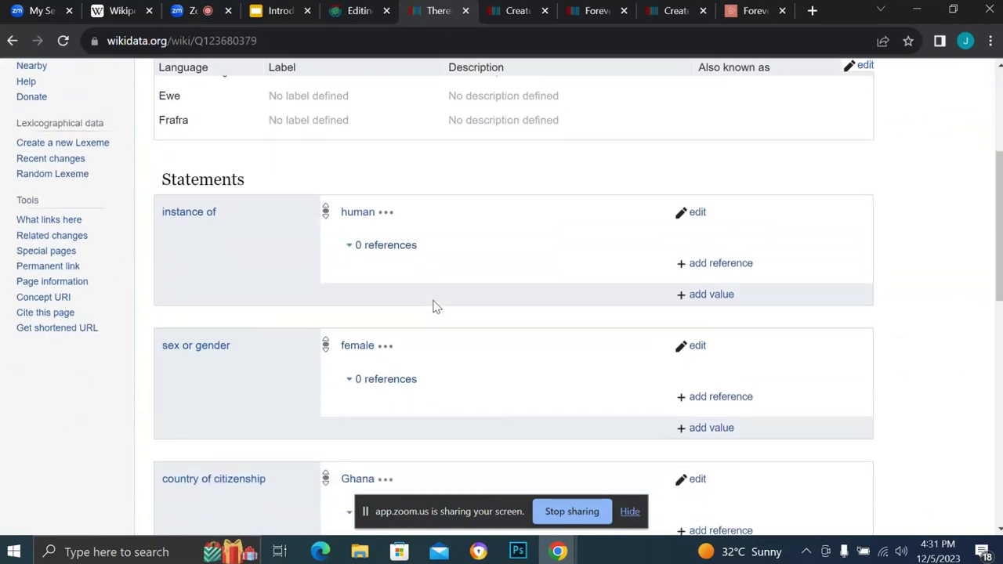
pyautogui.scroll(-2, 436, 306)
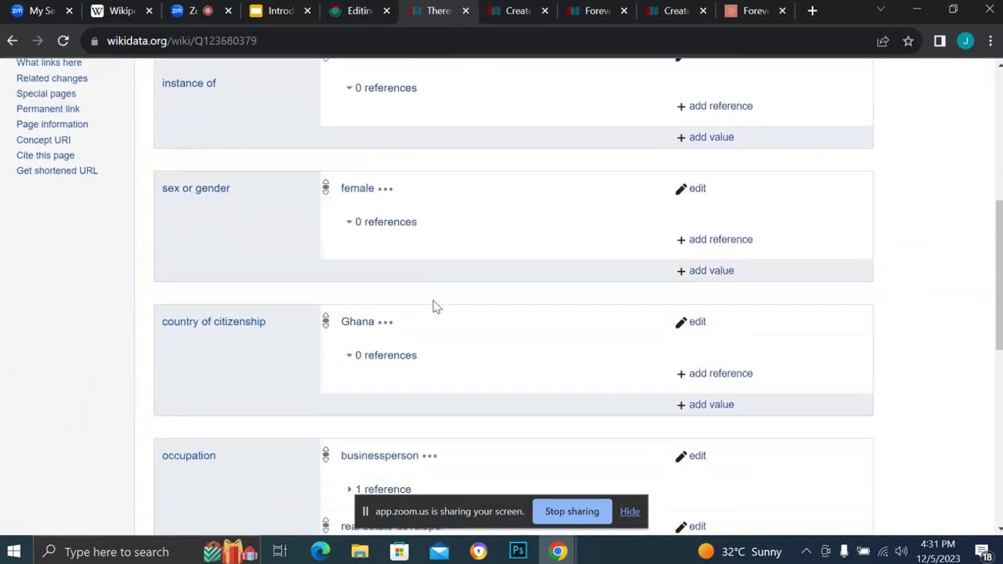
pyautogui.scroll(-1, 436, 306)
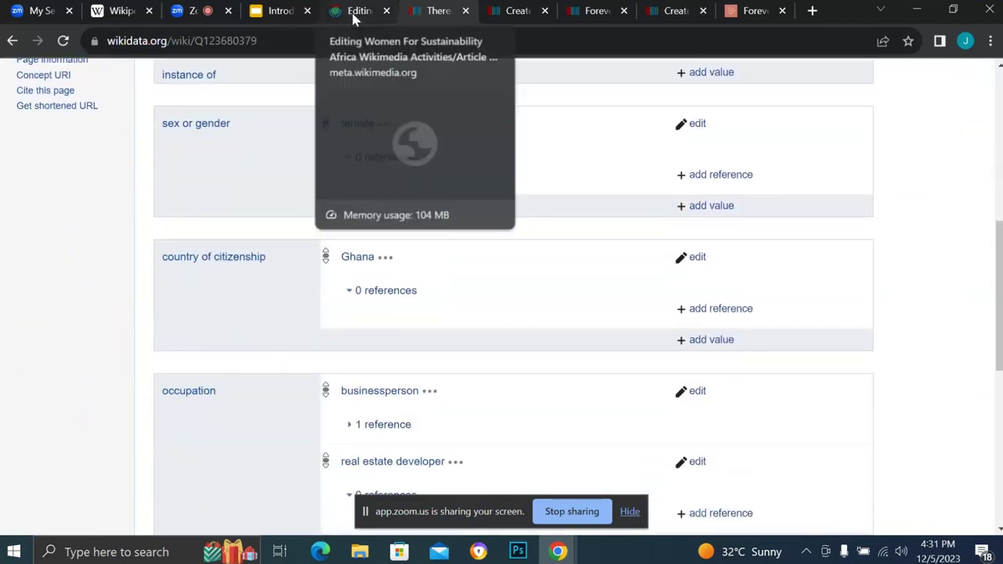
pyautogui.scroll(-1, 519, 249)
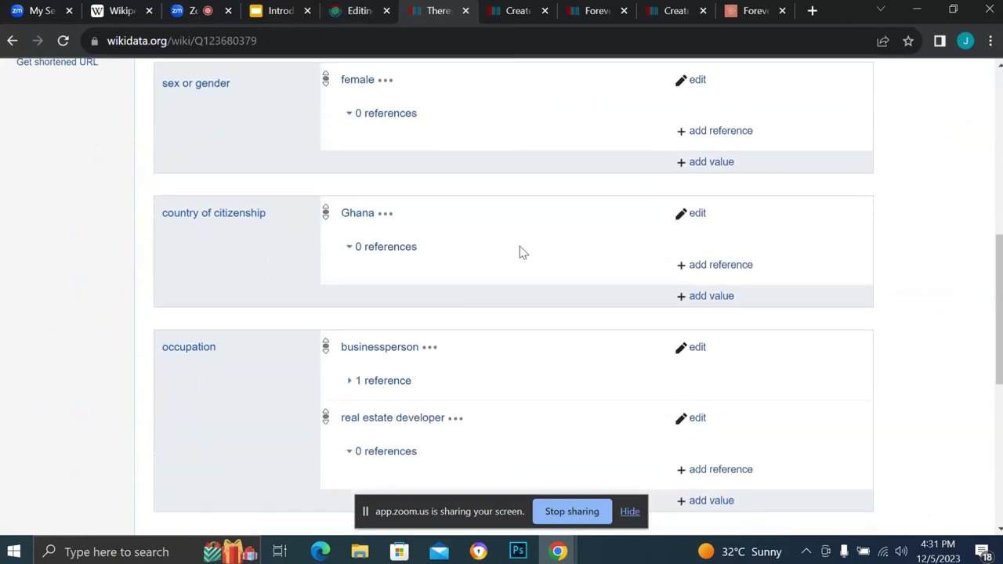
pyautogui.scroll(3, 519, 247)
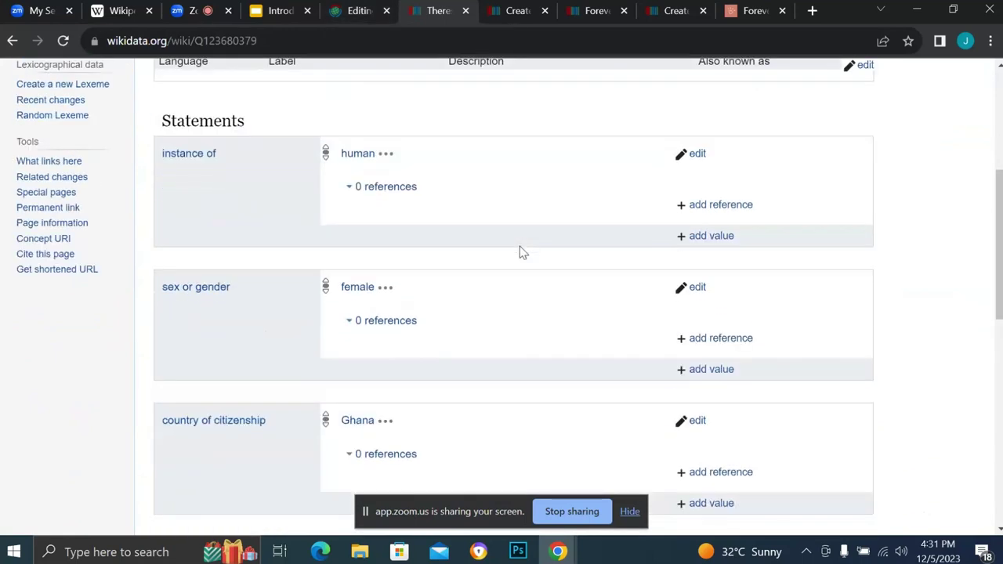
# Edit the businessperson occupation statement and add a second reference URL property to its existing reference.
pyautogui.scroll(-2, 521, 252)
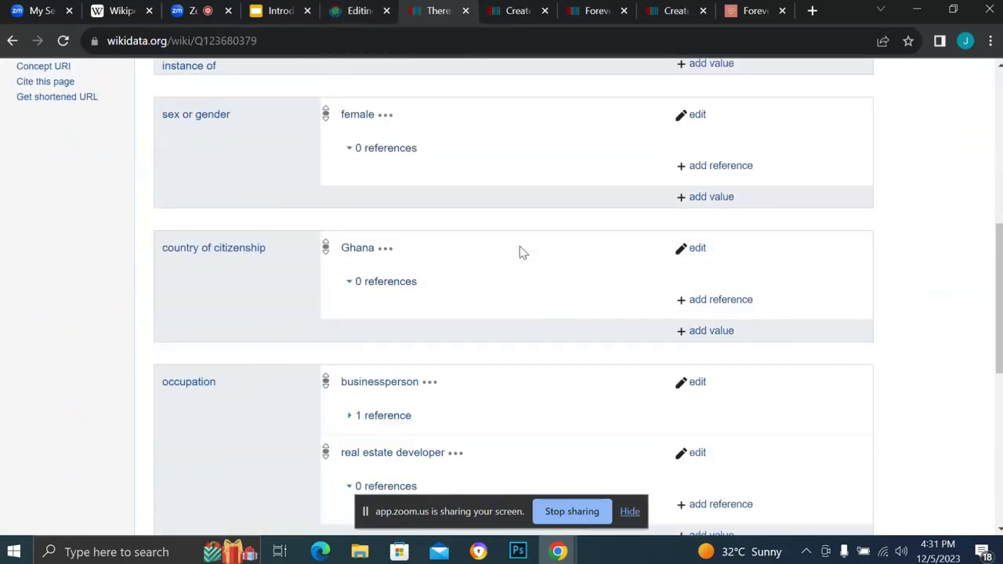
pyautogui.scroll(-2, 520, 249)
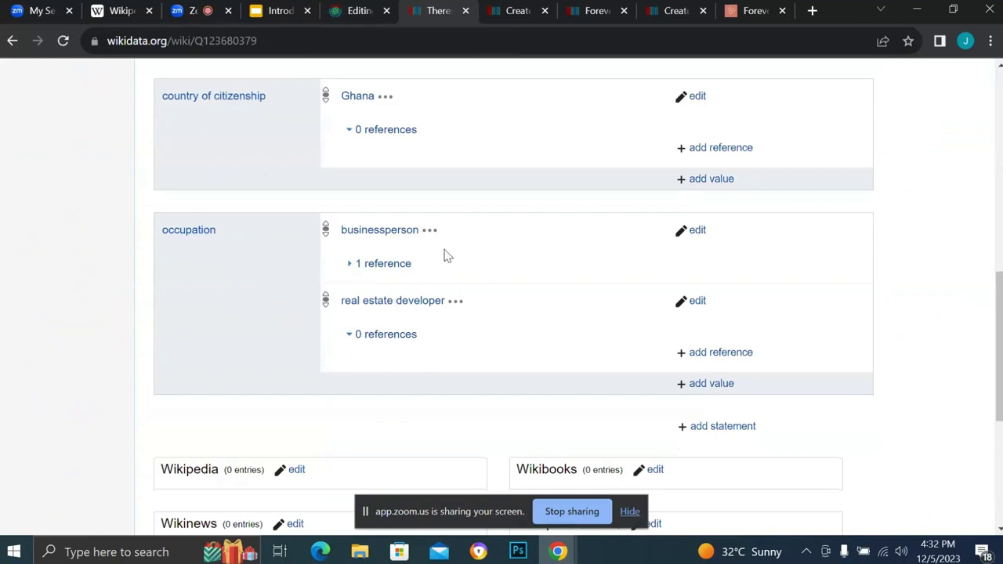
pyautogui.click(696, 231)
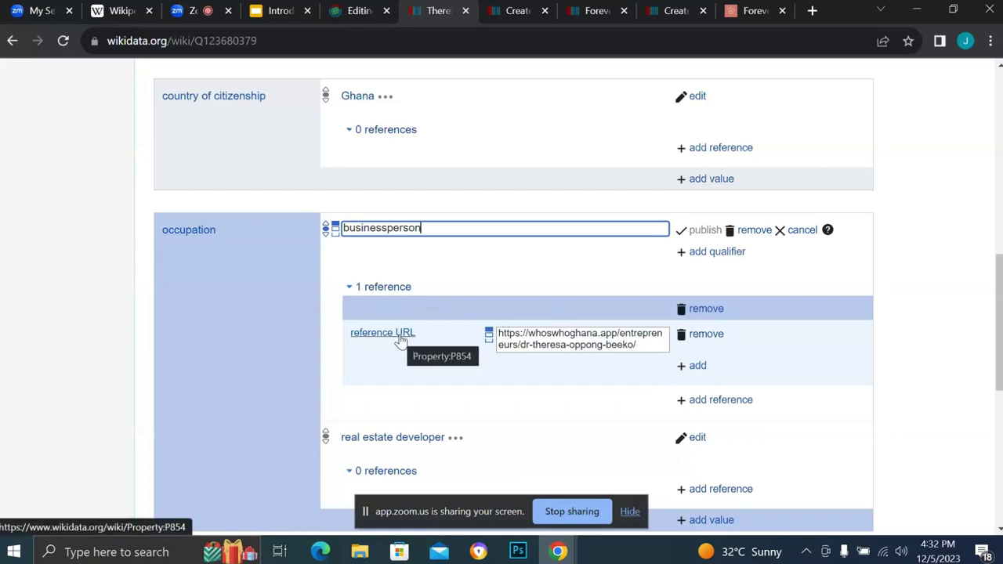
pyautogui.click(694, 367)
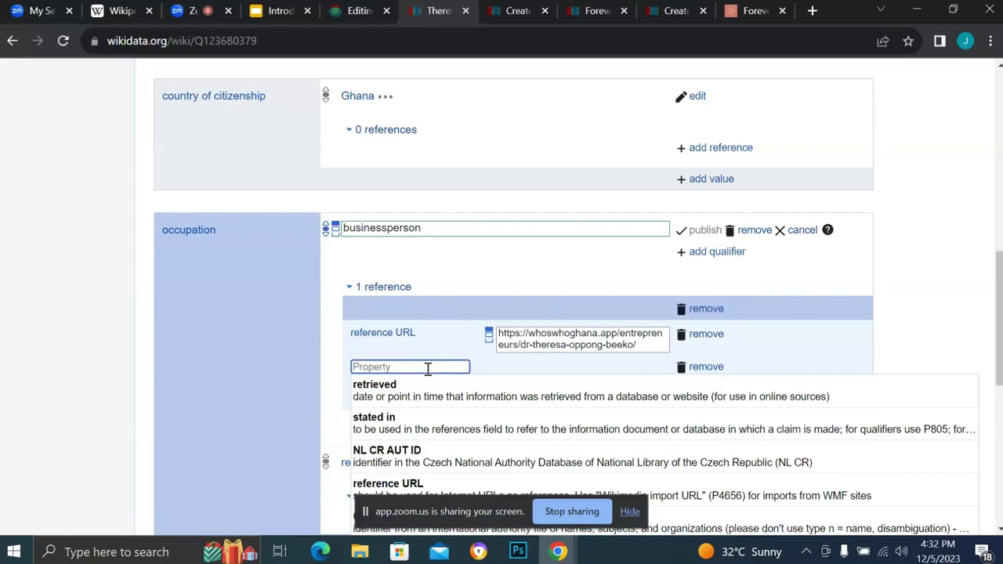
pyautogui.write('url')
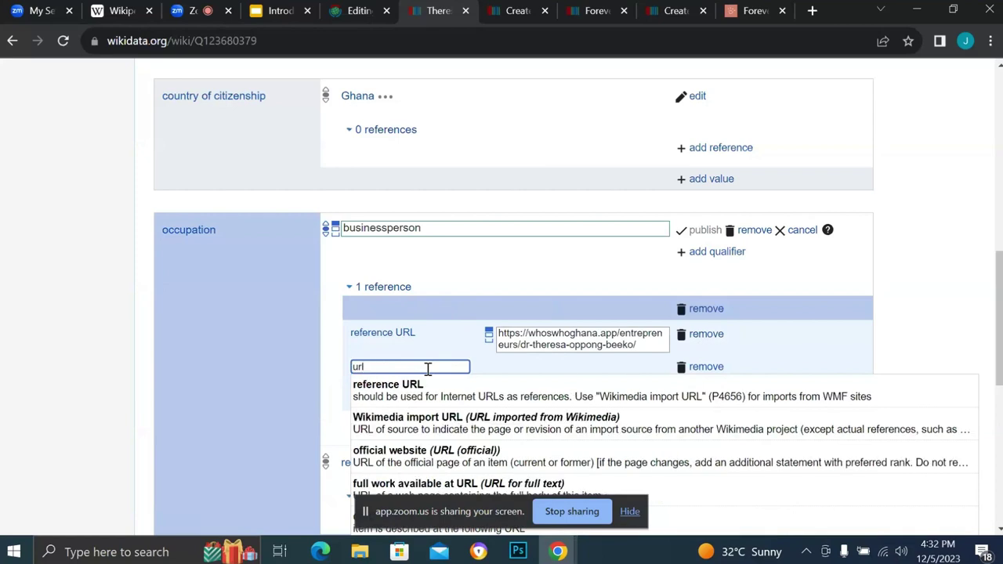
pyautogui.press('BackSpace')
pyautogui.press('BackSpace')
pyautogui.press('BackSpace')
pyautogui.write('ref')
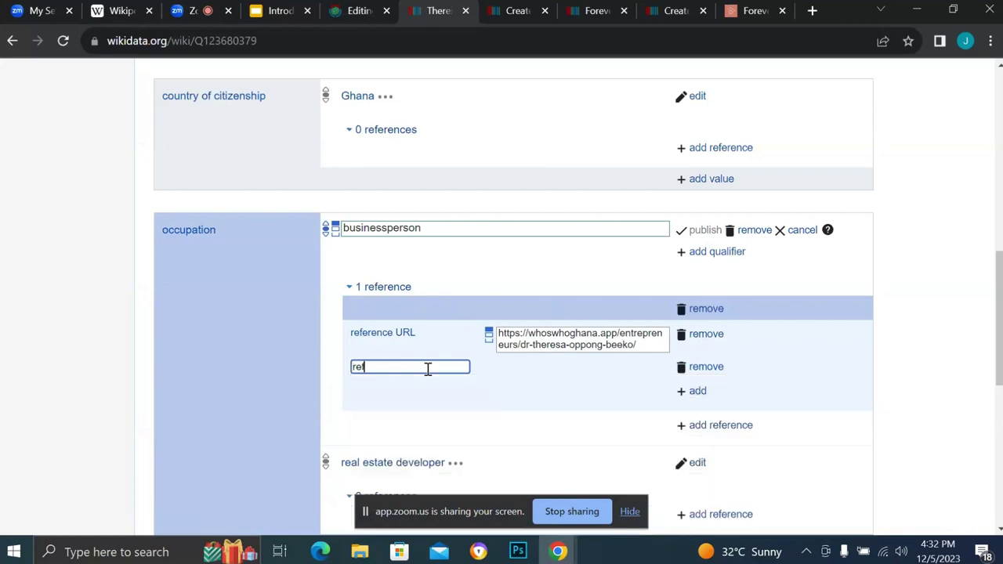
pyautogui.write('e')
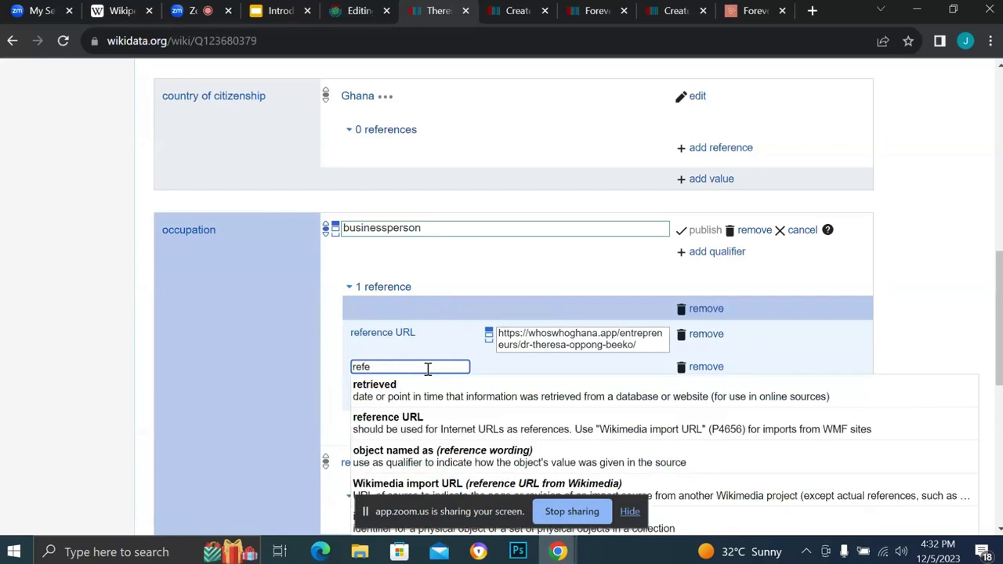
pyautogui.click(394, 435)
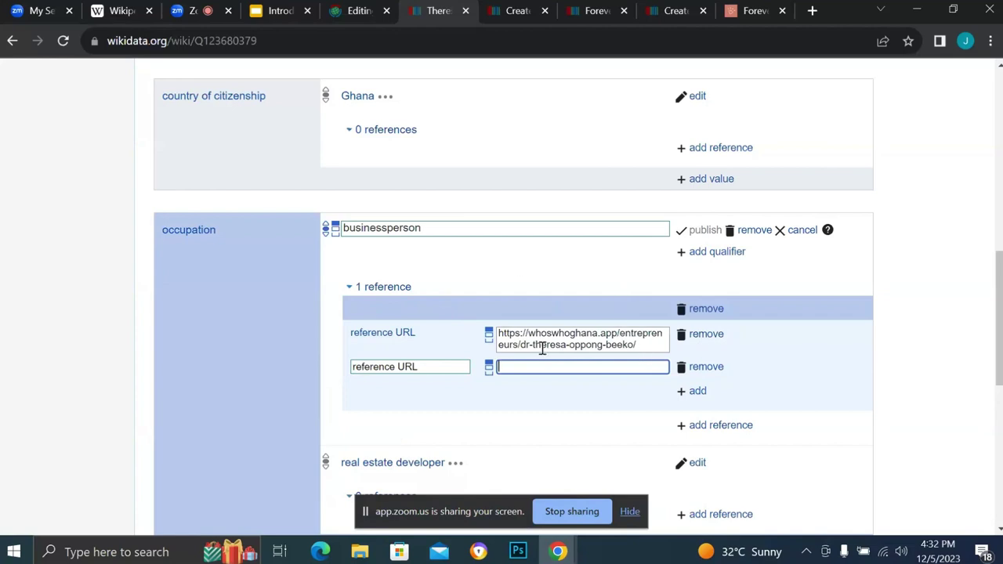
# Copy the existing whoswhoghana.app reference URL of the businessperson statement and open it in a new browser tab.
pyautogui.click(639, 349)
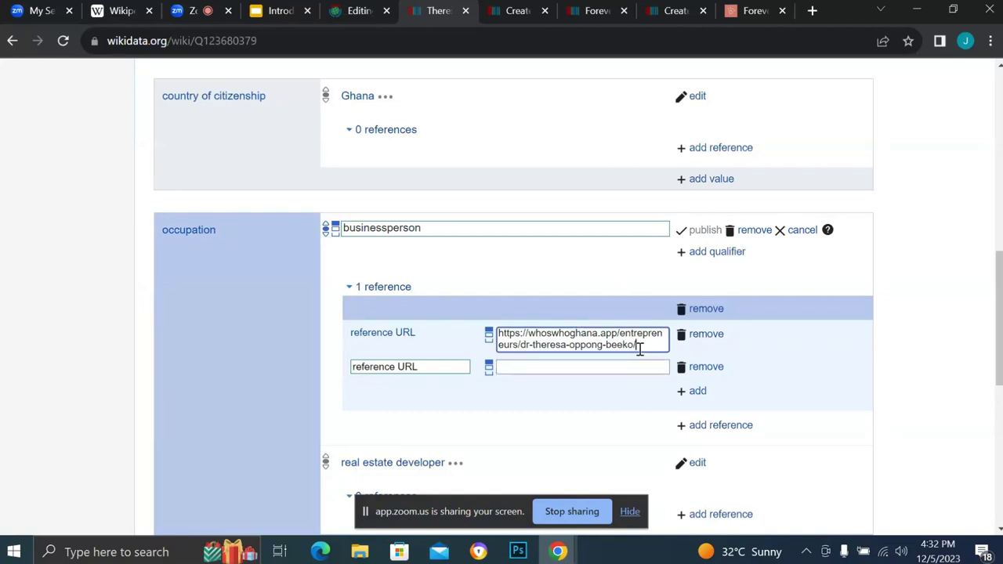
pyautogui.moveTo(639, 350); pyautogui.dragTo(498, 333)
pyautogui.hotkey('ctrl', 'c')
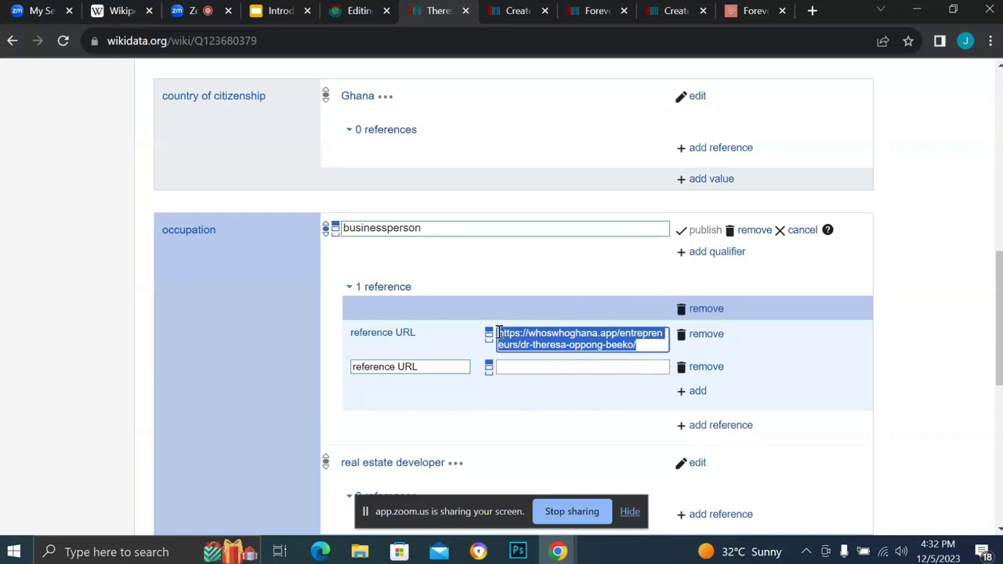
pyautogui.click(812, 10)
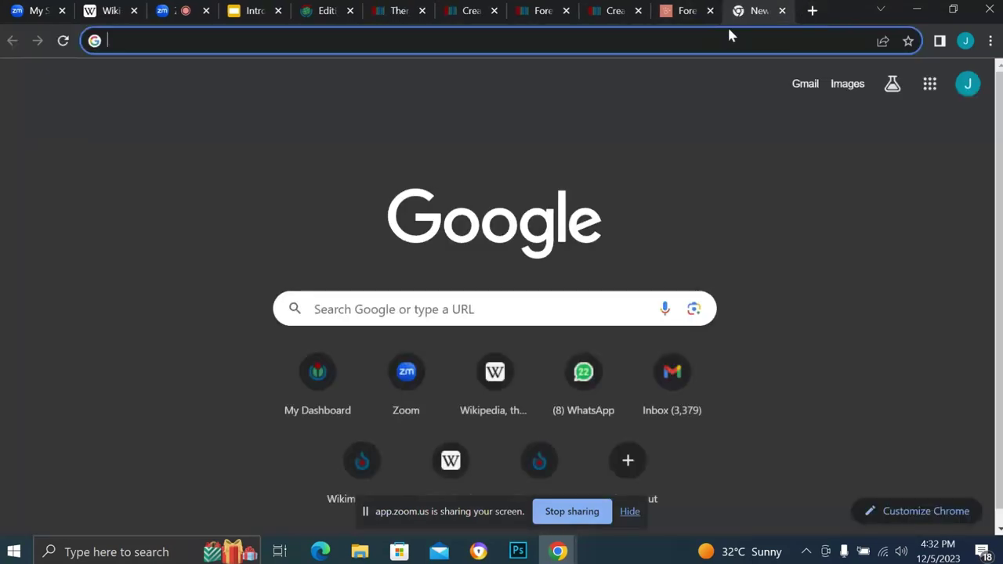
pyautogui.hotkey('ctrl', 'v')
pyautogui.press('Return')
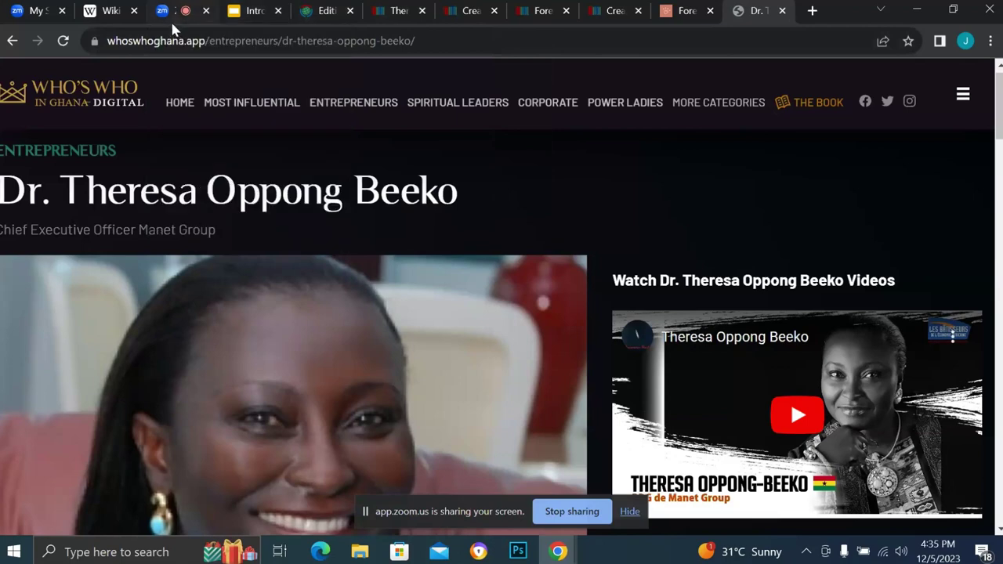
# Return to the Zoom meeting, admit the participant from the waiting room and read through to the latest group chat messages.
pyautogui.click(171, 18)
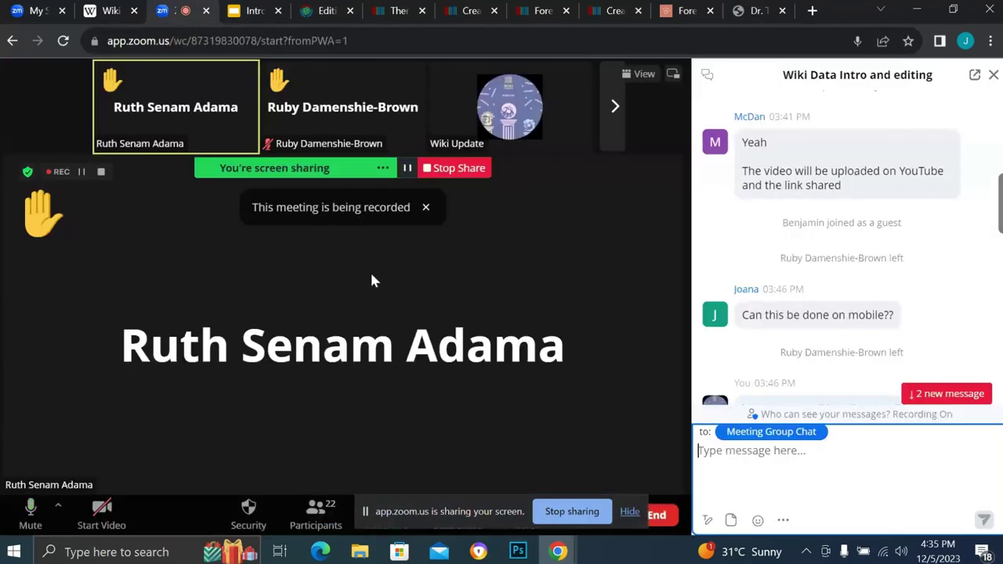
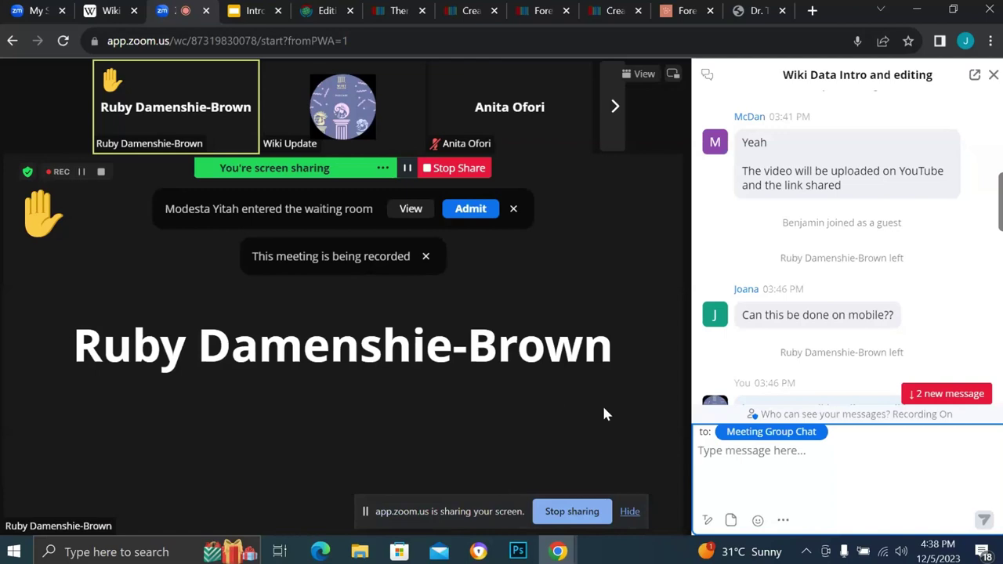
pyautogui.click(474, 218)
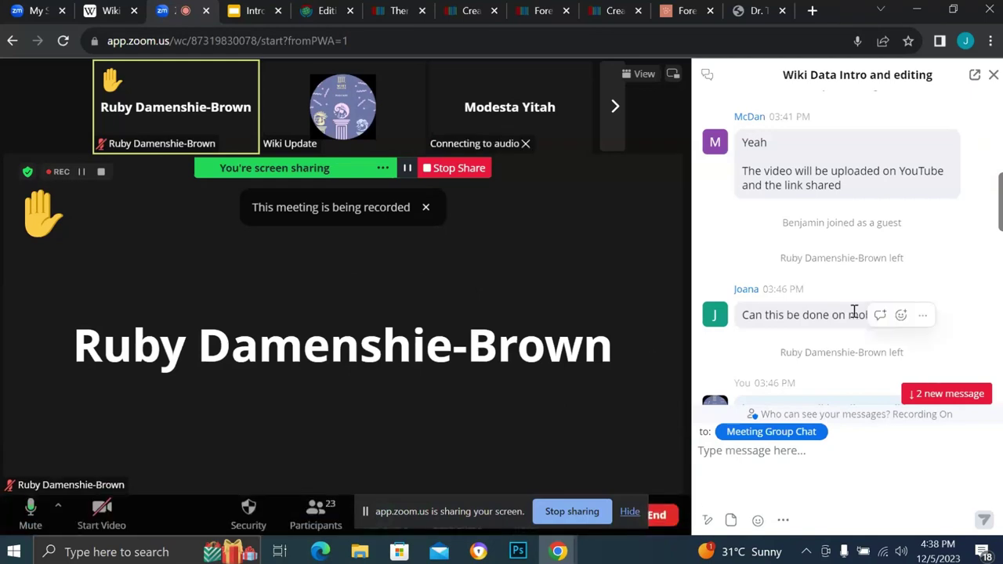
pyautogui.scroll(-3, 854, 313)
pyautogui.scroll(-10, 854, 314)
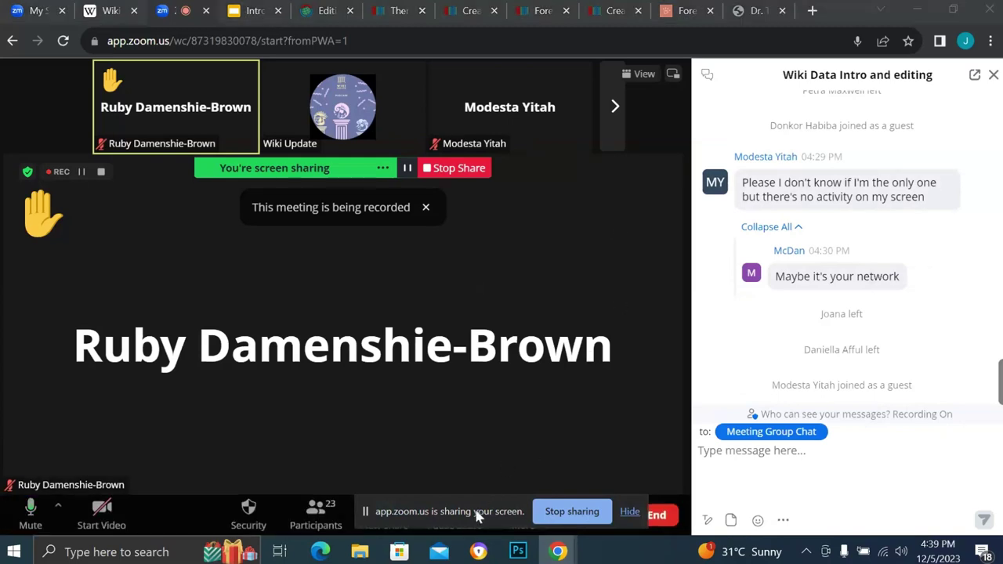
# Move the screen-sharing notice clear of the meeting controls and admit the participant in the waiting room.
pyautogui.moveTo(478, 515); pyautogui.dragTo(494, 440)
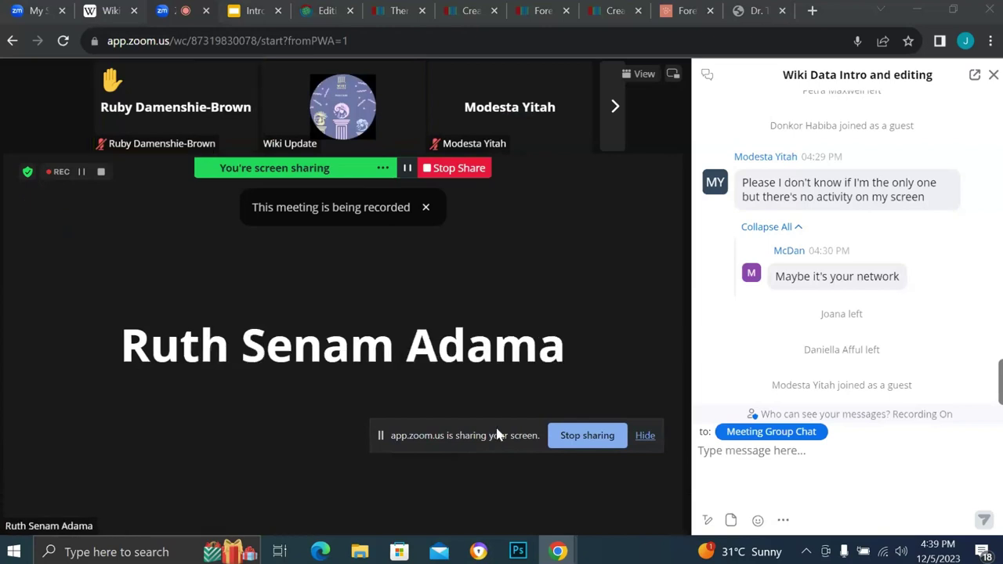
pyautogui.moveTo(561, 396)
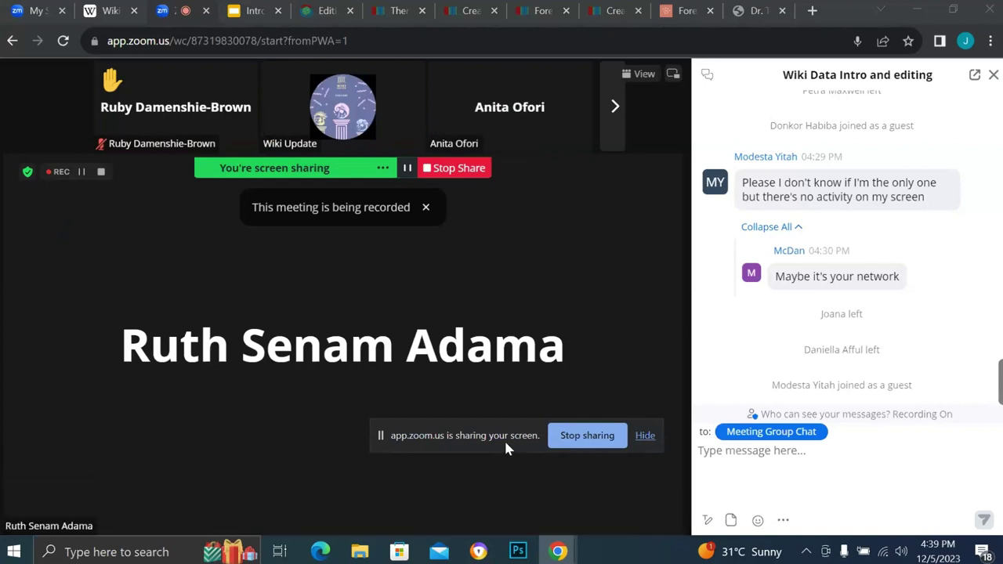
pyautogui.moveTo(504, 439); pyautogui.dragTo(474, 507)
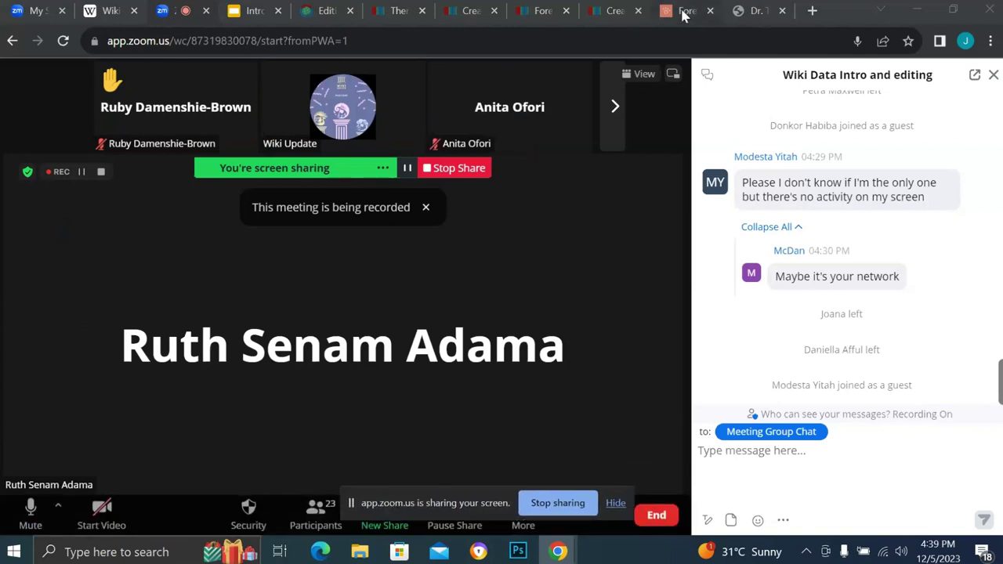
pyautogui.moveTo(678, 18)
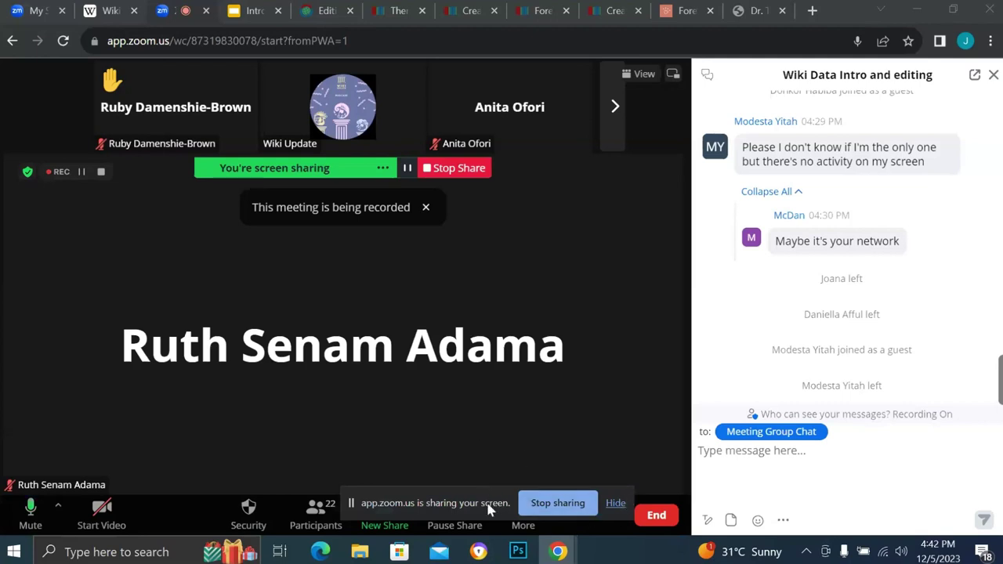
pyautogui.moveTo(492, 508); pyautogui.dragTo(469, 563)
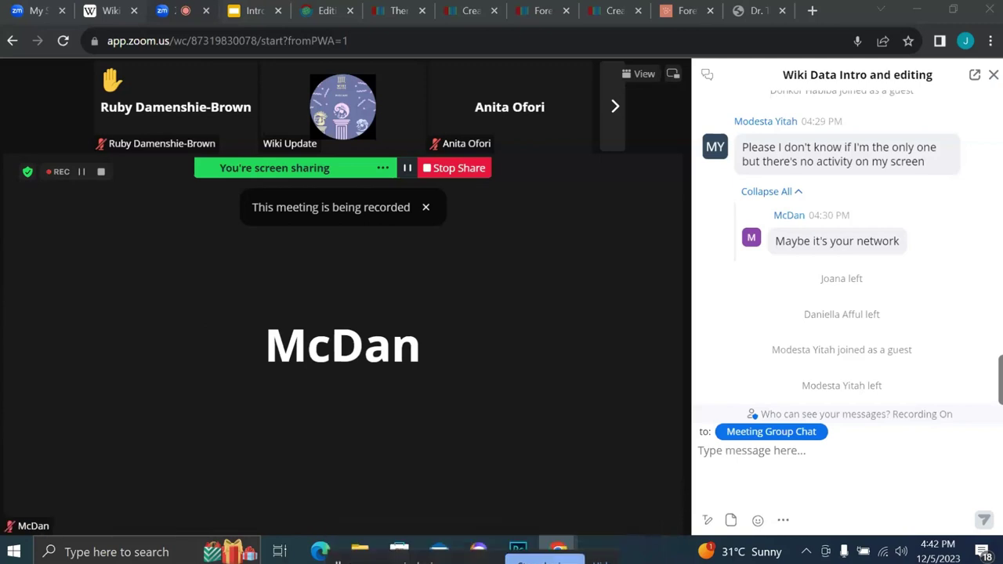
pyautogui.moveTo(519, 449)
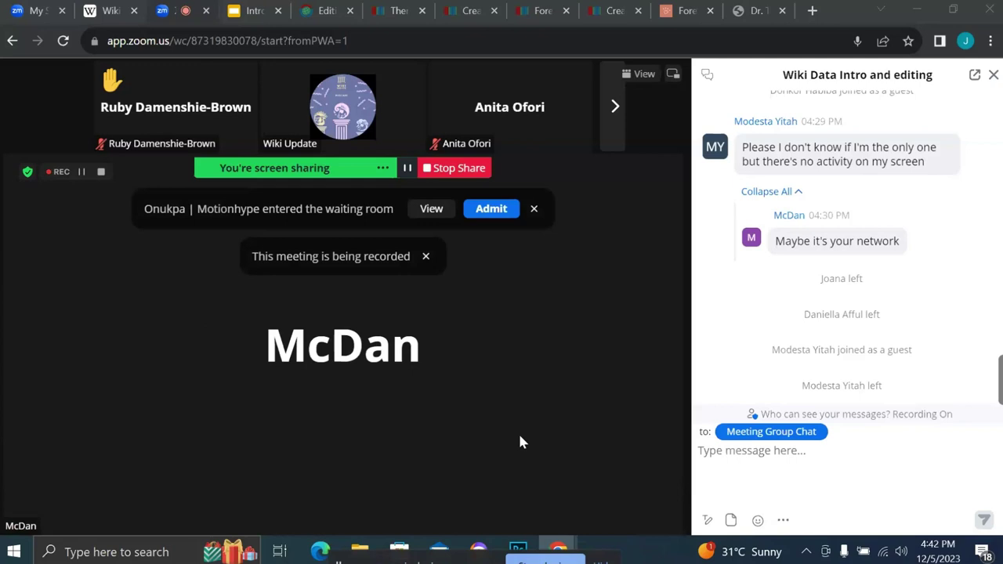
pyautogui.click(492, 210)
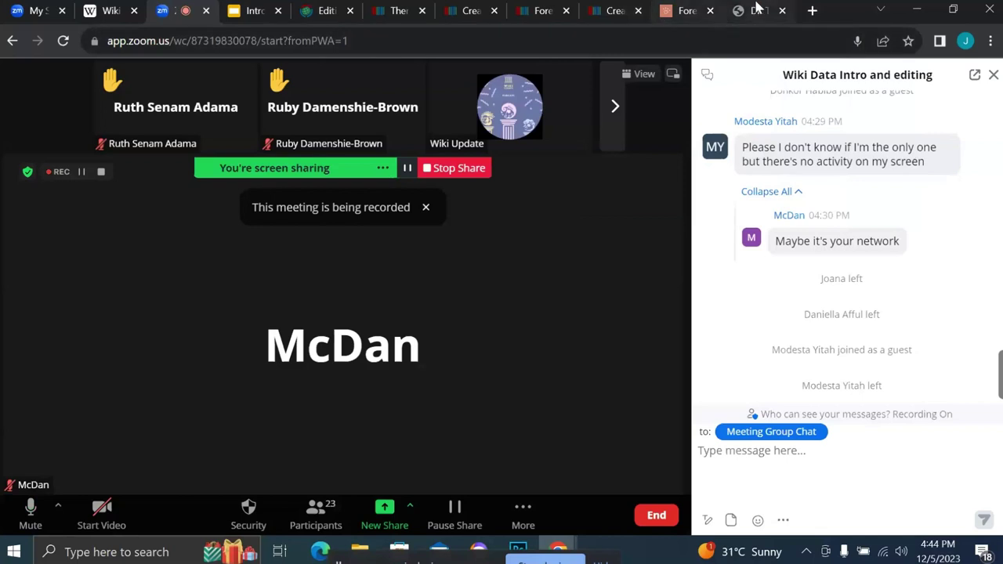
# Switch to the businesswoman's profile page and run a Google search for Black Sherif in its place.
pyautogui.click(753, 12)
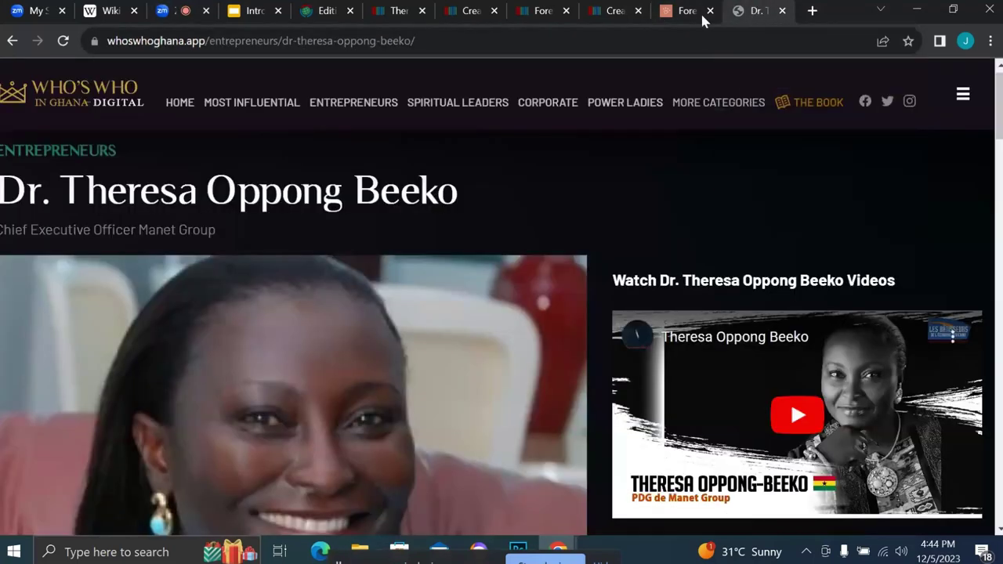
pyautogui.click(611, 37)
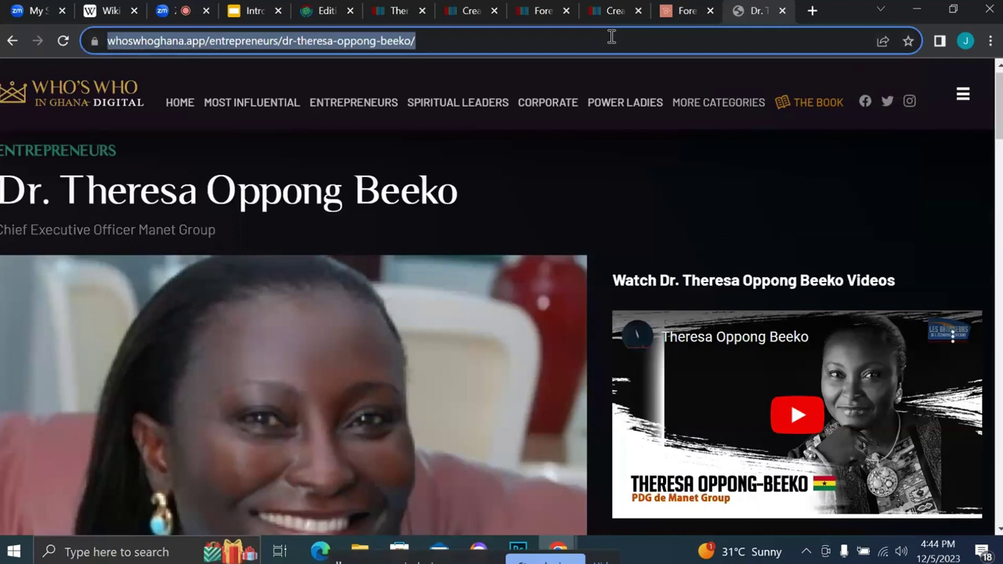
pyautogui.write('Blac')
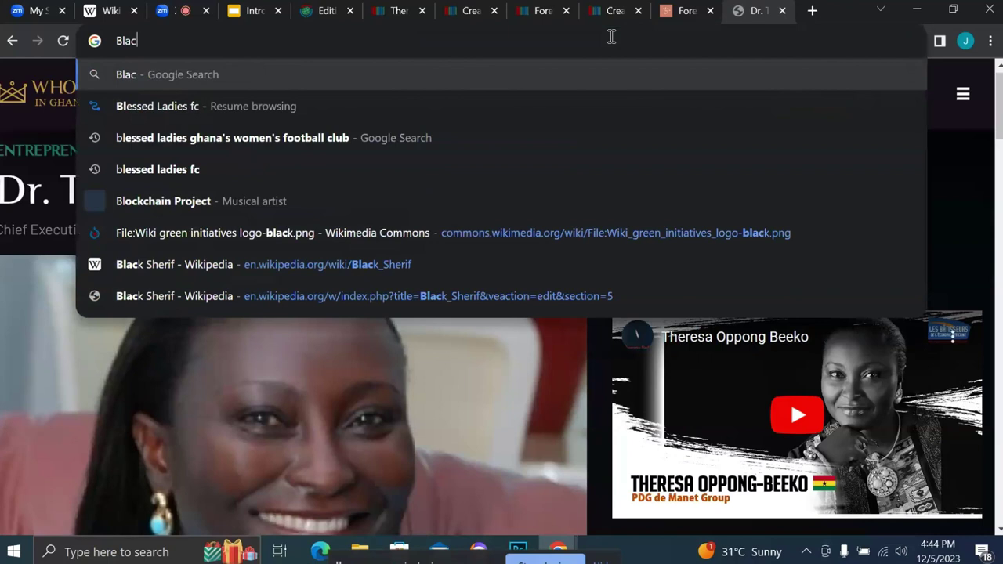
pyautogui.write('k Sherif')
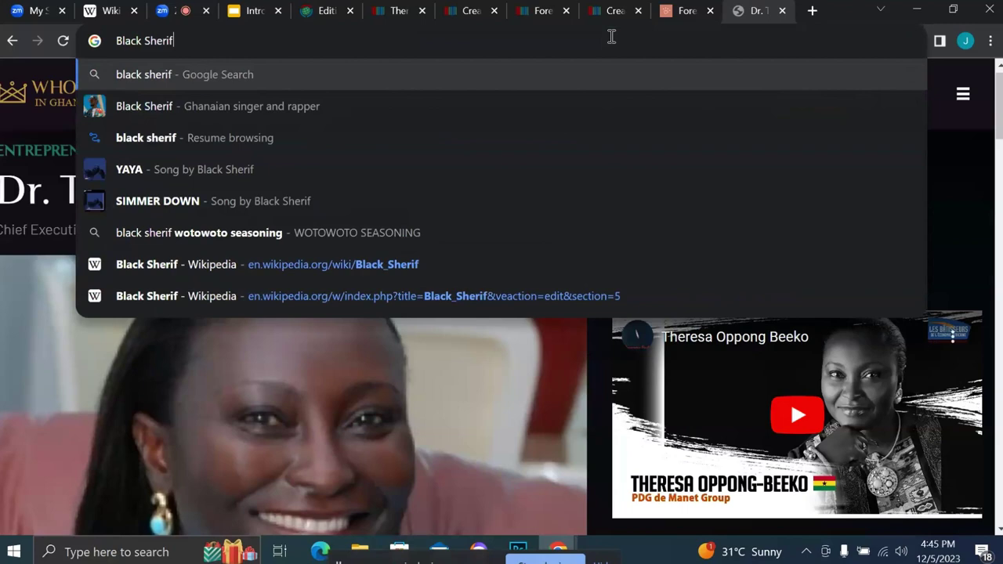
pyautogui.click(560, 103)
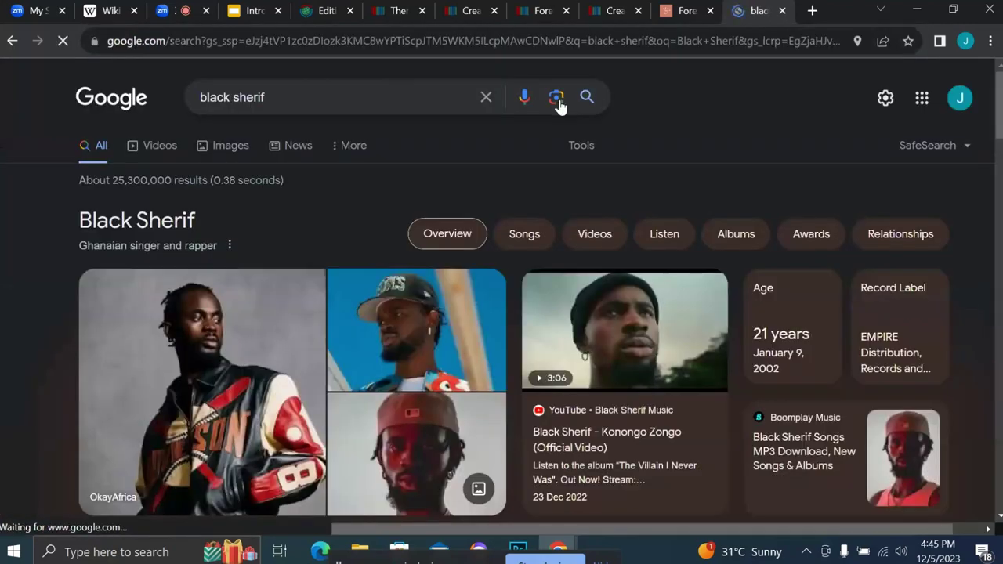
# Search Google for Eno Barony and open her Wikipedia article.
pyautogui.click(575, 44)
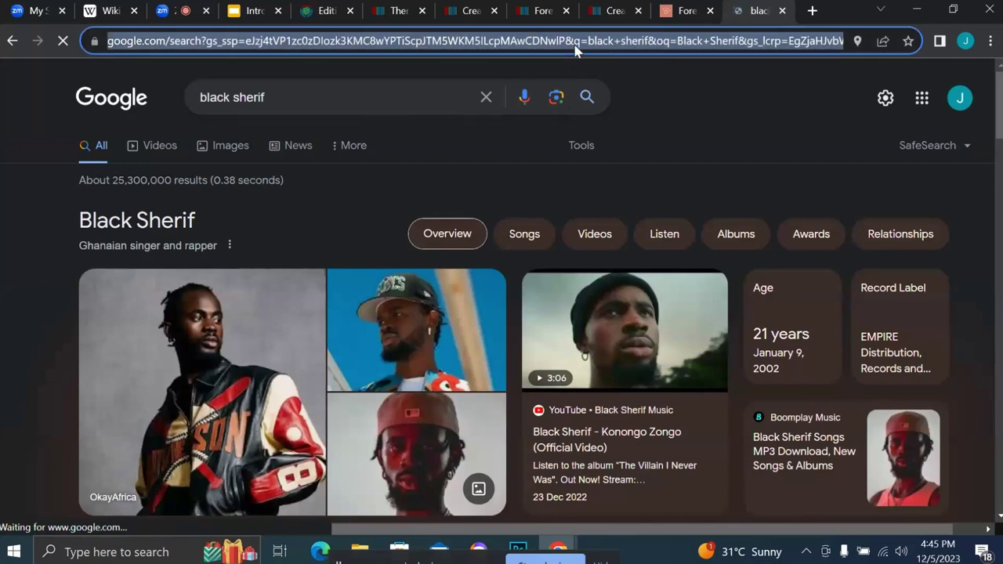
pyautogui.write('Eno b')
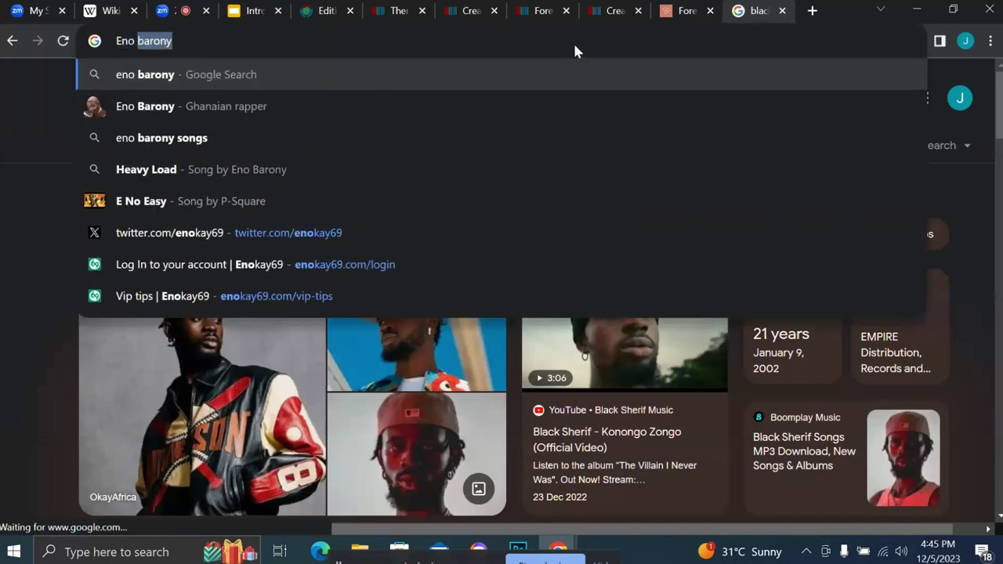
pyautogui.press('Return')
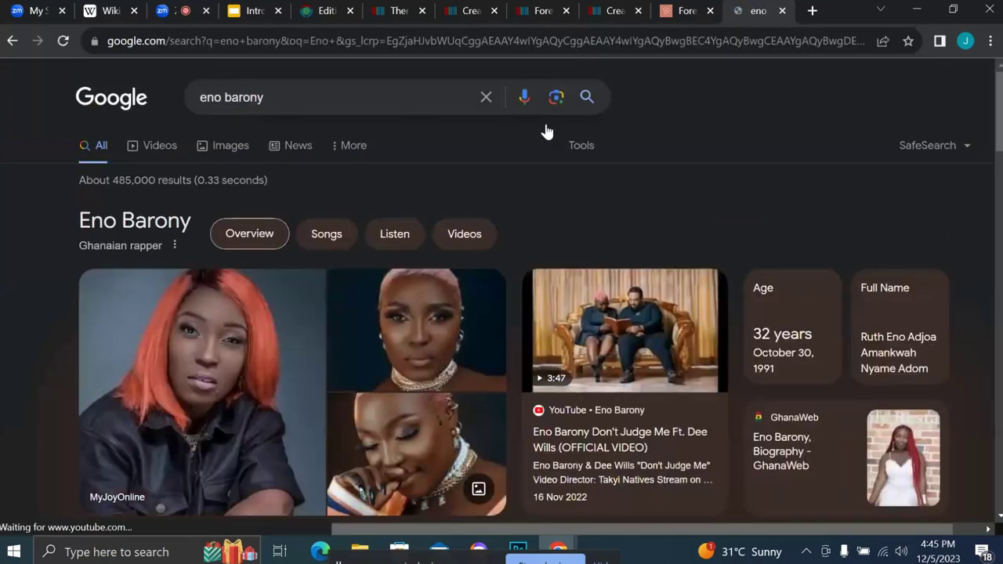
pyautogui.scroll(-6, 555, 221)
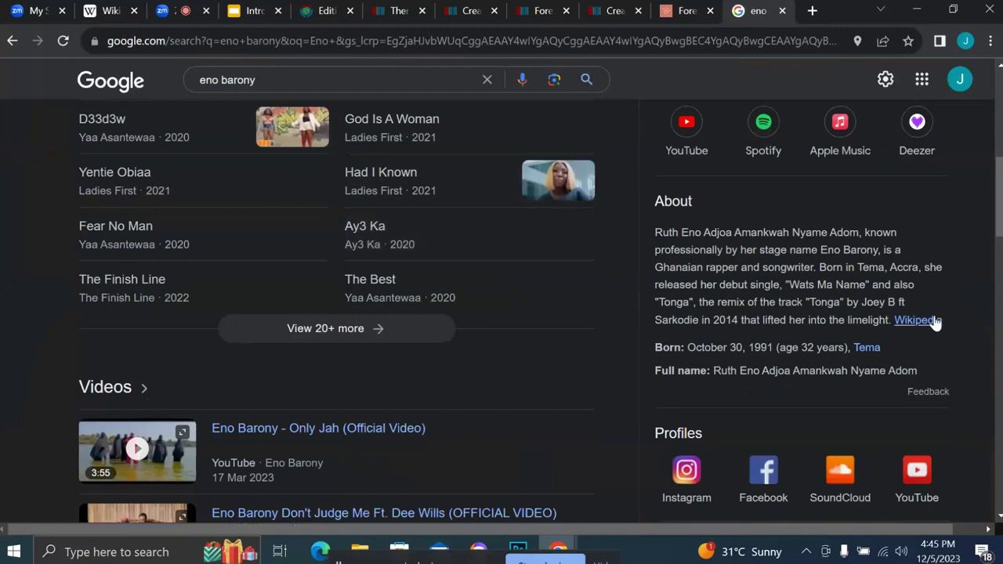
pyautogui.click(931, 323)
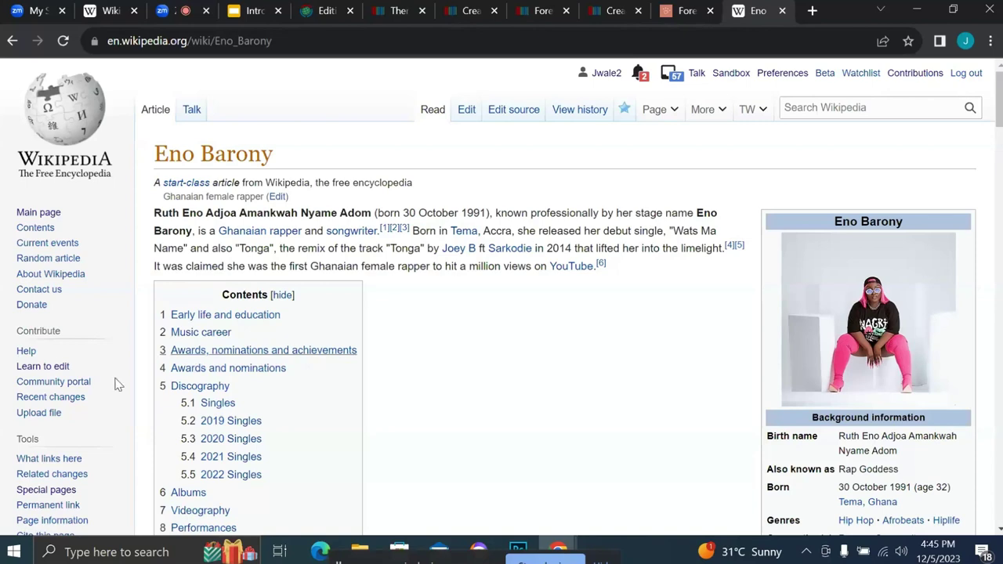
# Open the Wikidata item linked from the Eno Barony Wikipedia article.
pyautogui.scroll(-2, 55, 409)
pyautogui.scroll(-2, 52, 413)
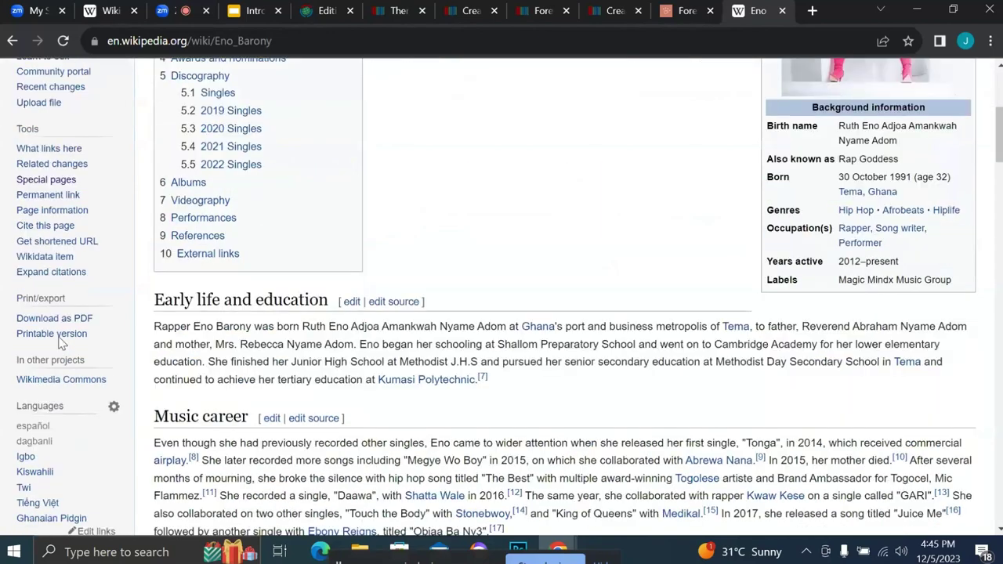
pyautogui.scroll(1, 56, 312)
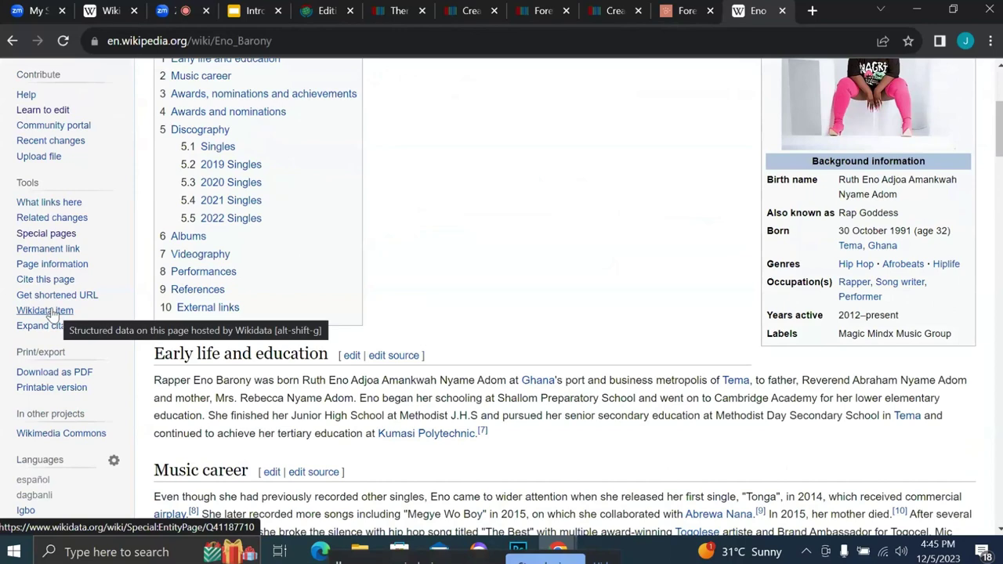
pyautogui.click(49, 311)
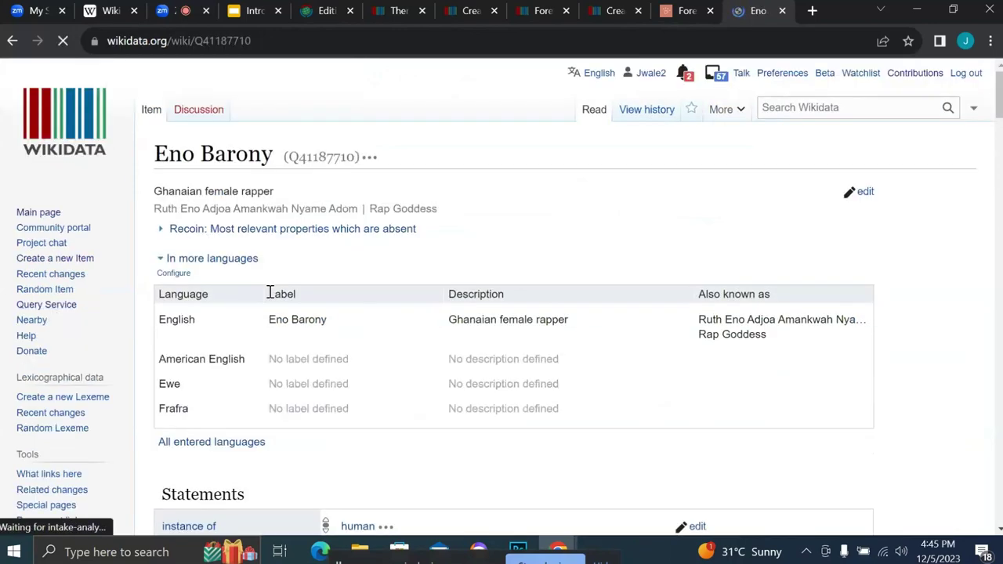
# Review the statements on the Eno Barony Wikidata item, from instance of through country of citizenship, and return to its heading.
pyautogui.scroll(-5, 269, 294)
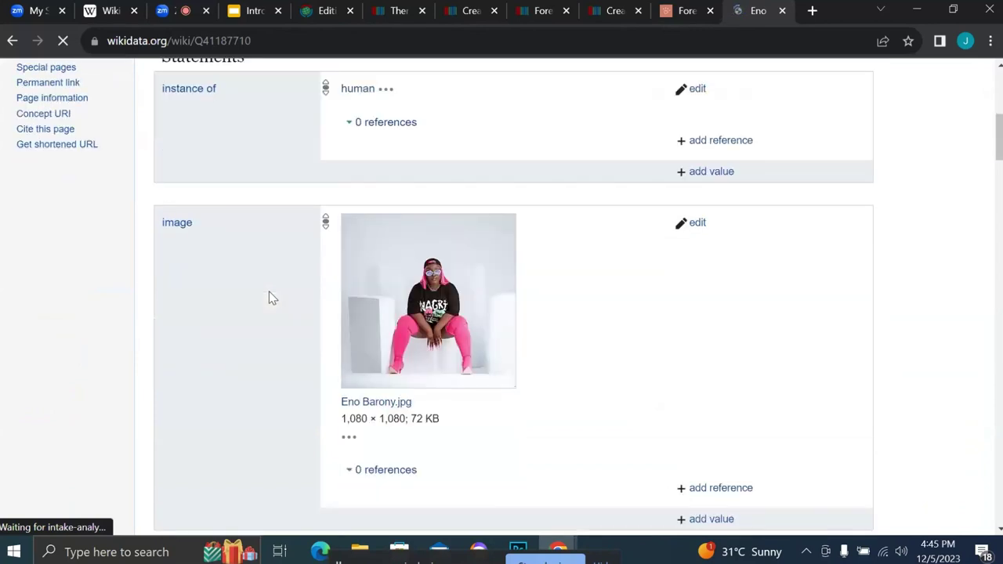
pyautogui.scroll(1, 268, 297)
pyautogui.scroll(-2, 269, 298)
pyautogui.scroll(2, 269, 298)
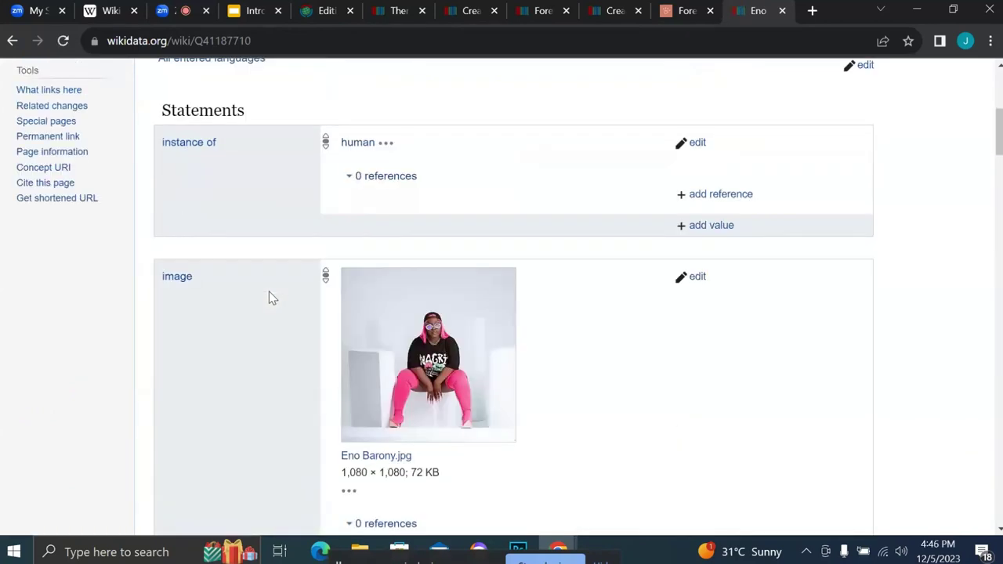
pyautogui.scroll(-5, 269, 298)
pyautogui.scroll(6, 269, 291)
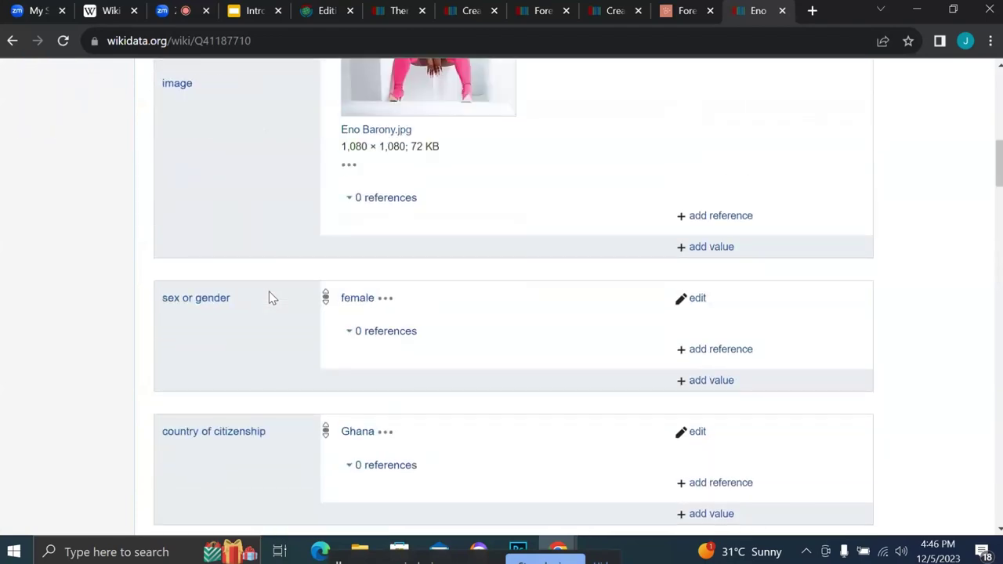
pyautogui.scroll(3, 268, 297)
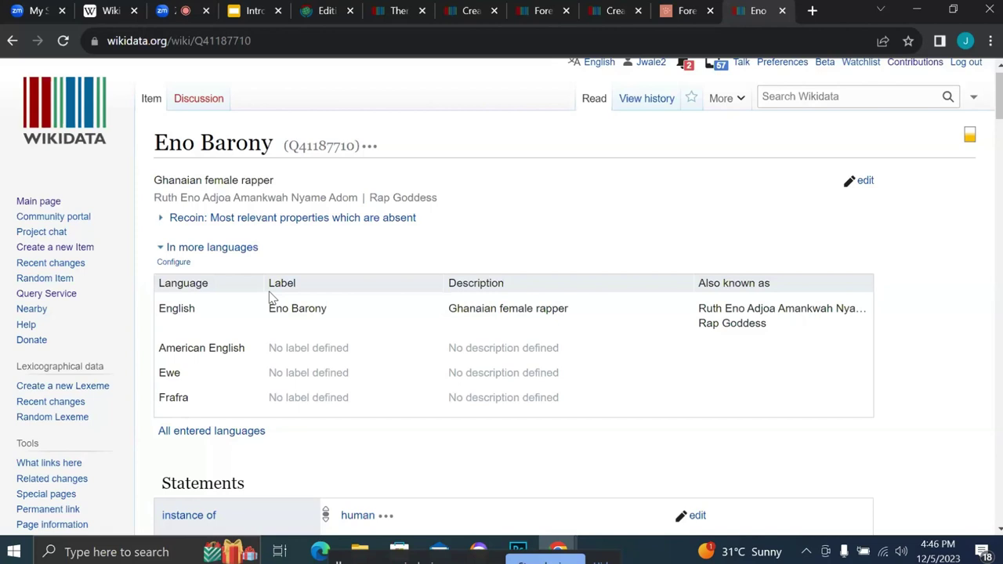
# Check the Zoom meeting for the participants with raised hands, and return to the statements of the Eno Barony Wikidata item.
pyautogui.click(175, 23)
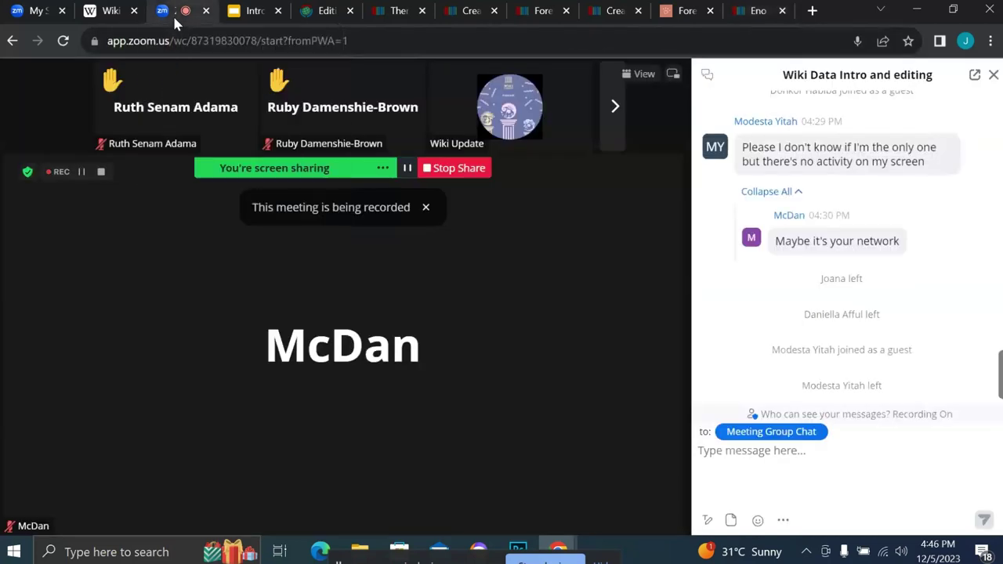
pyautogui.moveTo(311, 249)
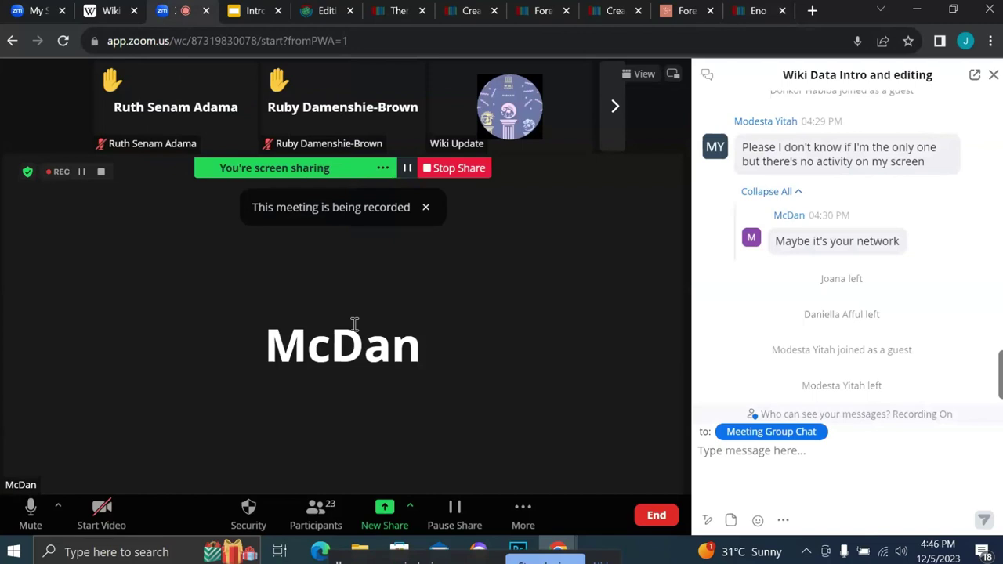
pyautogui.moveTo(355, 325)
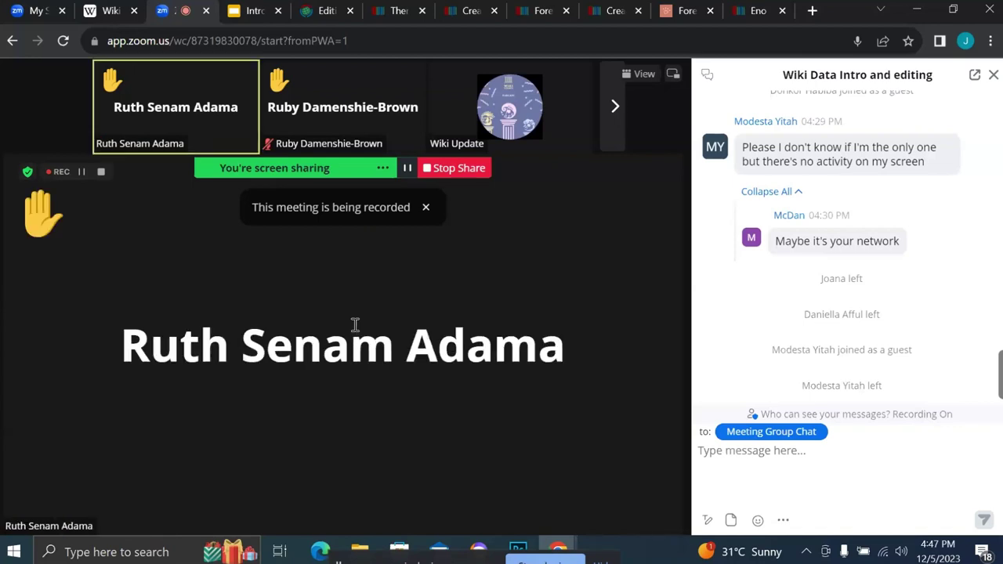
pyautogui.moveTo(404, 376)
pyautogui.click(738, 18)
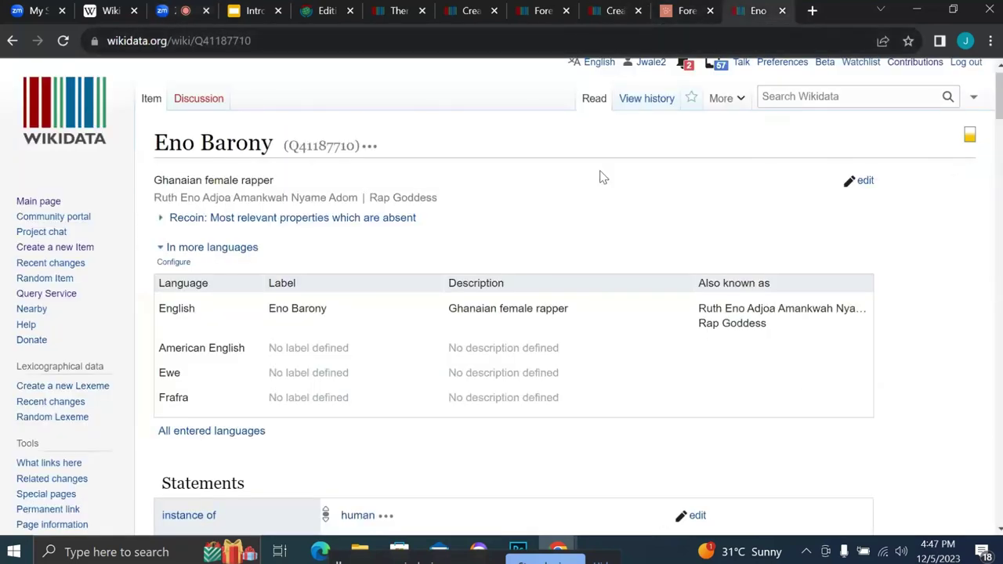
pyautogui.scroll(-9, 600, 174)
pyautogui.scroll(3, 600, 175)
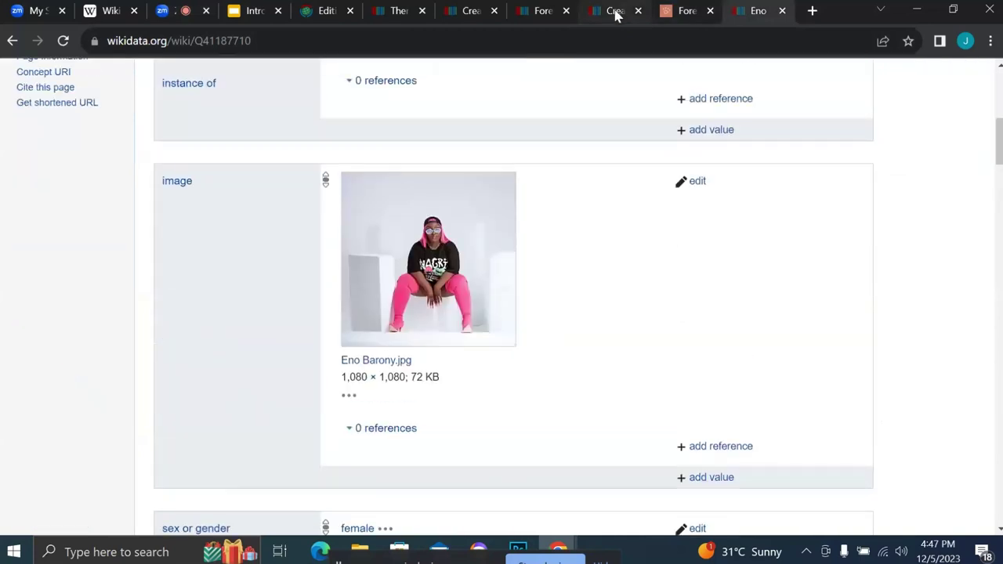
# Switch to the Forever Projects Wikidata item and start a new statement after its official website.
pyautogui.click(615, 11)
pyautogui.click(527, 15)
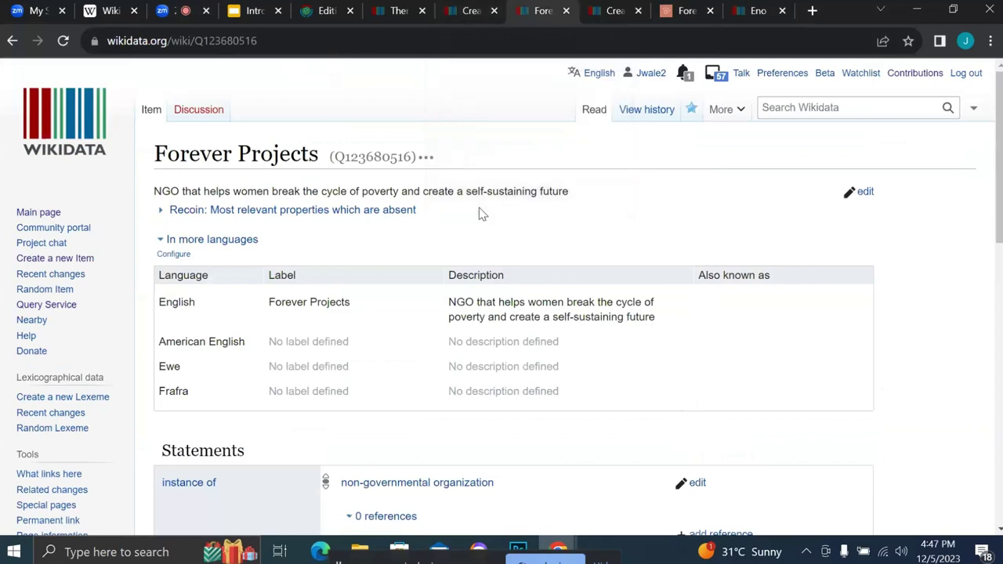
pyautogui.scroll(-15, 479, 211)
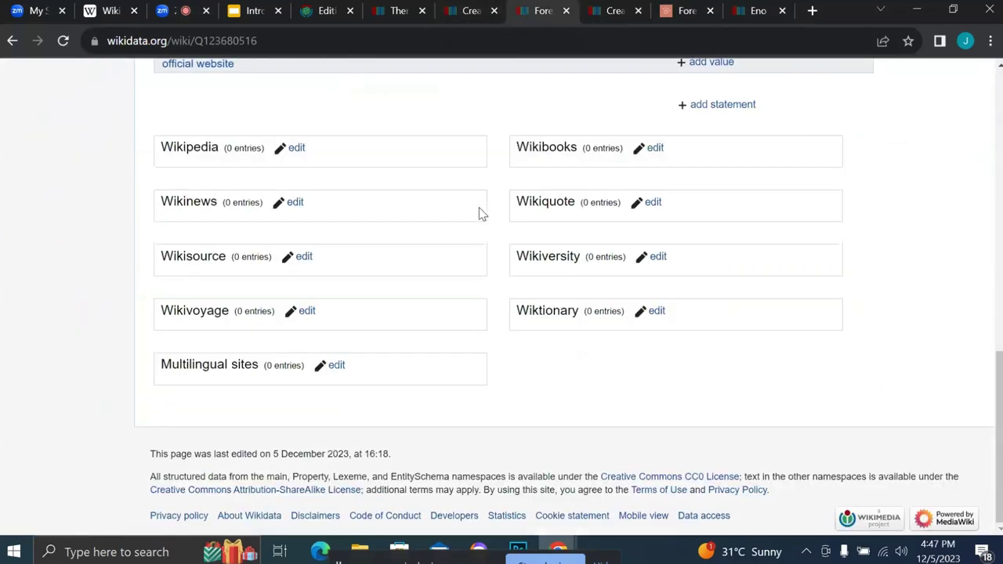
pyautogui.scroll(4, 478, 212)
pyautogui.scroll(-3, 479, 212)
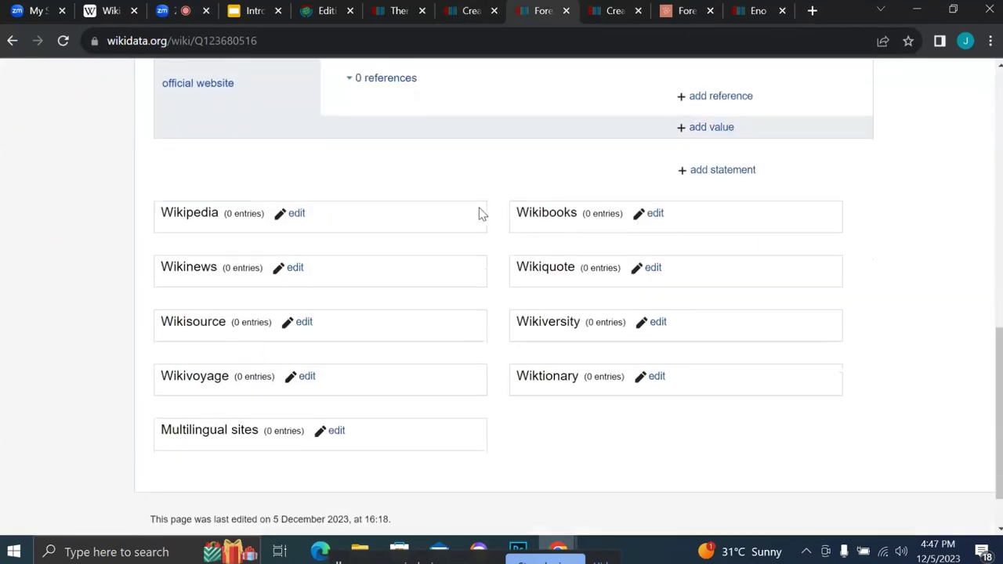
pyautogui.click(714, 168)
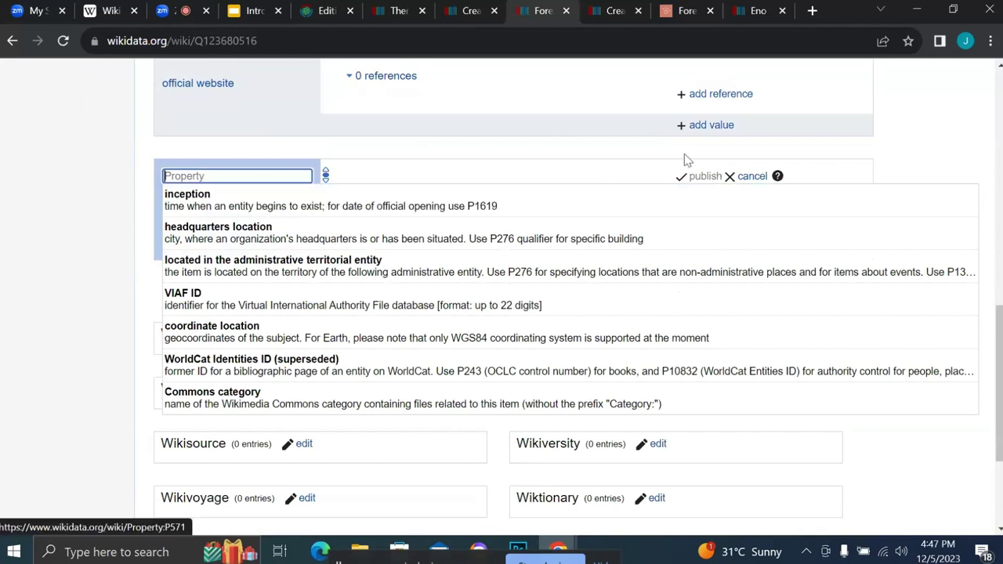
pyautogui.click(937, 148)
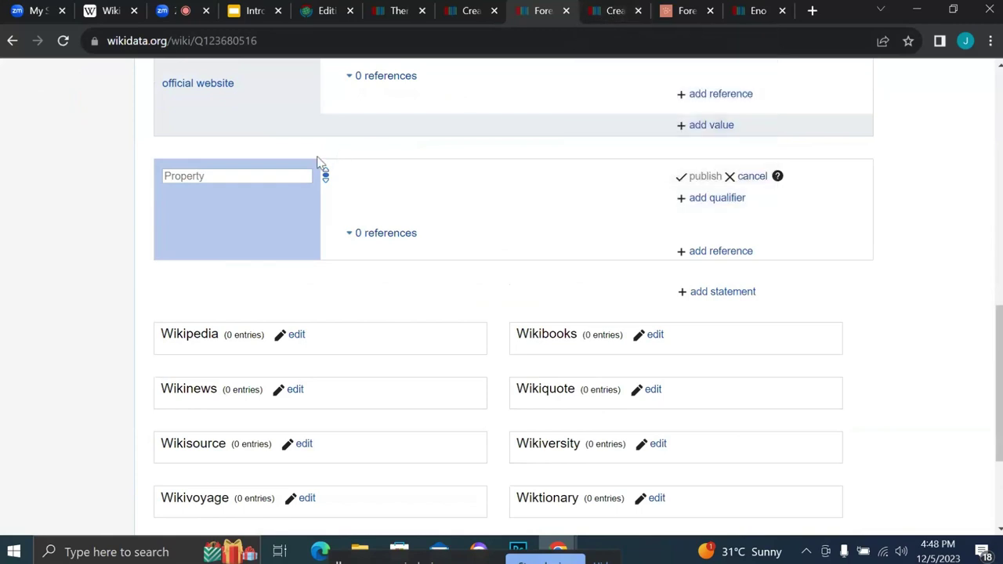
# Search the properties for "google s" and choose Google Scholar author ID for the new statement.
pyautogui.click(284, 173)
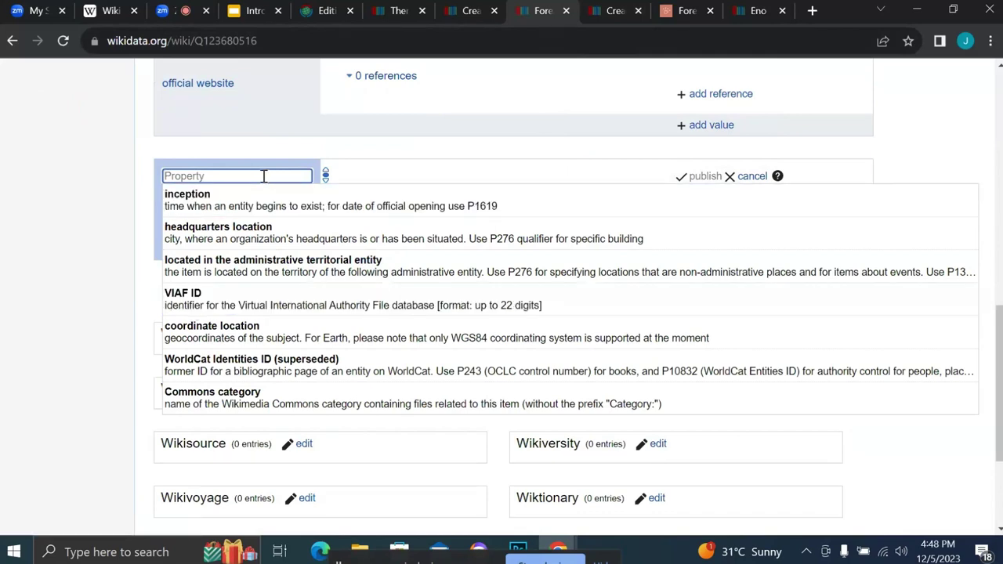
pyautogui.write('gog')
pyautogui.press('BackSpace')
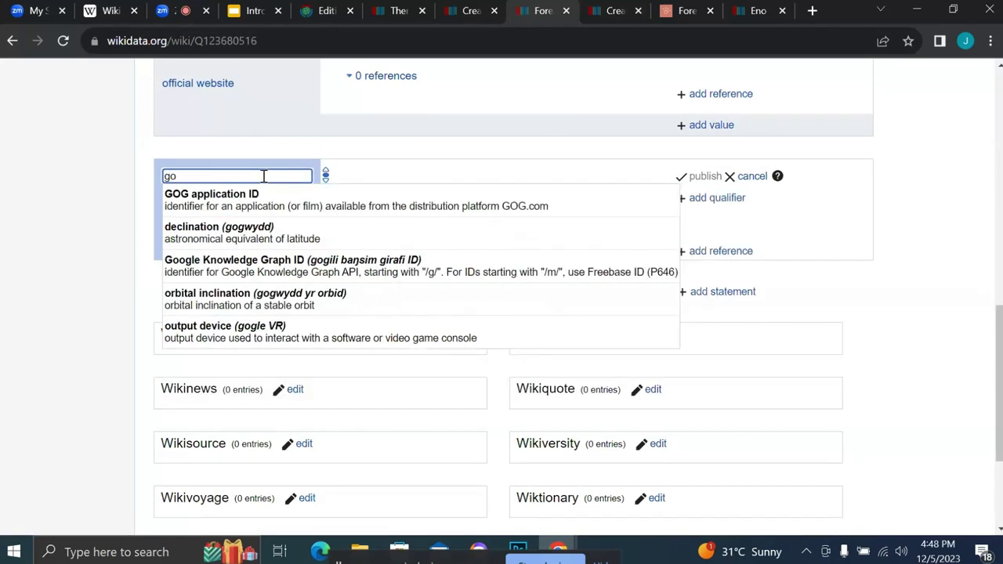
pyautogui.write('og')
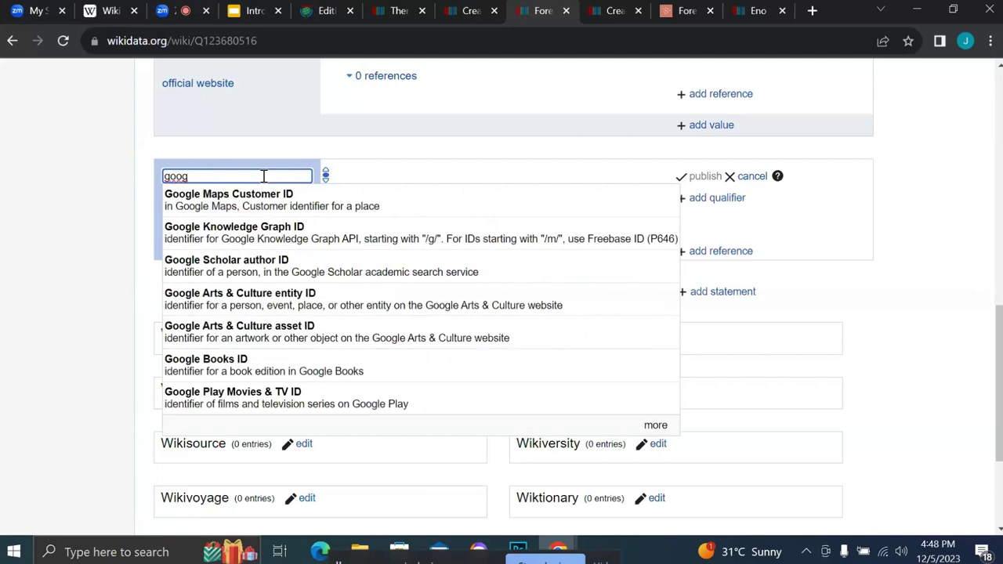
pyautogui.write('le s')
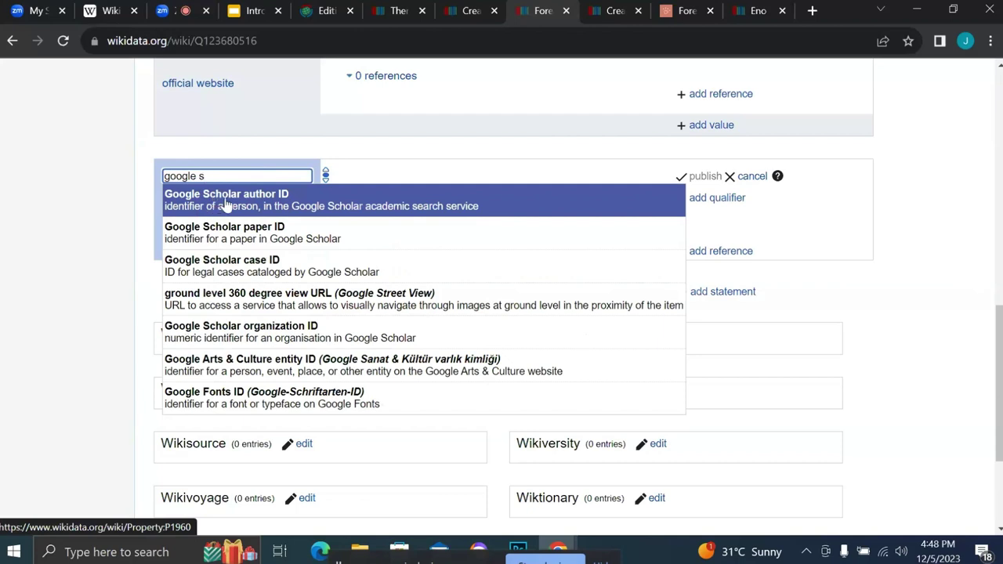
pyautogui.click(225, 200)
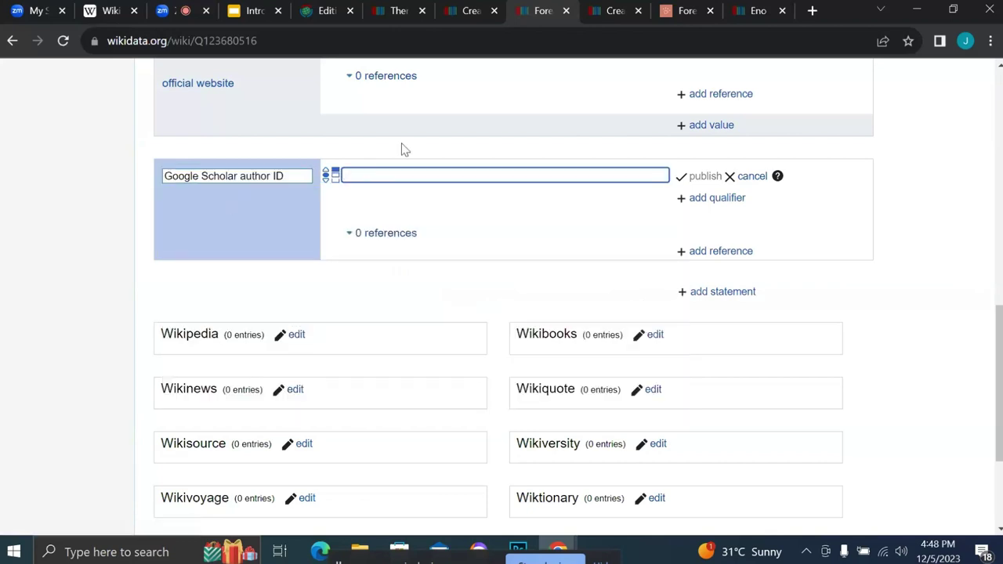
# Replace the Eno Barony page with the nursing professor's Google Scholar profile and look over the list of publications.
pyautogui.click(742, 11)
pyautogui.click(591, 36)
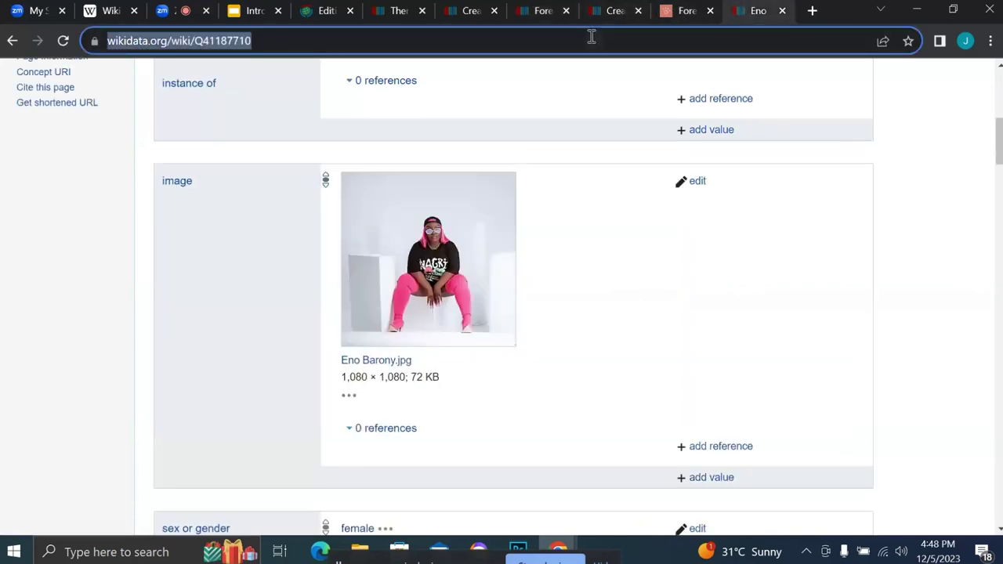
pyautogui.write('sch')
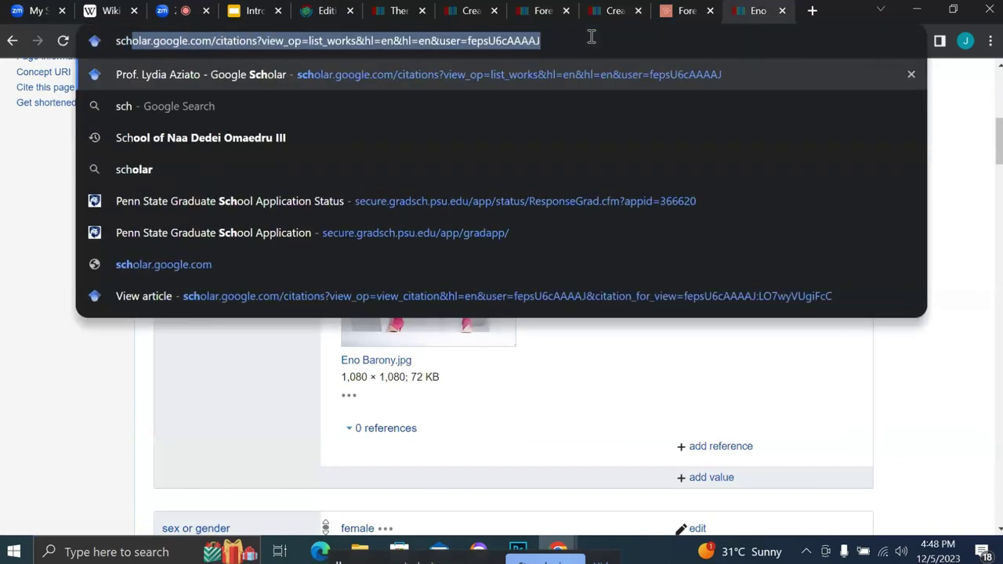
pyautogui.write('ol')
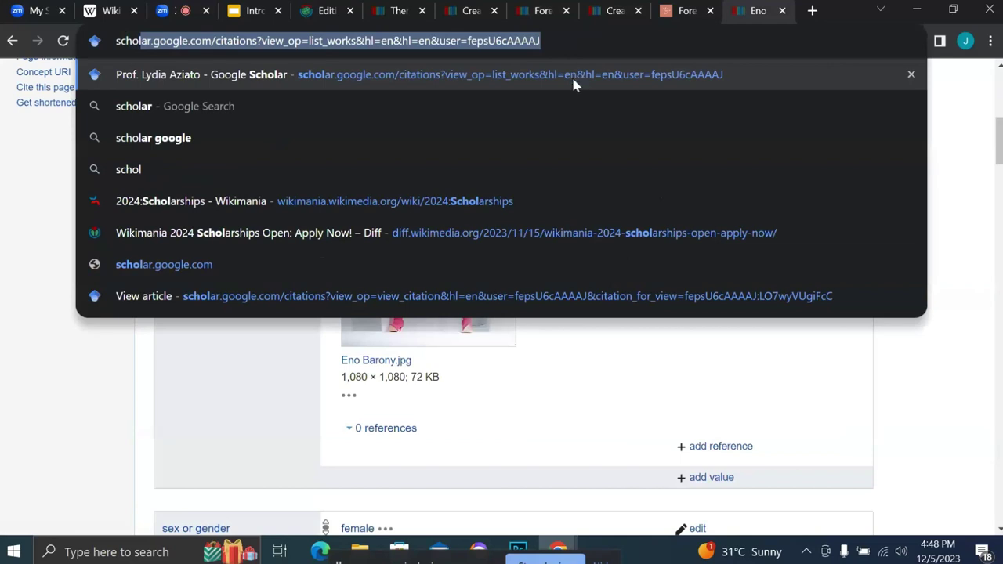
pyautogui.click(572, 79)
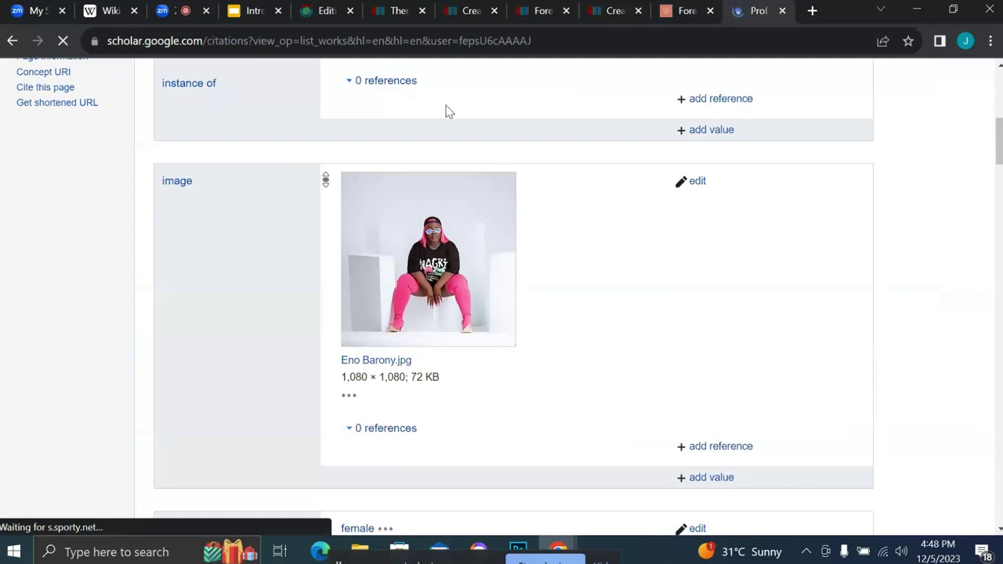
pyautogui.scroll(-1, 485, 247)
pyautogui.scroll(1, 470, 247)
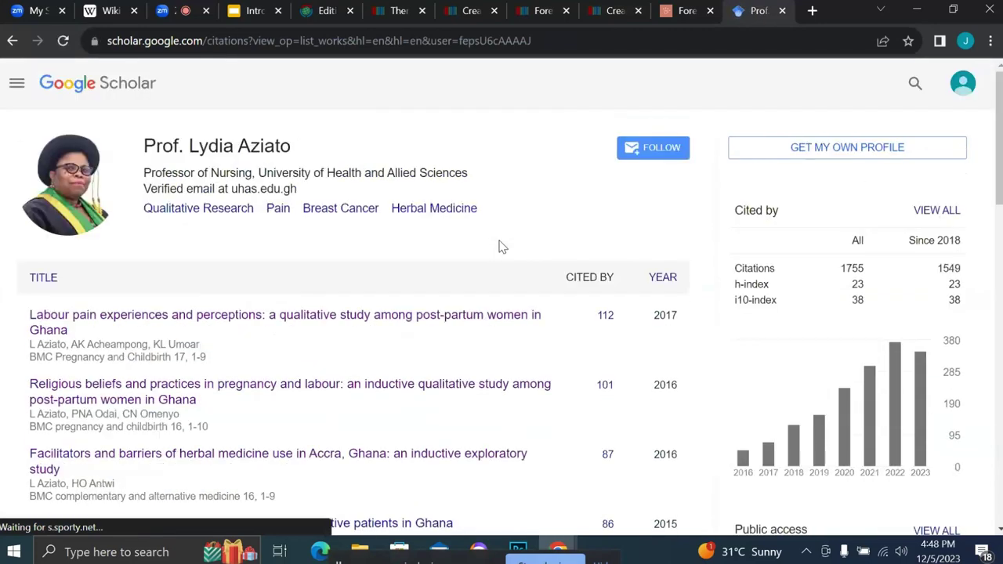
pyautogui.scroll(-1, 439, 246)
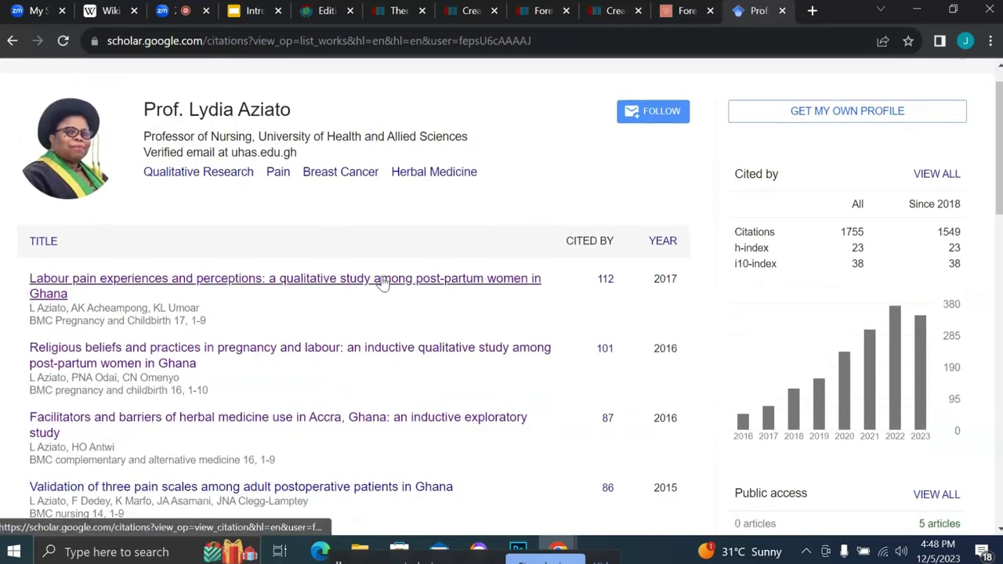
# Open the 2017 article on labour pain experiences and perceptions, and copy the final identifier LO7wyVUgiFcC from its web address.
pyautogui.click(382, 287)
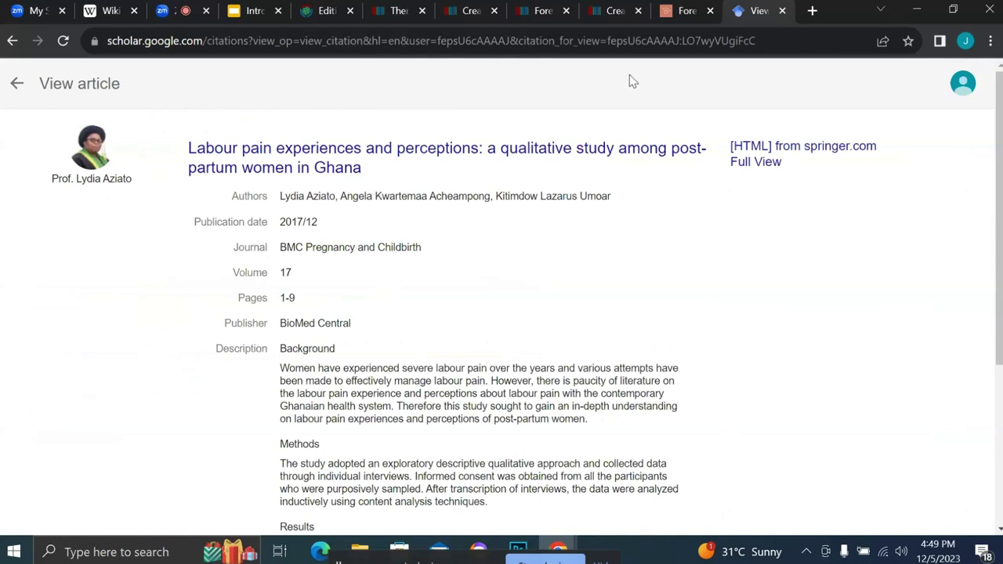
pyautogui.click(770, 40)
pyautogui.click(783, 40)
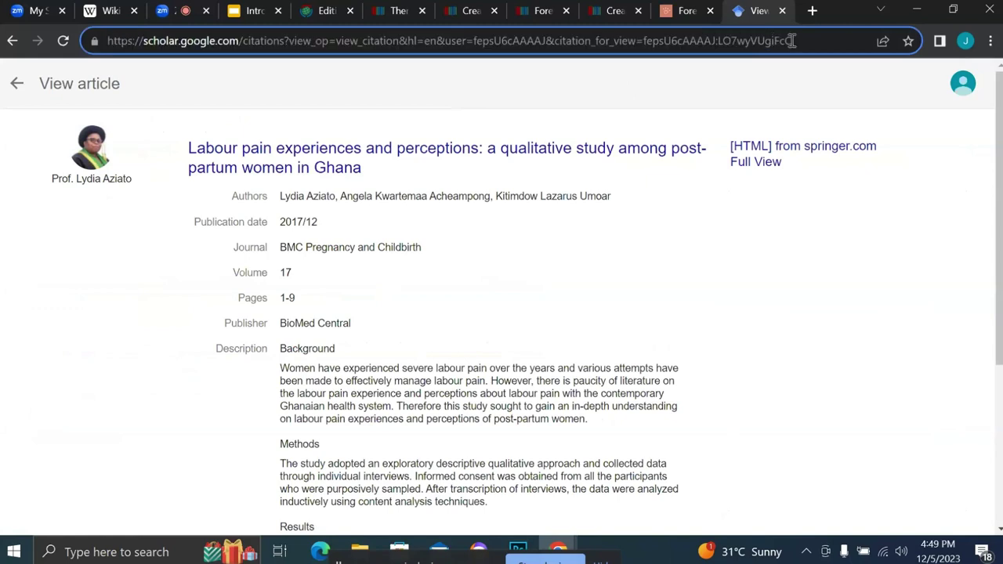
pyautogui.moveTo(791, 41); pyautogui.dragTo(716, 43)
pyautogui.hotkey('ctrl', 'c')
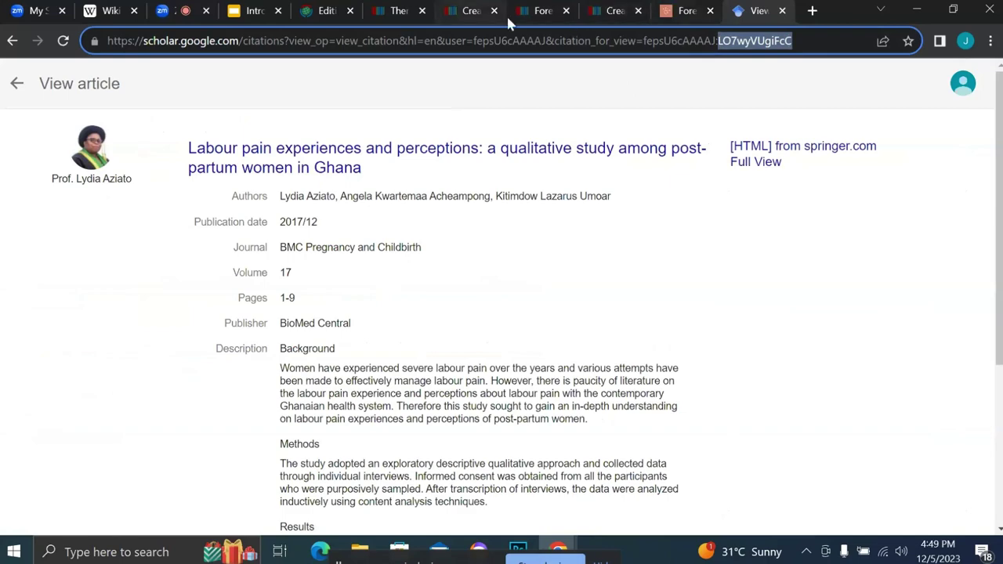
# Set the Google Scholar author ID on the Forever Projects item to LO7wyVUgiFcC and publish the statement.
pyautogui.click(613, 13)
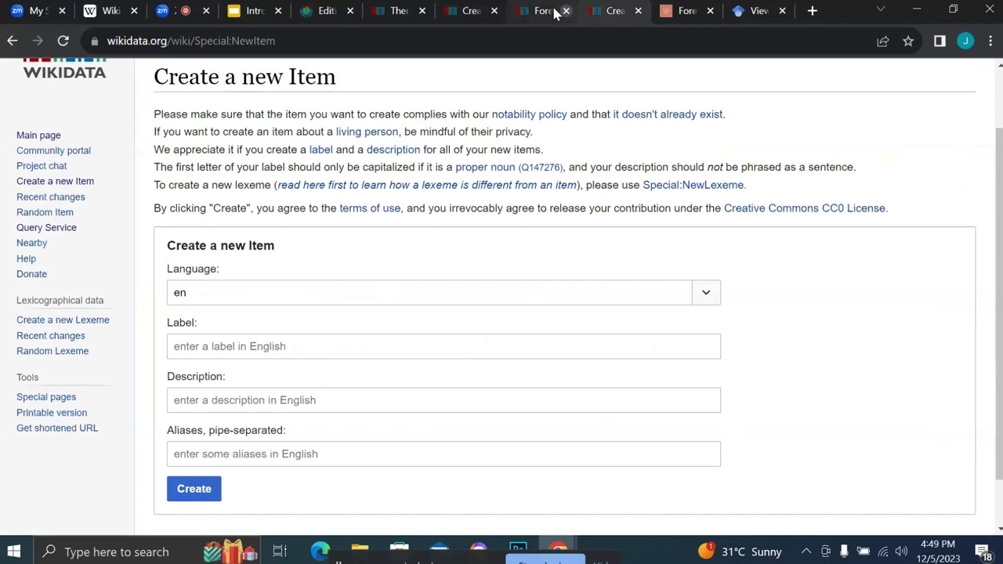
pyautogui.click(544, 13)
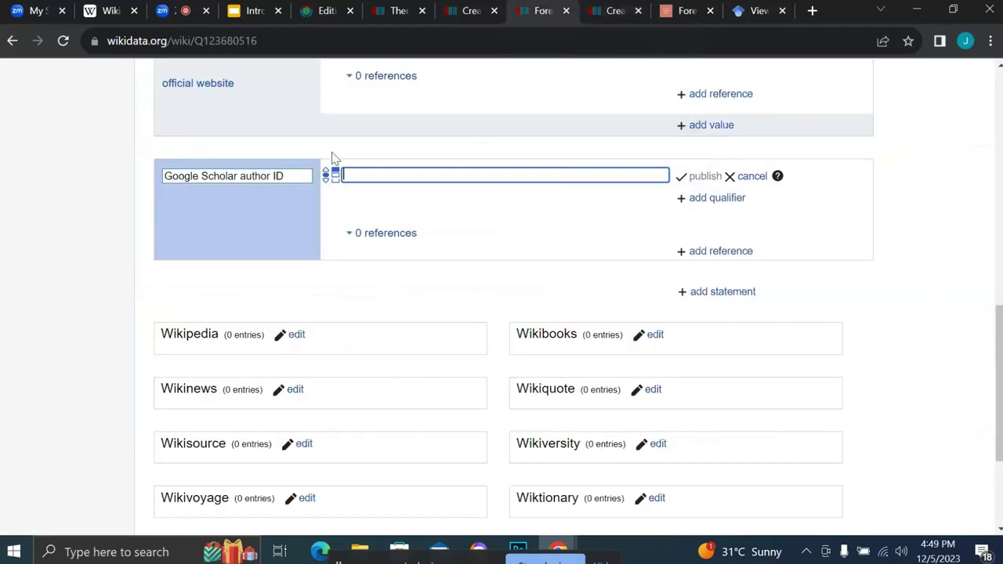
pyautogui.hotkey('ctrl', 'v')
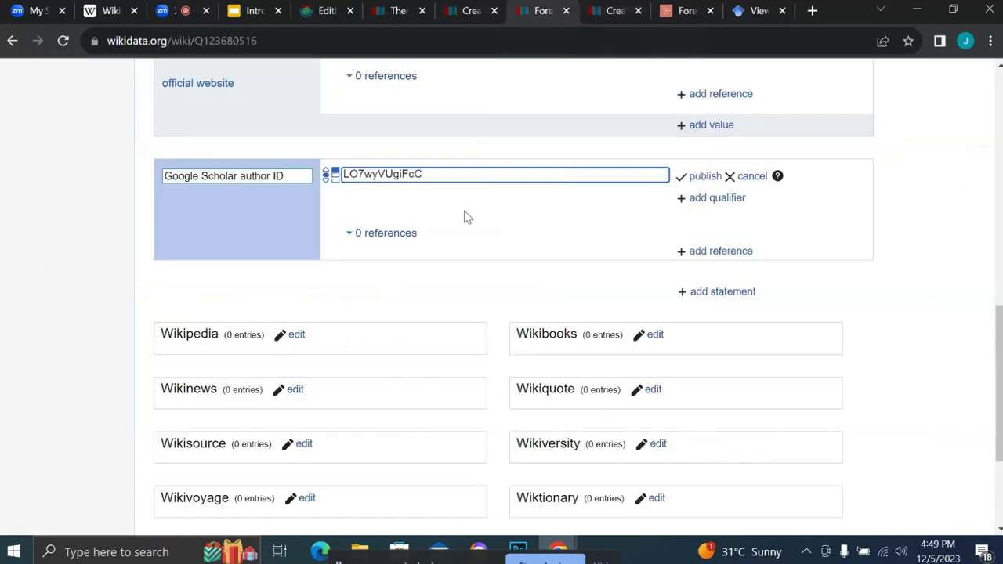
pyautogui.click(701, 177)
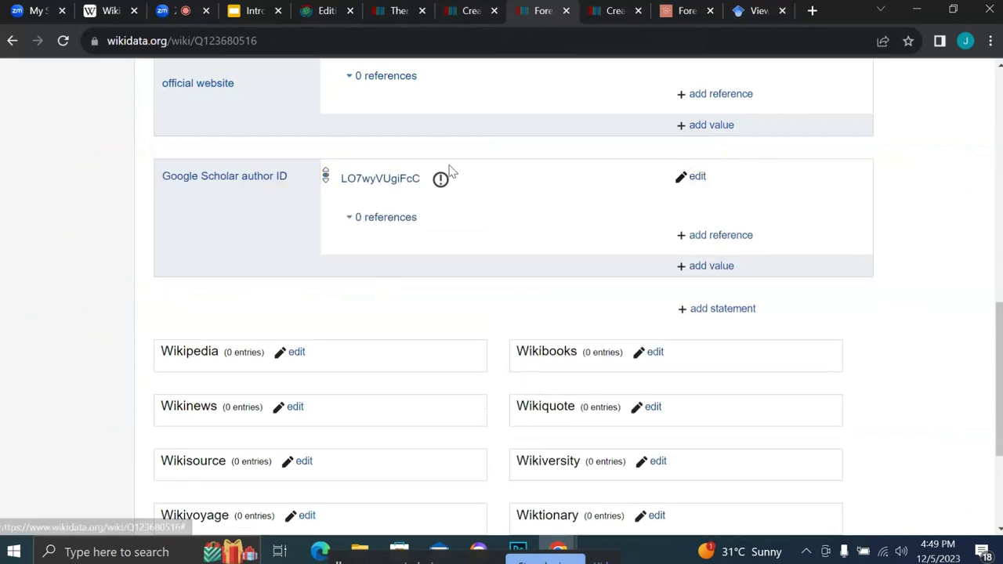
# Test the published Google Scholar author ID link, and cut fepsU6cAAAAJ:LO7wyVUgiFcC from the labour pain article's web address.
pyautogui.click(407, 181)
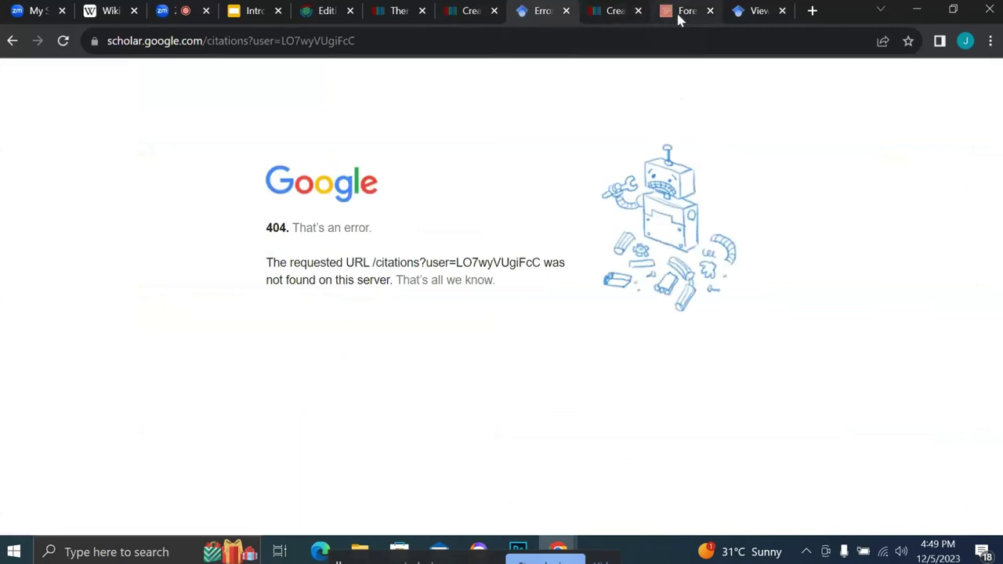
pyautogui.click(749, 11)
pyautogui.click(800, 40)
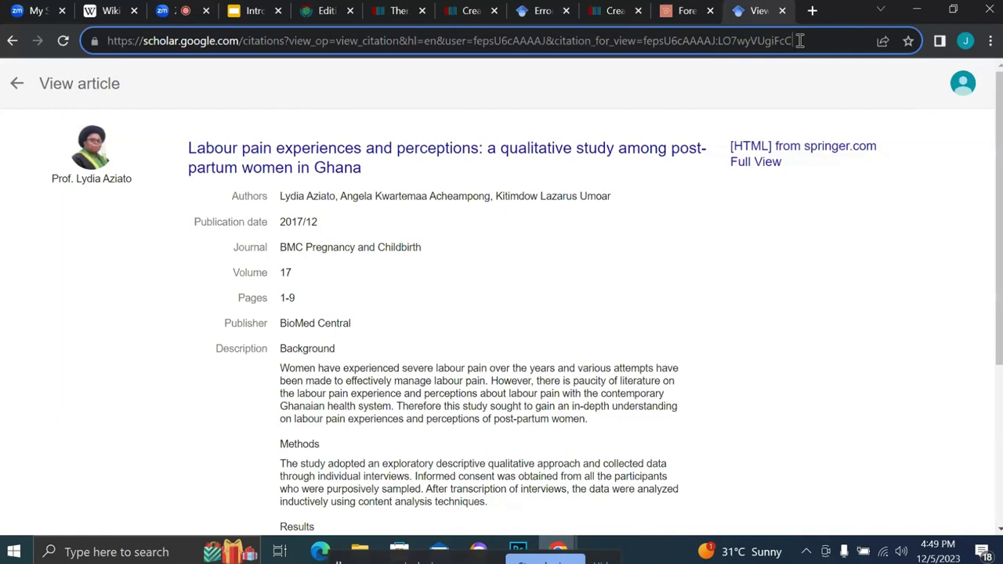
pyautogui.moveTo(800, 41); pyautogui.dragTo(643, 37)
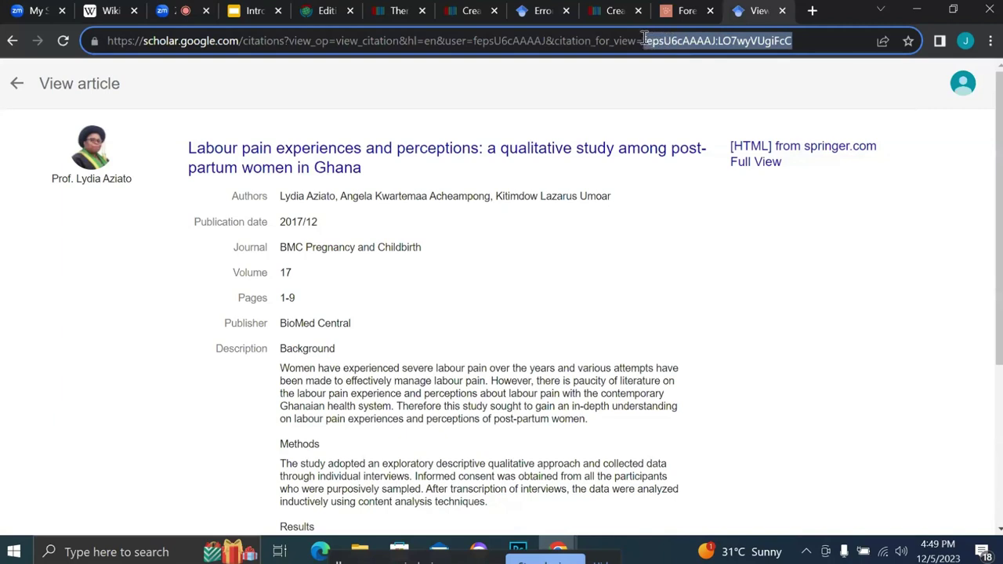
pyautogui.press('BackSpace')
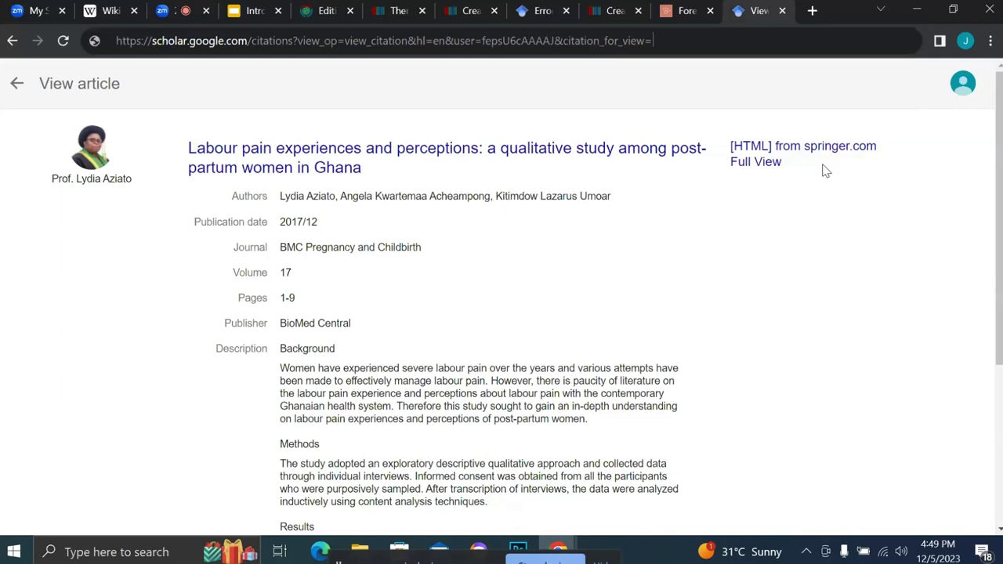
# Look through the open Wikidata pages for the Forever Projects item and return to it.
pyautogui.click(470, 13)
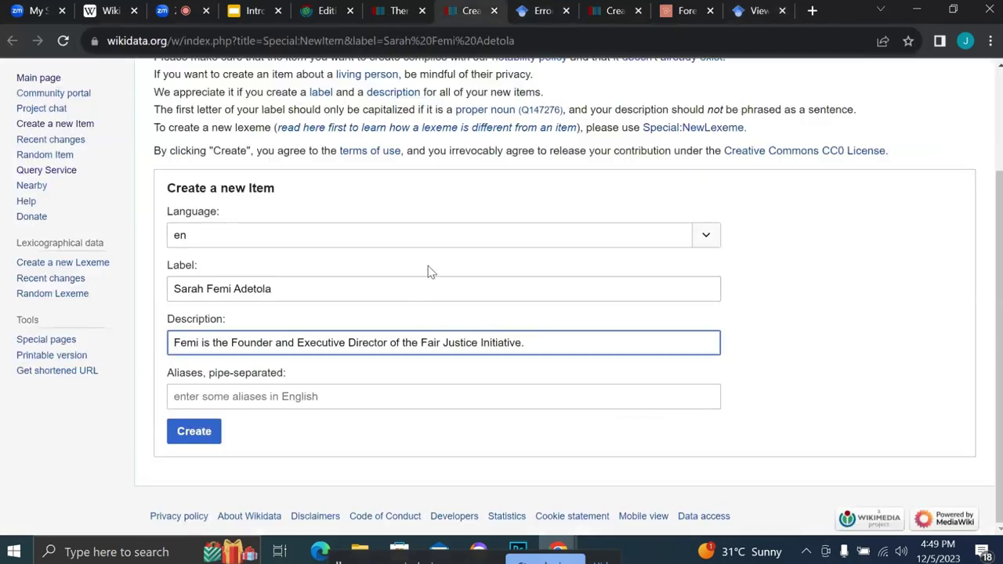
pyautogui.click(612, 13)
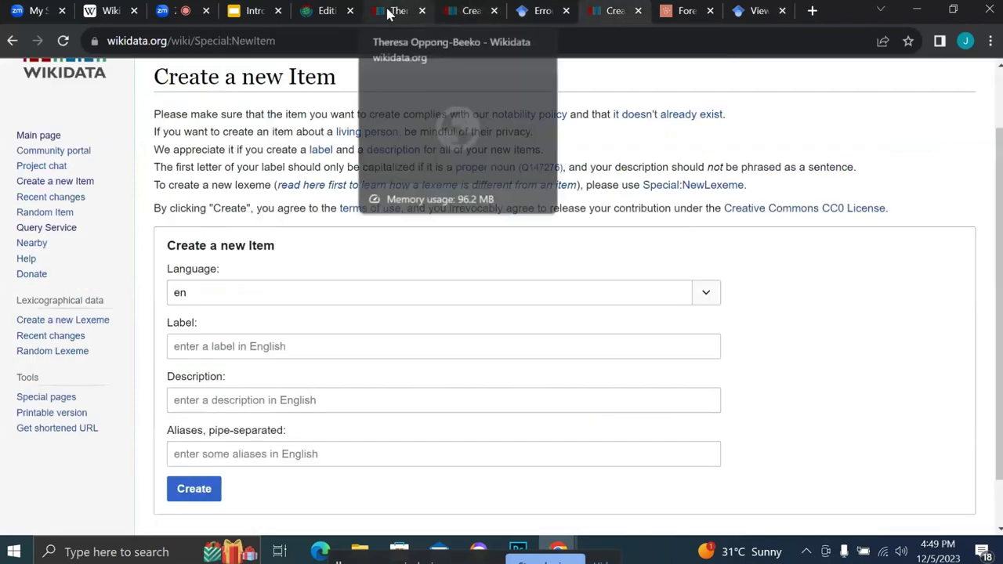
pyautogui.click(391, 11)
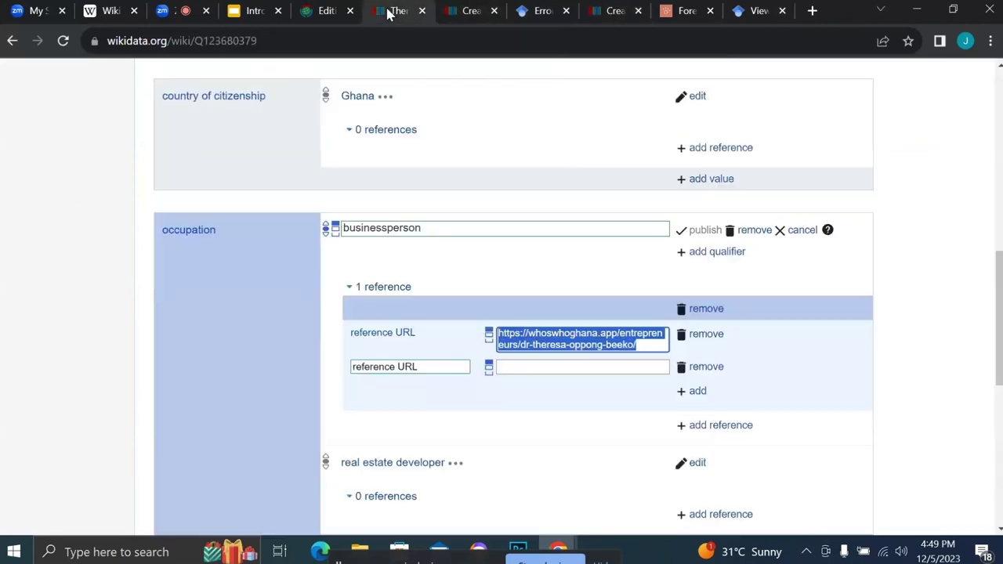
pyautogui.click(471, 10)
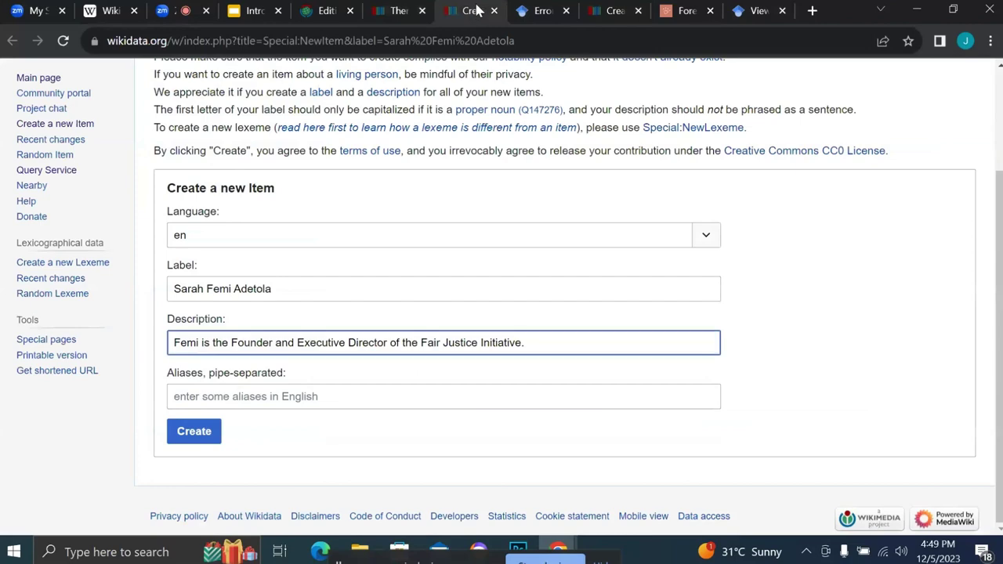
pyautogui.click(606, 13)
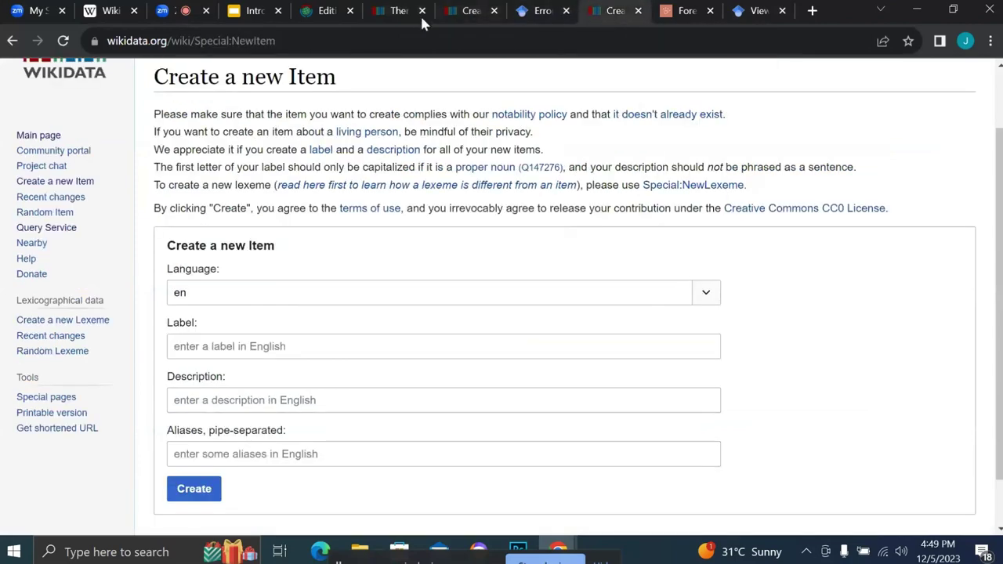
pyautogui.click(390, 12)
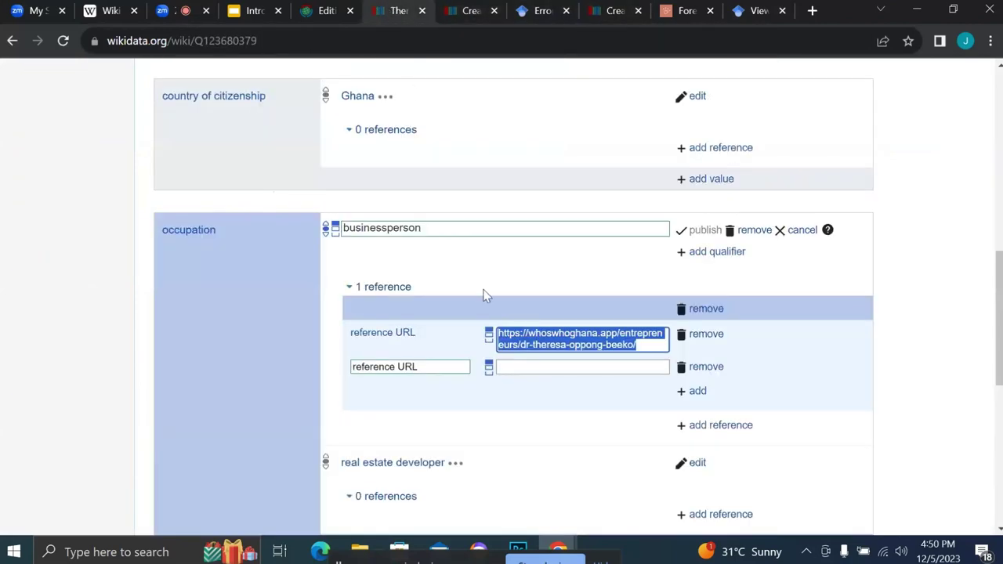
pyautogui.scroll(-1, 484, 295)
pyautogui.scroll(5, 484, 295)
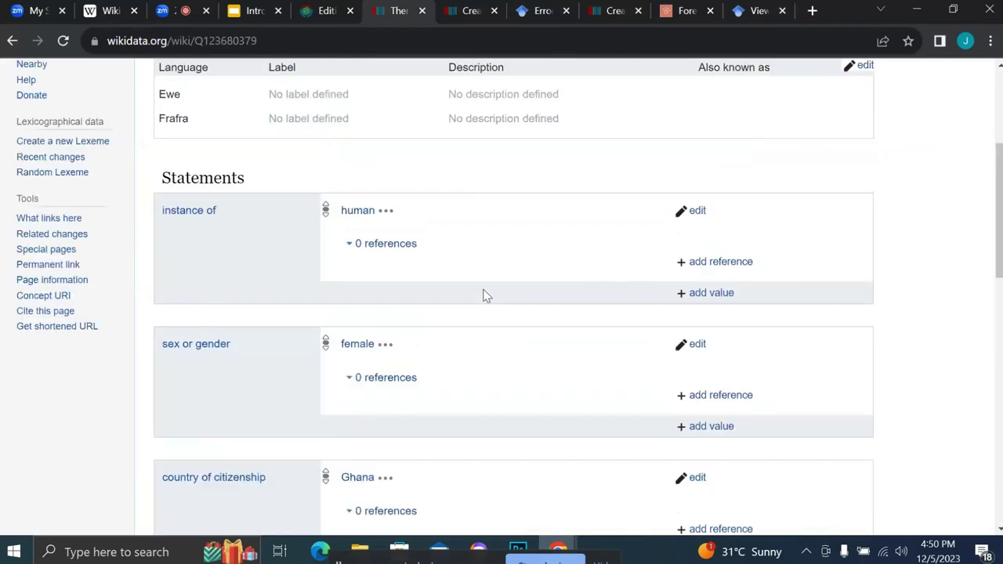
pyautogui.scroll(2, 482, 293)
pyautogui.scroll(-4, 483, 289)
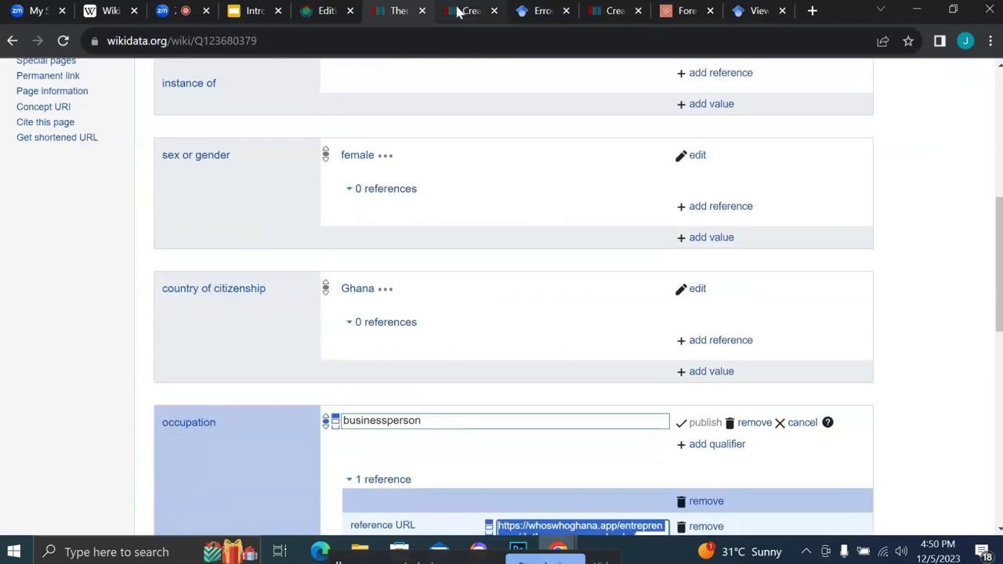
pyautogui.click(467, 11)
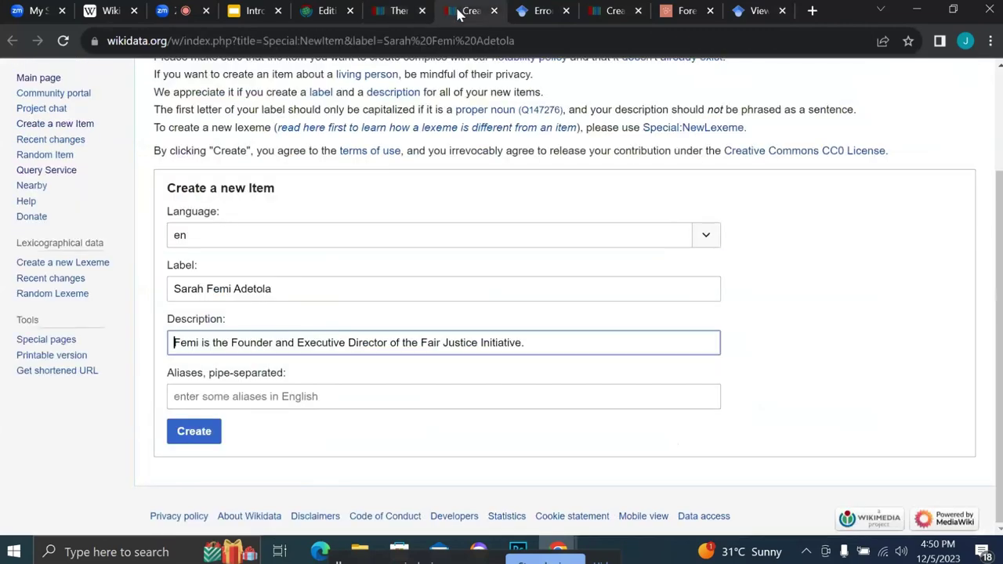
pyautogui.click(530, 11)
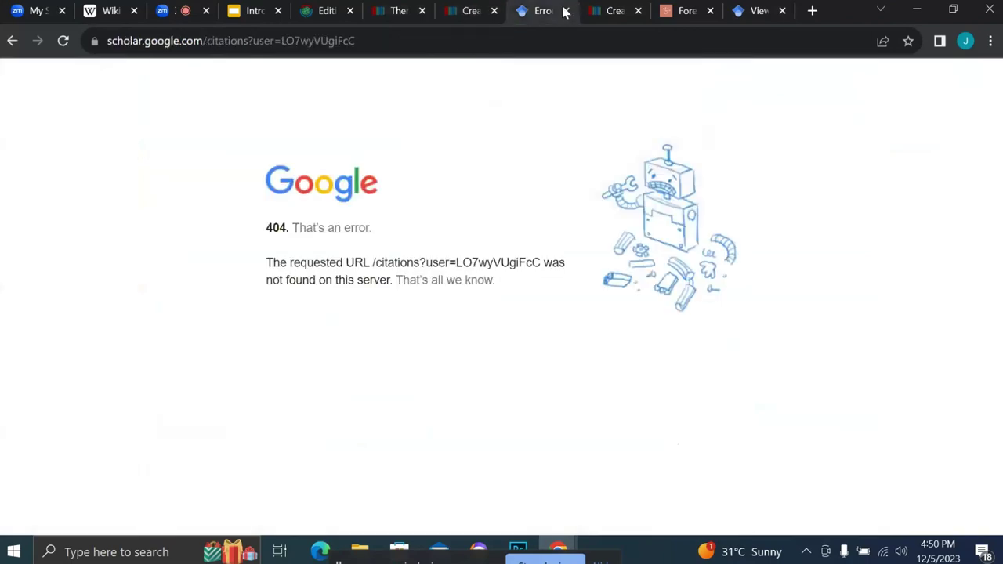
pyautogui.click(13, 42)
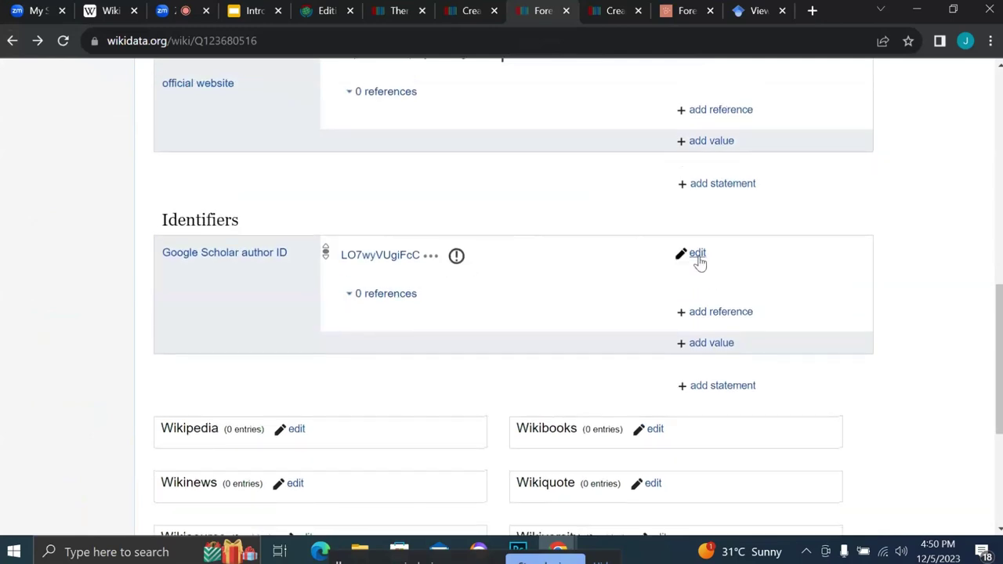
pyautogui.click(697, 258)
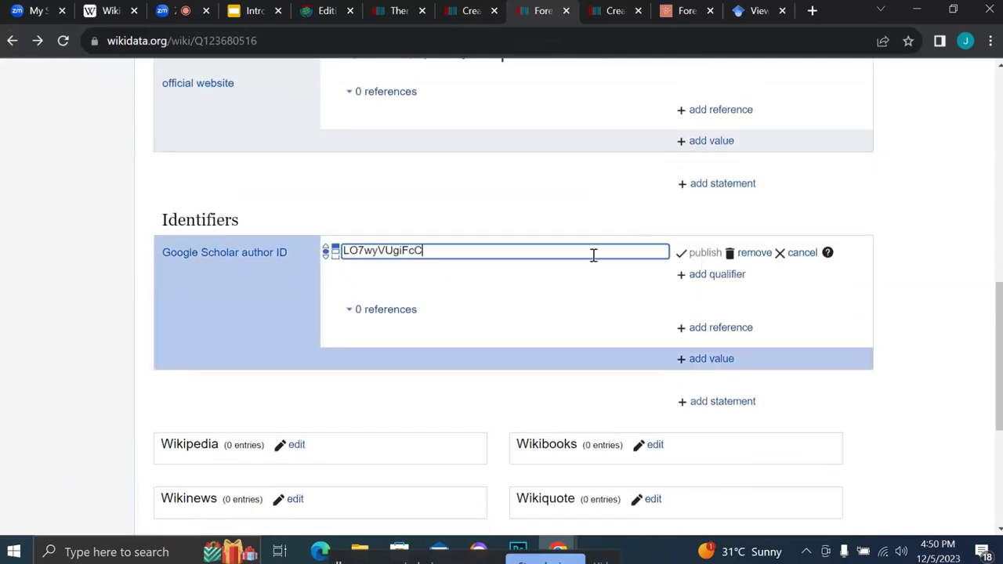
pyautogui.hotkey('ctrl', 'a')
pyautogui.write('fepsU6cAAAAJ:LO7wyVUgiFcC')
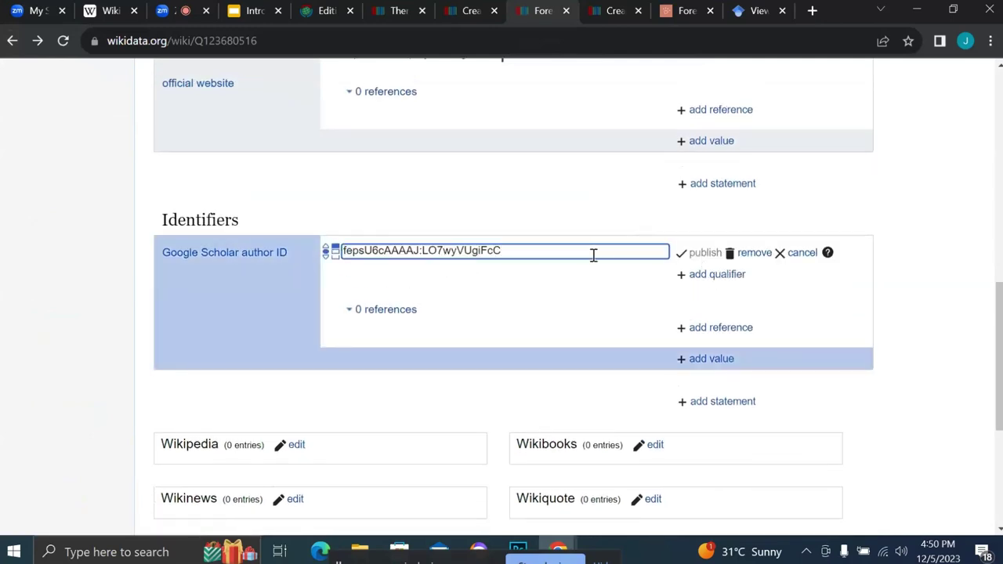
pyautogui.click(699, 254)
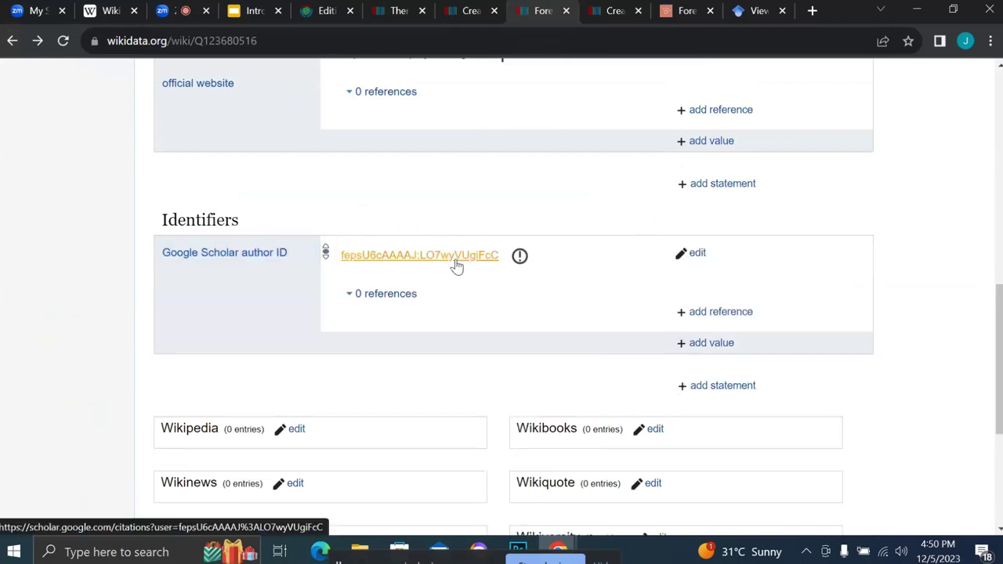
# Test the updated author ID link in a separate tab, and look over the labour pain article's Google Scholar page again.
pyautogui.rightClick(457, 265)
pyautogui.click(487, 270)
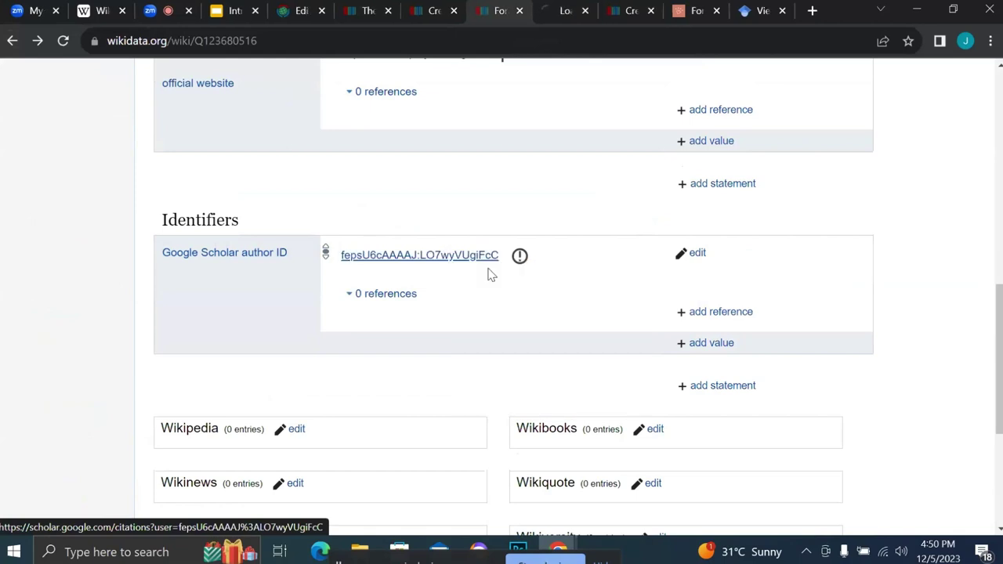
pyautogui.click(551, 24)
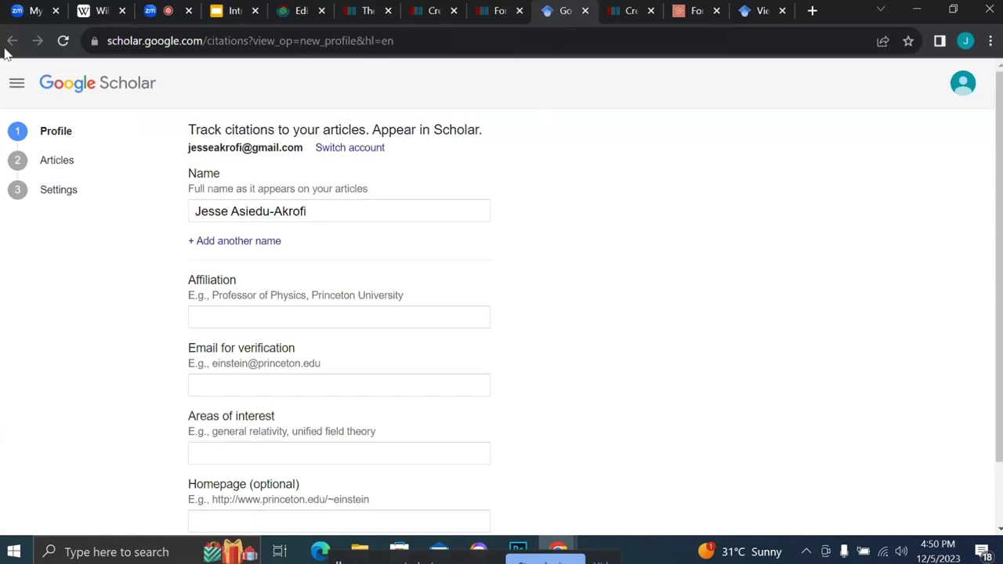
pyautogui.click(589, 13)
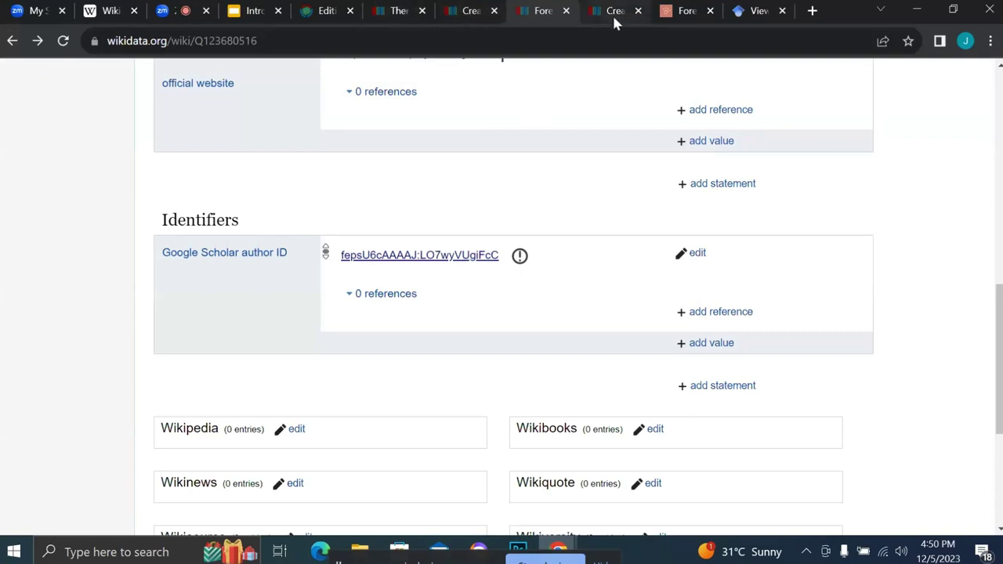
pyautogui.click(754, 11)
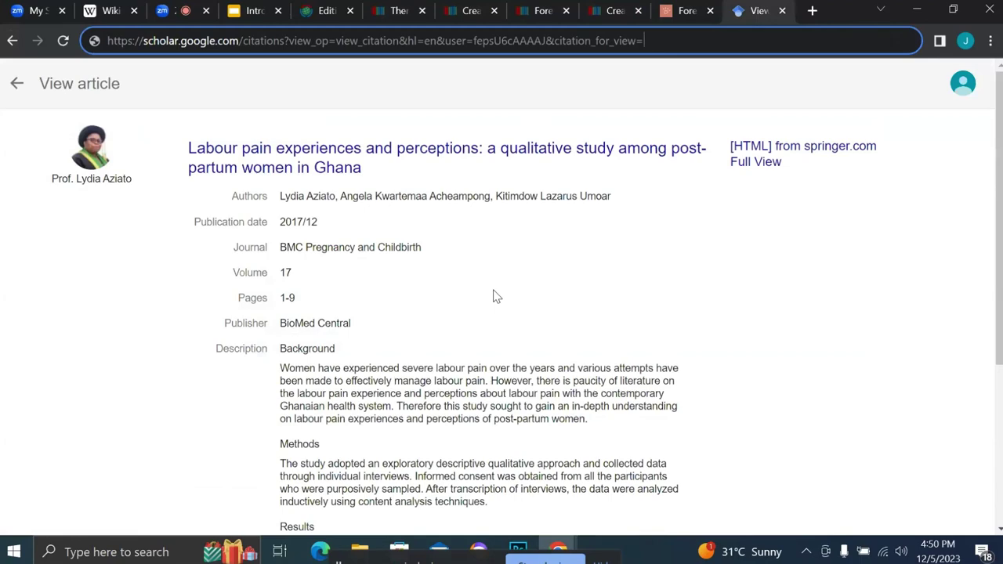
pyautogui.scroll(-3, 493, 296)
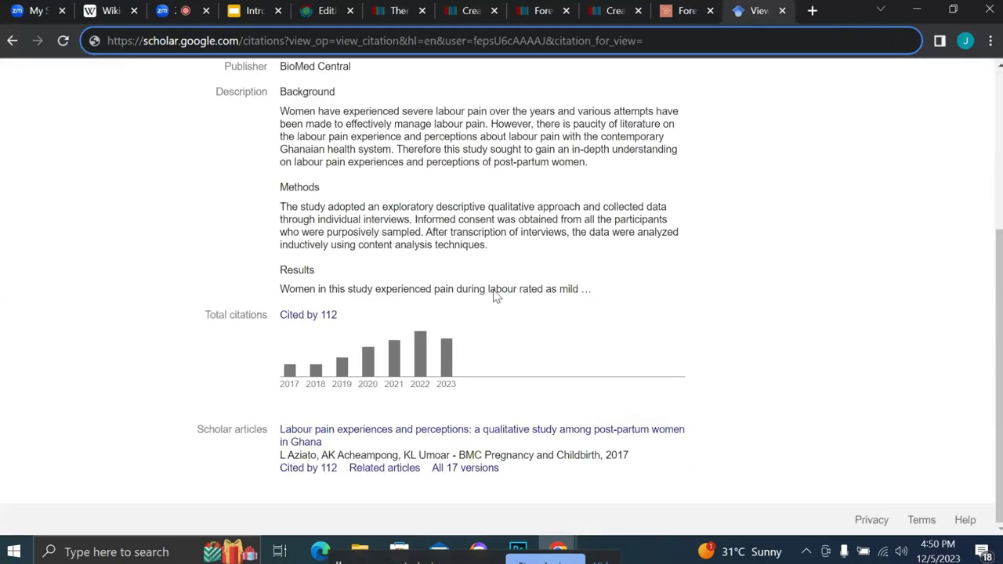
pyautogui.scroll(3, 493, 296)
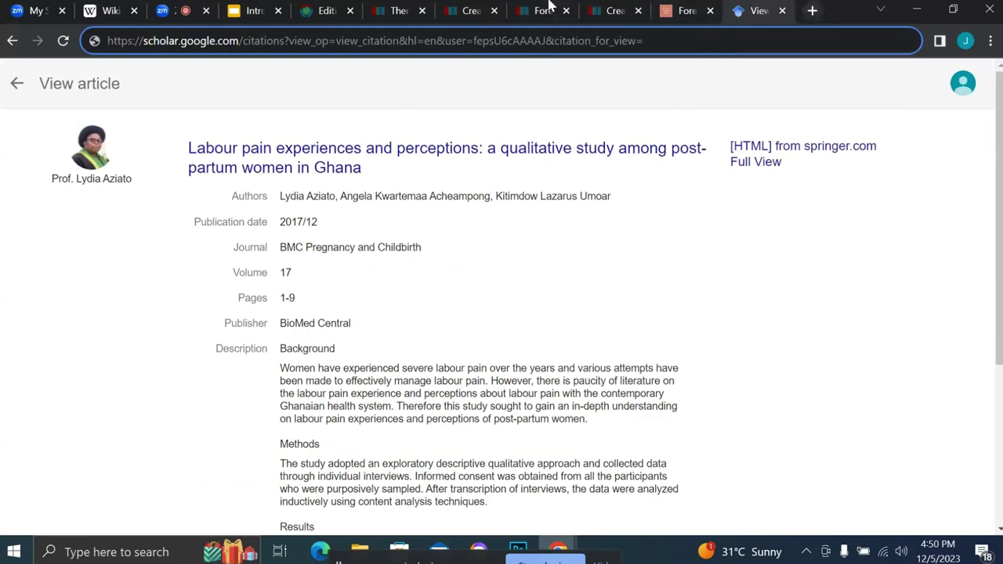
# Try to find the Elsie Effah Kaufmann item by searching Wikidata for "Elsie k".
pyautogui.click(607, 10)
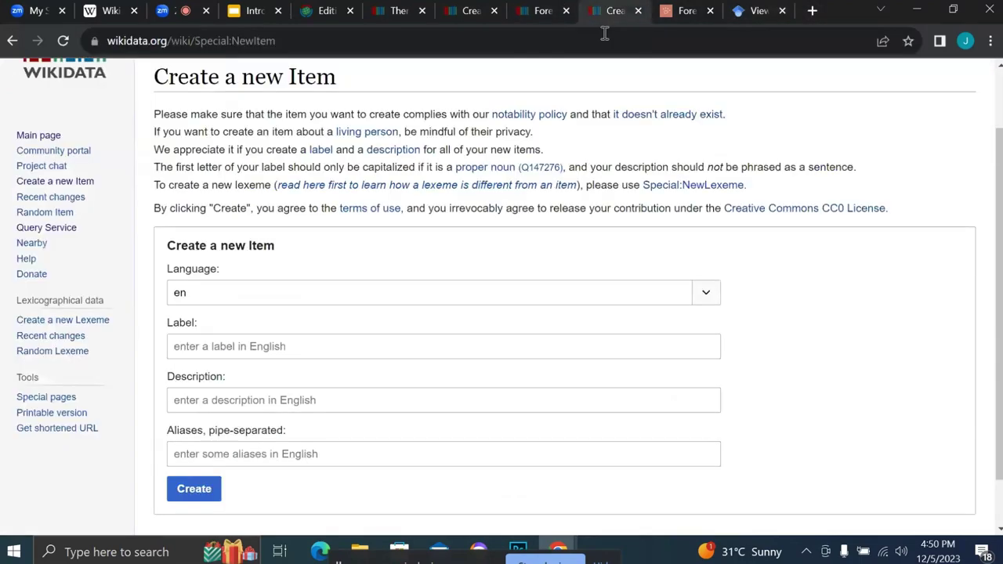
pyautogui.click(534, 48)
pyautogui.scroll(1, 671, 168)
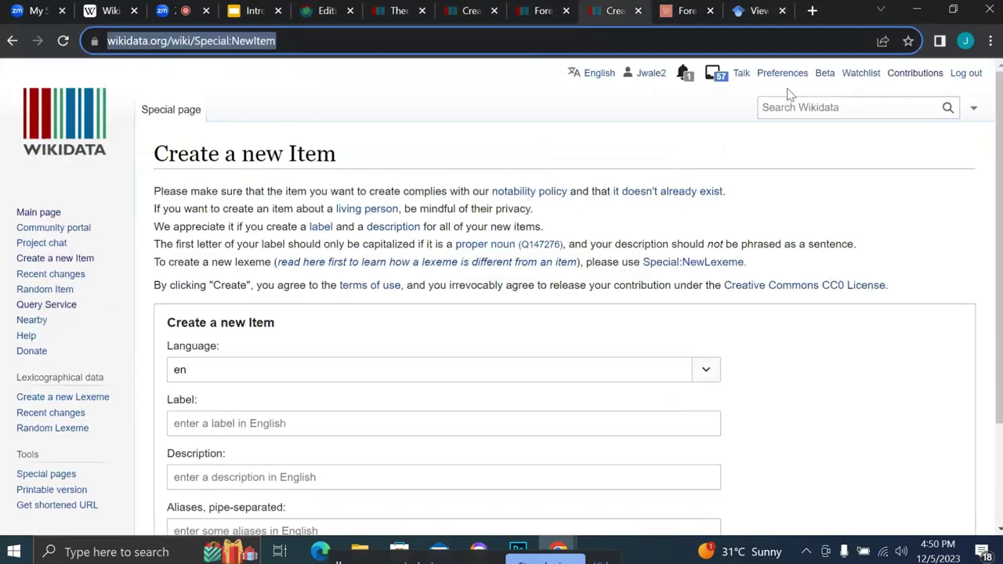
pyautogui.click(822, 107)
pyautogui.write('Elsie')
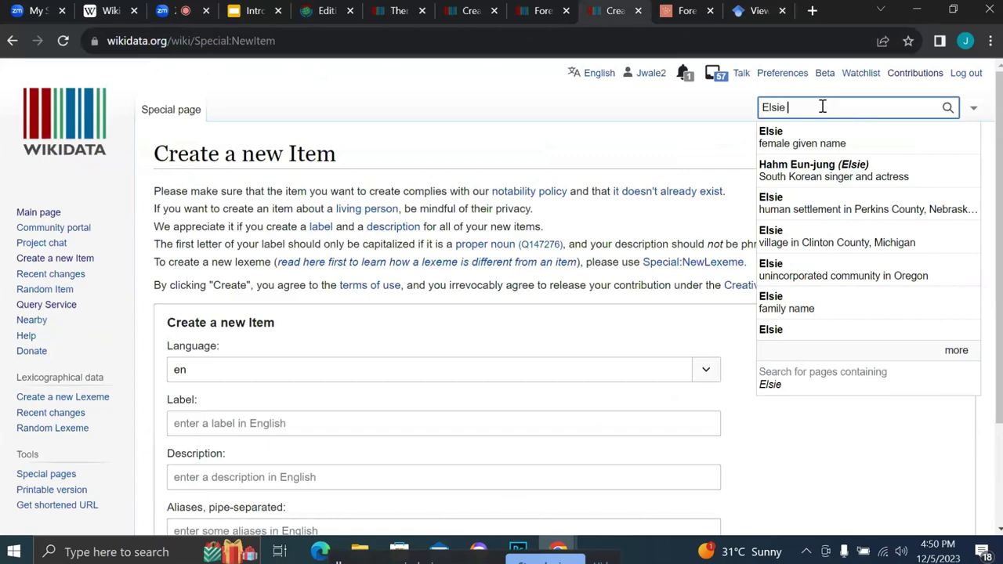
pyautogui.write(' kau')
pyautogui.press('BackSpace')
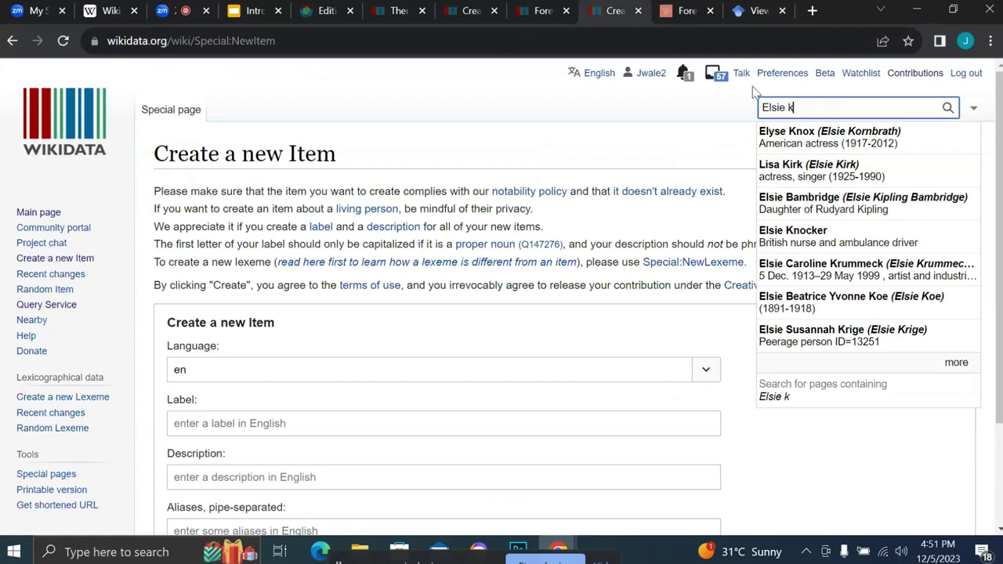
# Search the web for "elsie effah kaufmann" and open the Wikipedia article about her.
pyautogui.click(726, 39)
pyautogui.write('E')
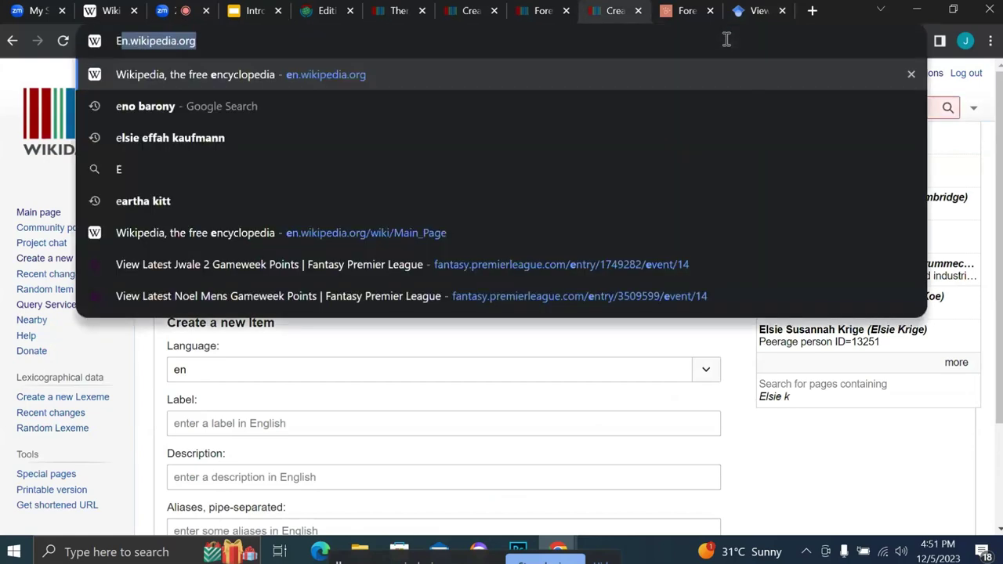
pyautogui.write('ls')
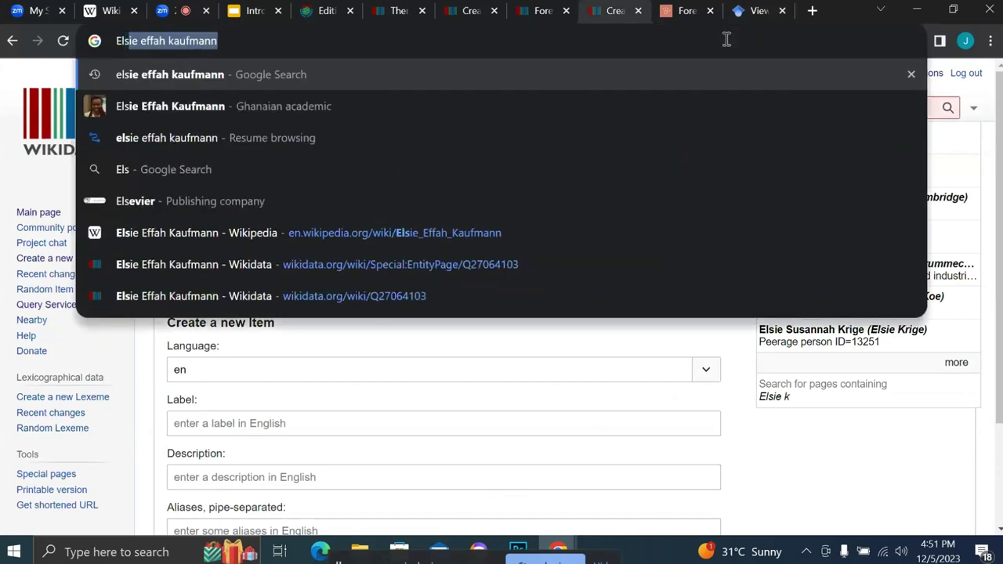
pyautogui.press('Return')
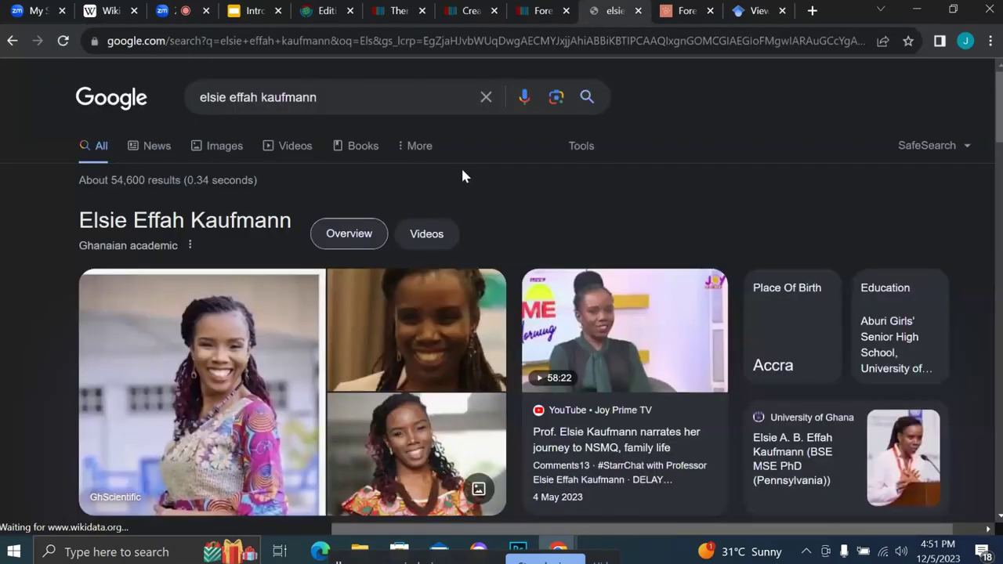
pyautogui.scroll(-5, 460, 173)
pyautogui.click(212, 379)
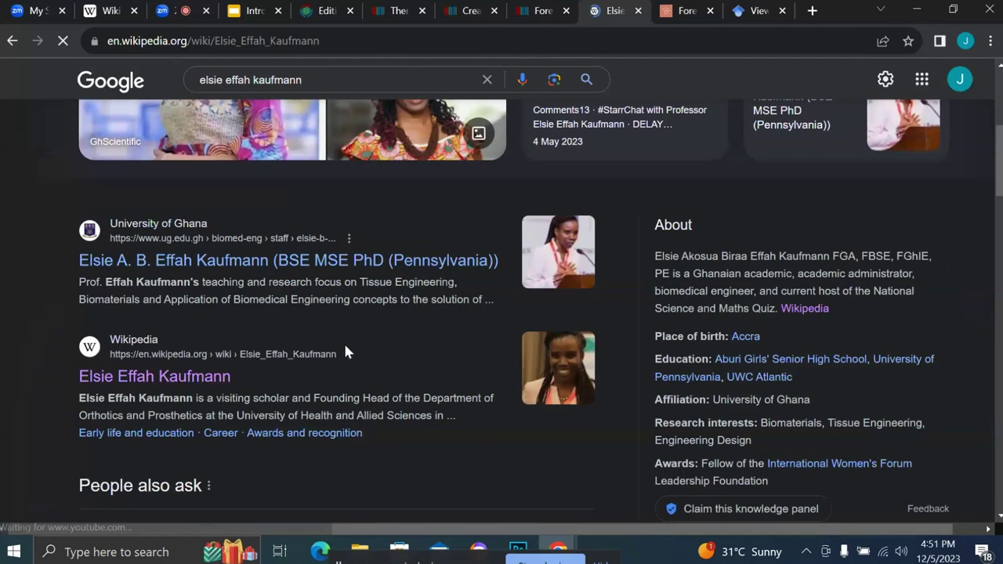
# Open the Wikidata item linked from the Elsie Effah Kaufmann article and find its Google Scholar author ID statement.
pyautogui.scroll(-4, 349, 352)
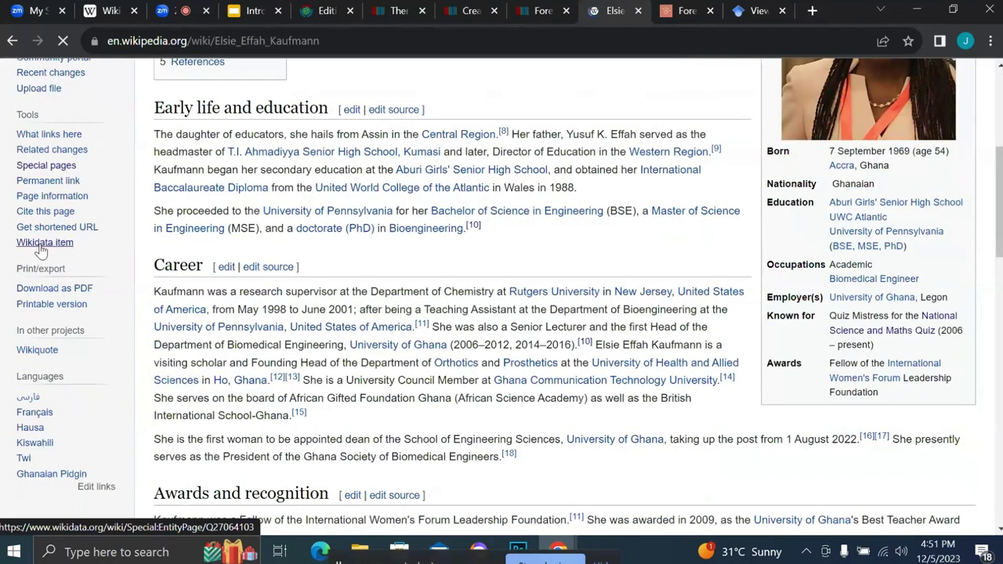
pyautogui.click(41, 244)
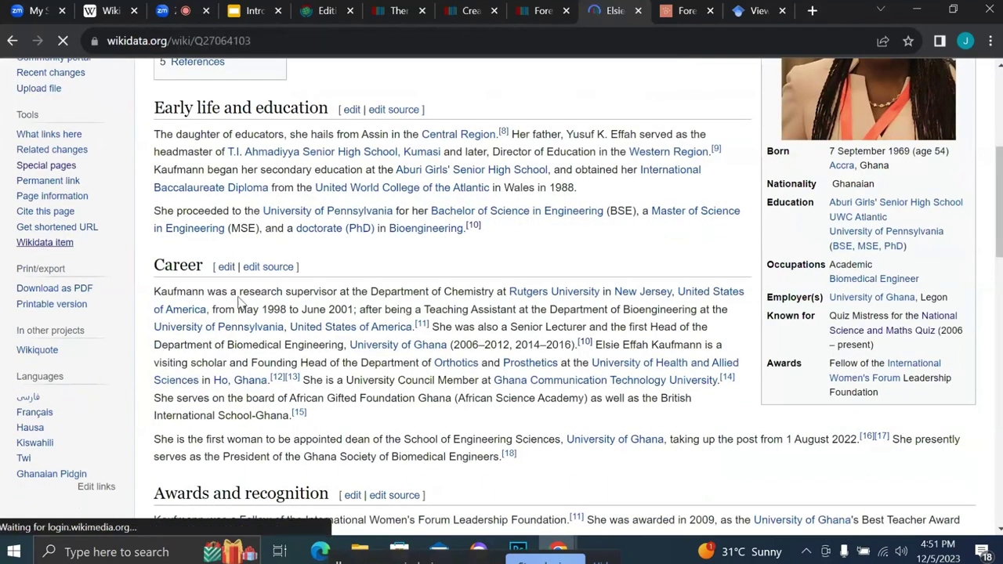
pyautogui.scroll(-10, 245, 305)
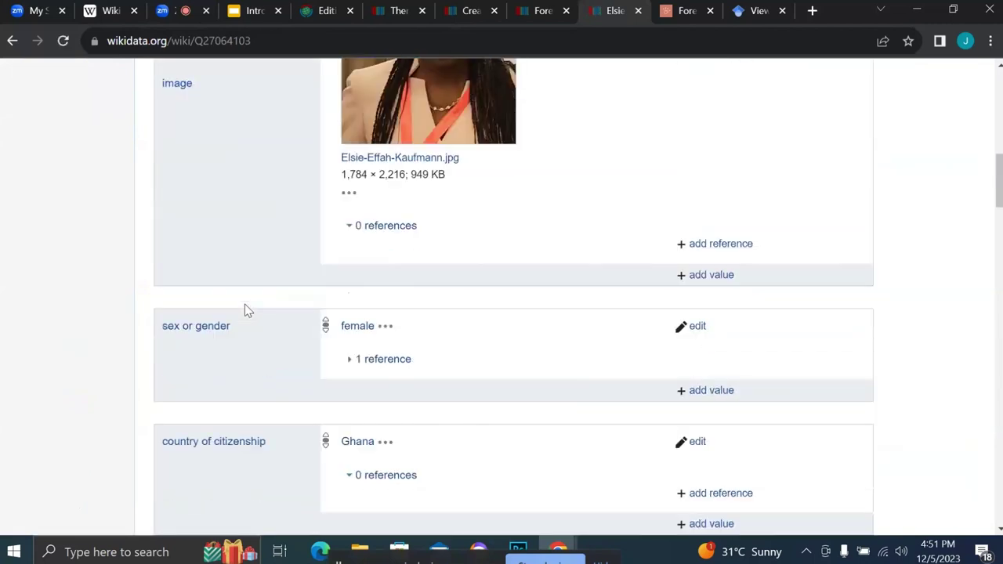
pyautogui.scroll(-8, 244, 309)
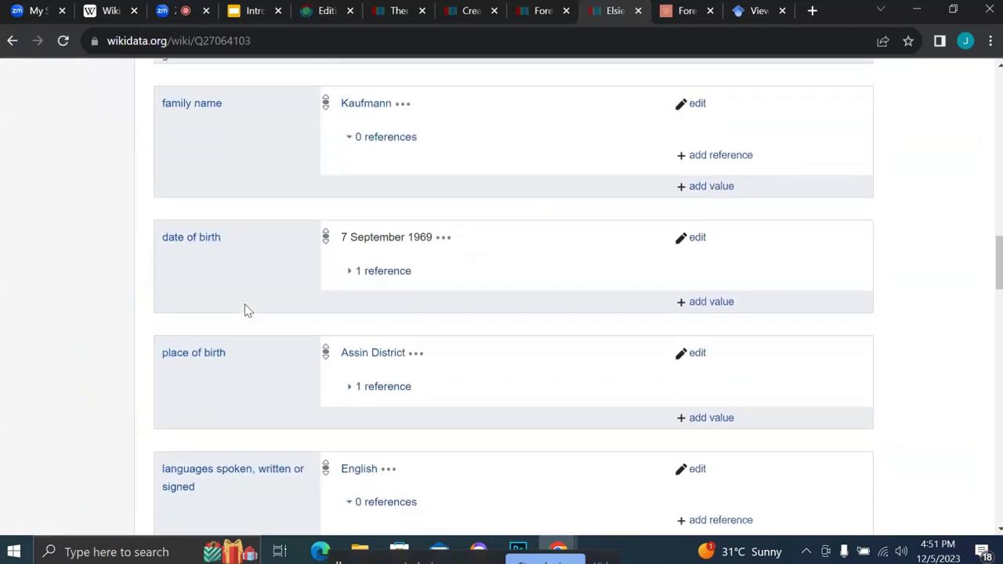
pyautogui.scroll(-6, 244, 307)
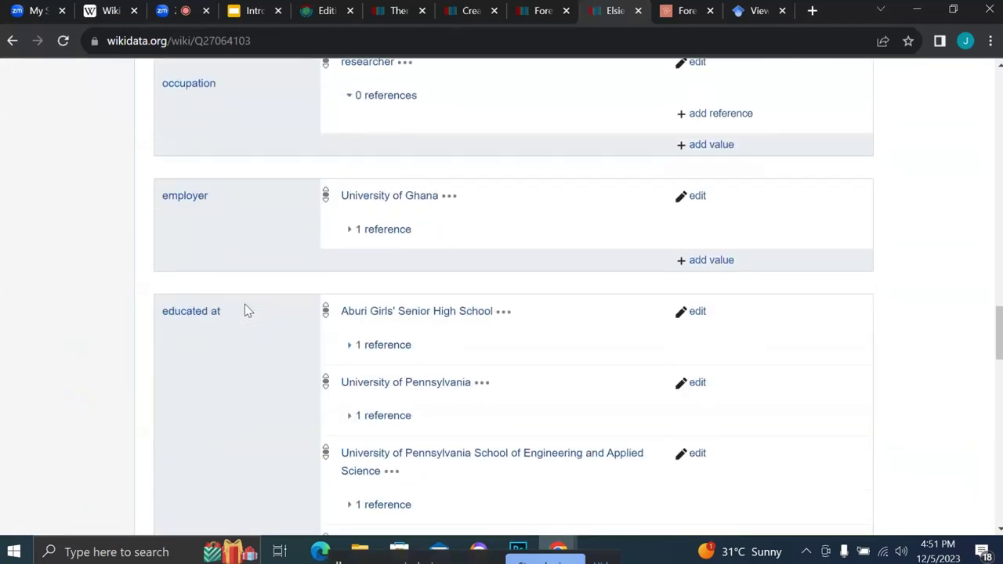
pyautogui.scroll(-6, 244, 307)
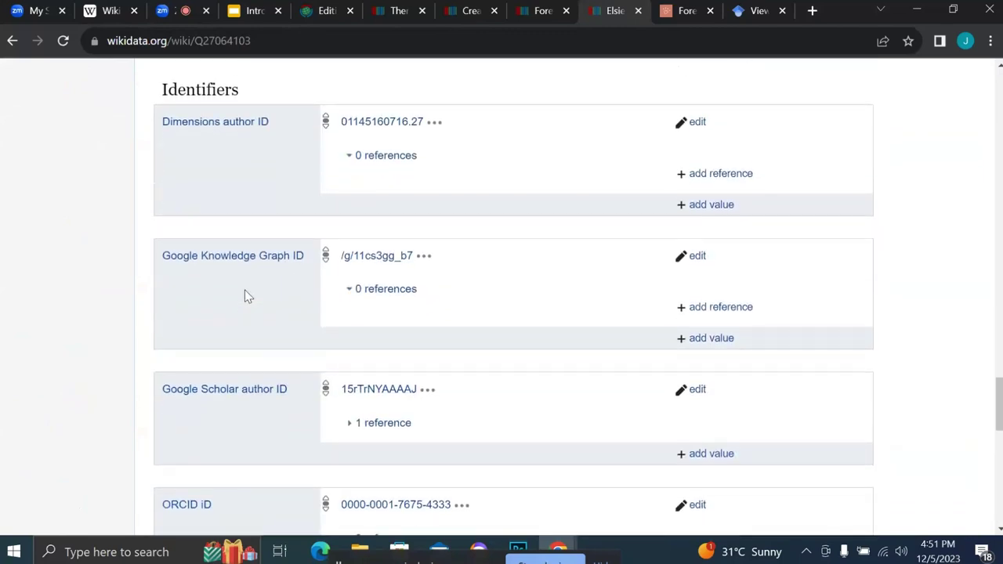
pyautogui.scroll(-1, 246, 295)
pyautogui.scroll(-1, 244, 295)
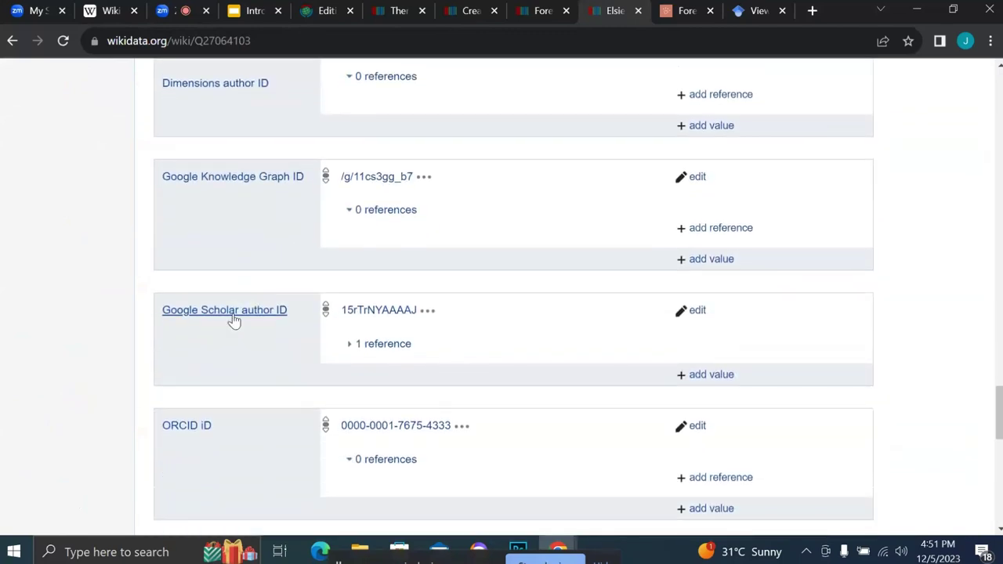
# Follow the item's Google Scholar author ID link and inspect the user ID in the profile's web address.
pyautogui.click(379, 310)
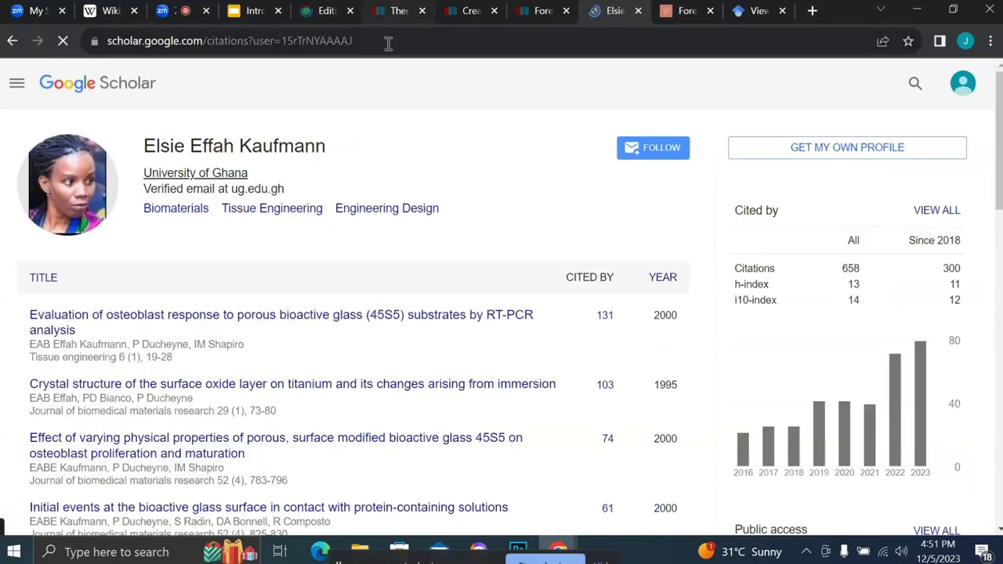
pyautogui.click(389, 45)
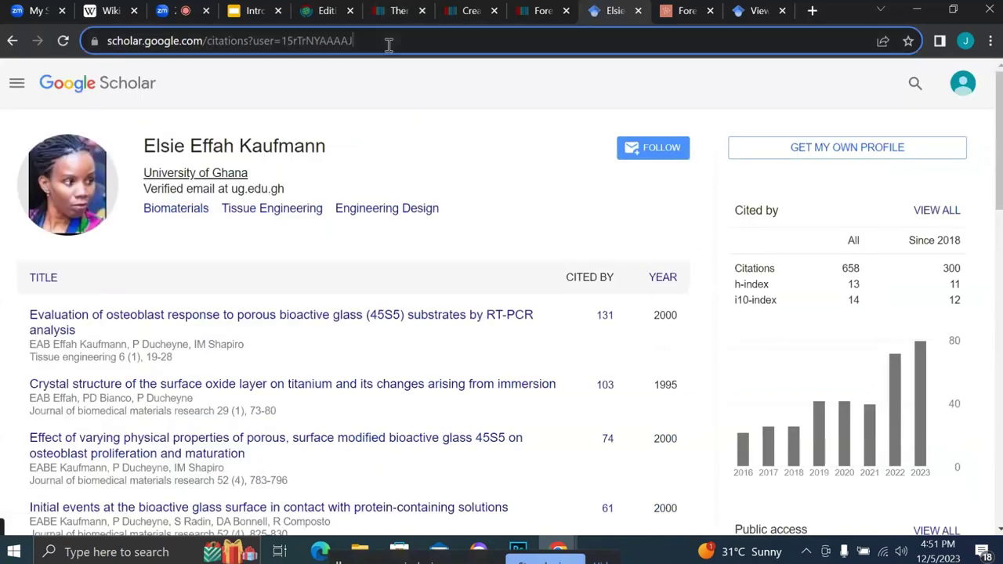
pyautogui.click(387, 45)
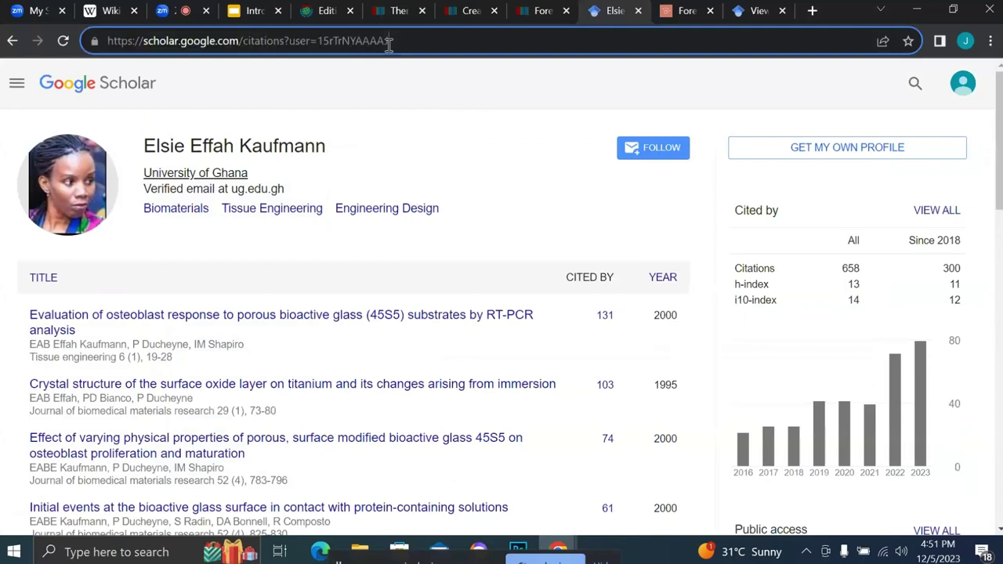
# Go from the labour pain article to its author's Google Scholar profile and select the user ID fepsU6cAAAAJ in the web address.
pyautogui.click(743, 18)
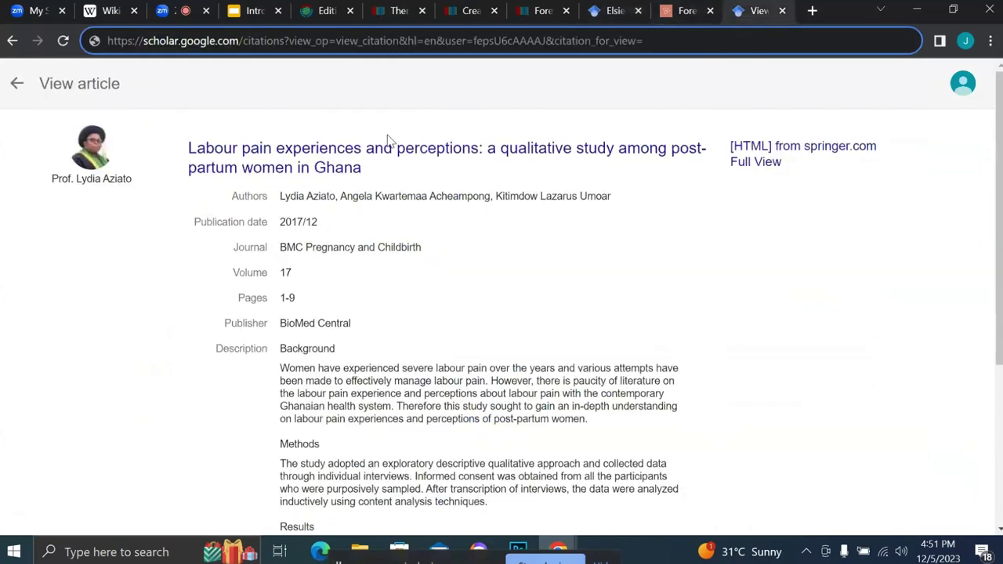
pyautogui.click(63, 42)
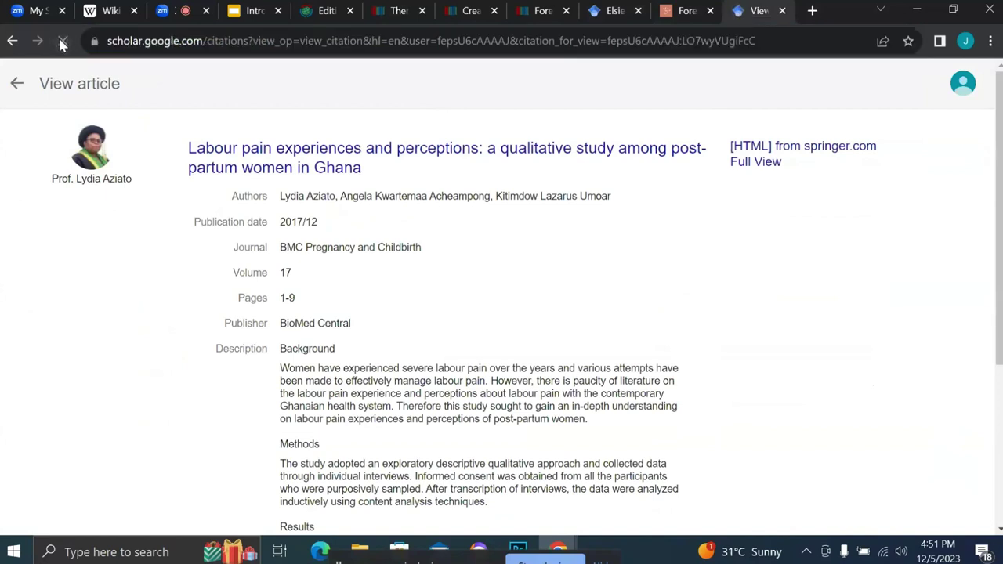
pyautogui.click(19, 85)
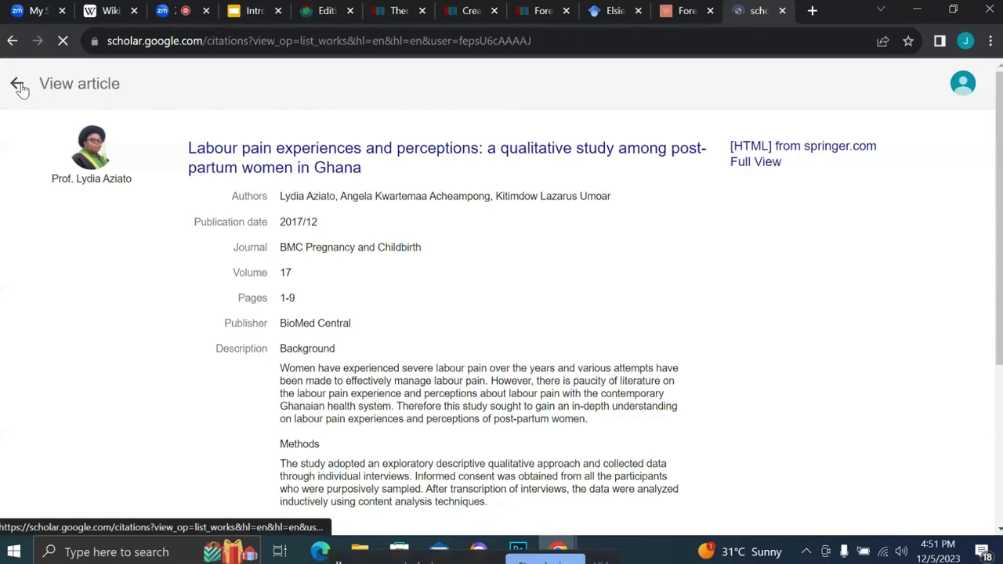
pyautogui.click(582, 45)
pyautogui.click(582, 45)
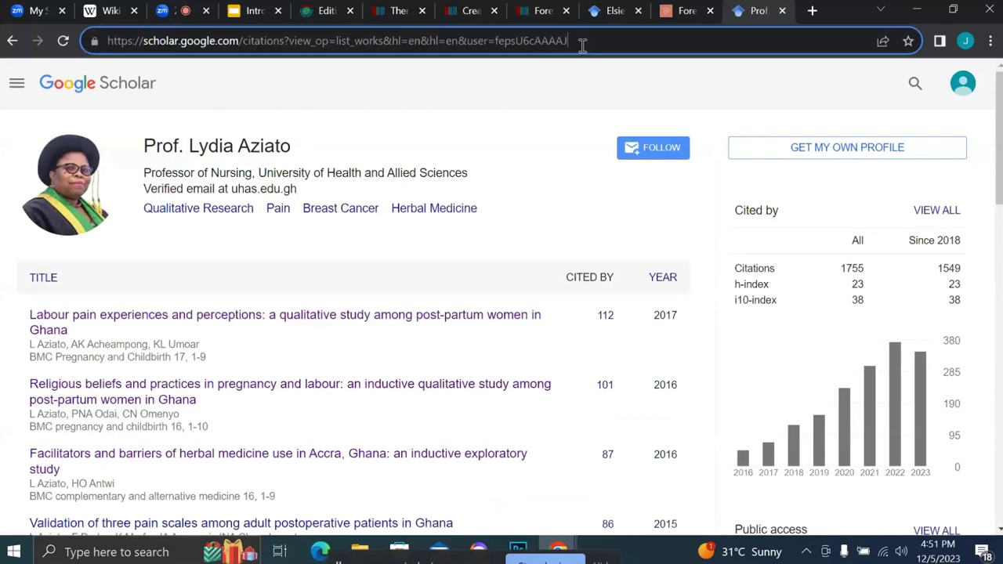
pyautogui.moveTo(582, 45); pyautogui.dragTo(499, 43)
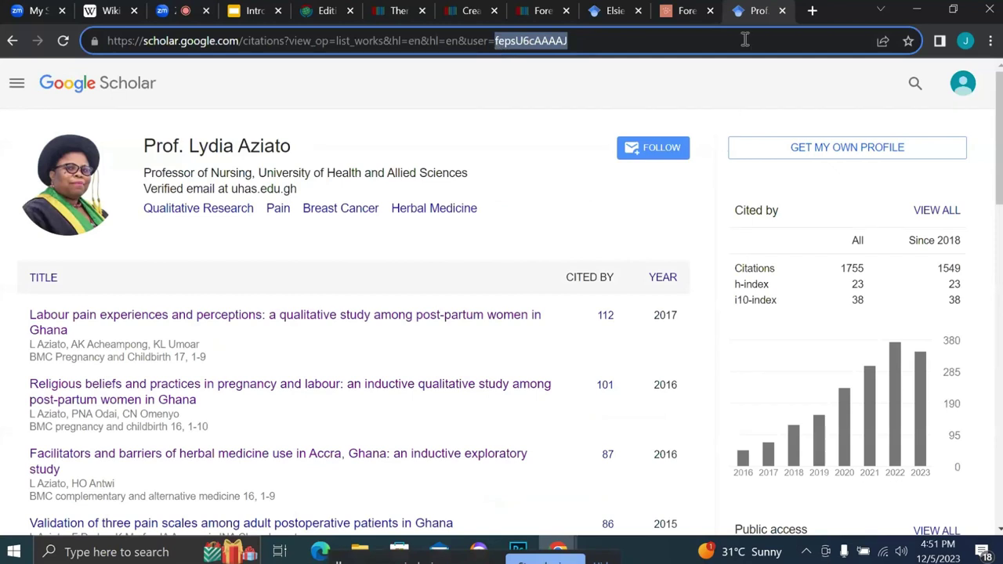
# Look over the filled-in new item form and the businesswoman's Wikidata item, including its statements and the occupation's reference URL.
pyautogui.click(462, 16)
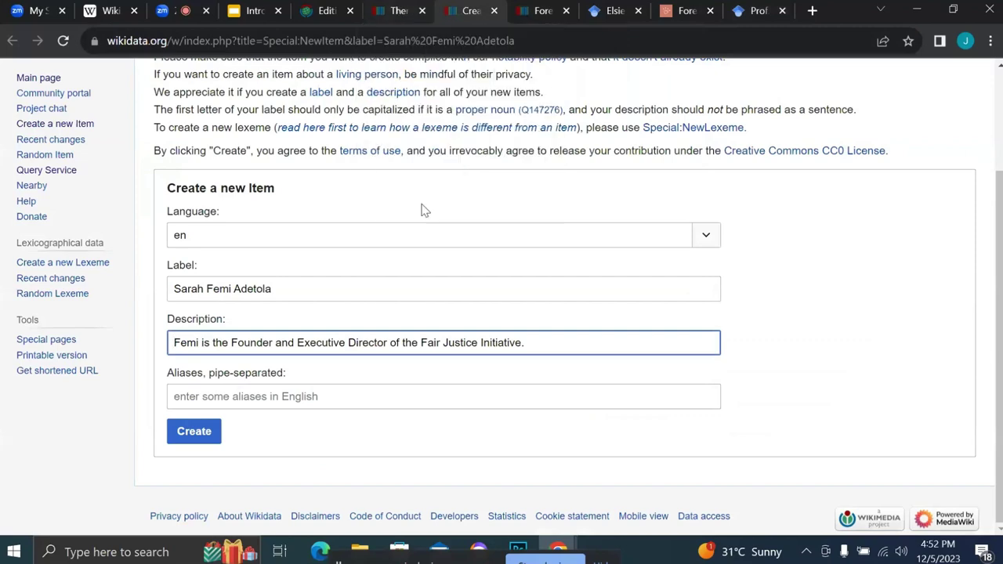
pyautogui.scroll(2, 421, 210)
pyautogui.scroll(-1, 415, 203)
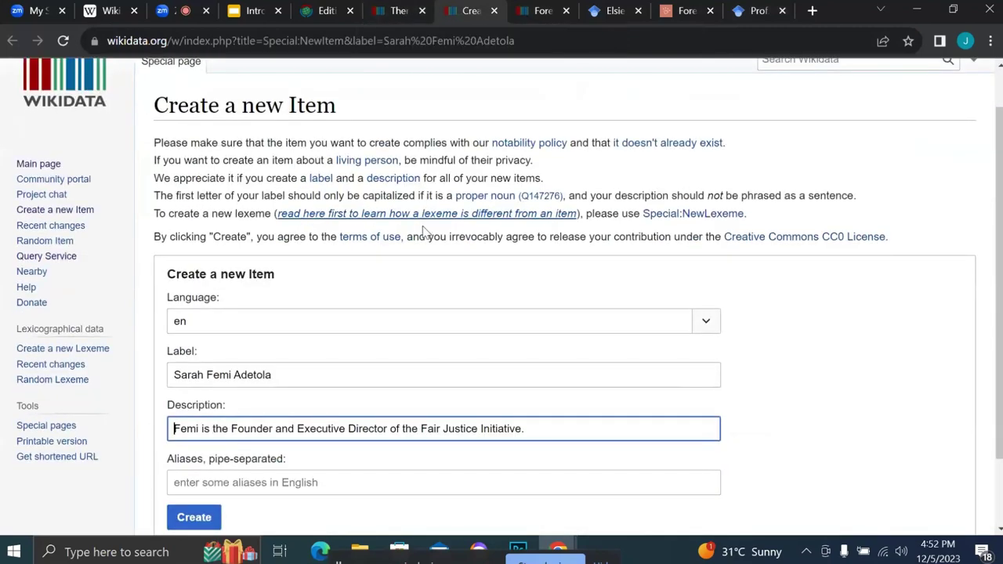
pyautogui.click(389, 13)
pyautogui.scroll(4, 433, 356)
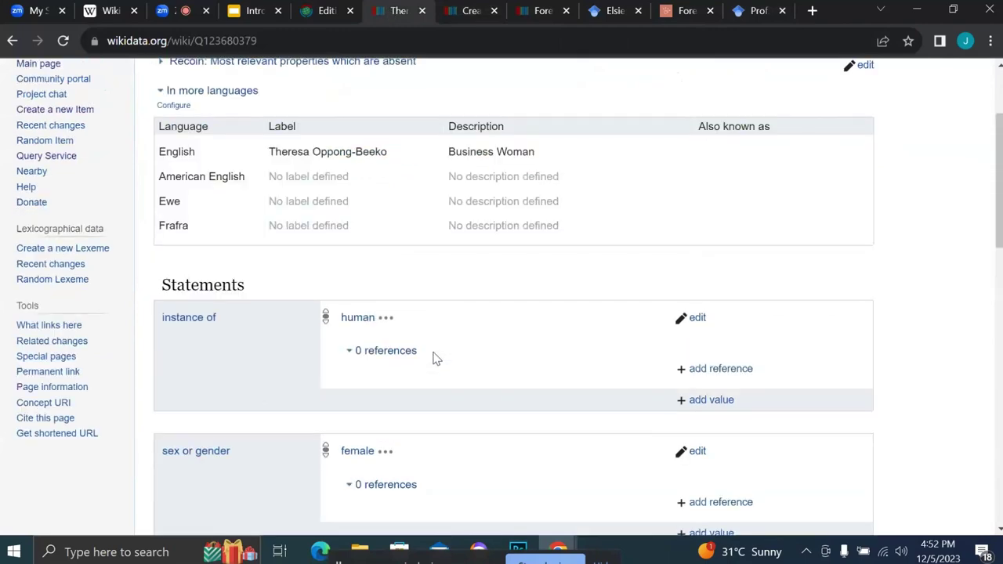
pyautogui.scroll(-6, 437, 358)
pyautogui.scroll(2, 437, 358)
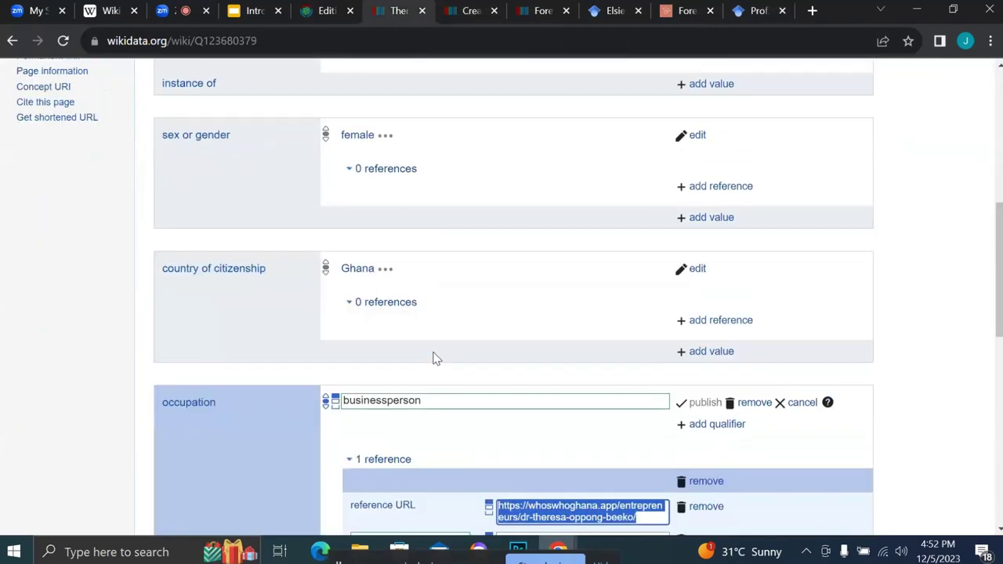
pyautogui.scroll(5, 436, 358)
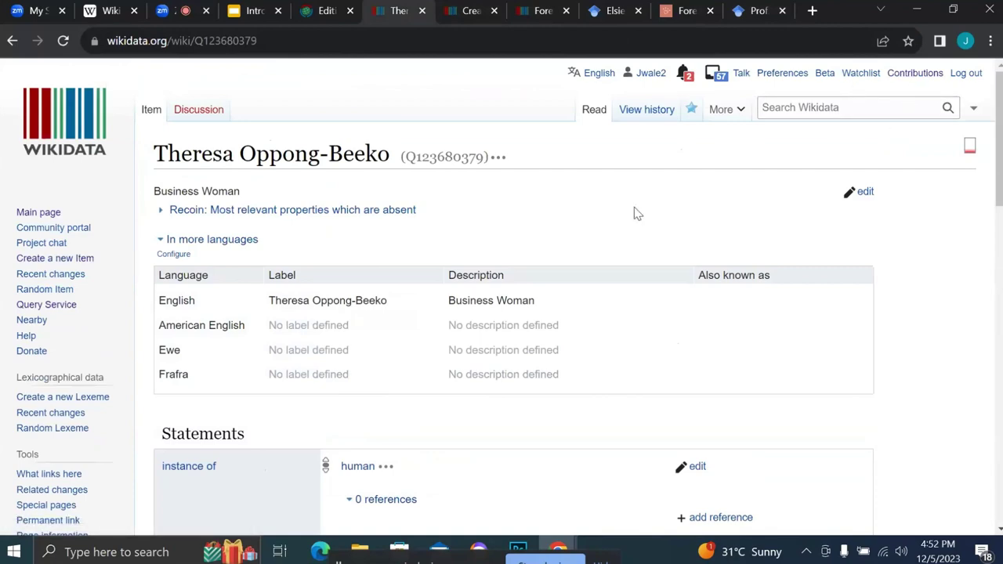
pyautogui.scroll(-3, 636, 213)
pyautogui.scroll(1, 636, 213)
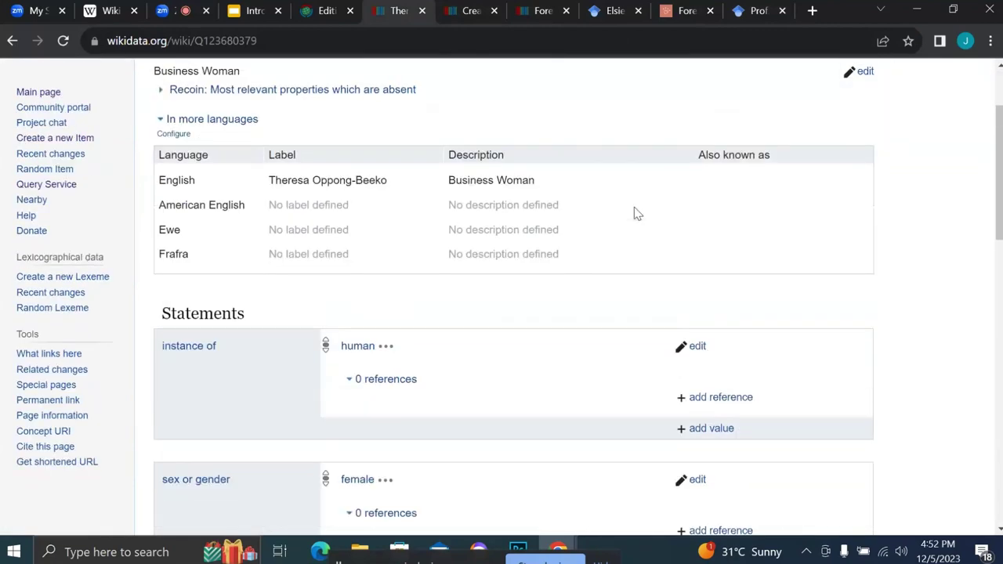
pyautogui.scroll(-7, 636, 214)
pyautogui.scroll(1, 636, 213)
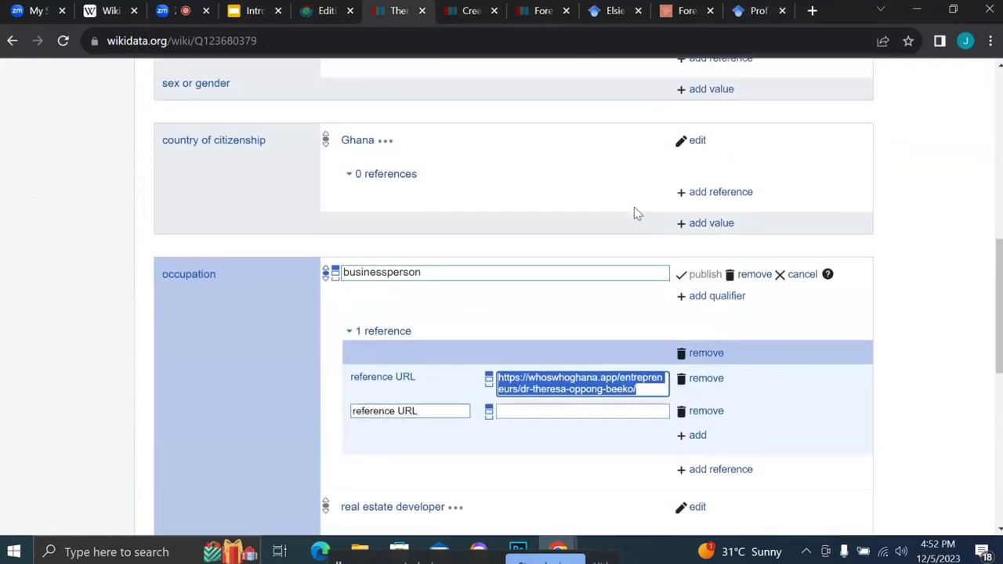